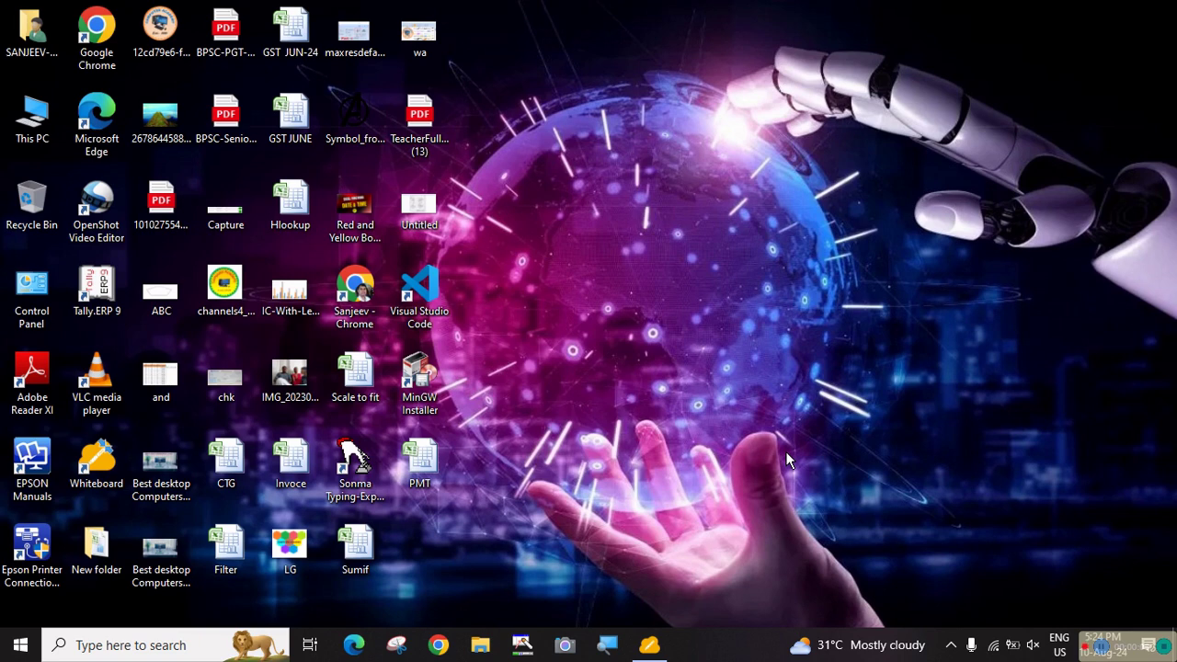
Create a new Microsoft Office Excel worksheet on the desktop named Stock Management and open it
right_click(592, 290)
mouse_move(635, 457)
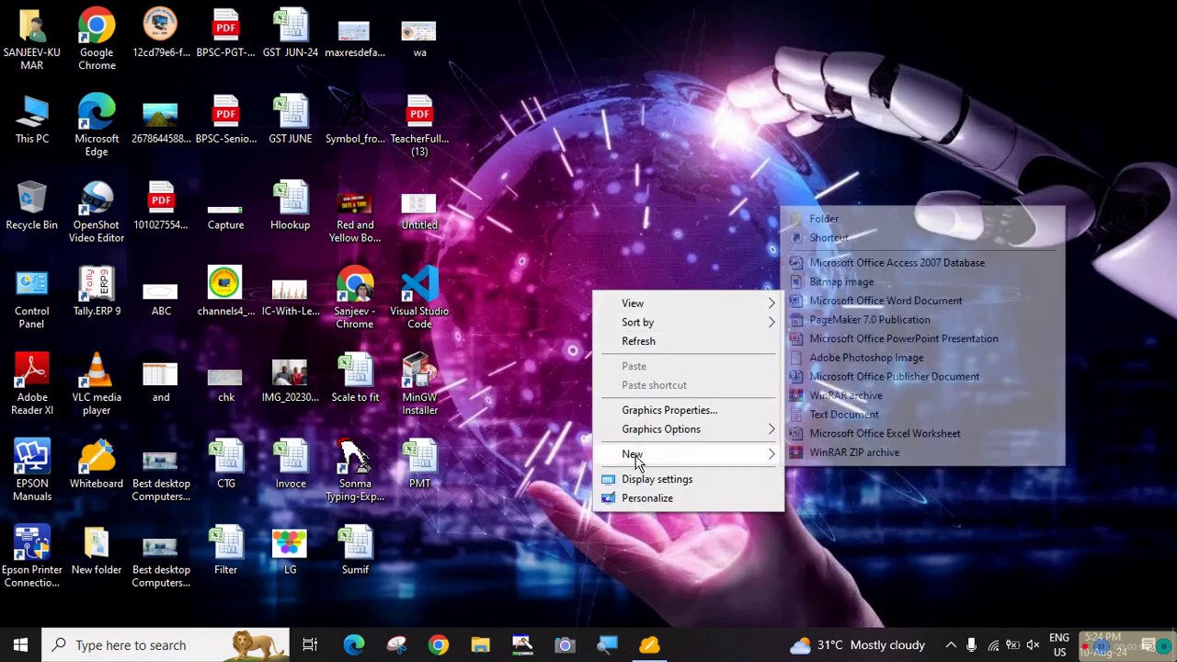
left_click(851, 438)
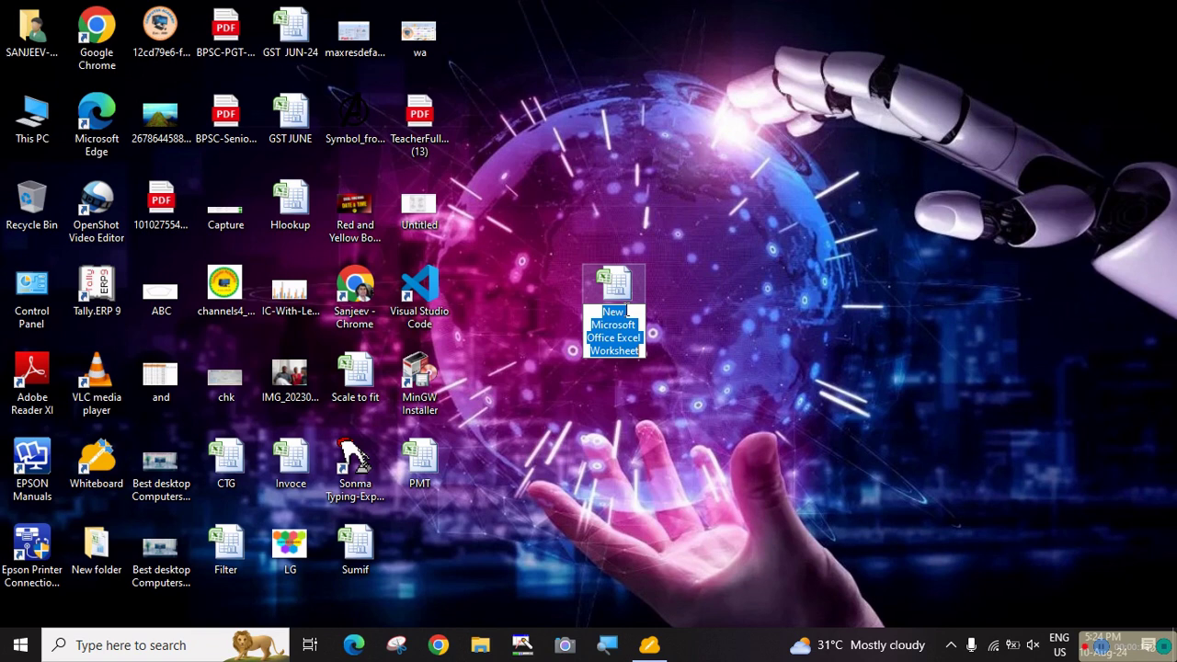
type("Stock")
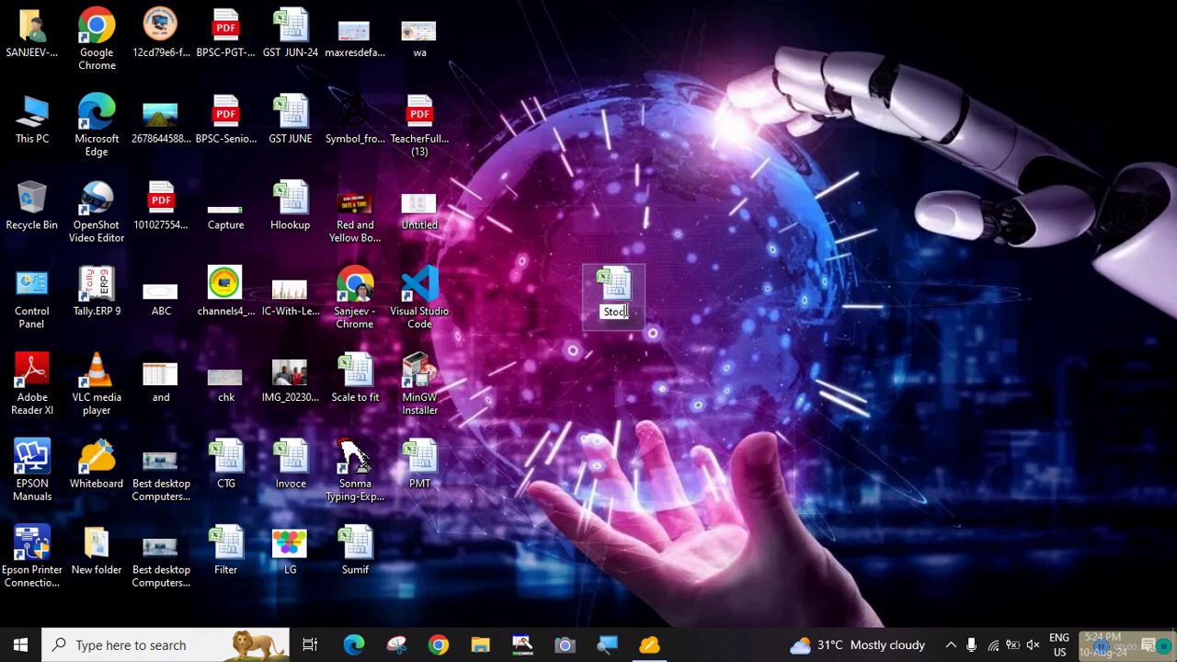
type(" Management")
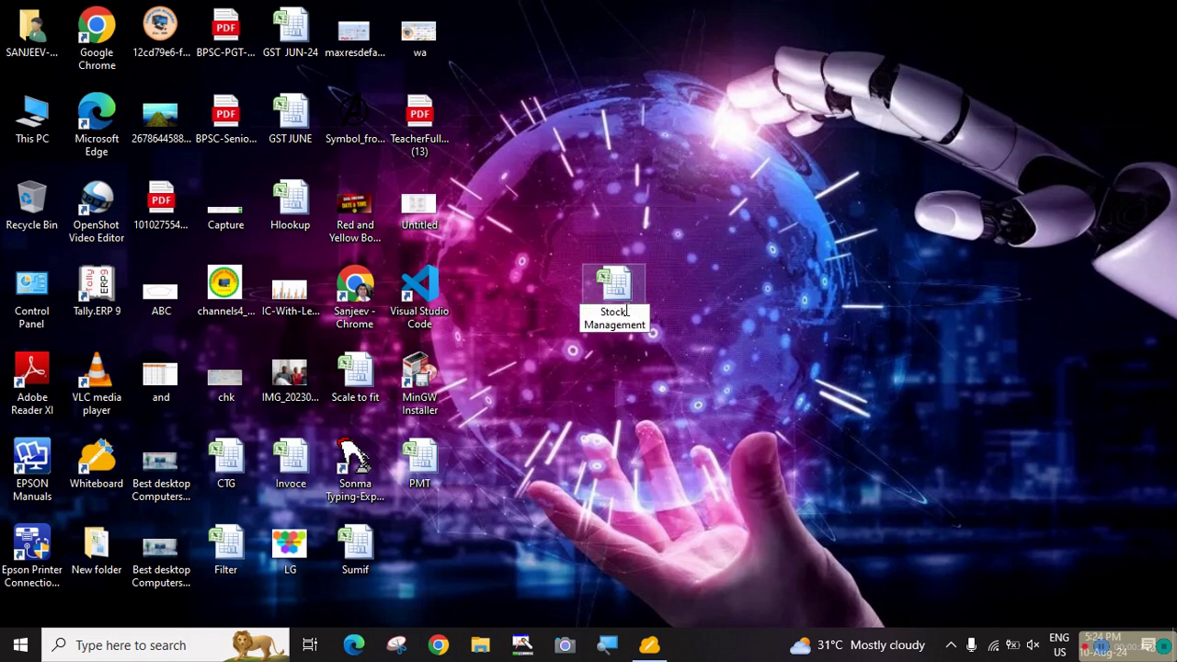
key("Return")
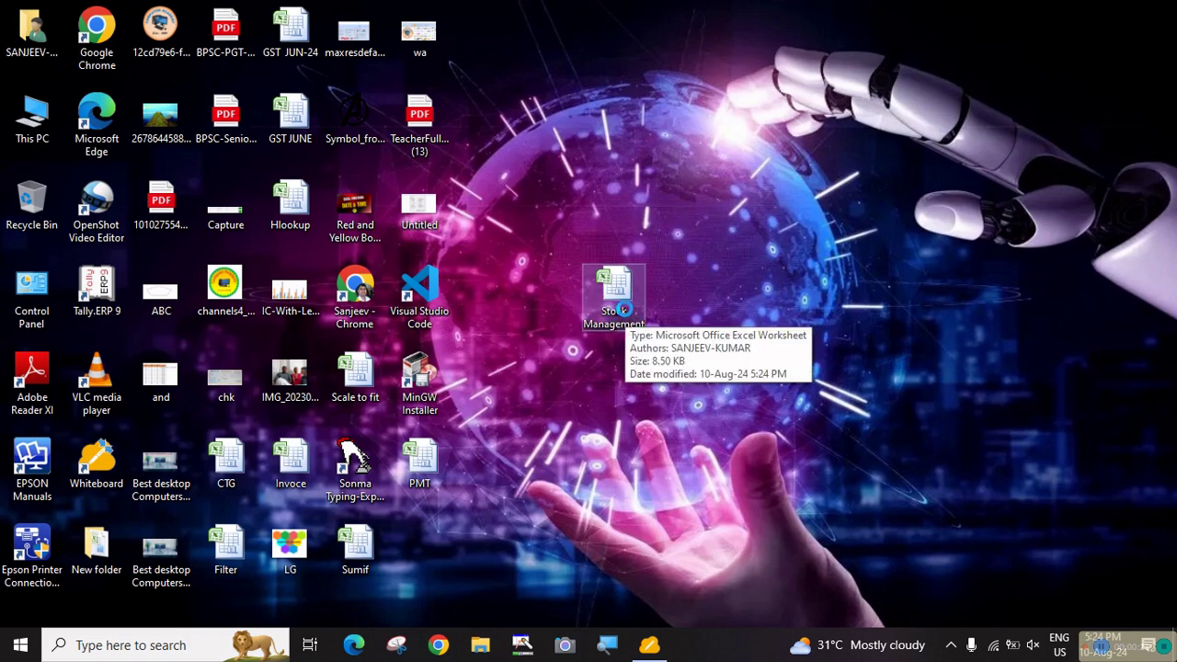
double_click(625, 308)
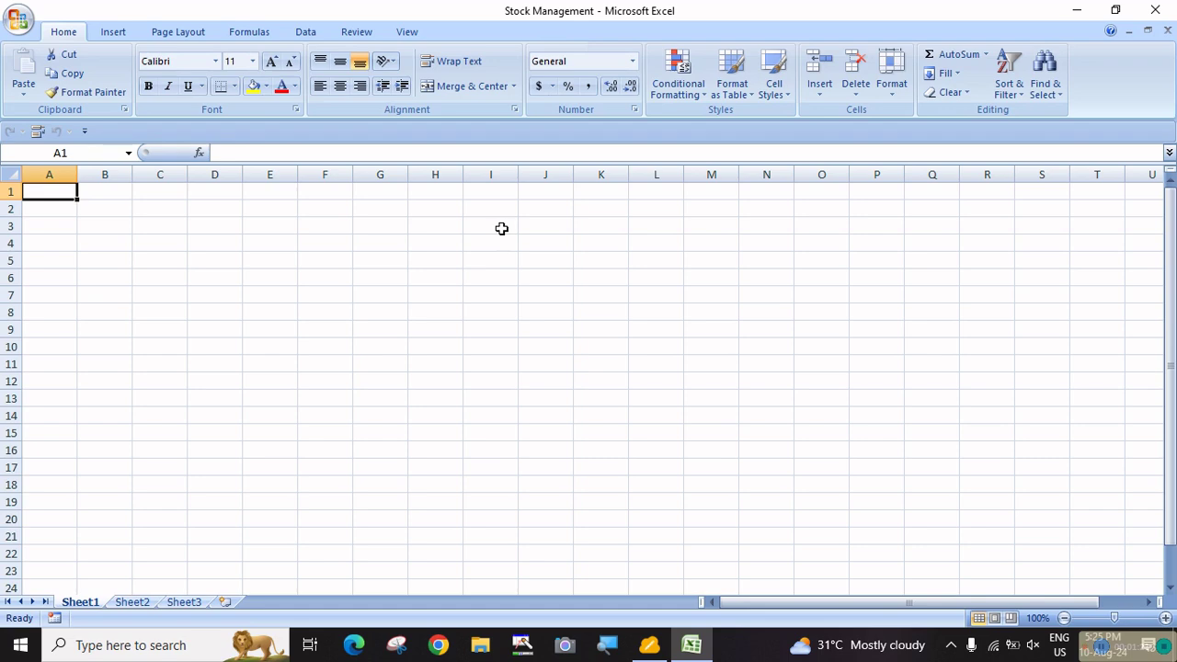
Rename Sheet1 as Stock, Sheet2 as Purchase and Sheet3 as Sale
double_click(81, 602)
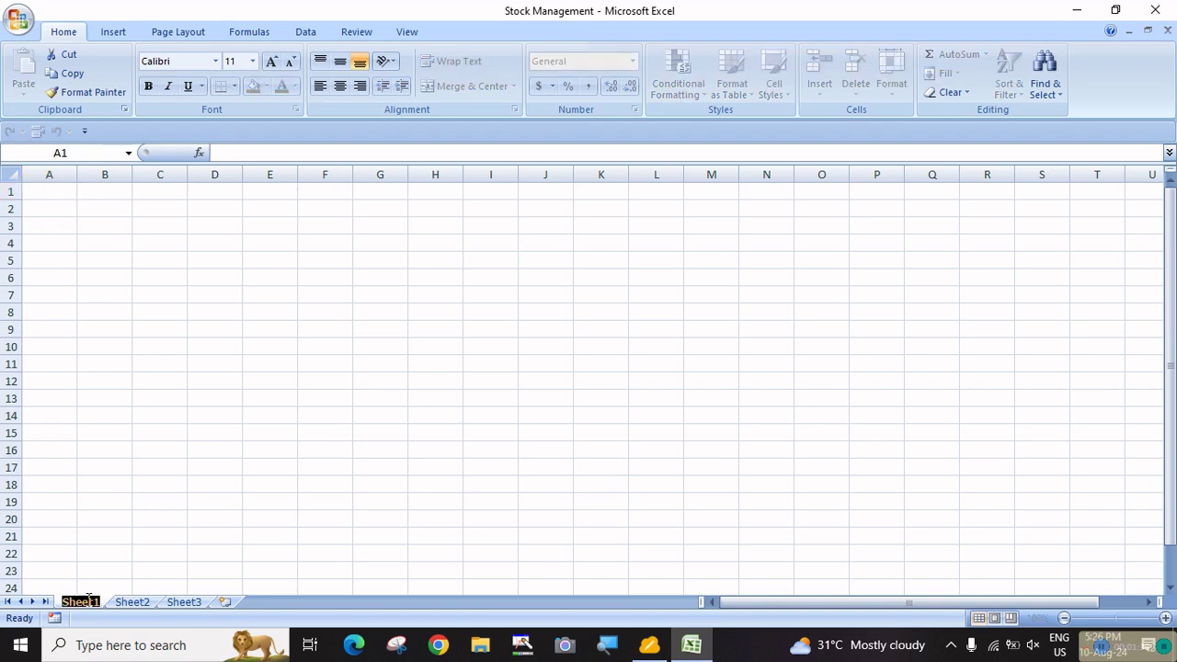
type("Stock")
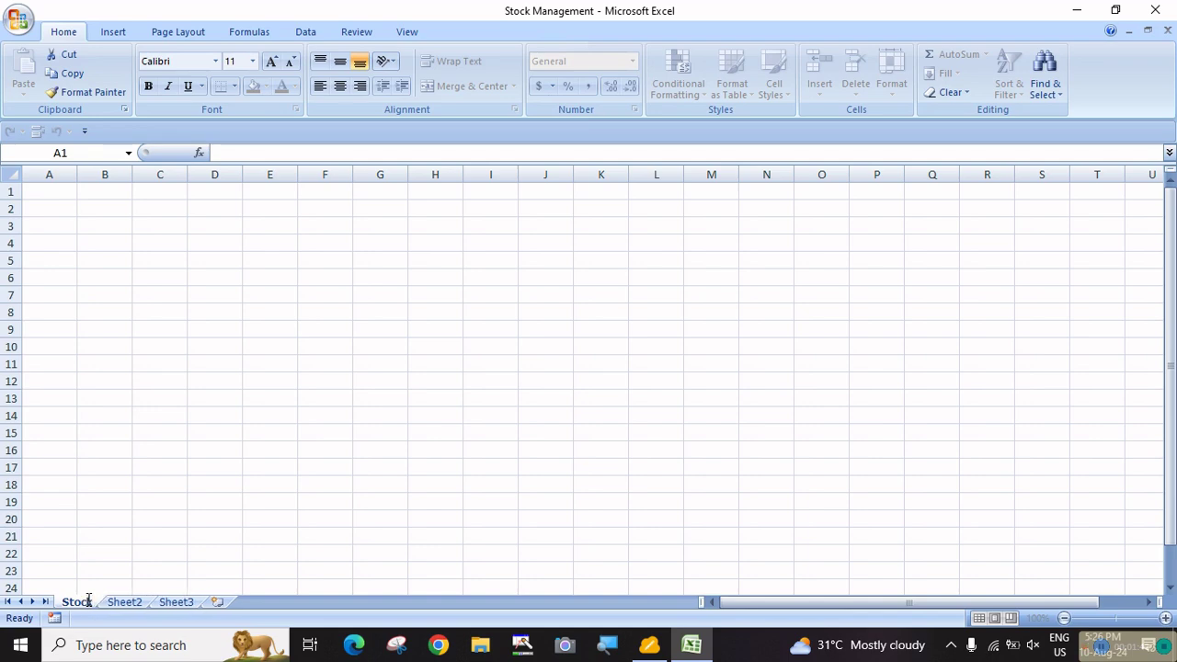
double_click(111, 602)
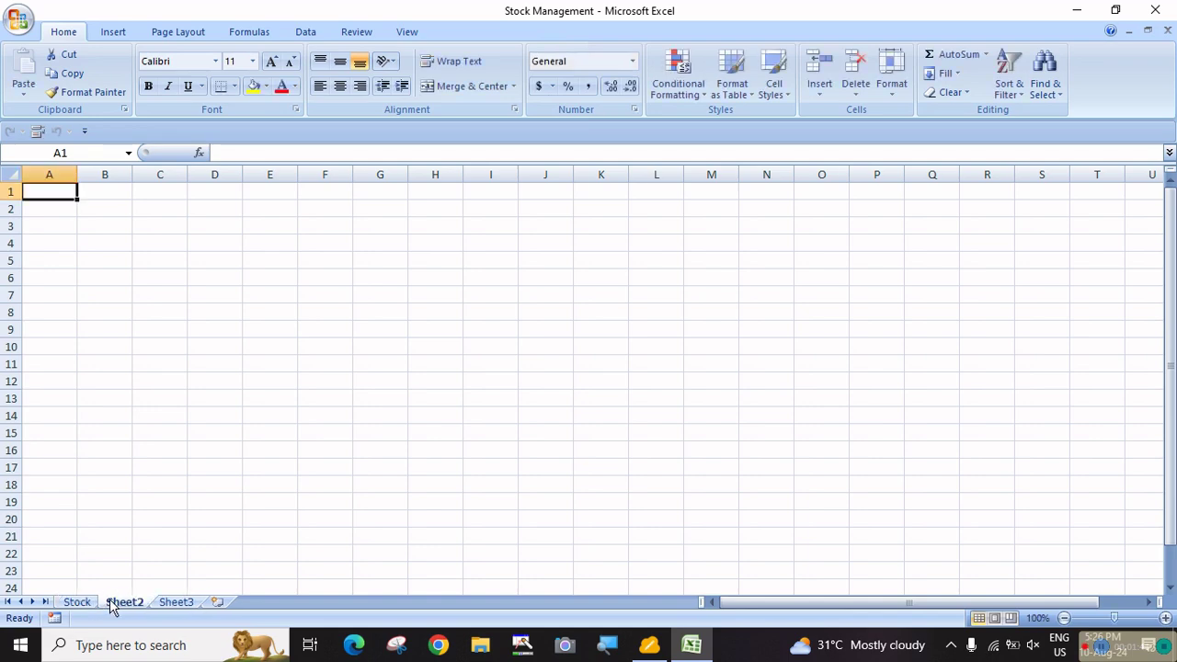
type("Pur")
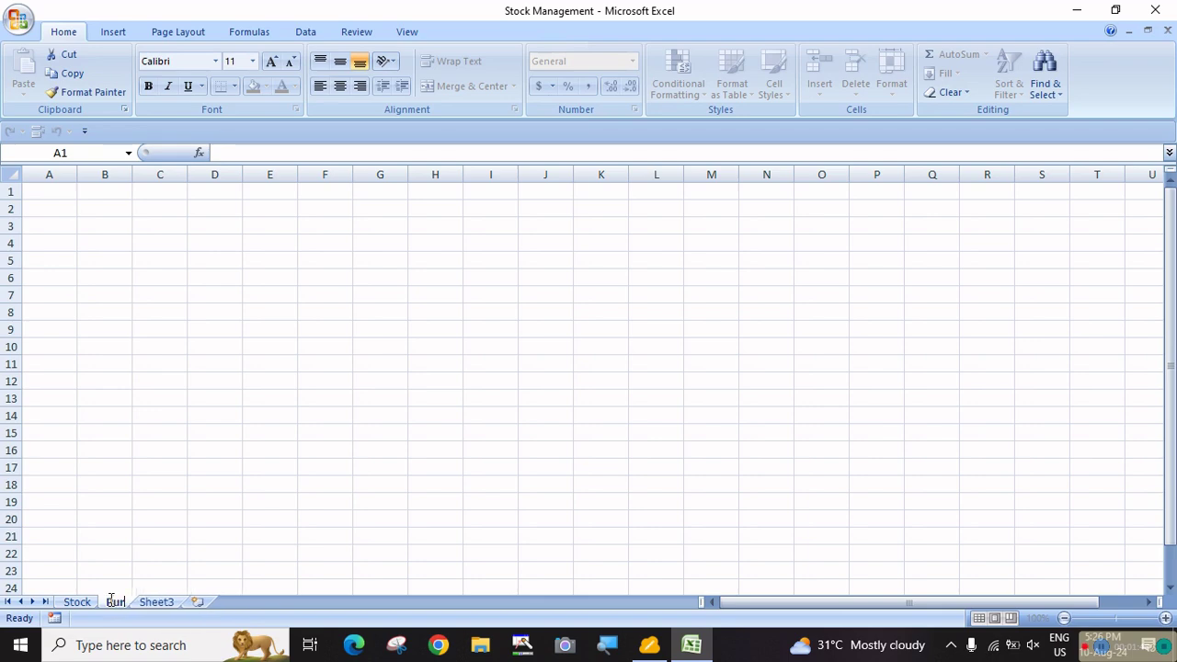
key("Return")
type("chase")
key("Return")
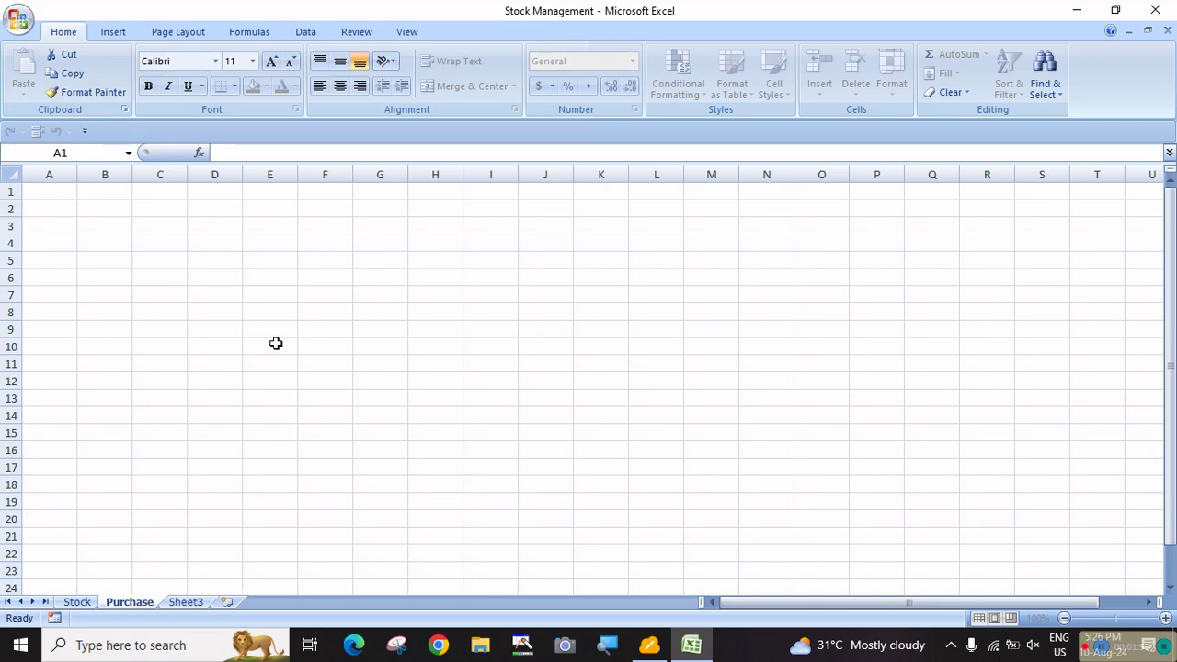
double_click(187, 601)
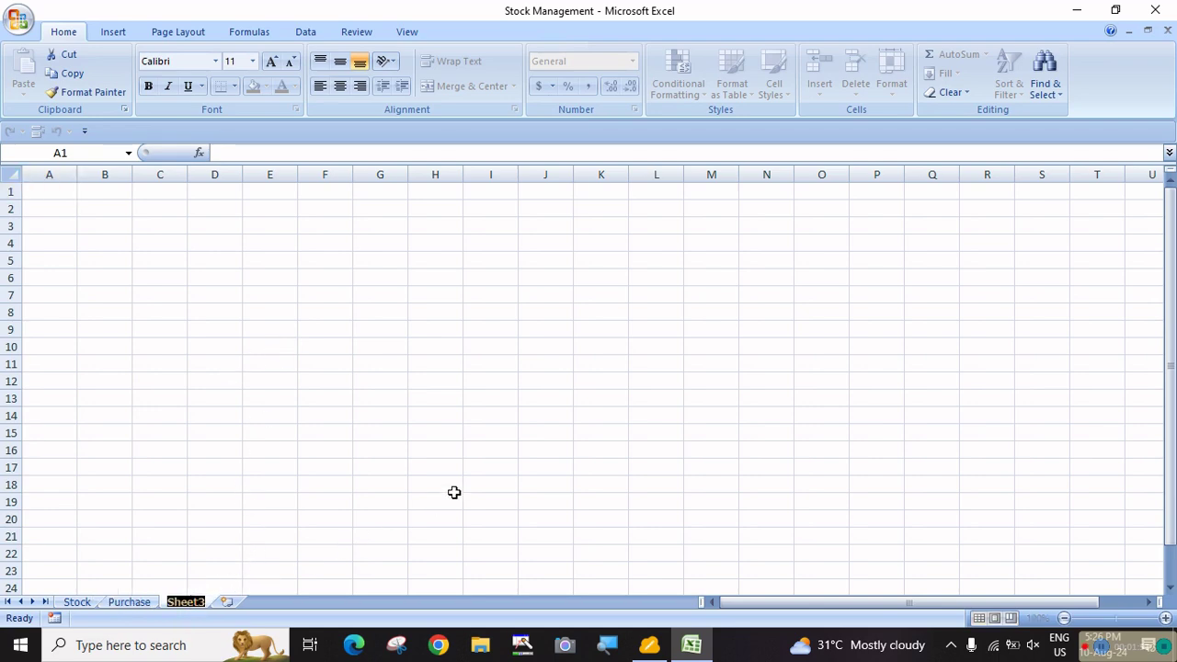
type("Sale")
left_click(515, 397)
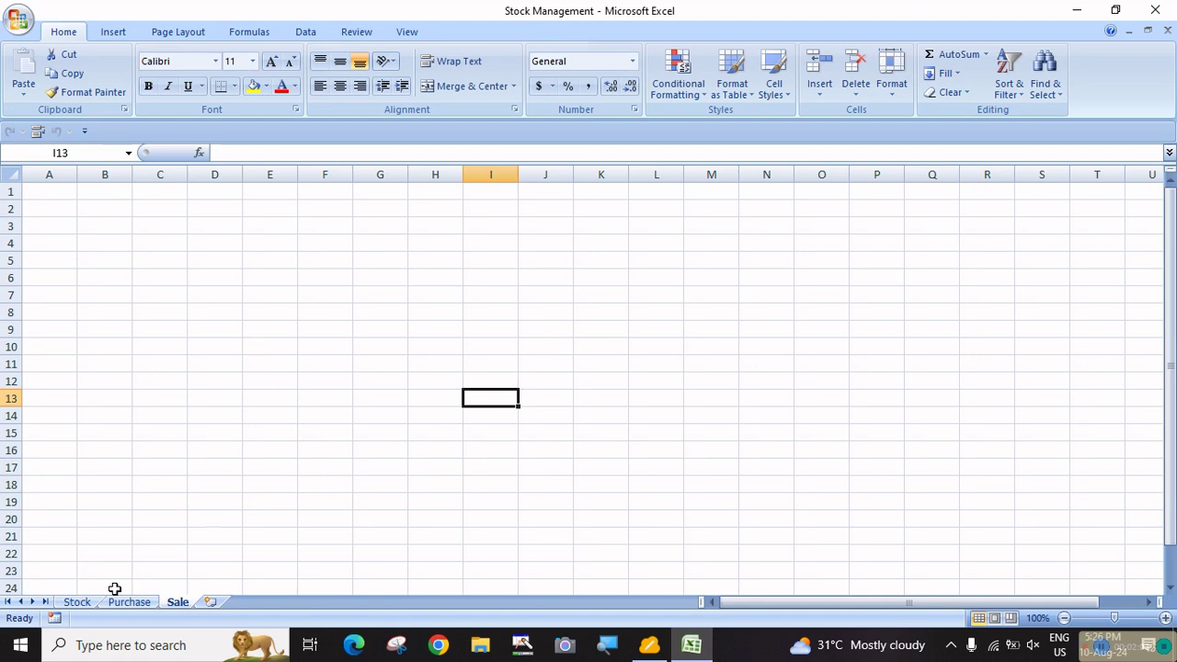
left_click(361, 335)
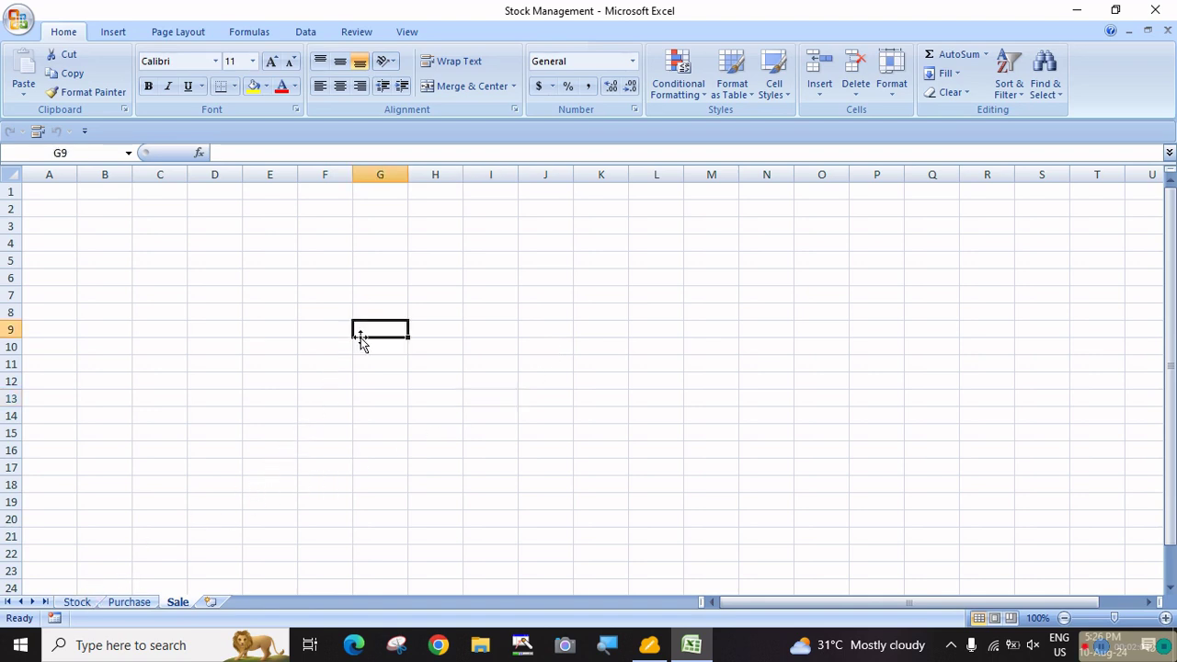
Enter the title Stock Record in cell A1 of the Stock sheet
left_click(78, 602)
left_click(190, 266)
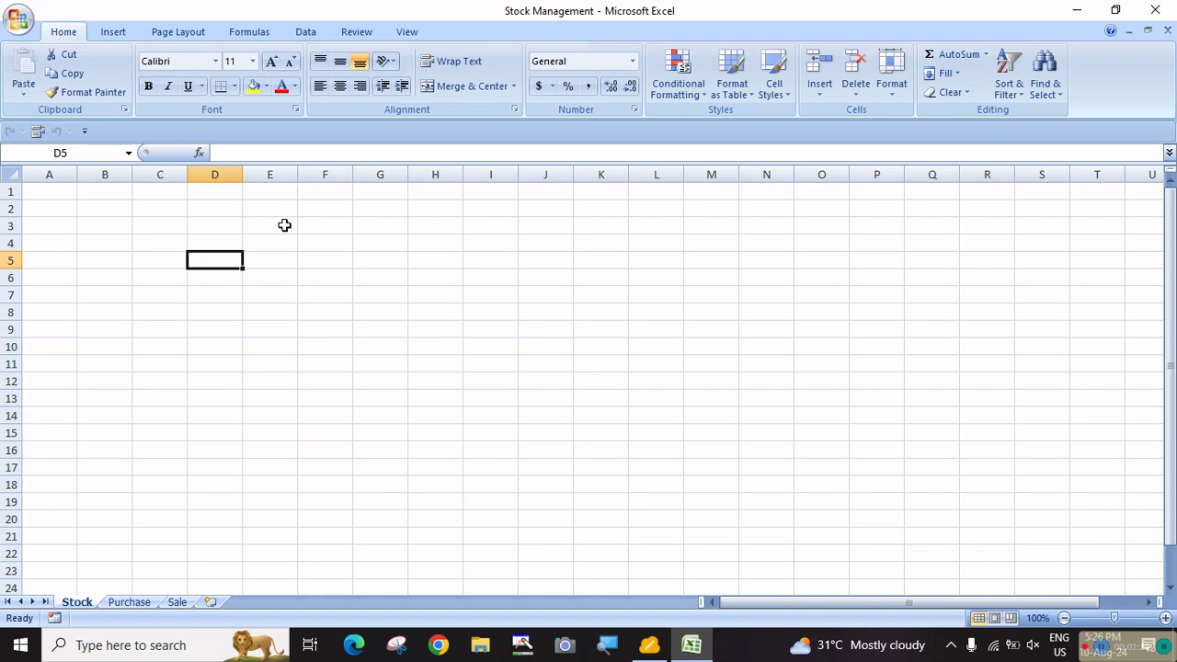
left_click(62, 194)
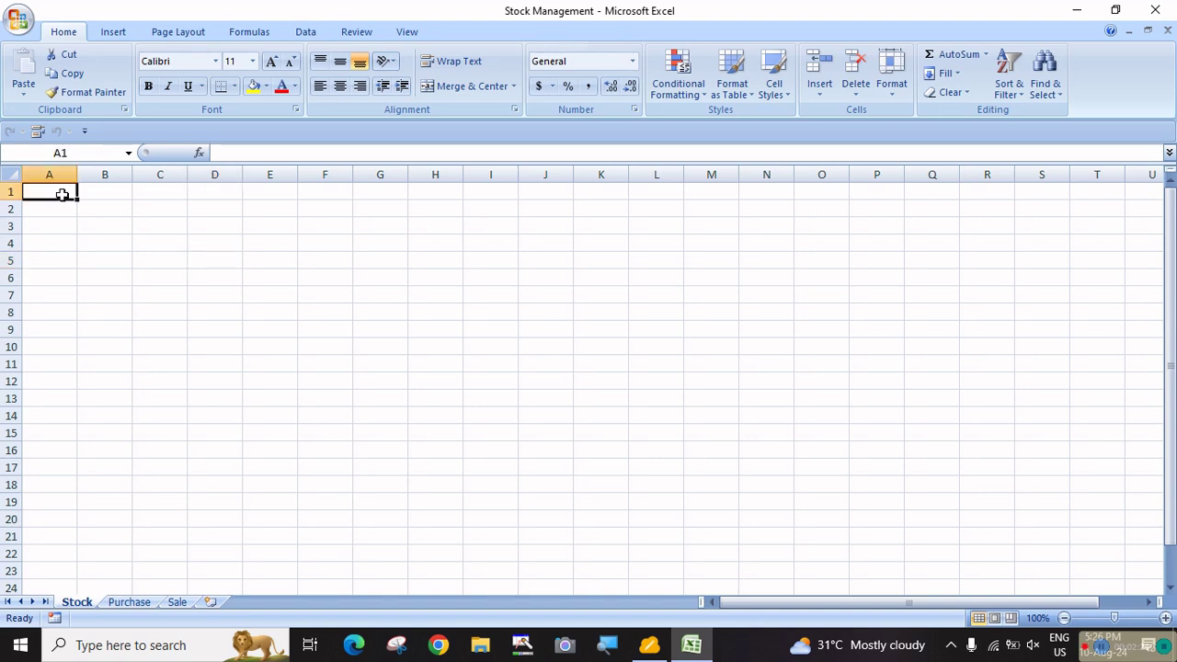
type("Stock")
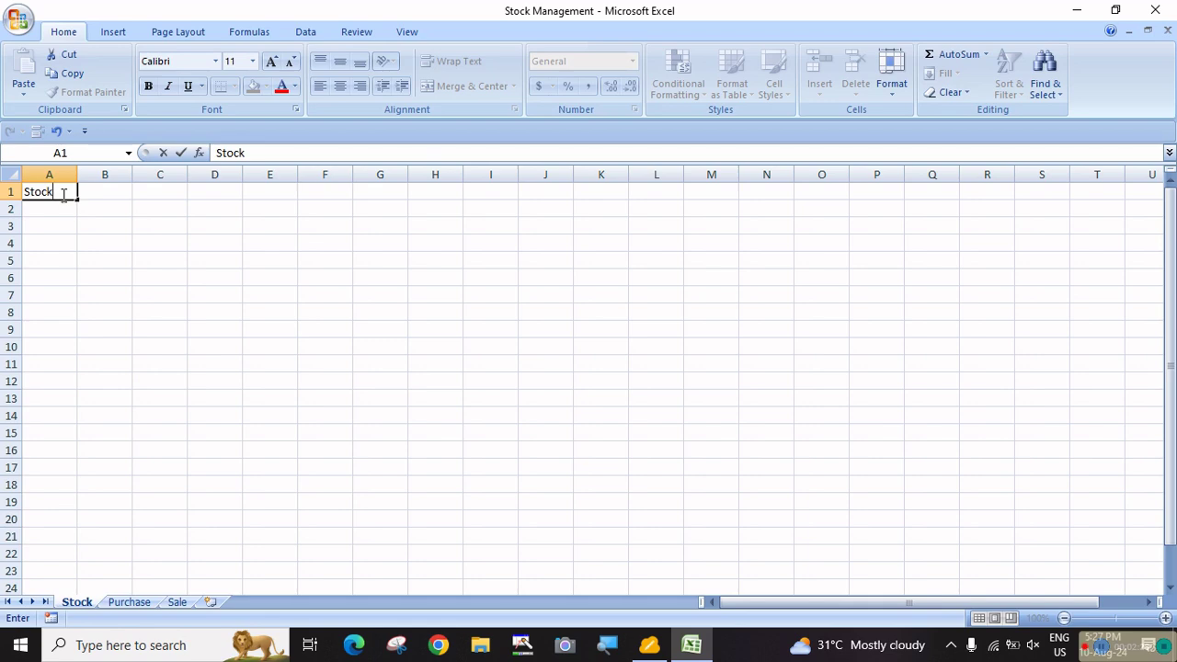
type("Record")
key("Return")
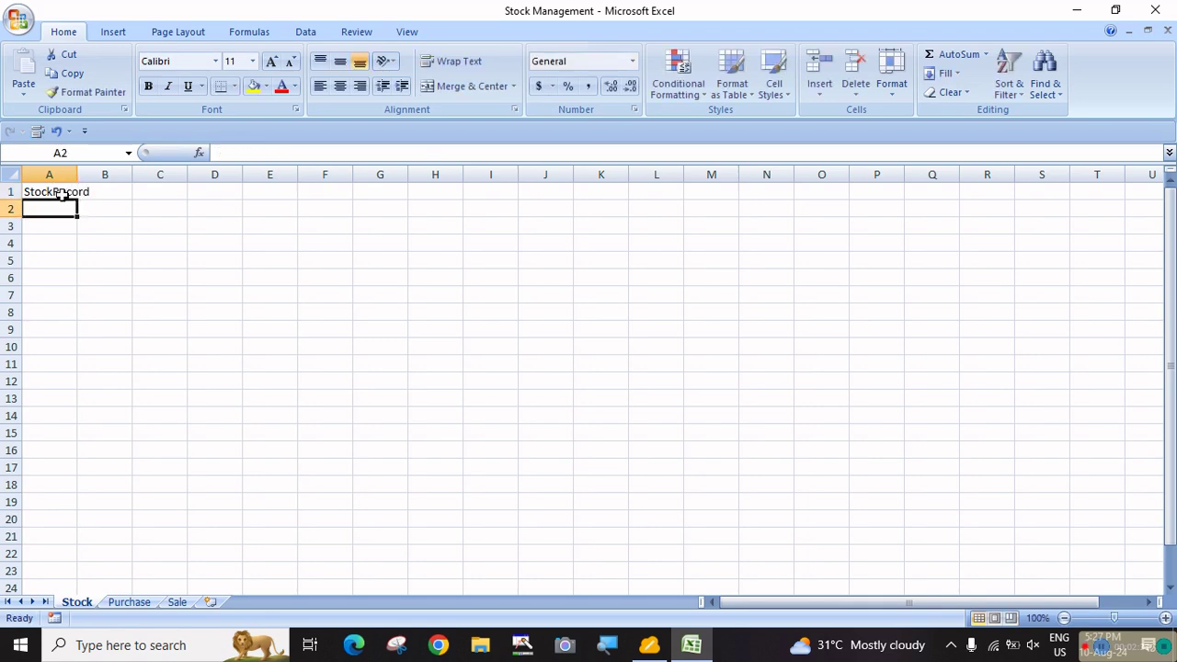
double_click(63, 195)
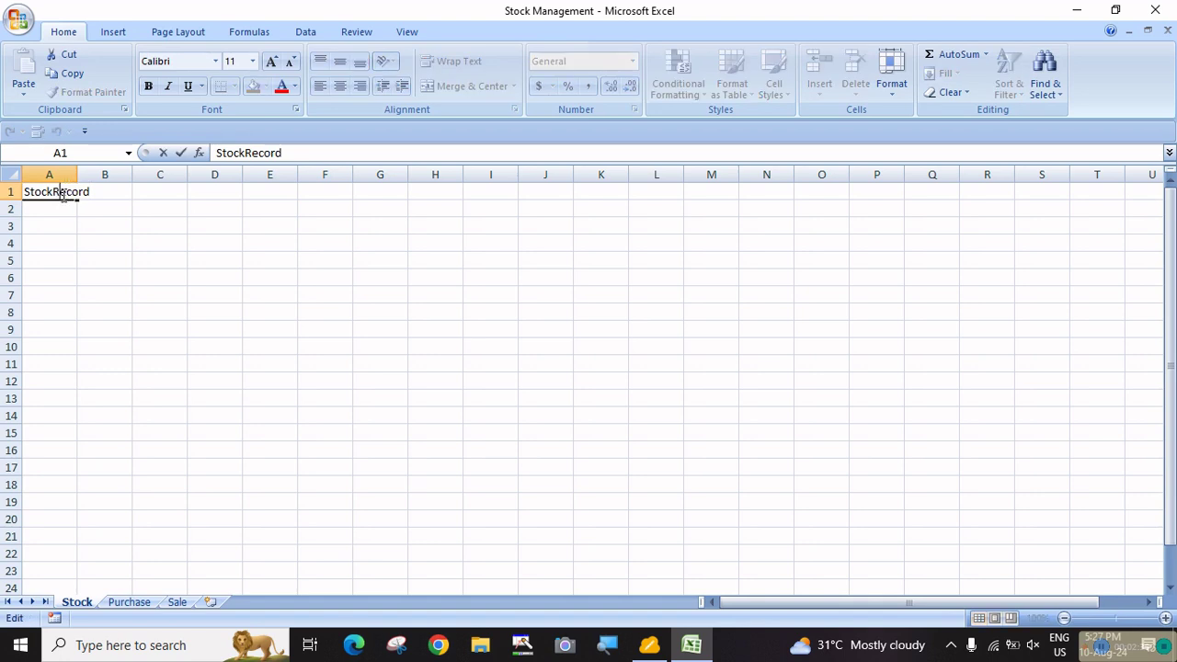
key("Left")
key("Left")
key("Return")
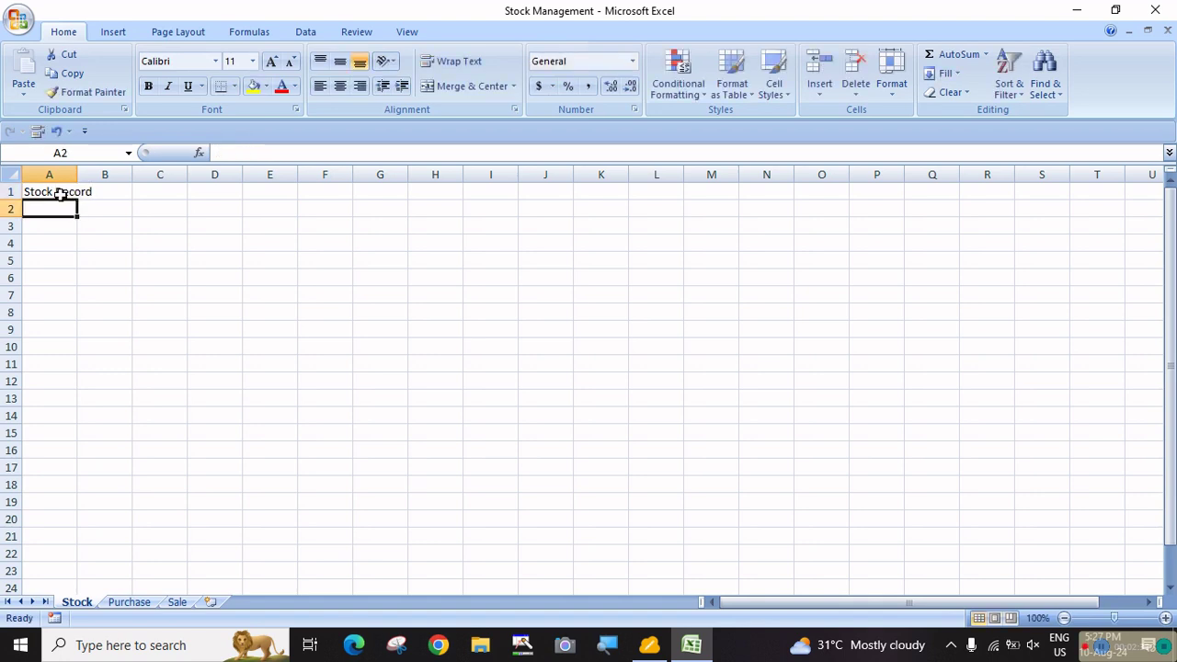
Enter the column heading Sr. No. in cell A2 of the Stock sheet
left_click(1166, 622)
left_click(1166, 622)
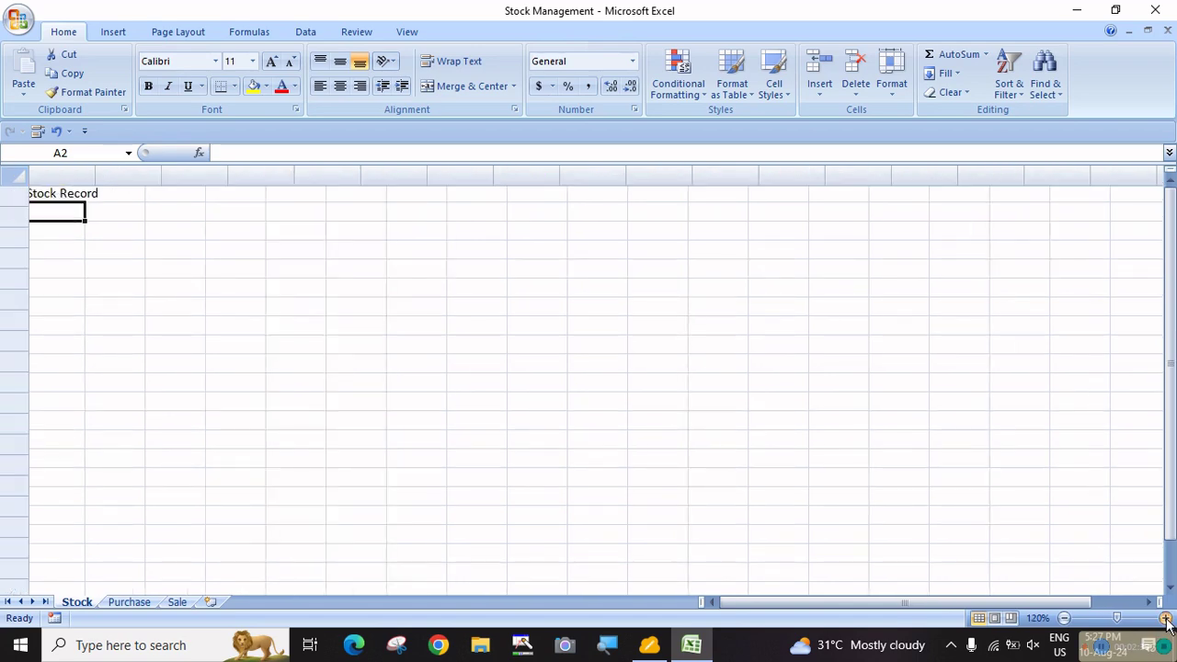
left_click(1166, 621)
left_click(1166, 622)
left_click(1166, 621)
left_click(1166, 622)
left_click(449, 374)
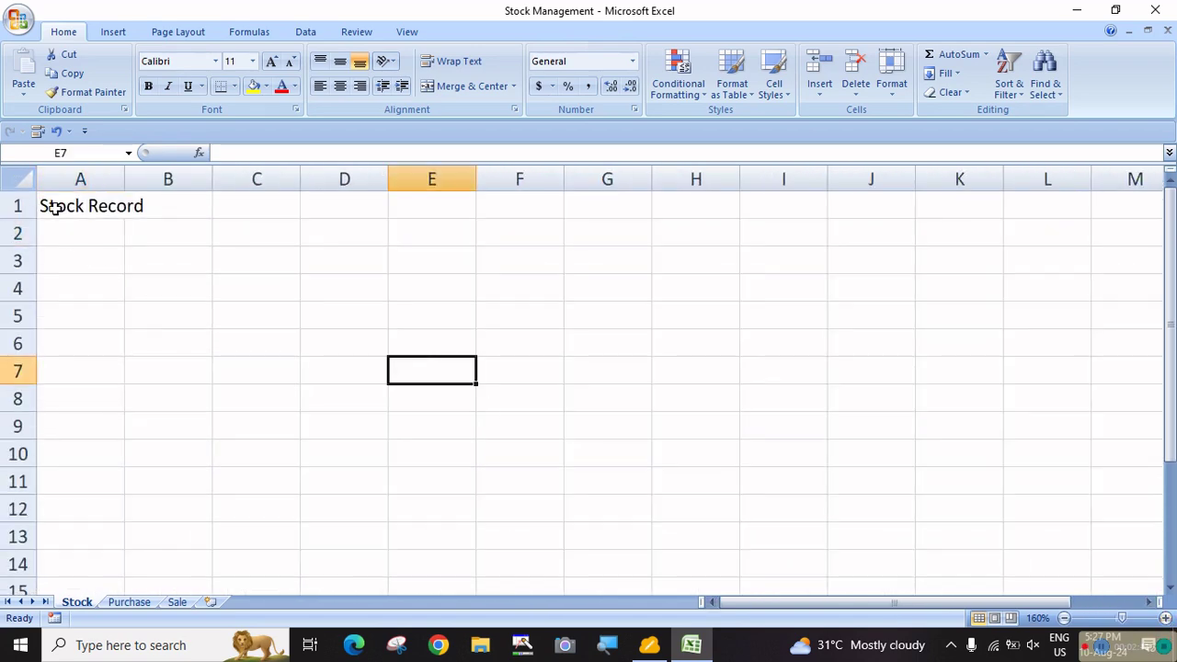
left_click_drag(52, 208, 519, 206)
left_click(447, 307)
left_click(58, 234)
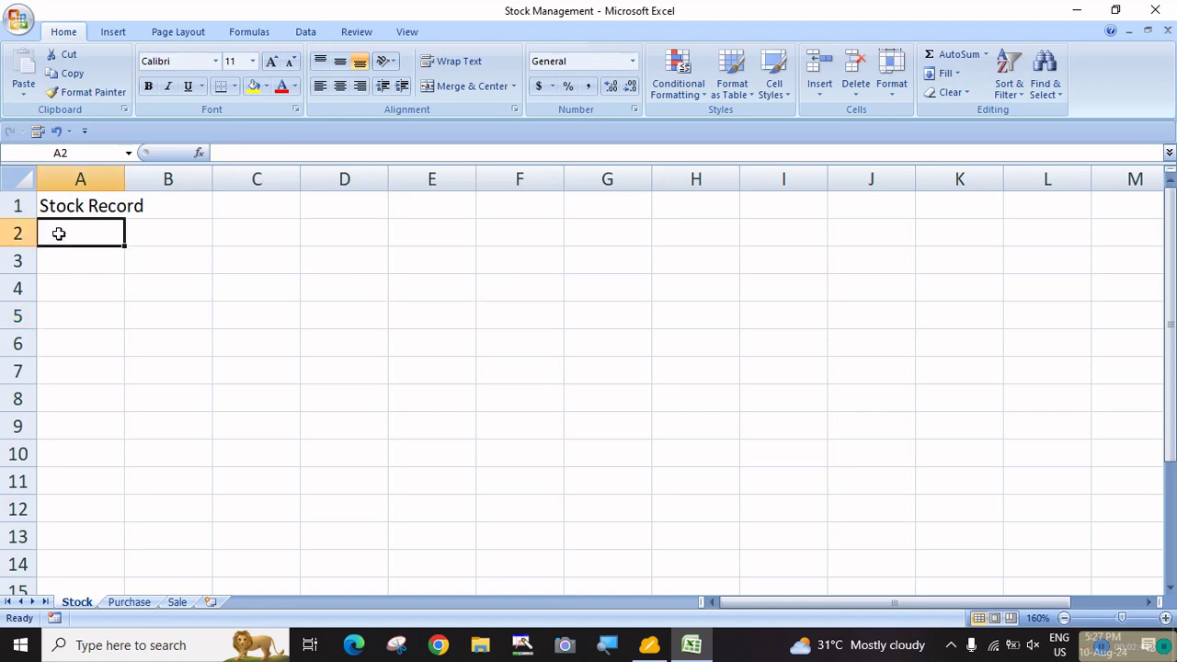
type("Sr.")
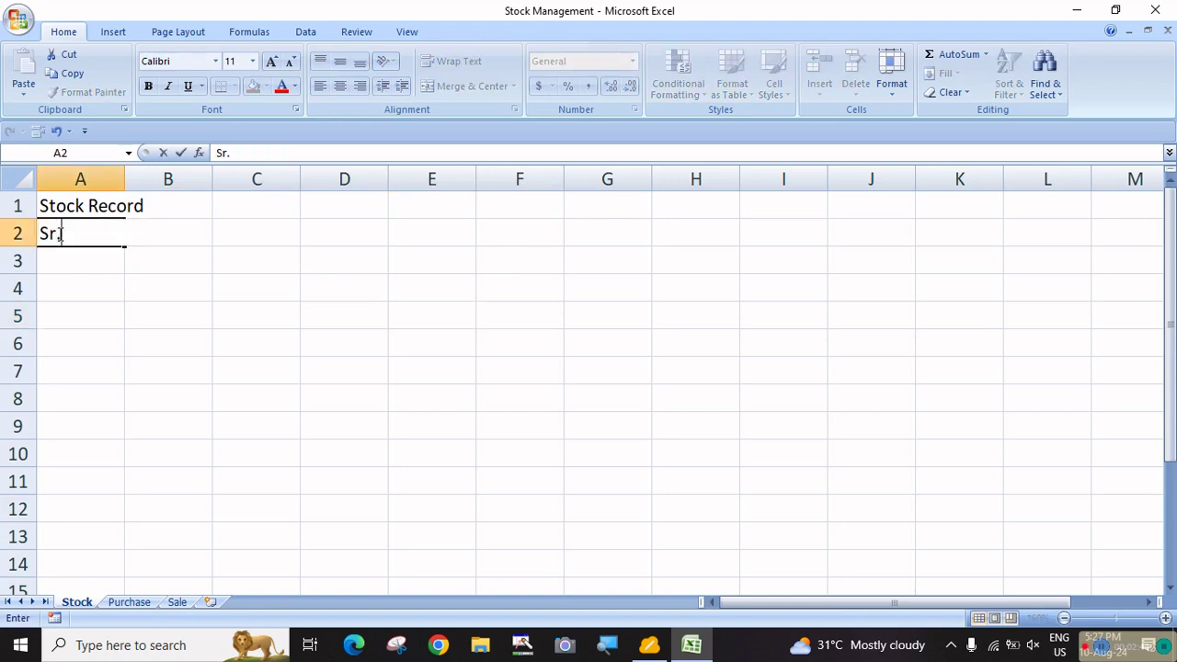
type(" No.")
left_click(285, 236)
Enter the headings Item Name in cell B2 and Purchase Qty in cell C2
left_click(151, 236)
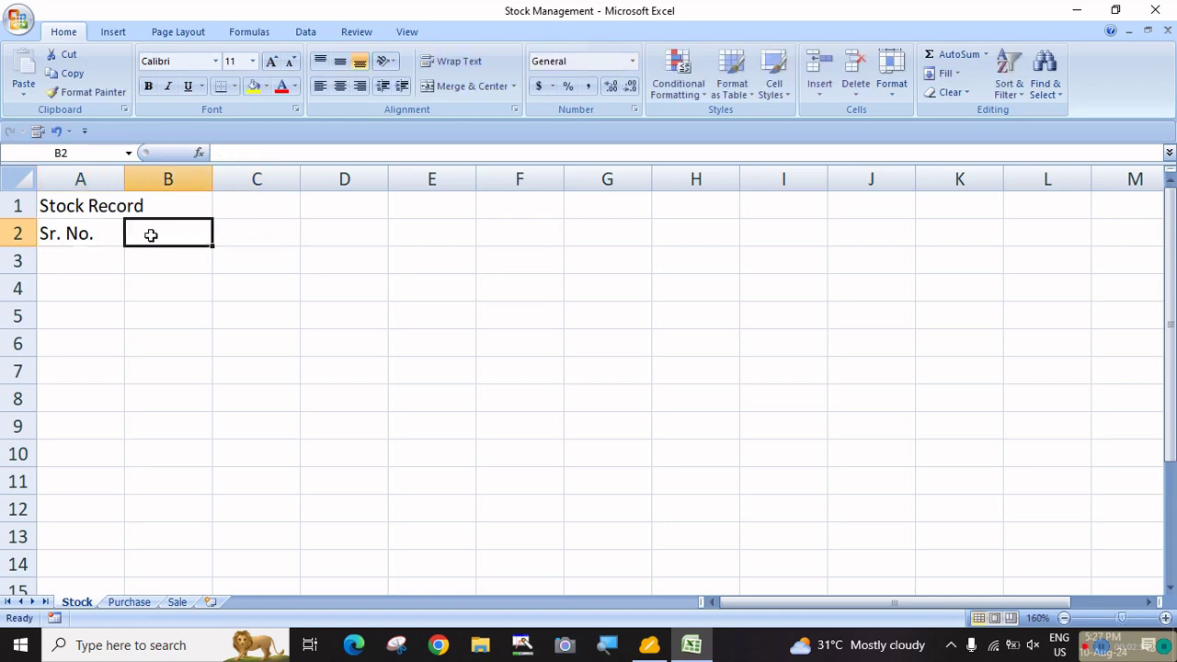
type("Item ")
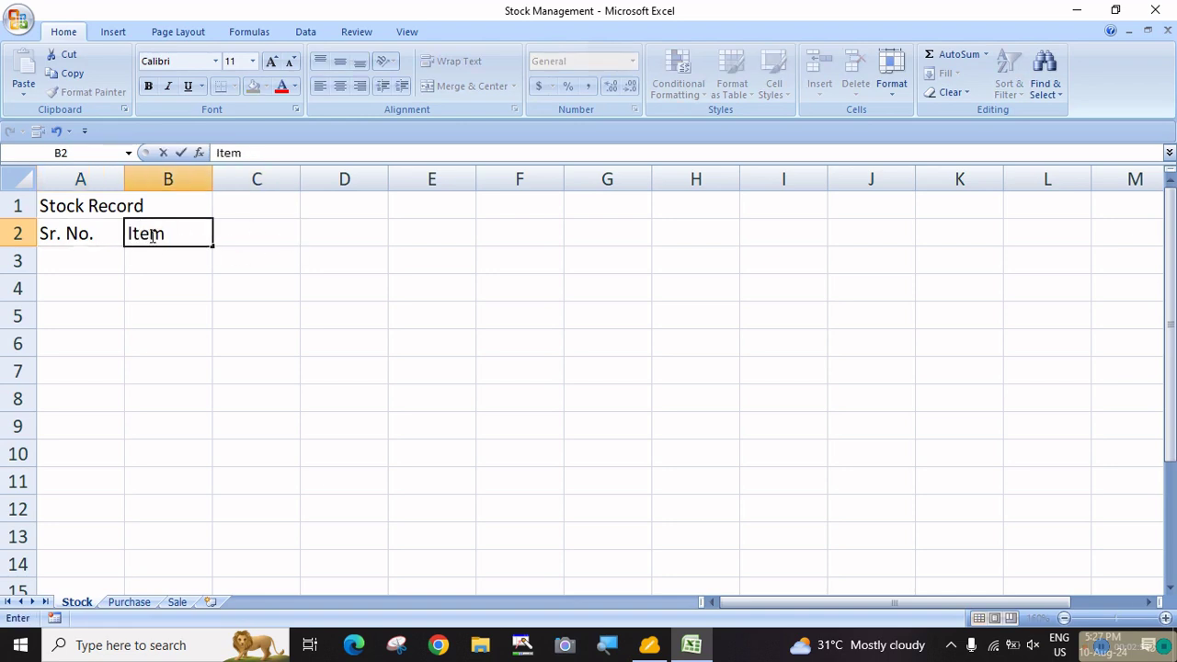
type("Name")
key("Tab")
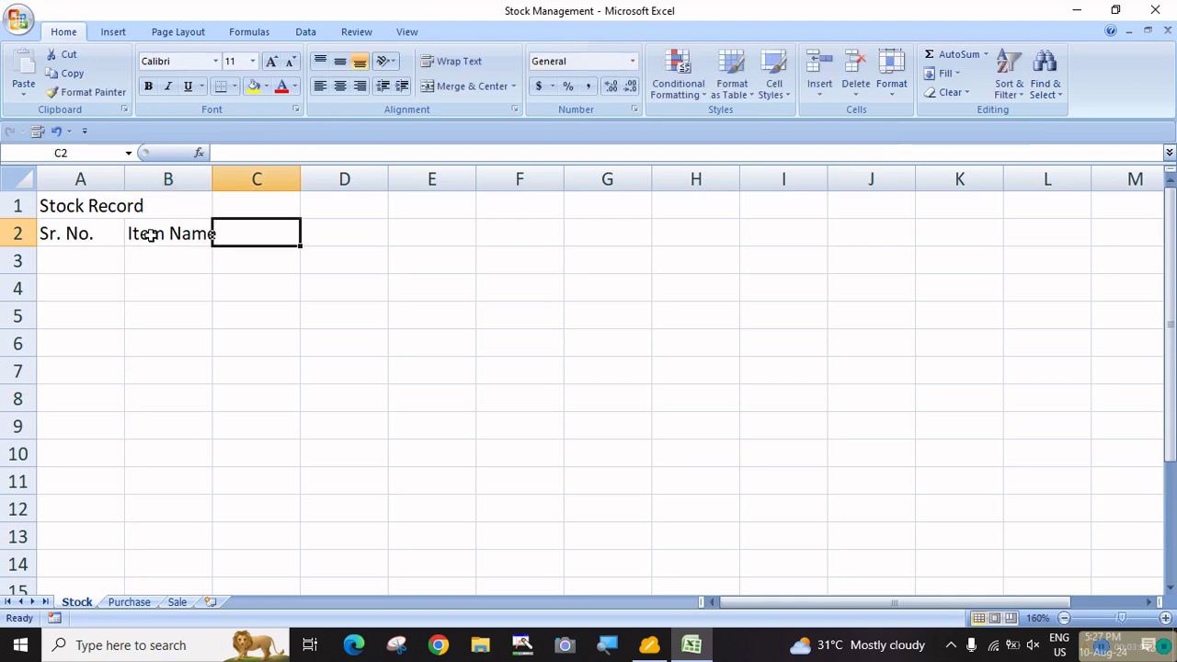
type("Purchase")
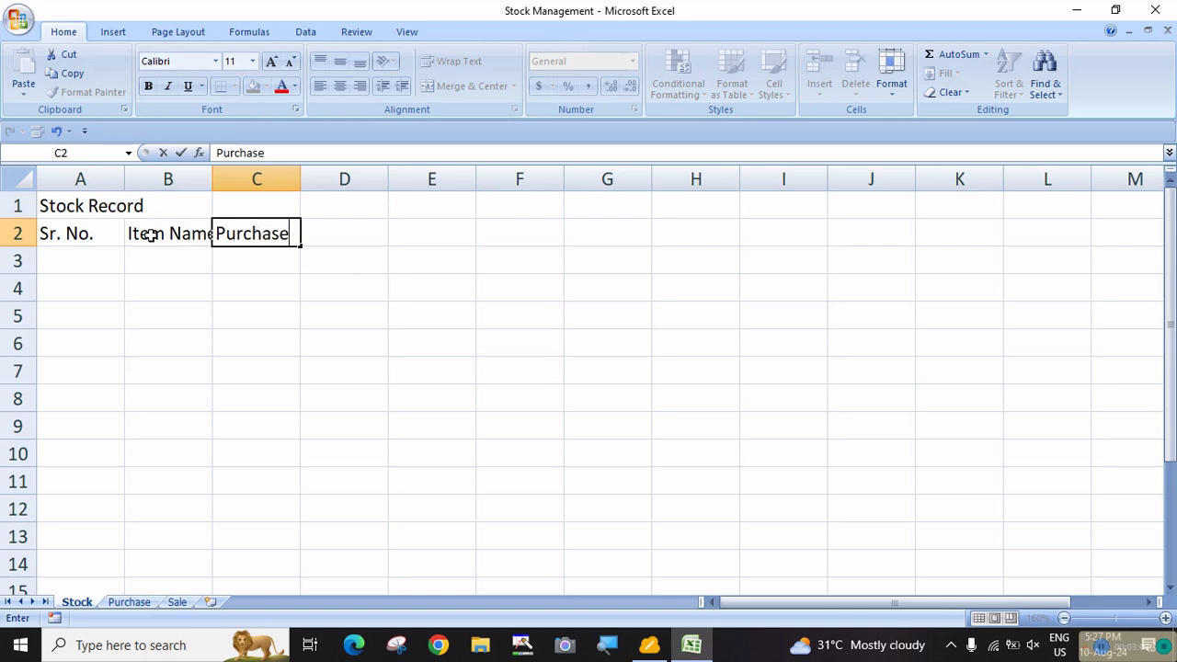
key("Tab")
key("Left")
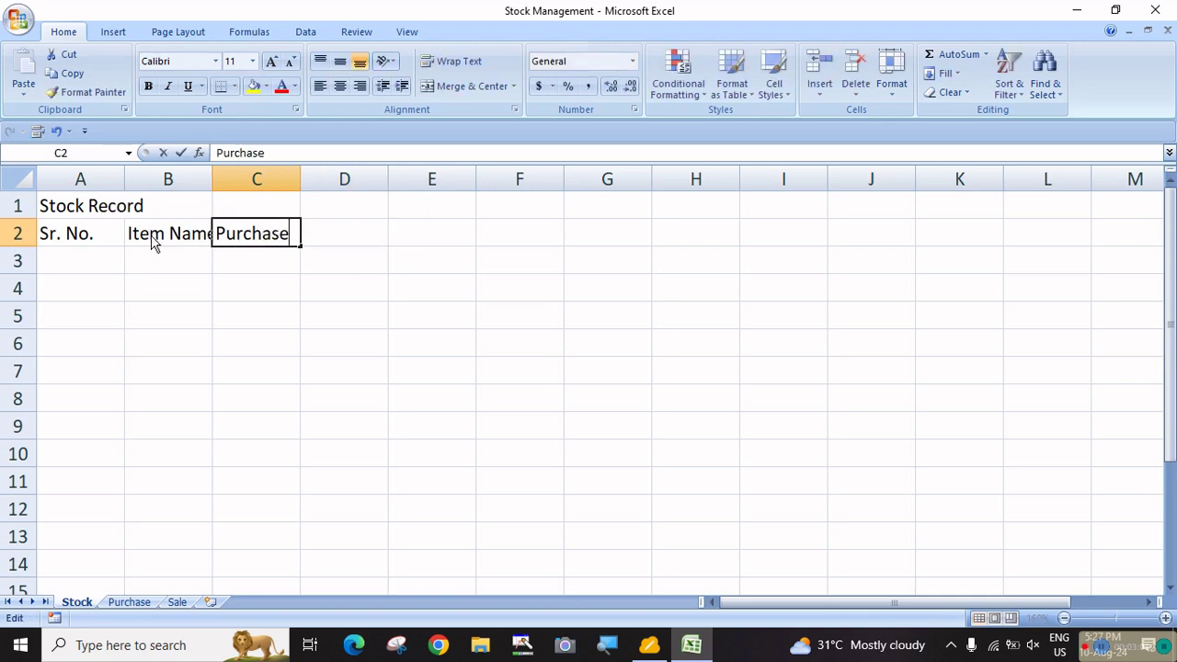
key("F2")
type("Qty")
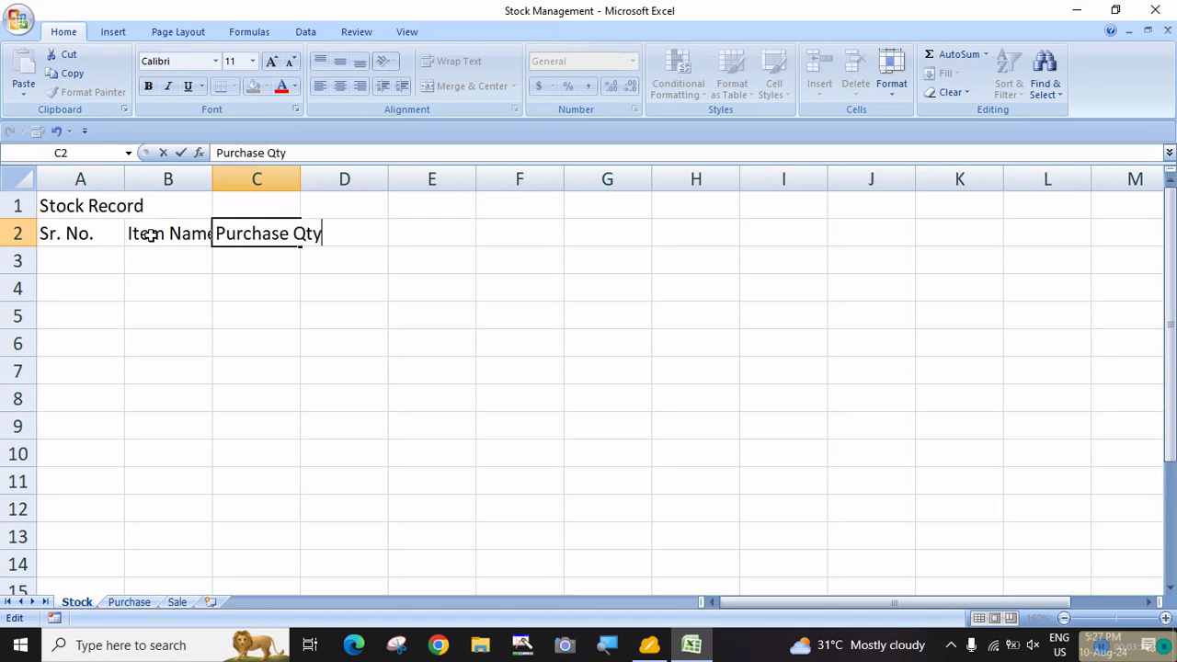
key("Tab")
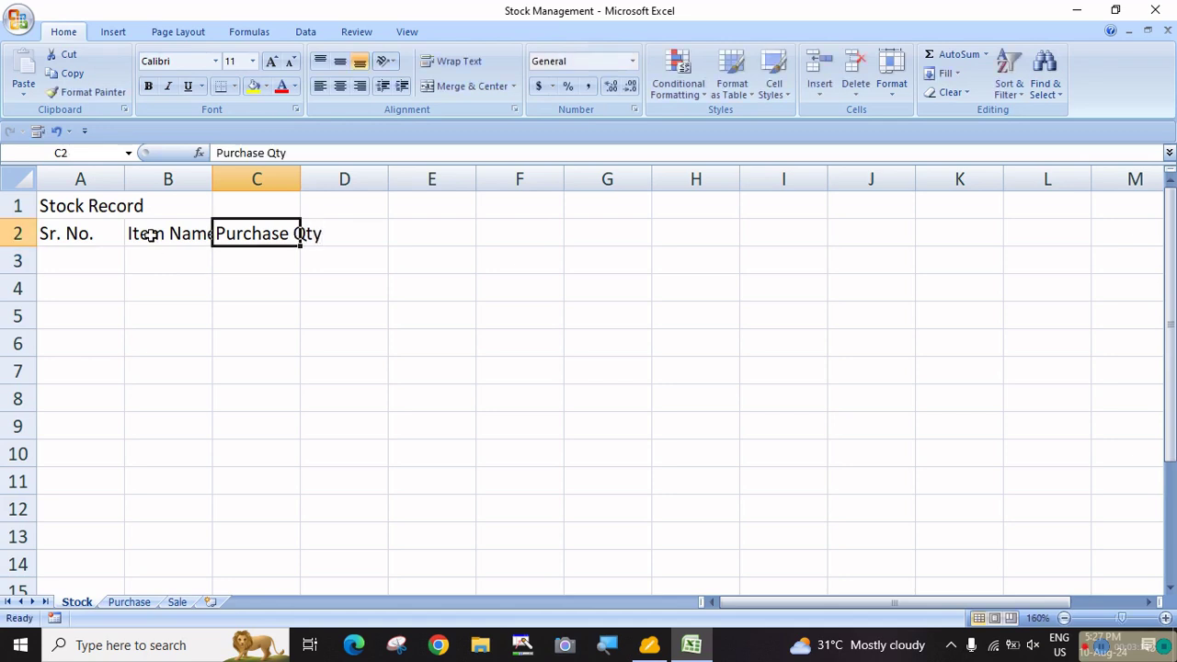
Add the heading Sale Qty in cell D2
type("Sale")
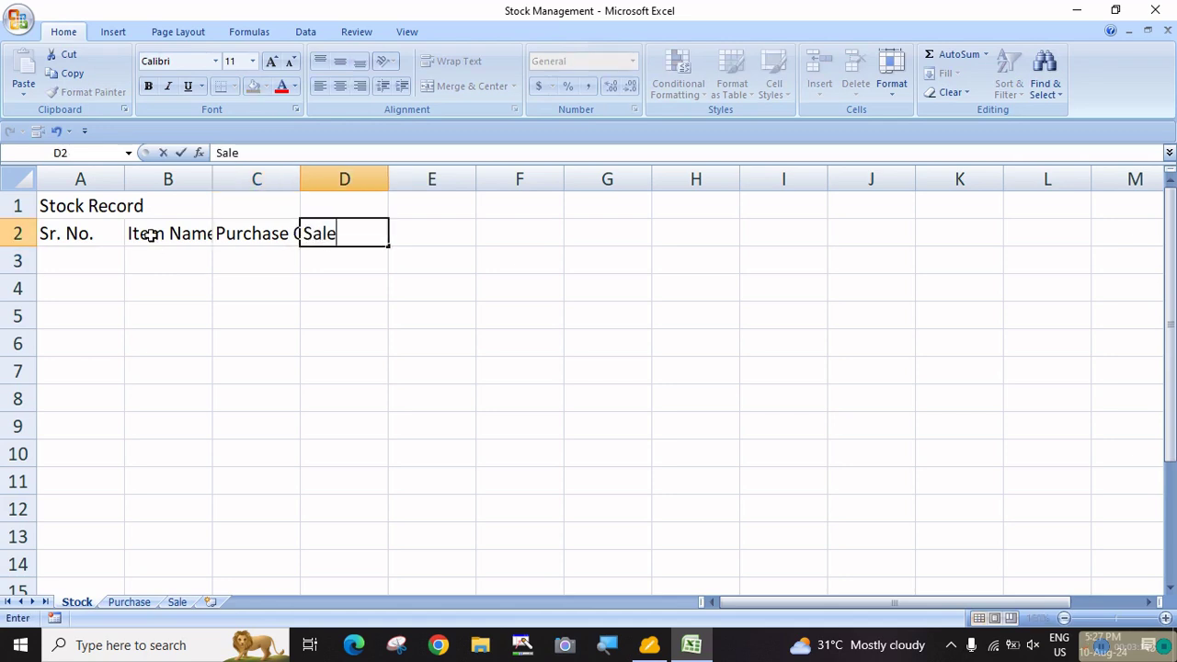
type(" Qty")
key("Tab")
key("Left")
key("Left")
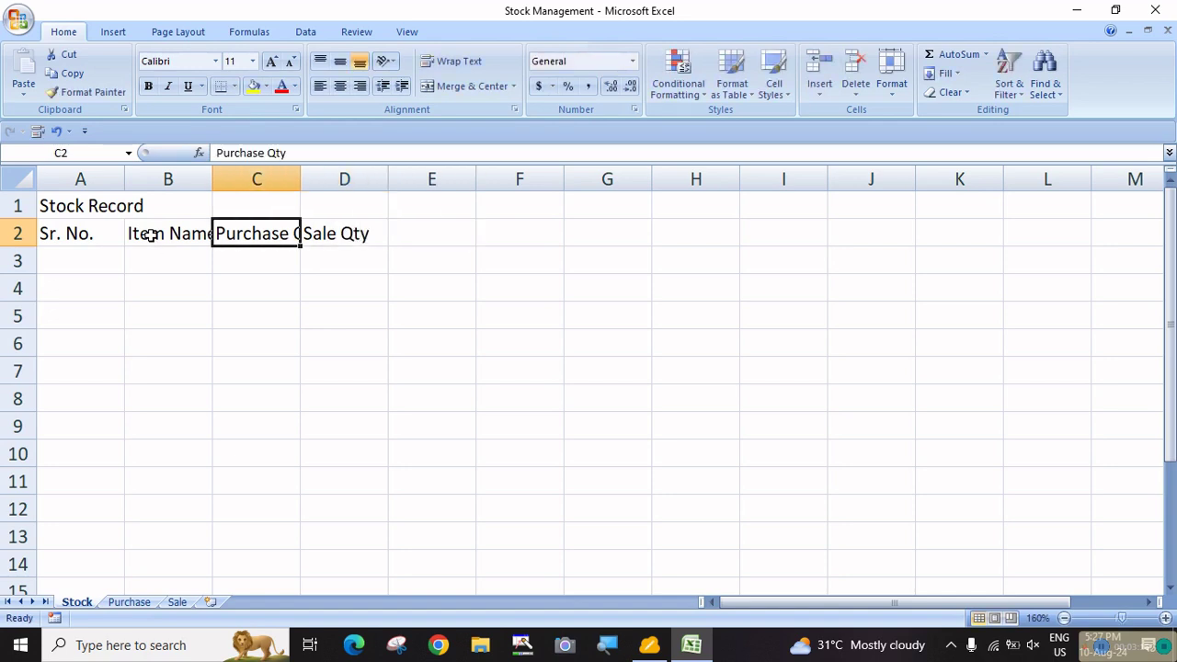
Auto-fit columns B and C to their headings and narrow column D slightly
double_click(211, 178)
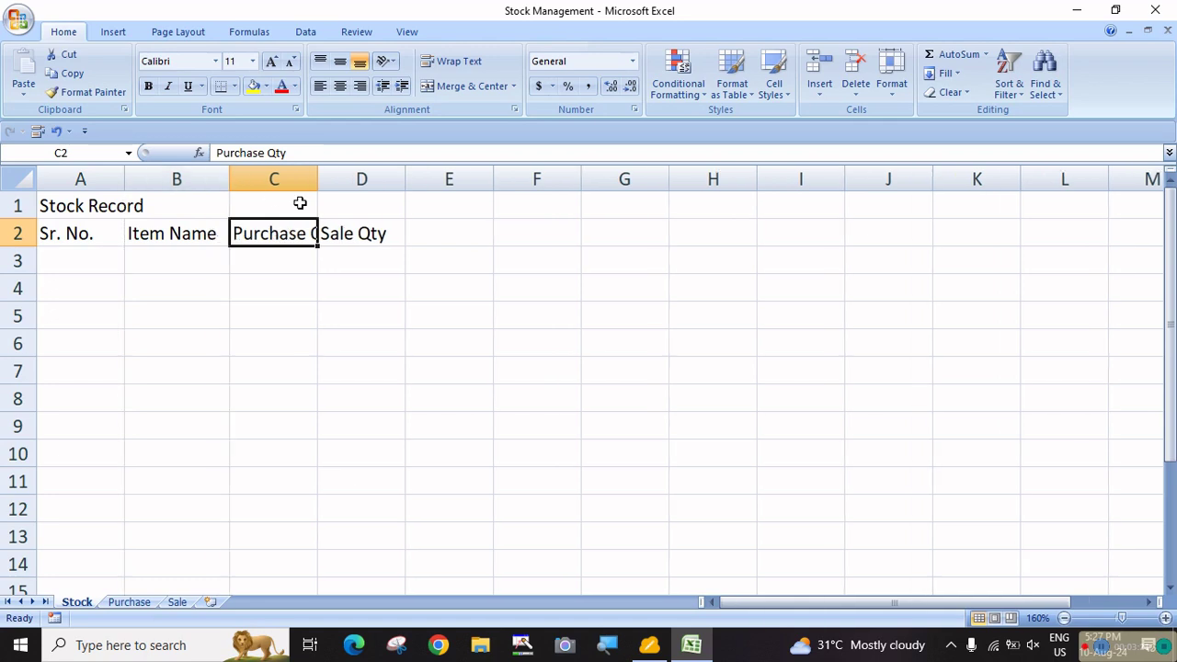
double_click(321, 176)
left_click_drag(433, 184, 425, 184)
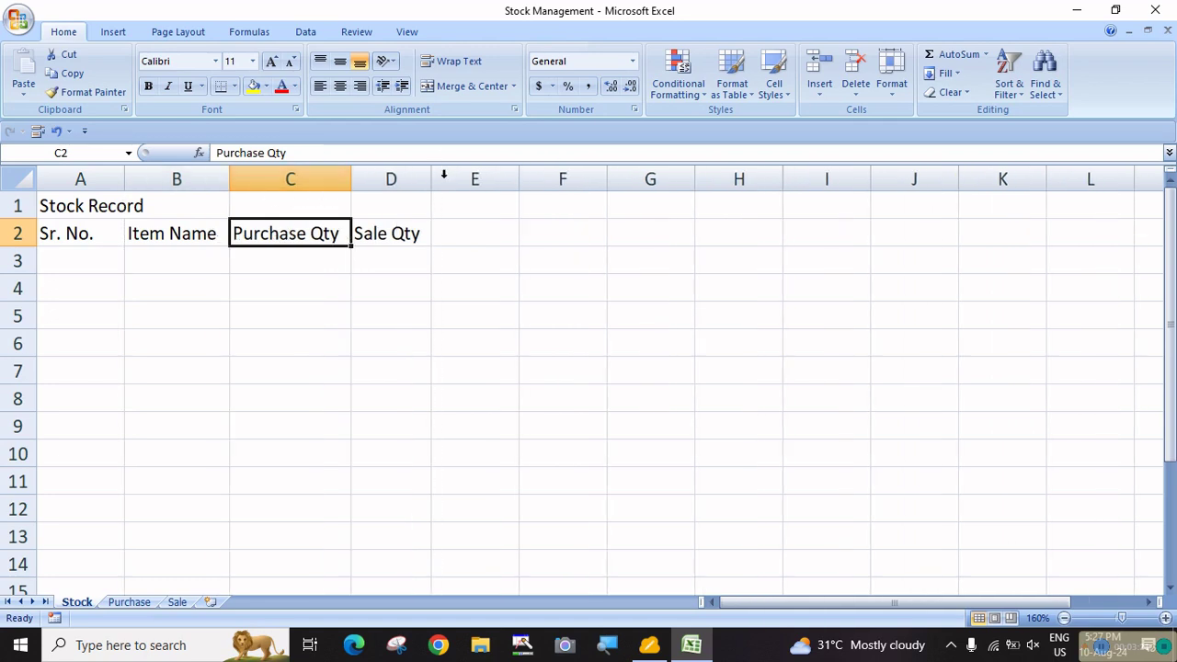
Add the column headings Stock in cell E2 and Remarks in cell F2
left_click(473, 237)
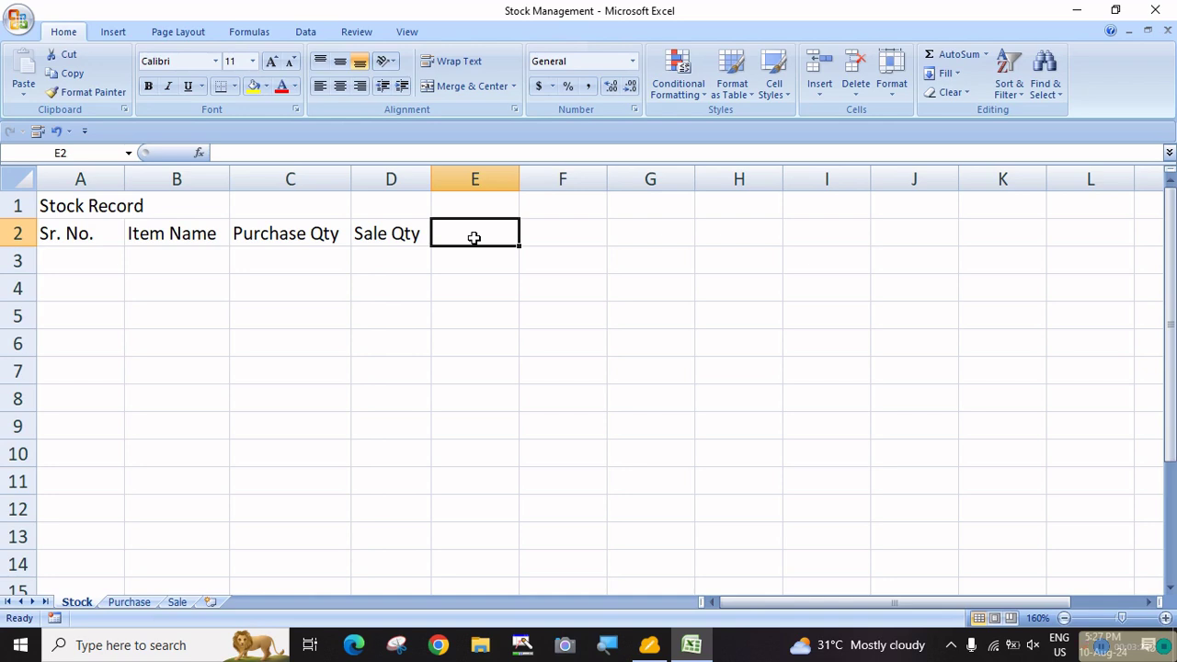
type("Stock")
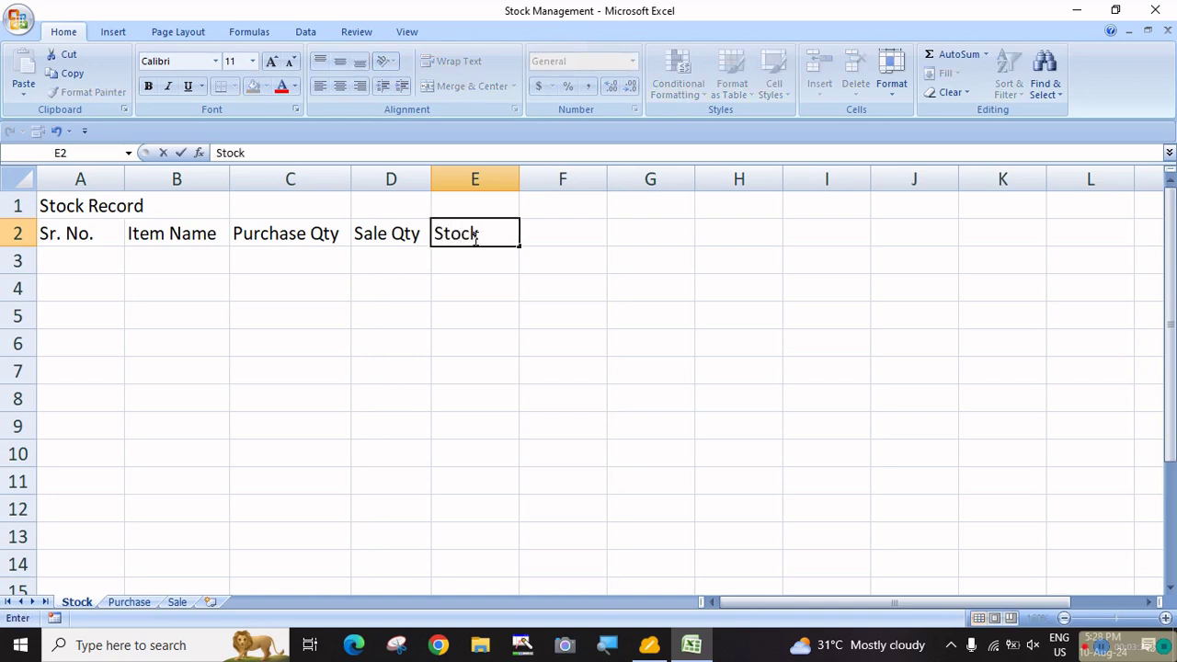
key("Tab")
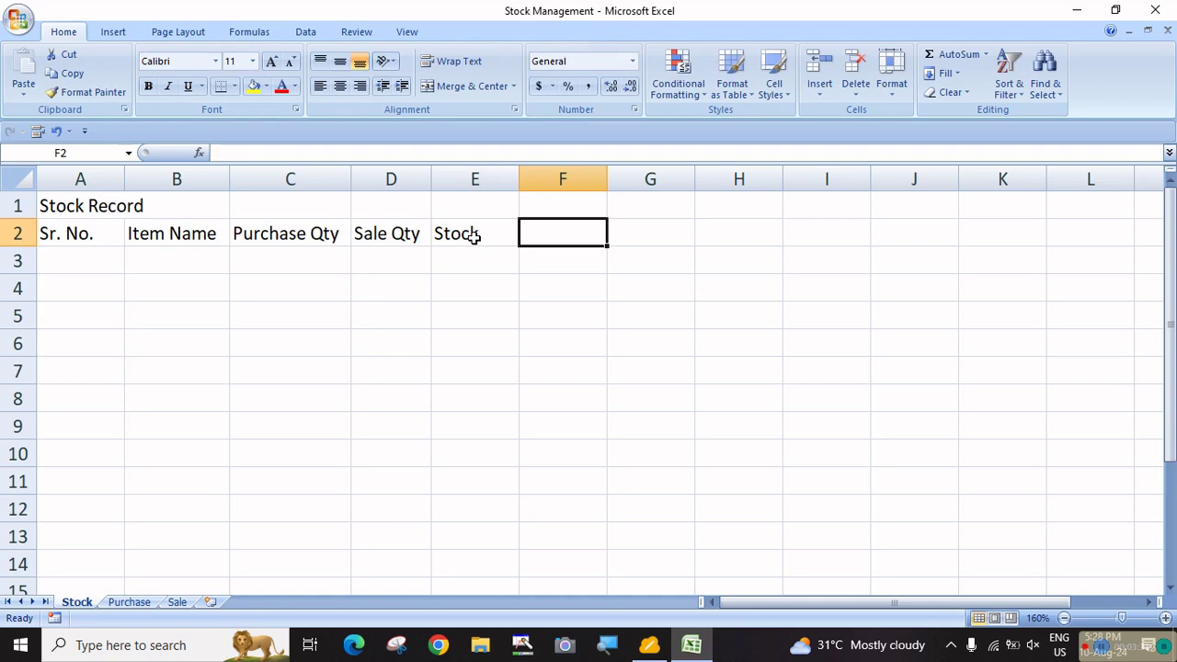
type("Rema")
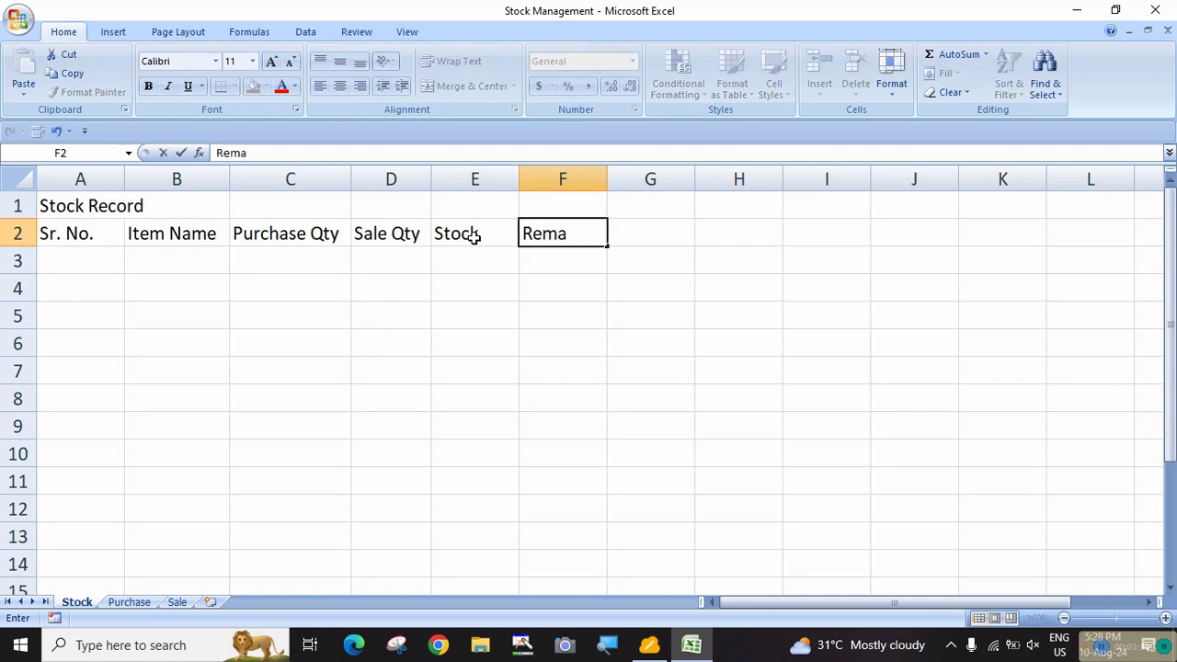
type("rks")
key("Return")
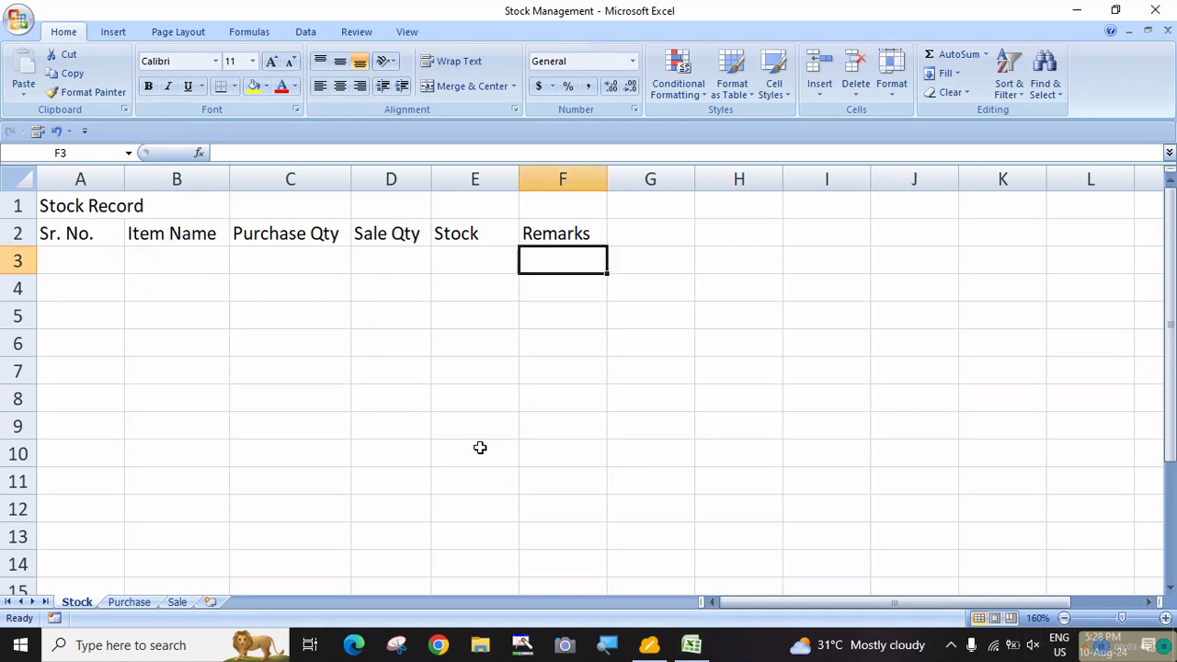
Widen column B, the Item Name column, to make room for longer item names
left_click(104, 262)
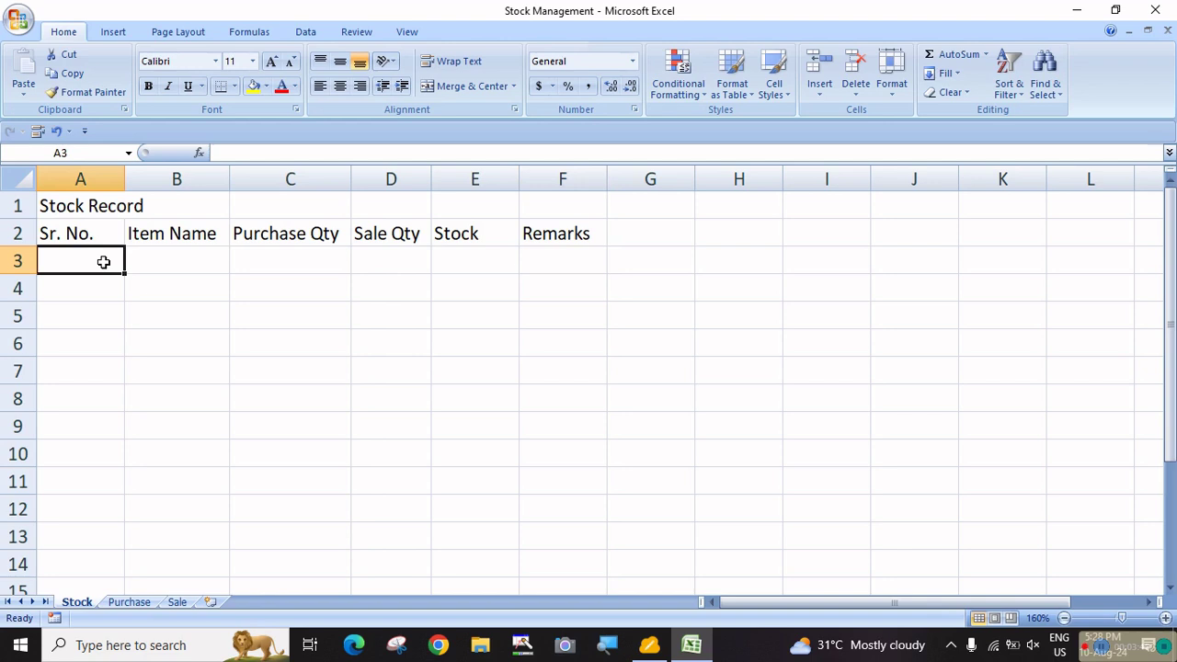
left_click(179, 263)
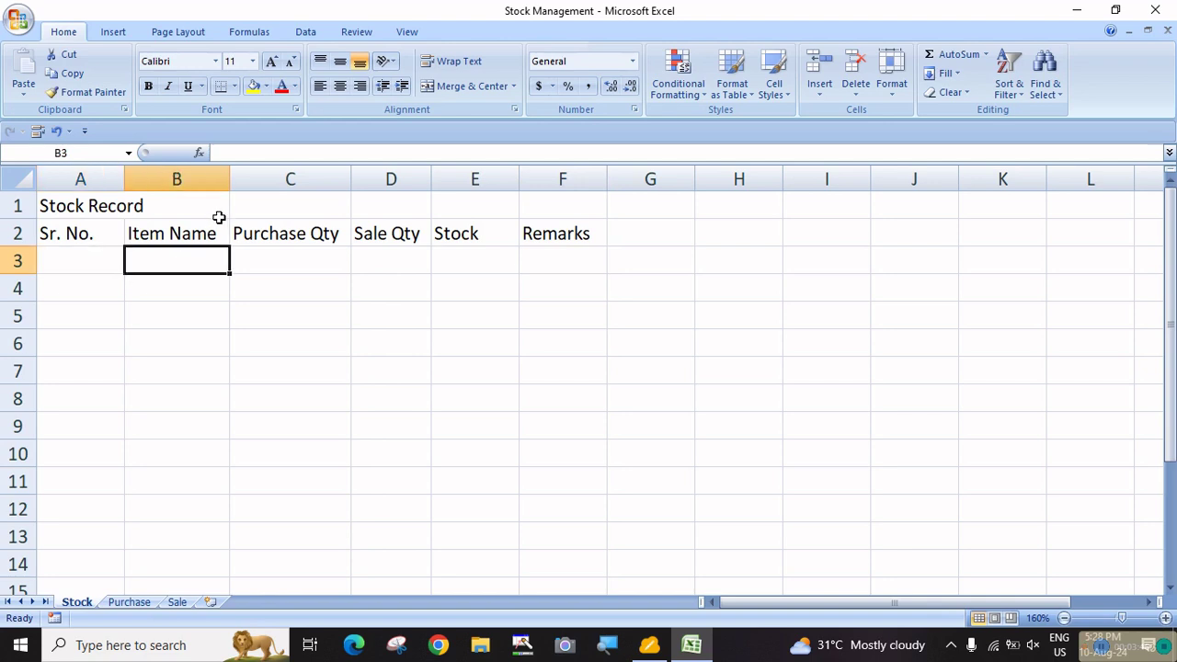
left_click_drag(230, 179, 276, 180)
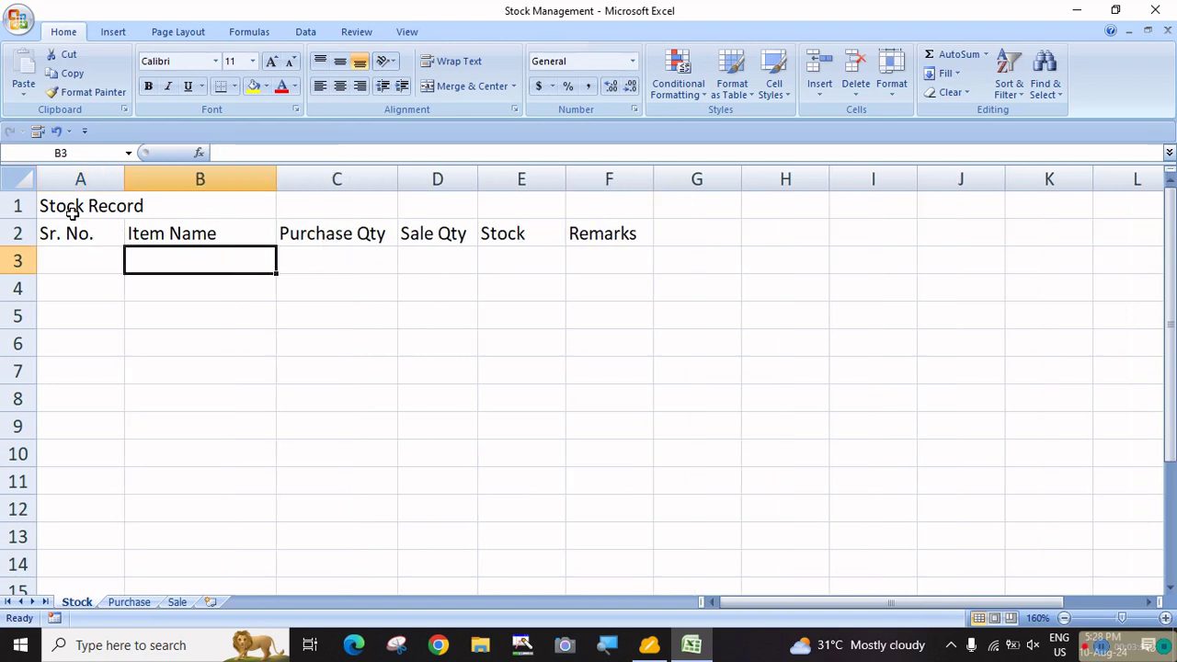
Merge and center the Stock Record title across cells A1:F1
left_click_drag(73, 213, 581, 211)
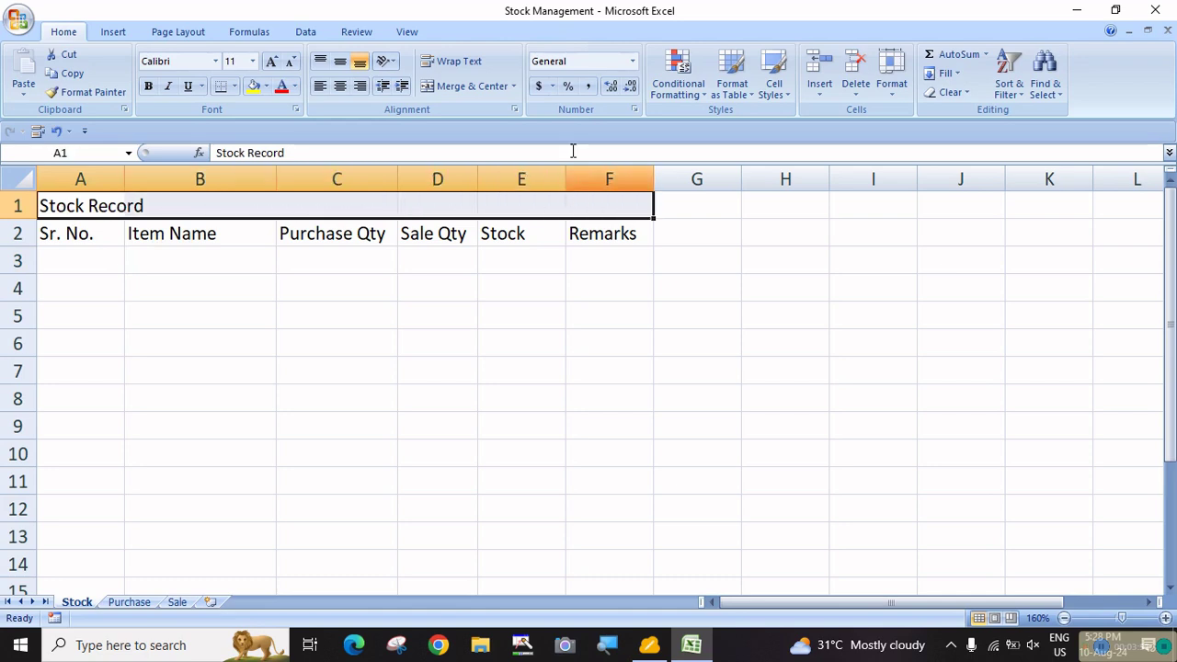
left_click(449, 86)
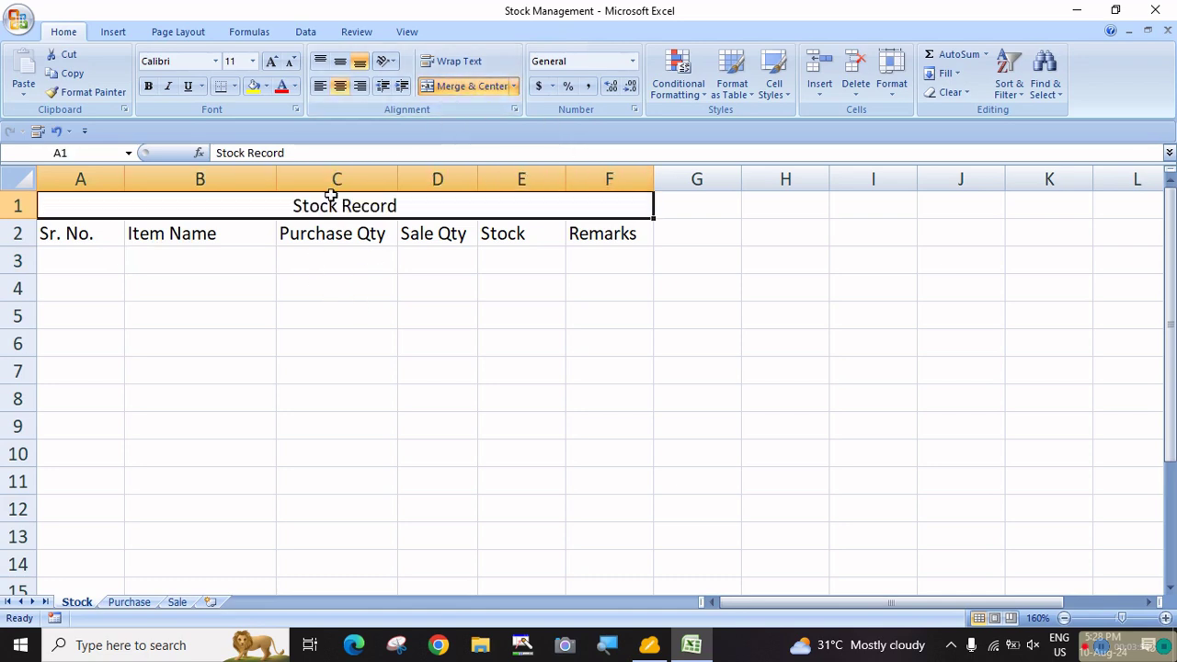
Give the merged Stock Record title a dark orange fill and bold text
left_click(269, 86)
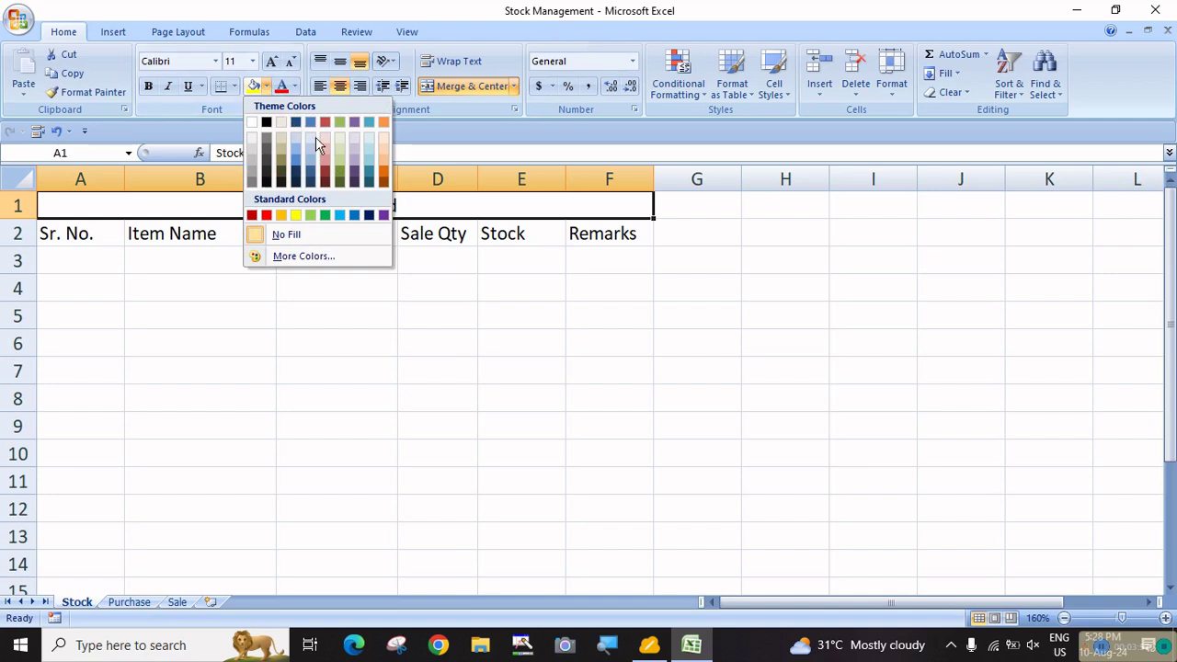
left_click(383, 168)
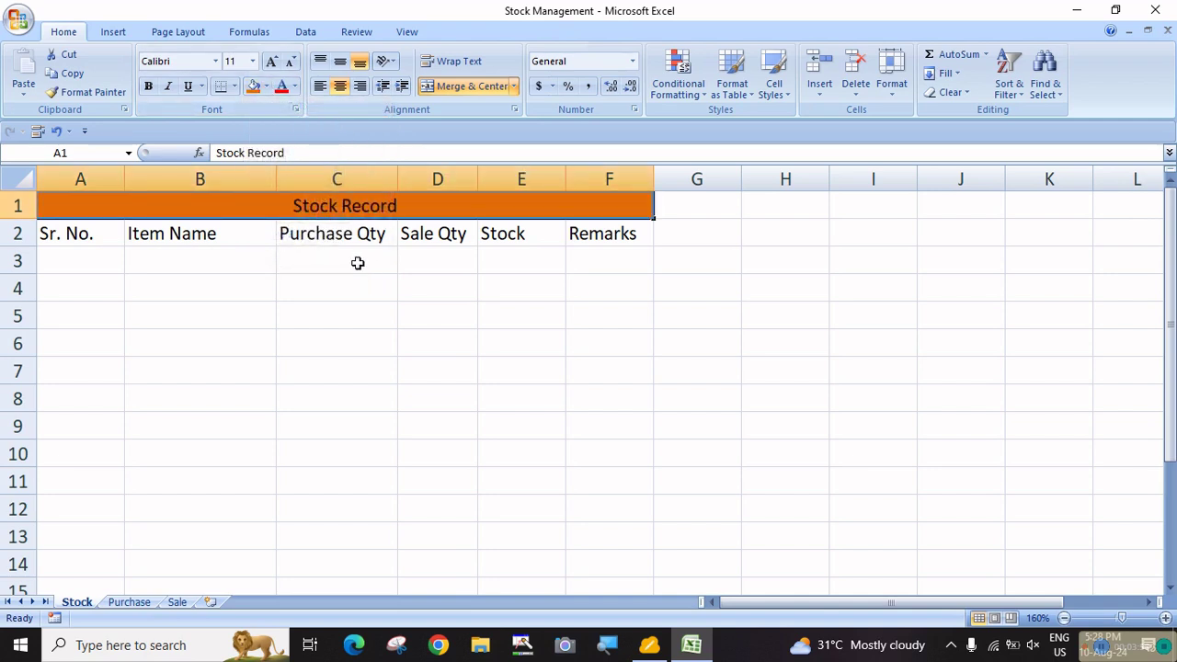
left_click(148, 86)
left_click(412, 389)
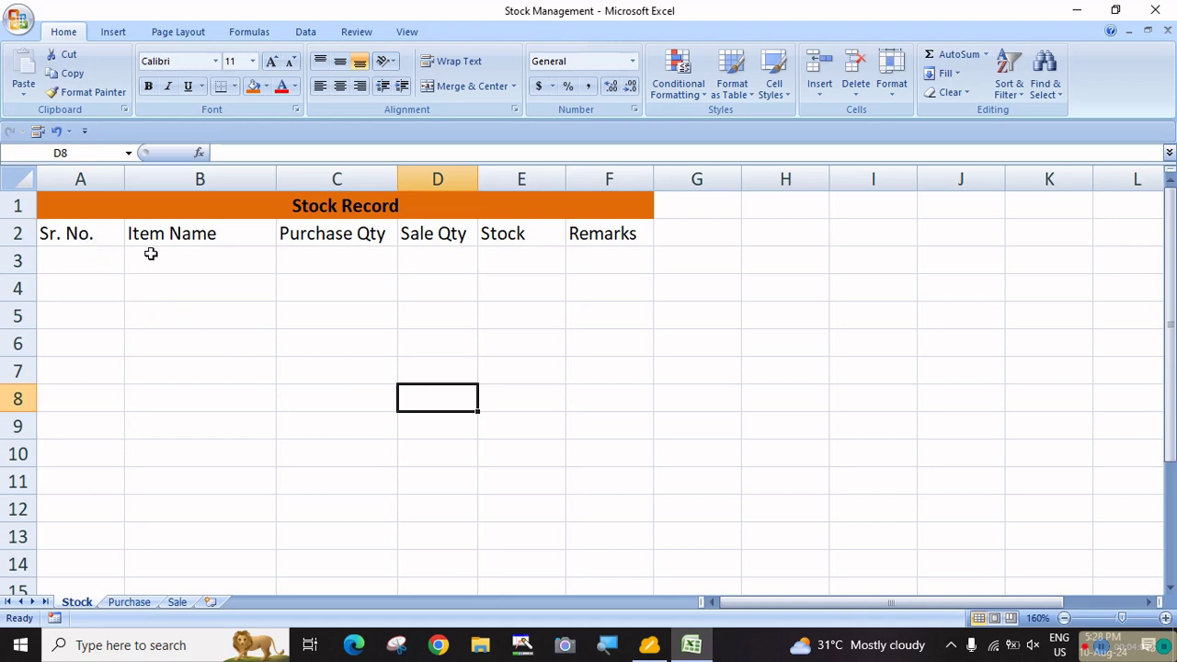
Enter the item names Keyboard, Mouse and RAM in cells B3 to B5
left_click(159, 254)
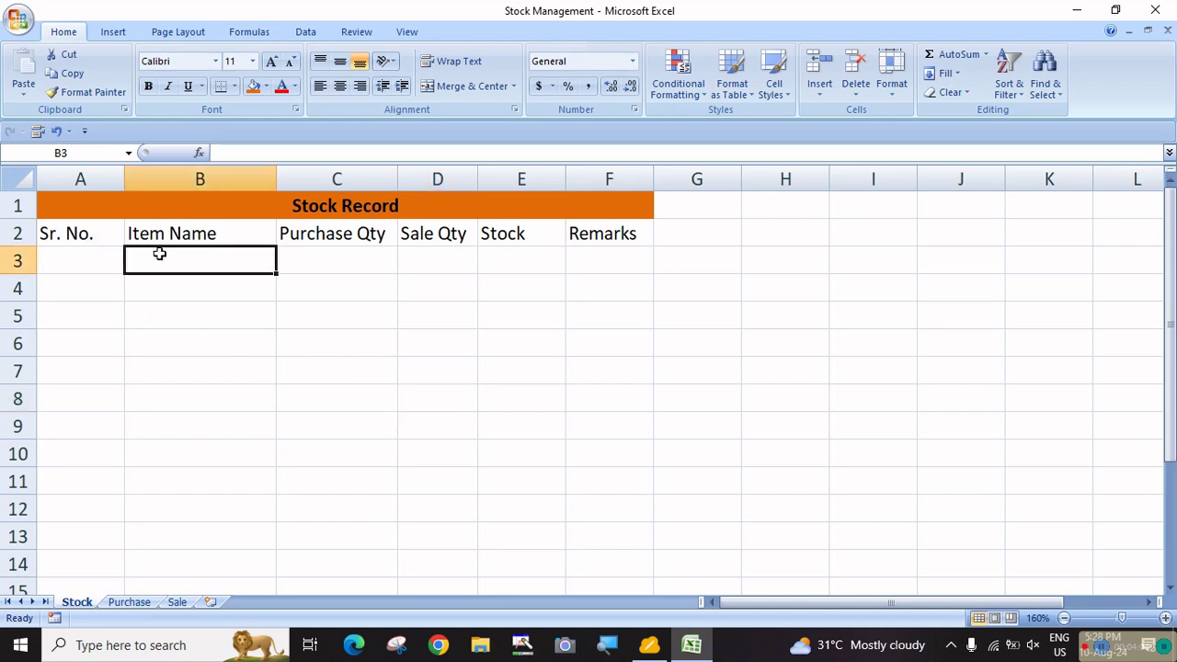
type("Ke")
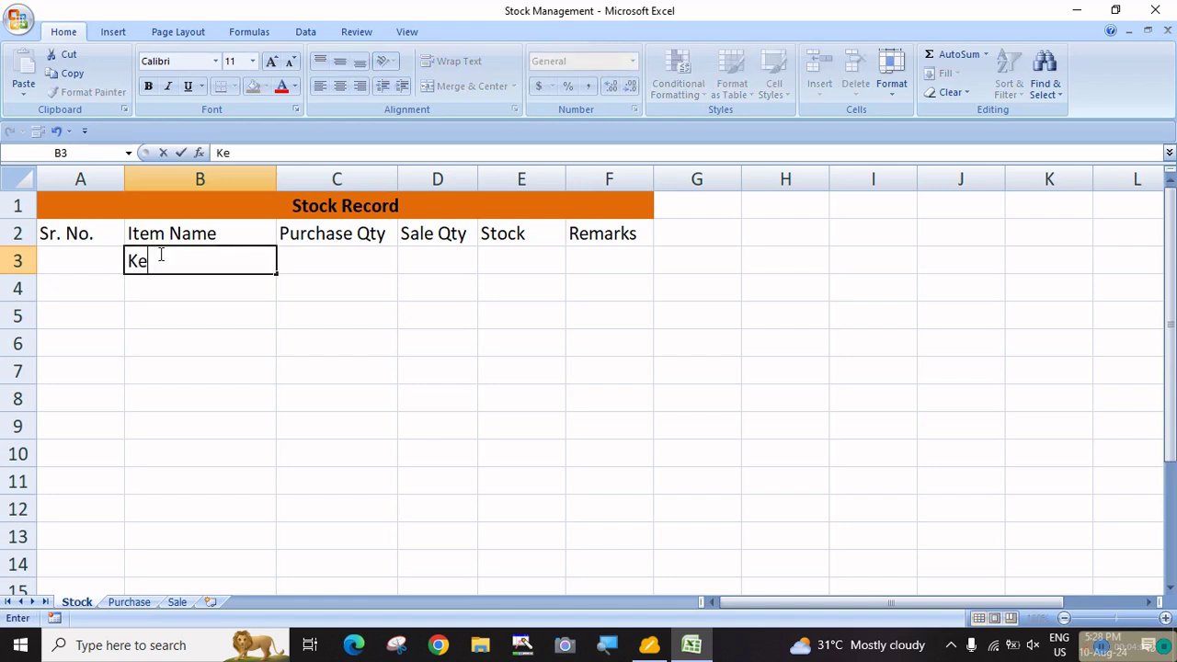
type("yboard")
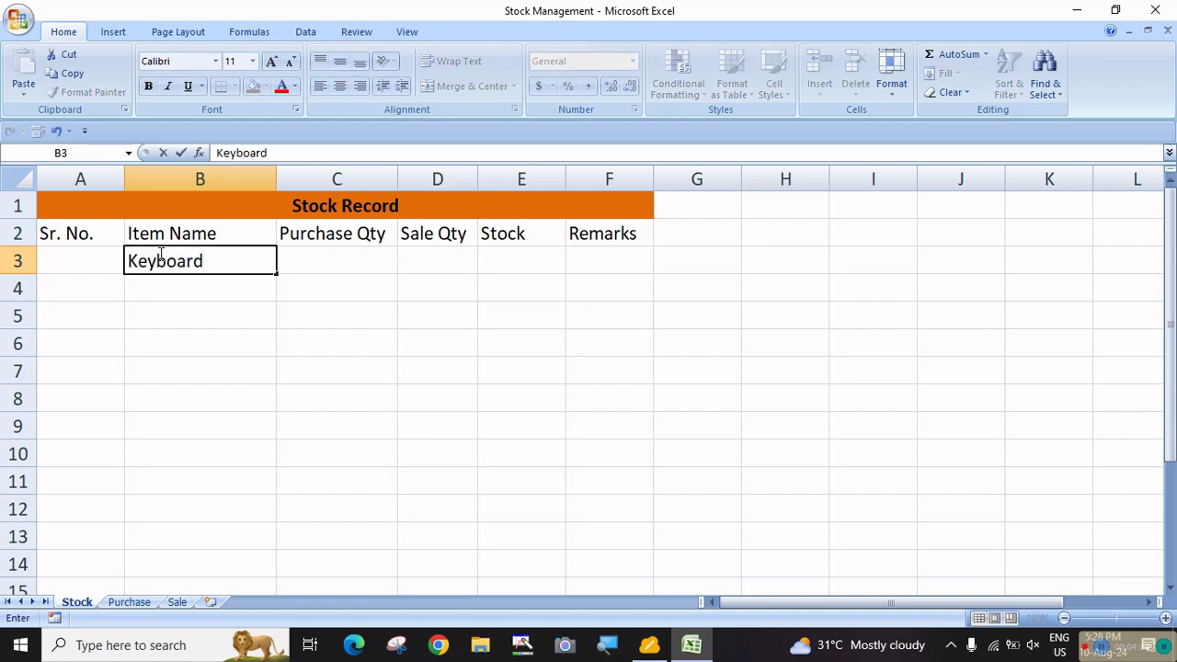
key("Return")
type("Mouse")
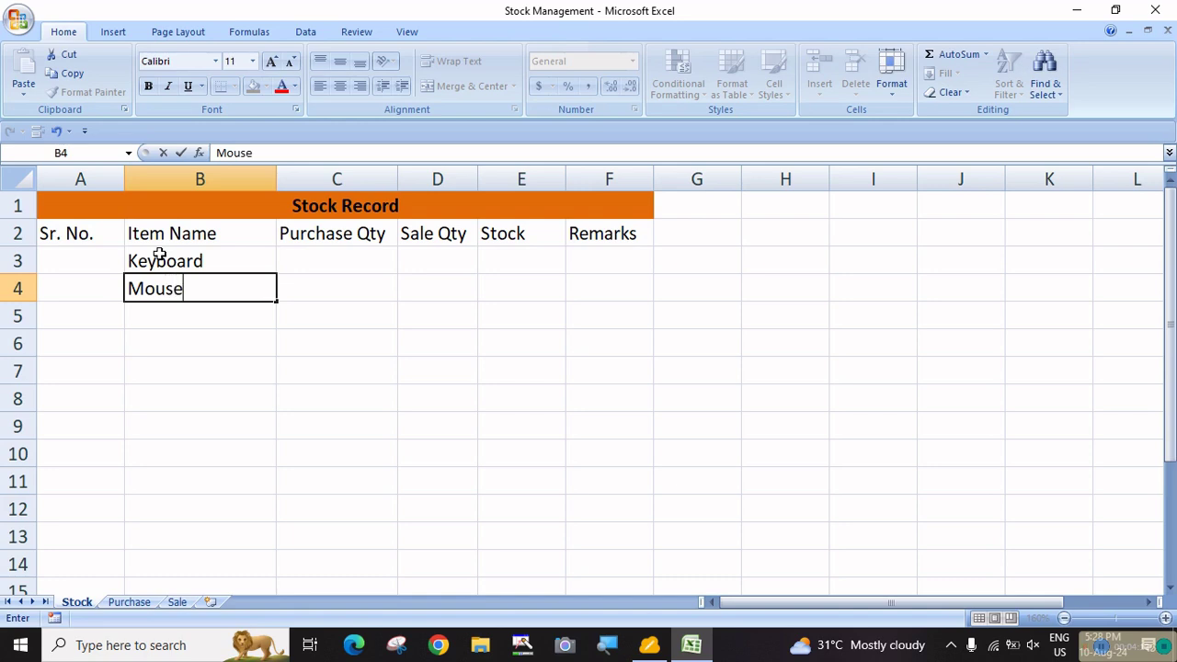
key("Return")
type("RAM")
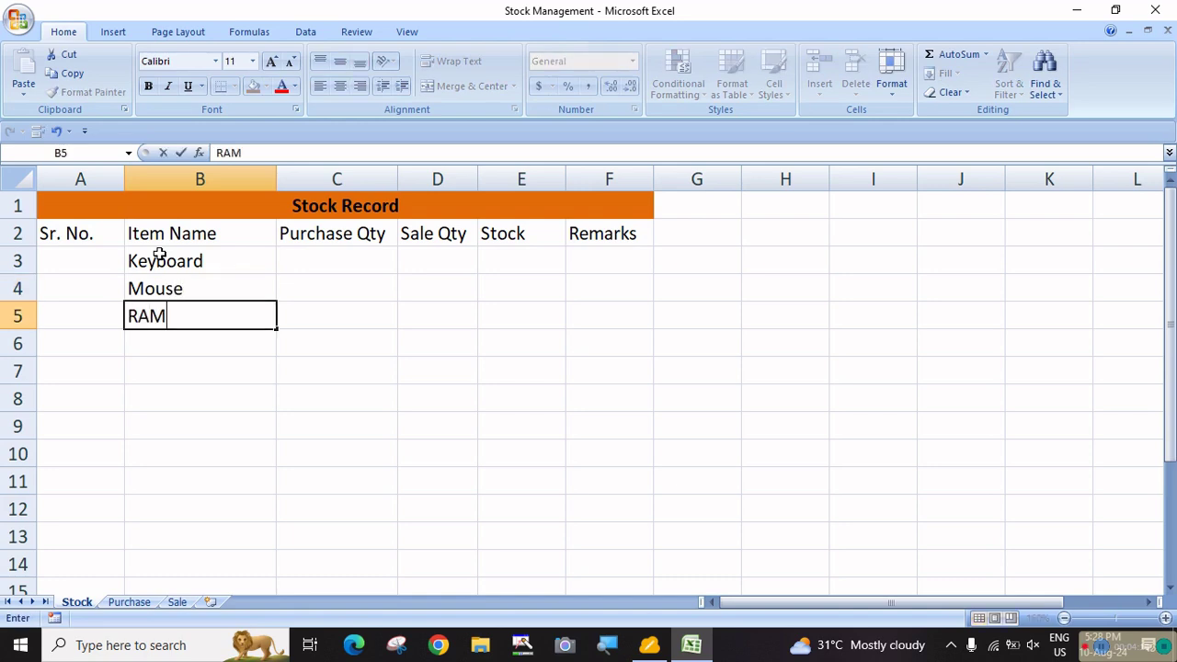
key("Return")
Continue the item list with Monitor in cell B6 and SMPS in cell B7
type("ROM")
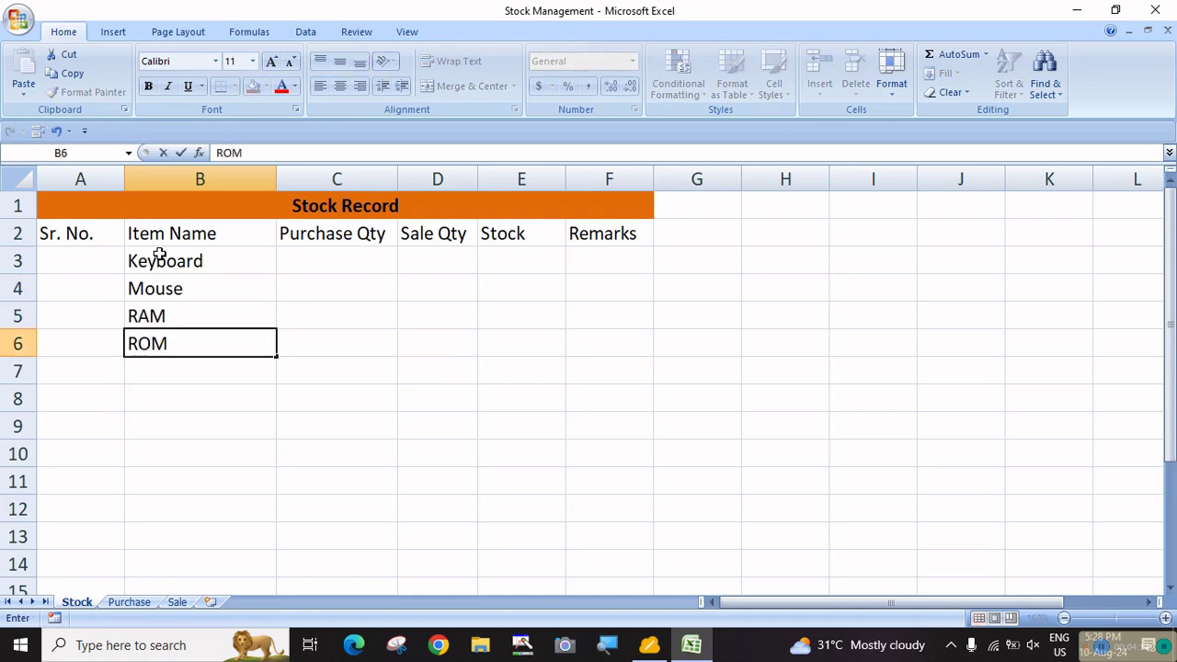
key("BackSpace")
key("BackSpace")
key("BackSpace")
type("Monito")
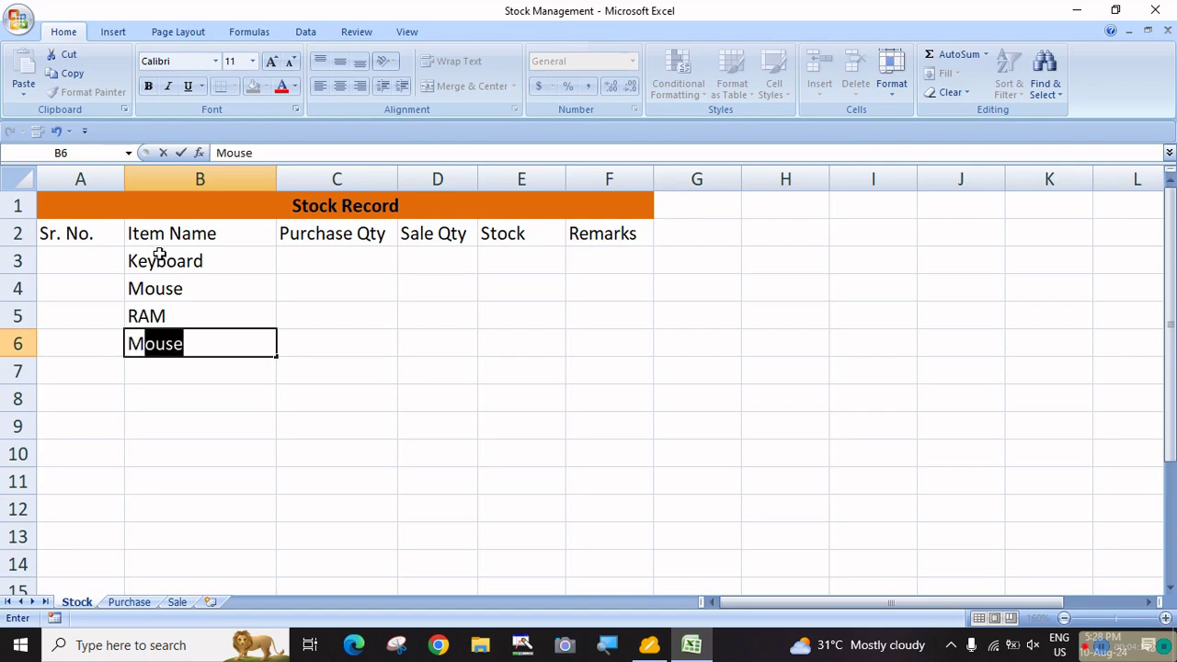
type("r")
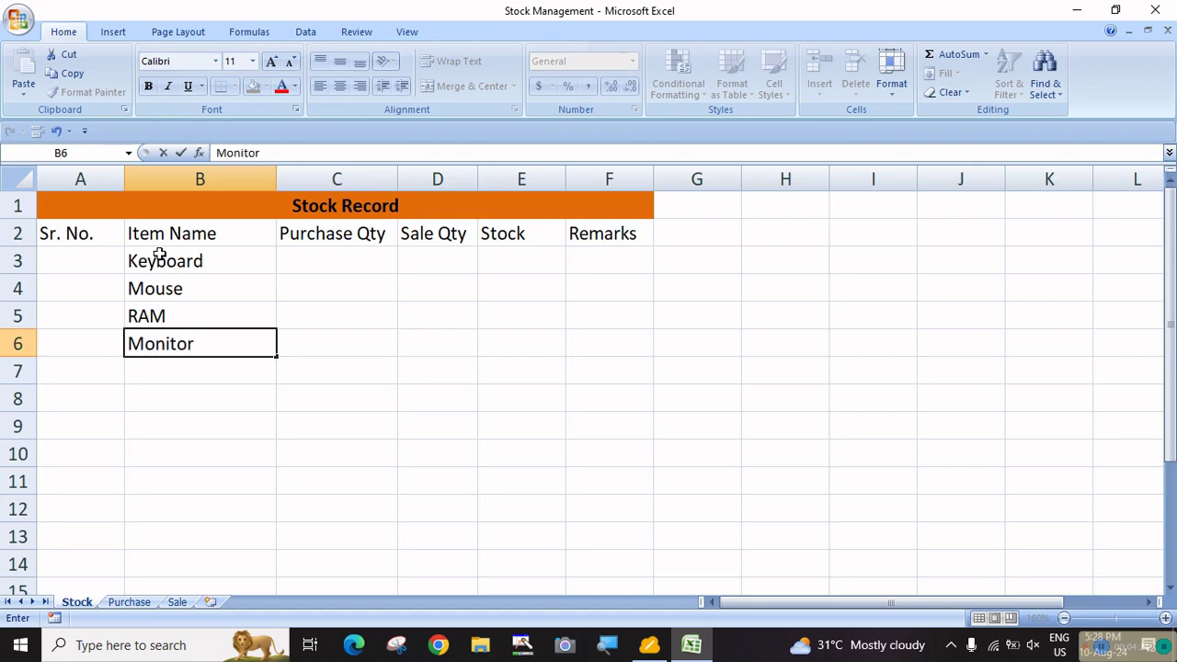
key("Return")
type("SMPS")
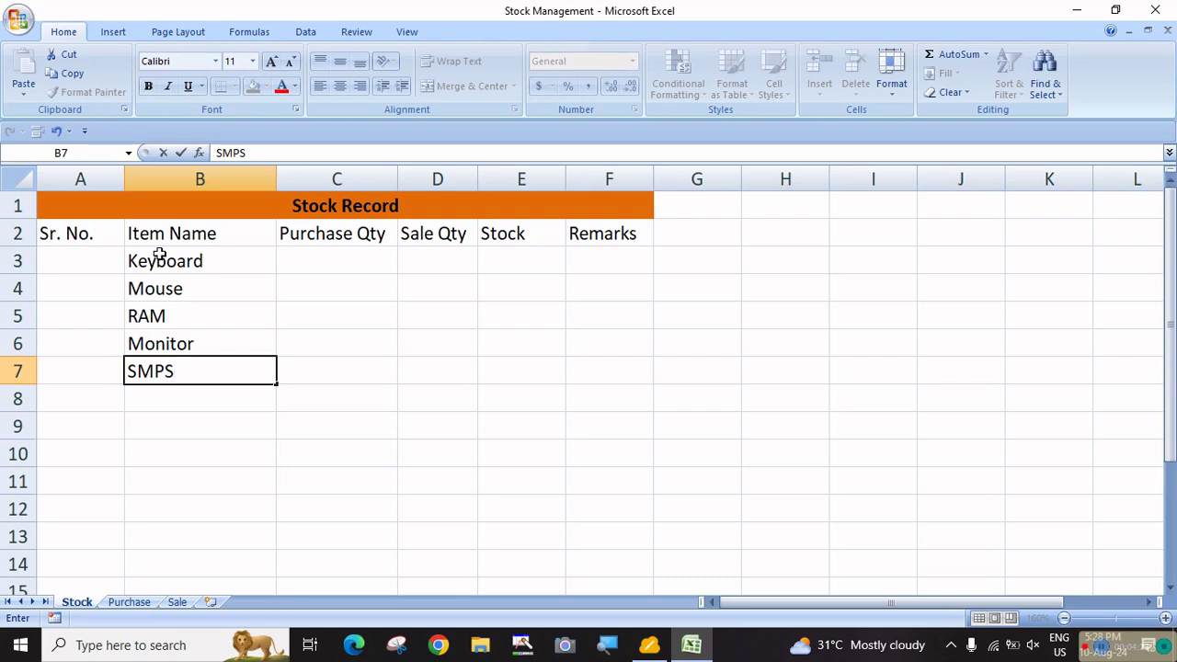
key("Return")
Add the items OTG in cell B8 and VGA Cable in cell B9
type("O")
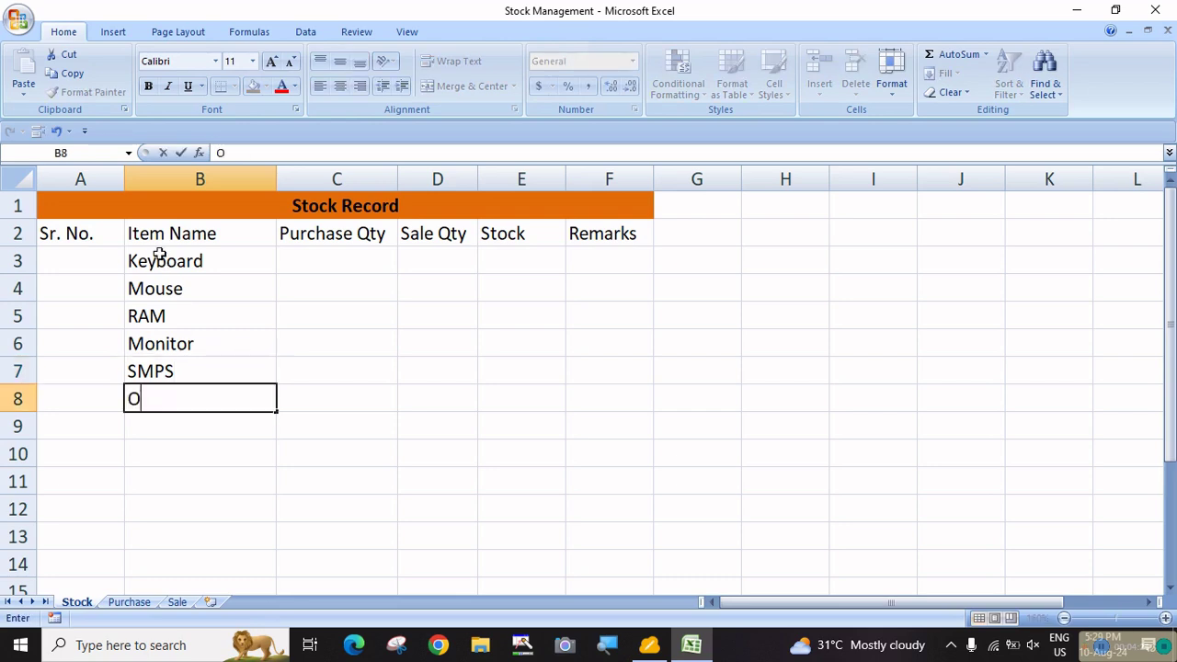
type("TG")
key("Return")
type("VG")
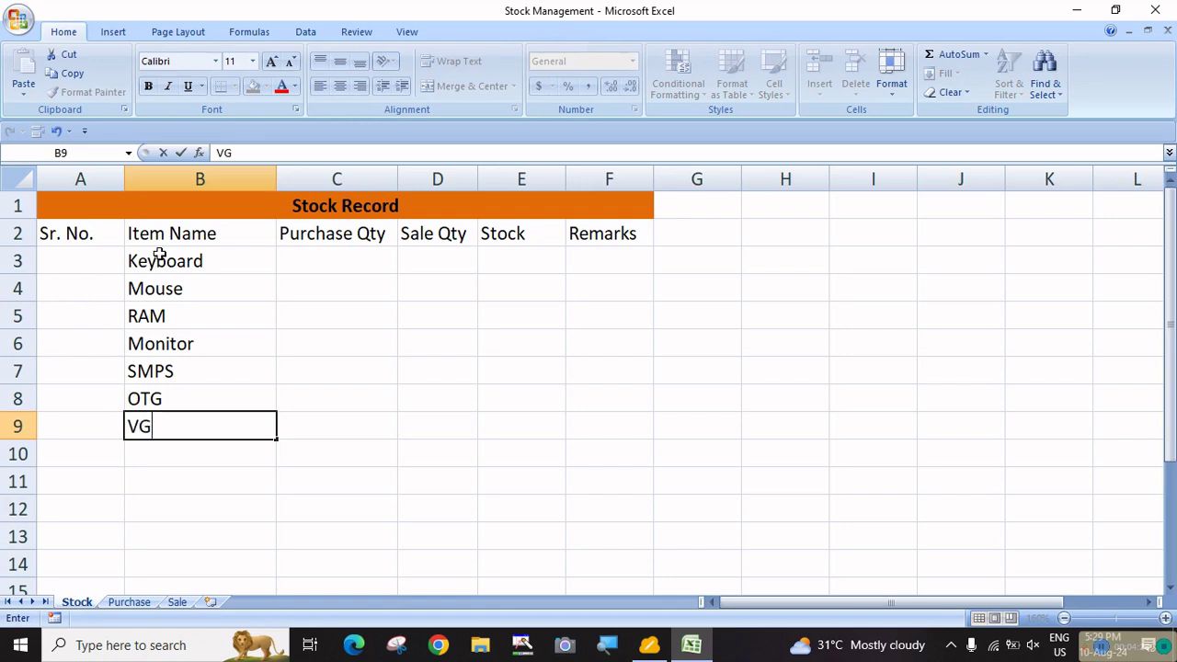
type("A Cable")
key("Return")
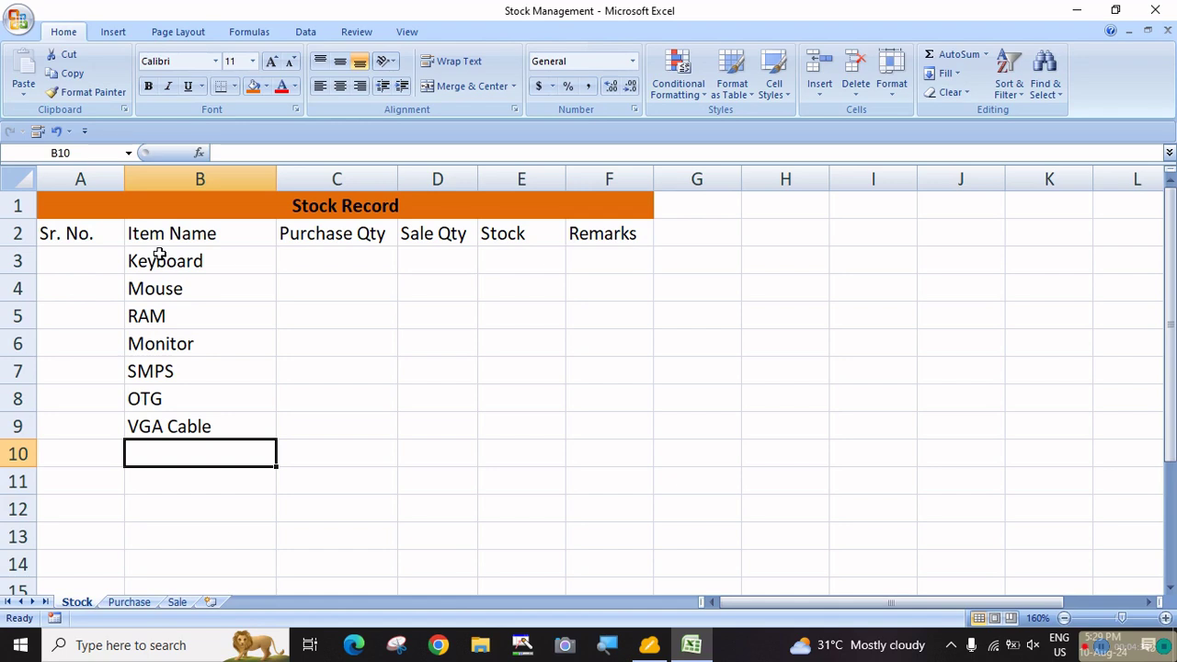
Enter the item names CD, DVD and SSD in cells B10 to B12
type("C")
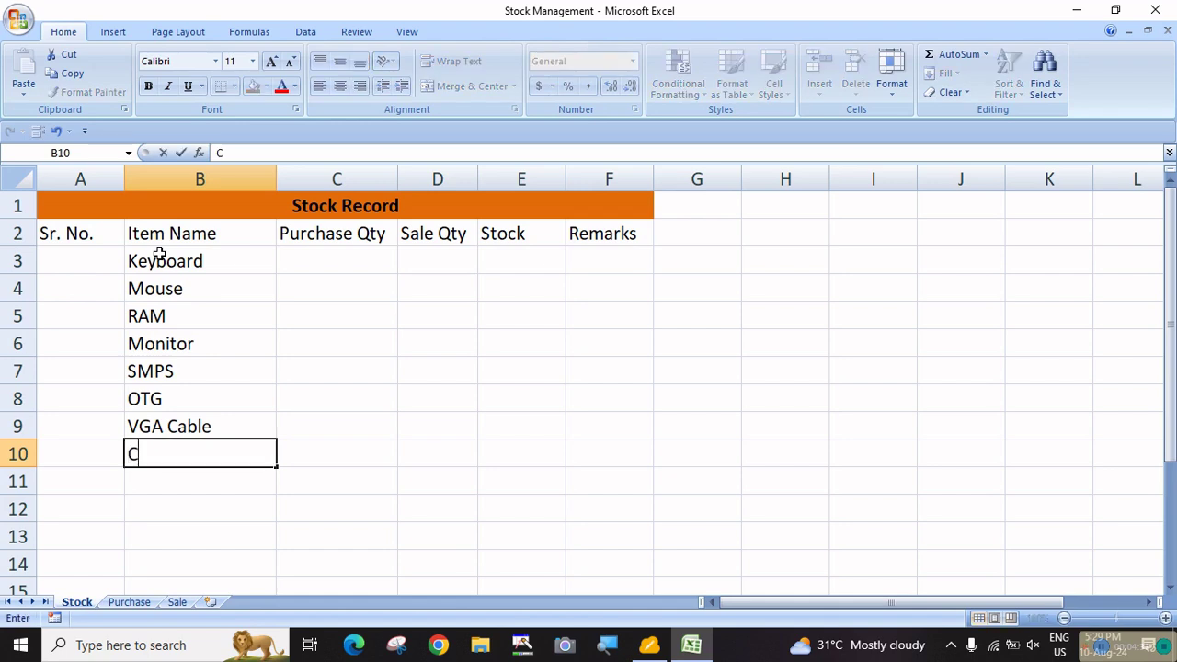
type("D")
key("Return")
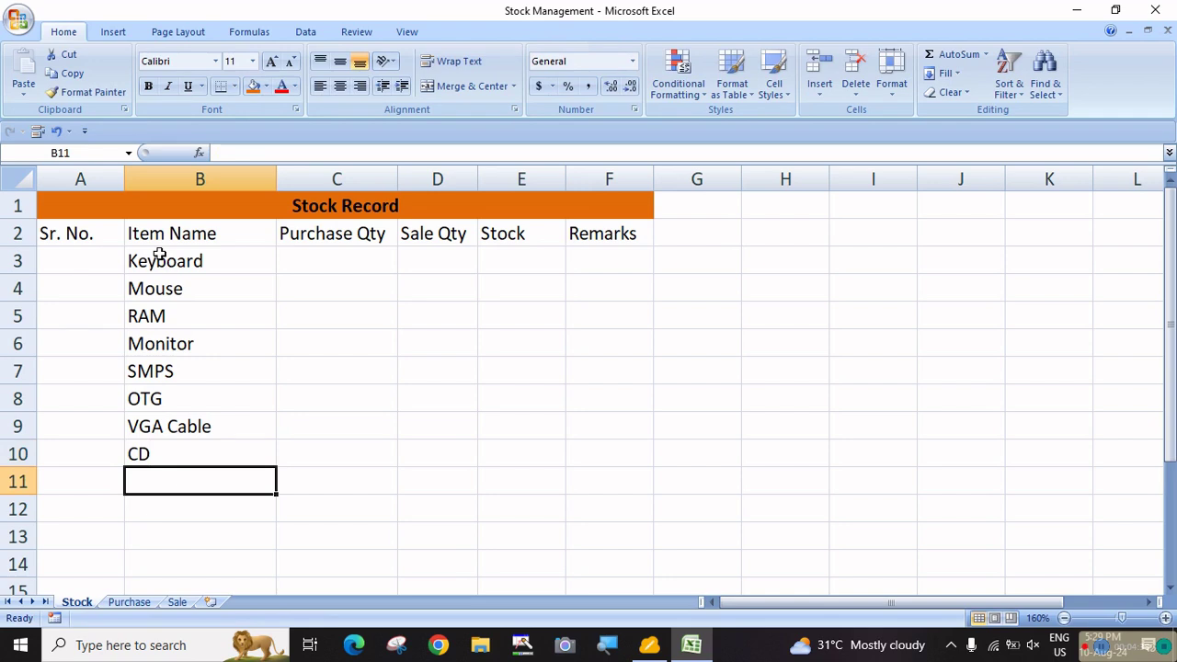
type("DVD")
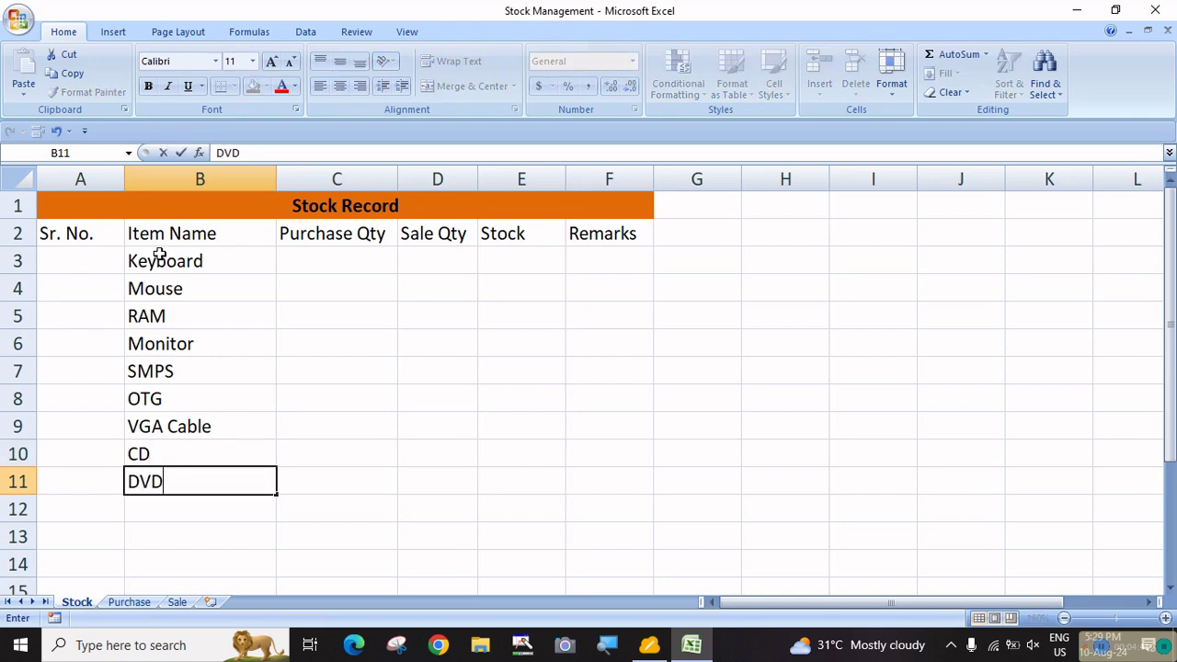
key("Return")
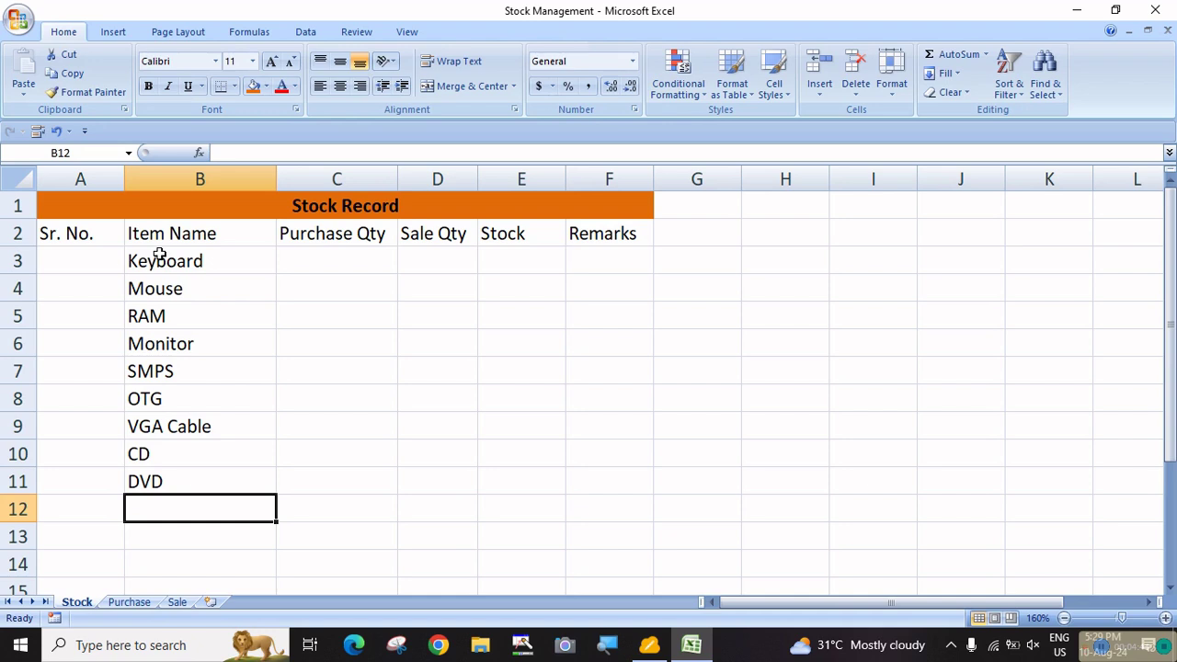
type("SSD")
key("Return")
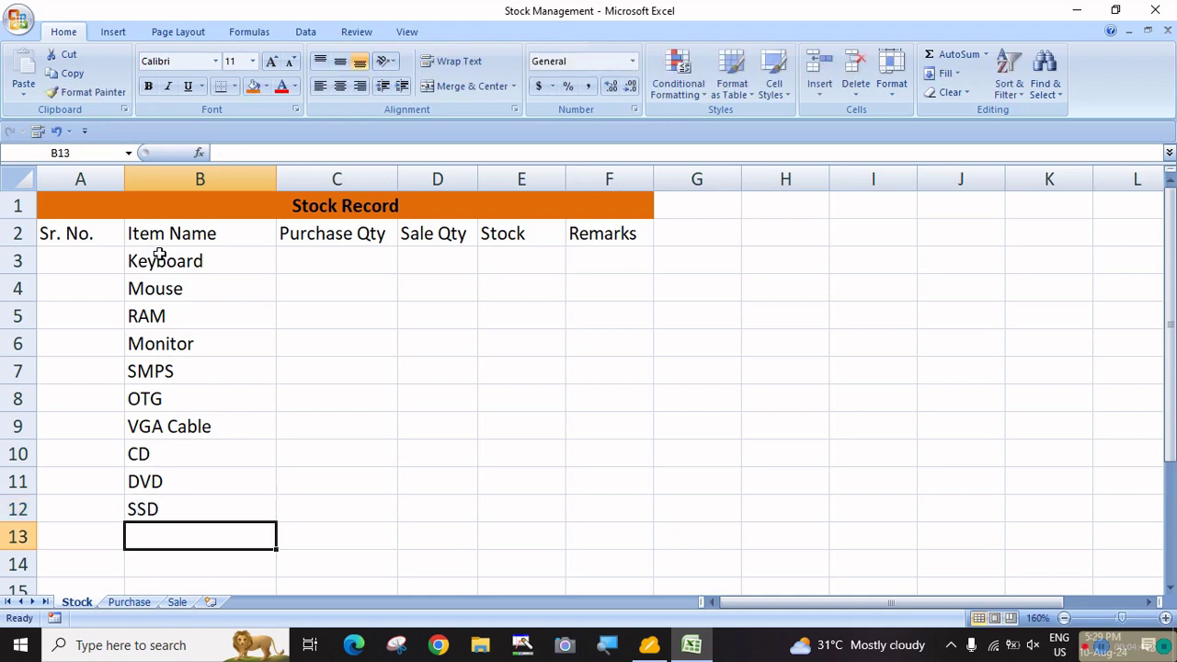
Complete the item list with HDD in cell B13 and CPU in cell B14
type("HDD")
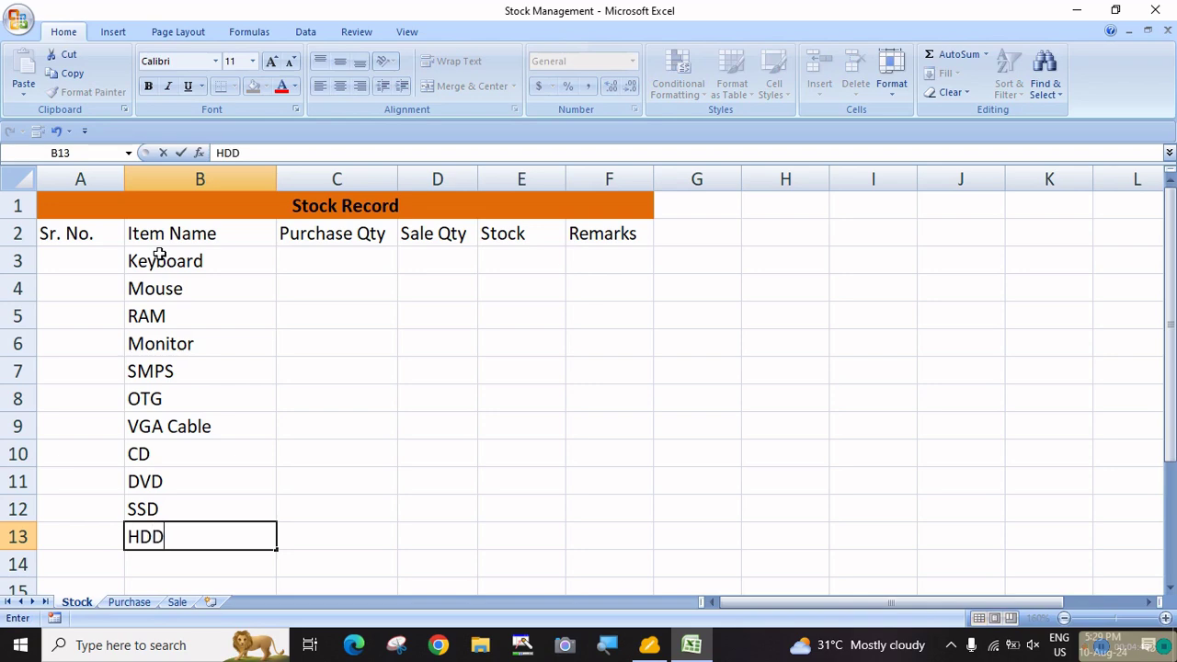
key("Return")
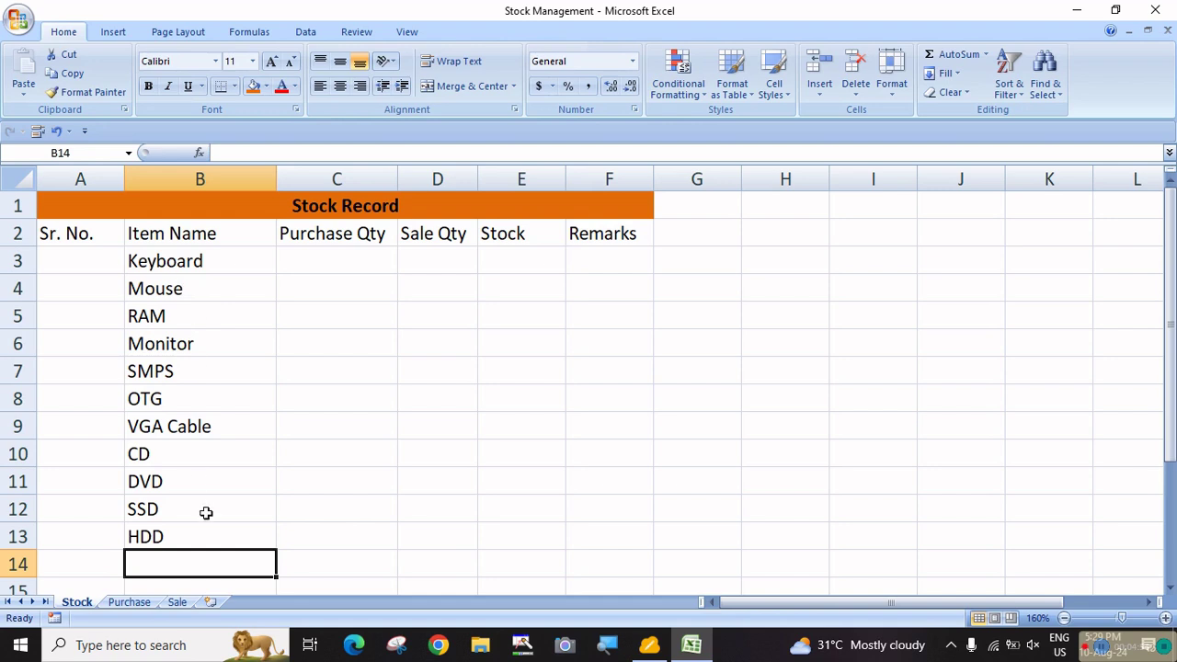
type("CPU")
key("Return")
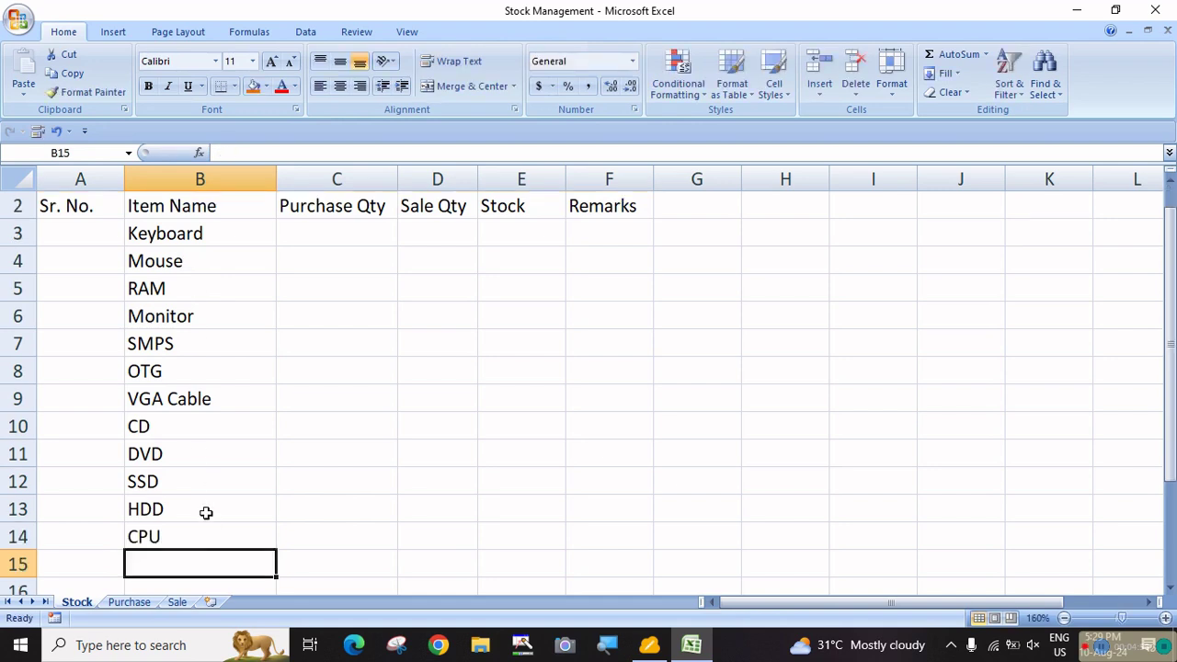
Apply all borders to the Stock Record table across cells A2:F21
scroll(209, 512, "up", 1)
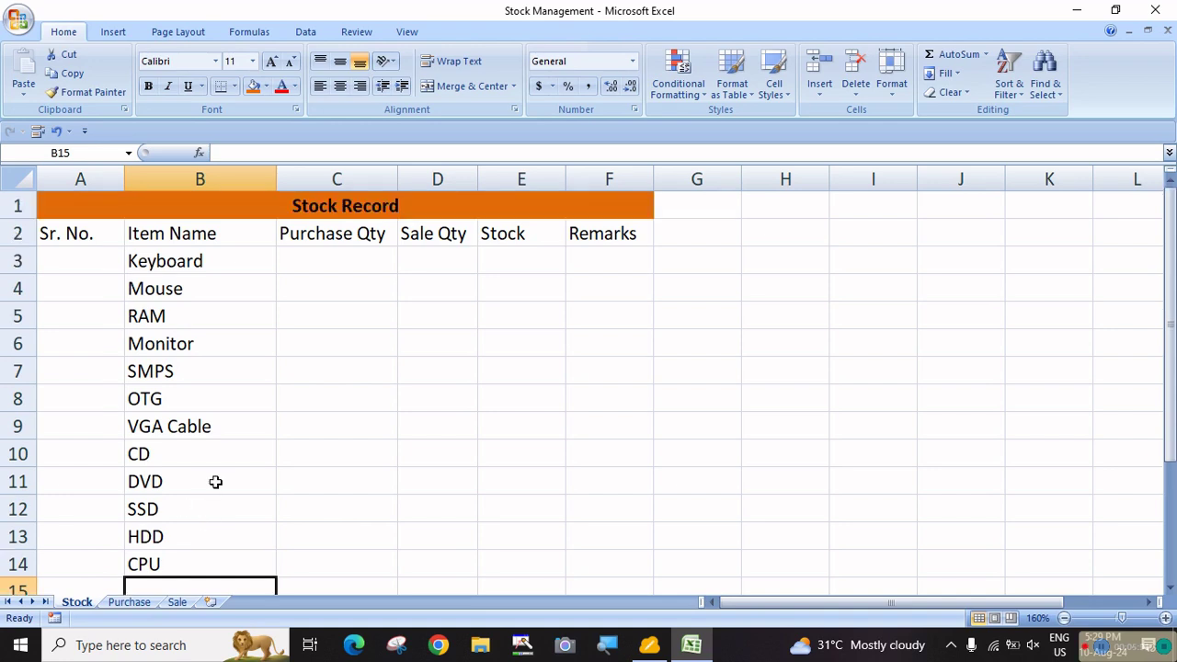
left_click_drag(73, 237, 575, 450)
scroll(326, 362, "up", 2)
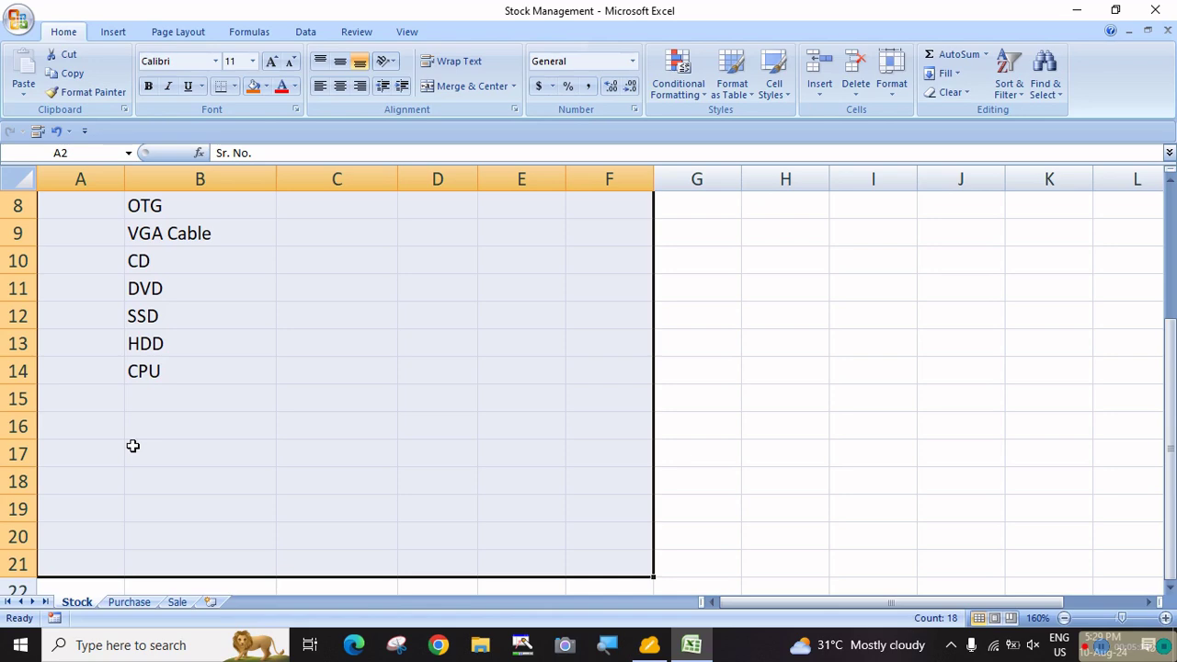
scroll(150, 506, "up", 3)
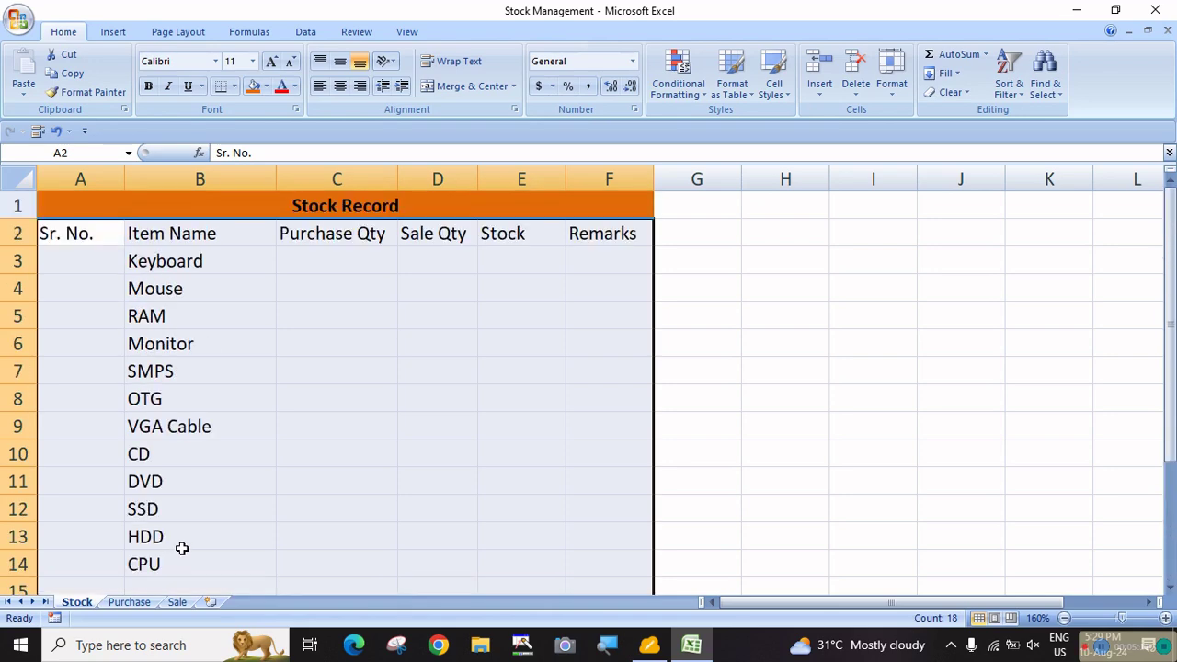
left_click(234, 87)
left_click(264, 223)
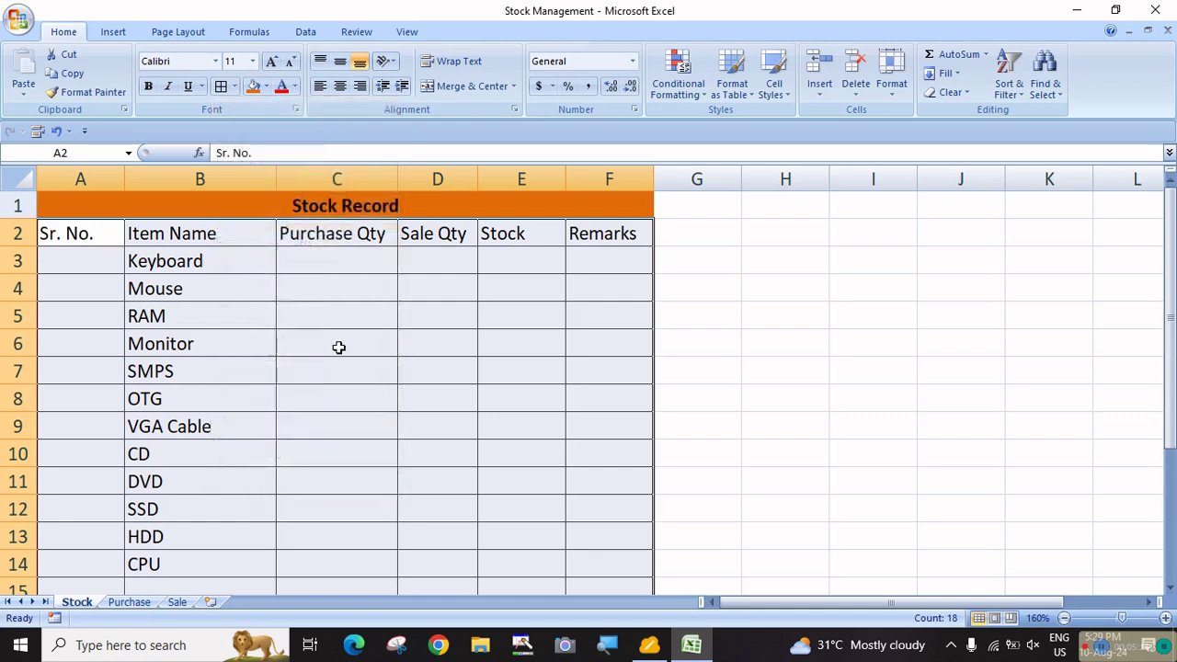
left_click(364, 387)
Format the headings in A2:F2 with a light aqua fill, bold text and centred alignment
left_click_drag(82, 231, 588, 231)
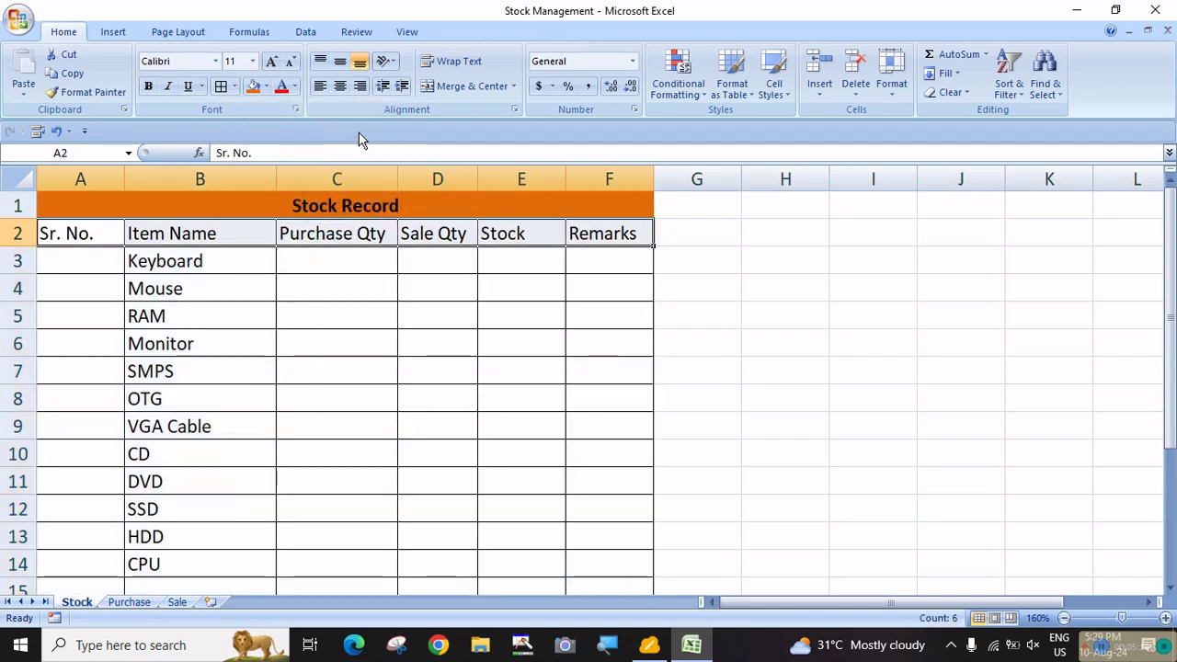
left_click(266, 86)
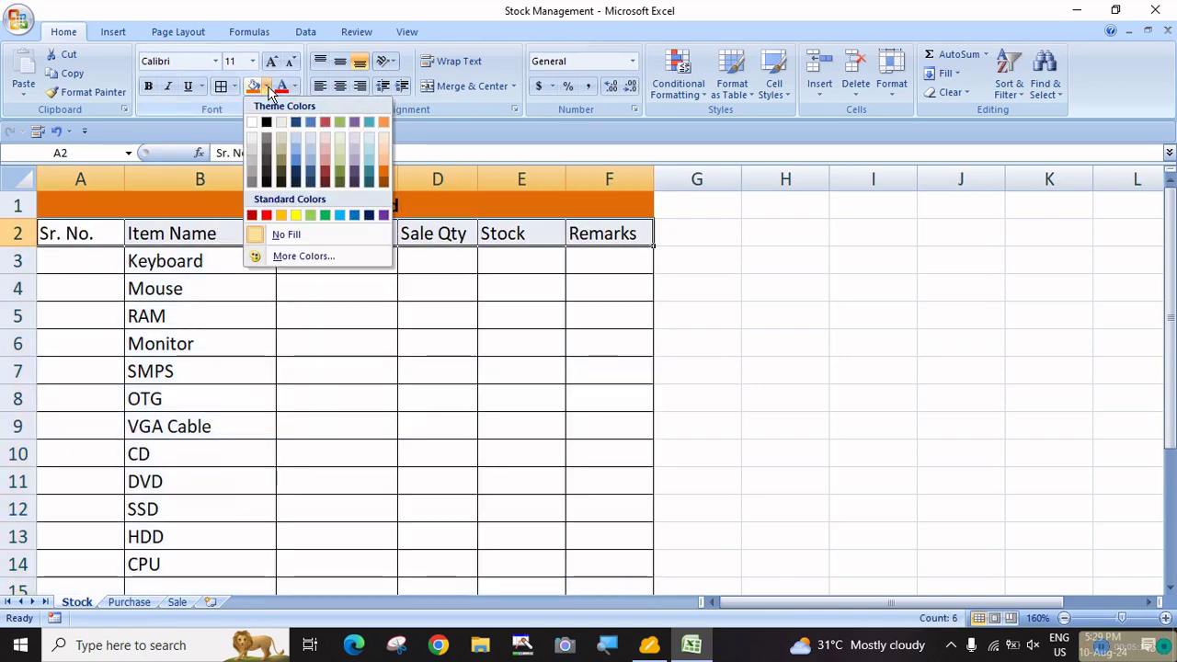
left_click(370, 162)
left_click(147, 86)
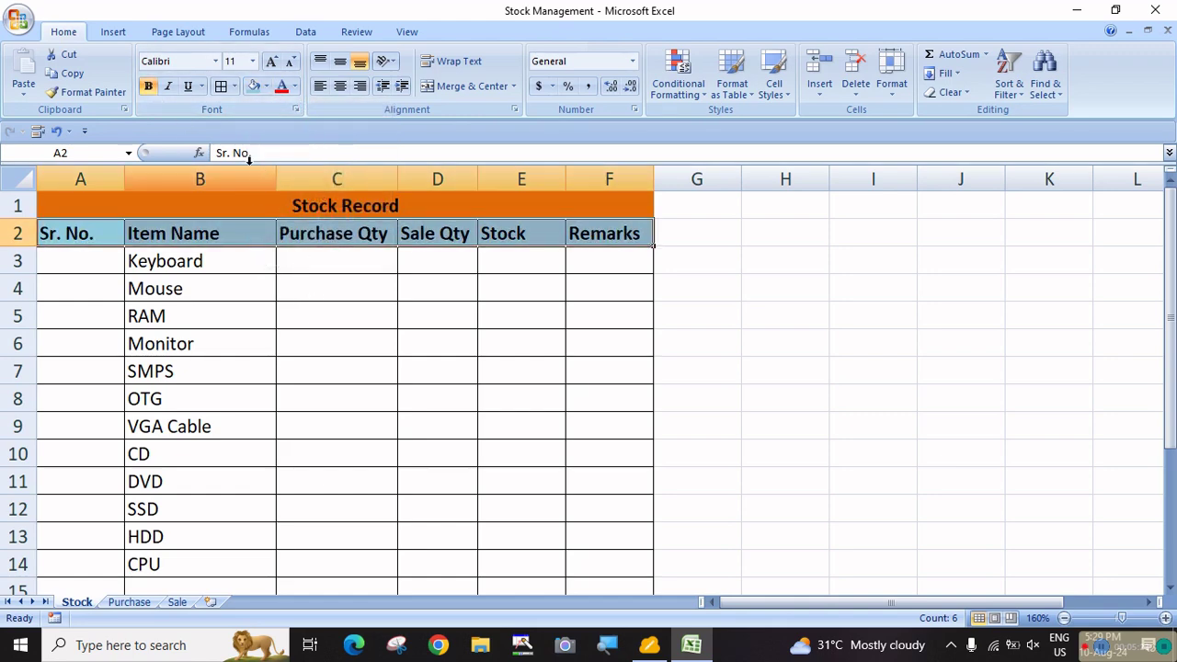
left_click(339, 85)
left_click(430, 314)
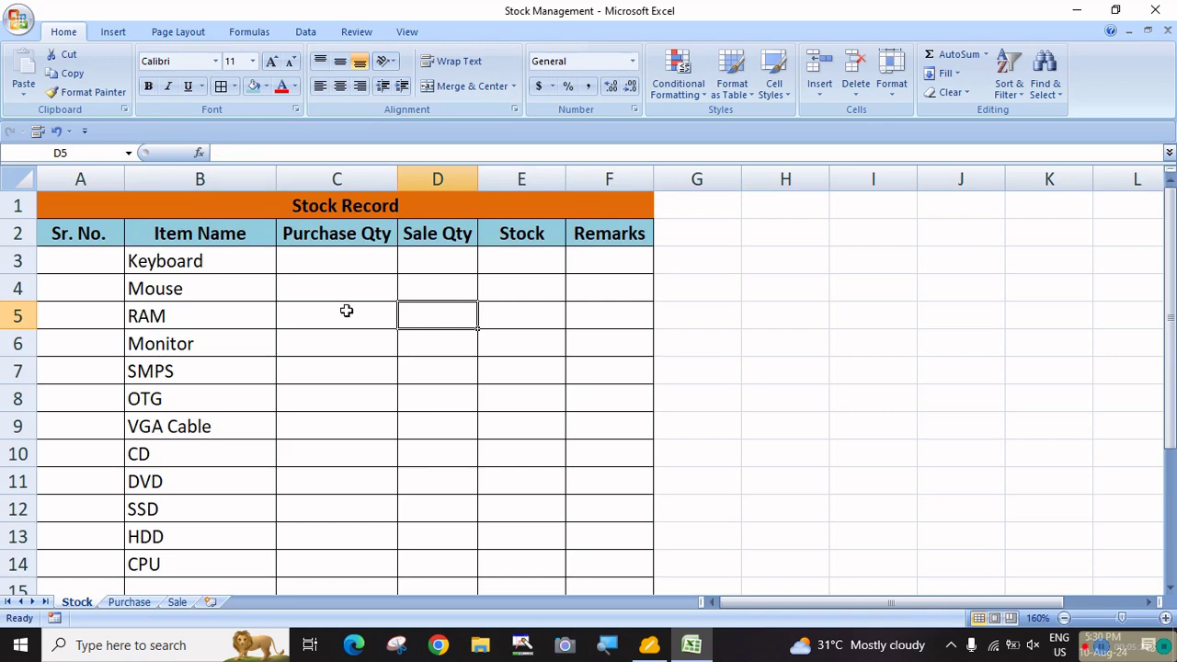
Enter the title Purchase in cell A1 of the Purchase sheet
left_click(130, 602)
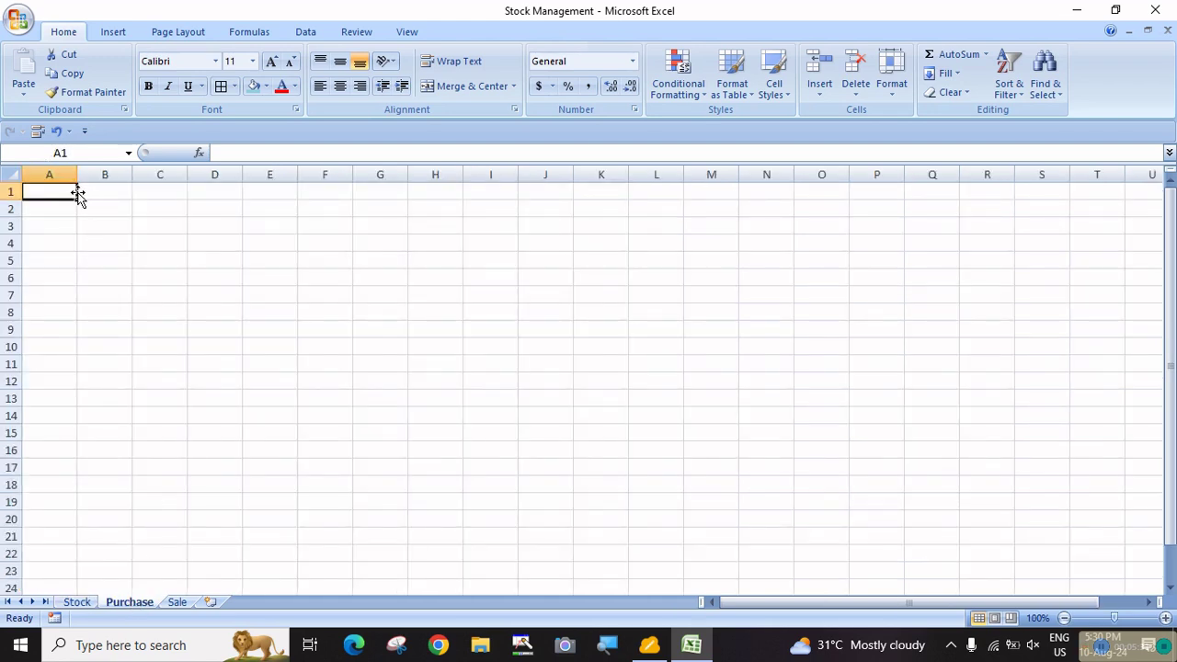
type("Pu")
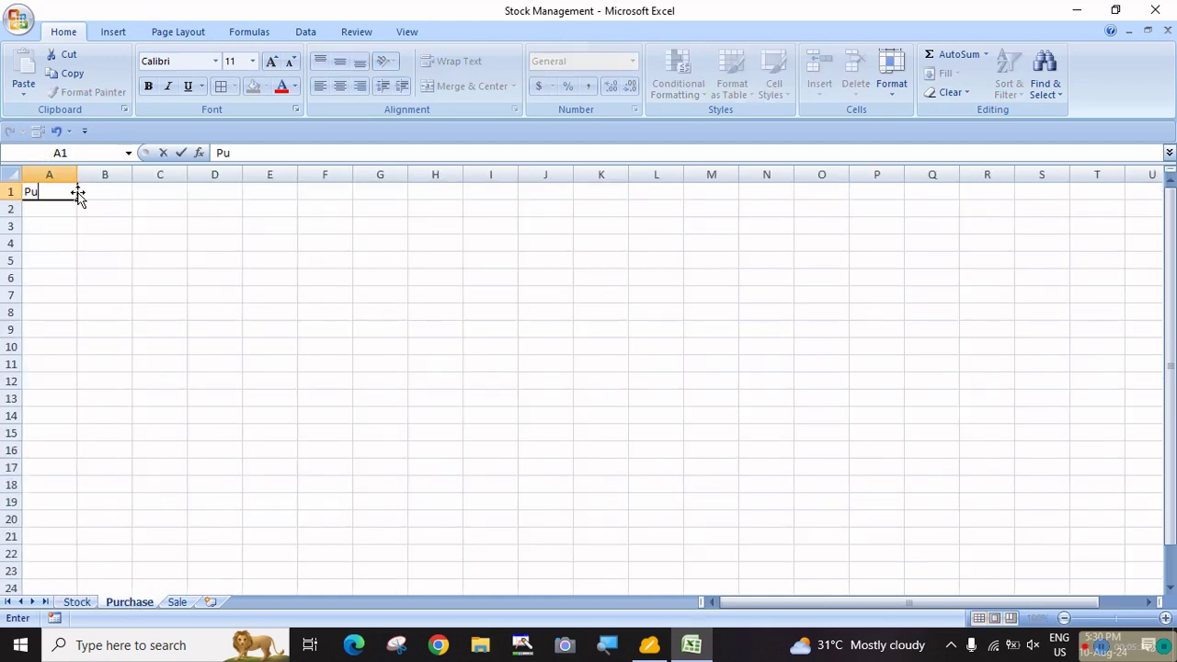
type("rc")
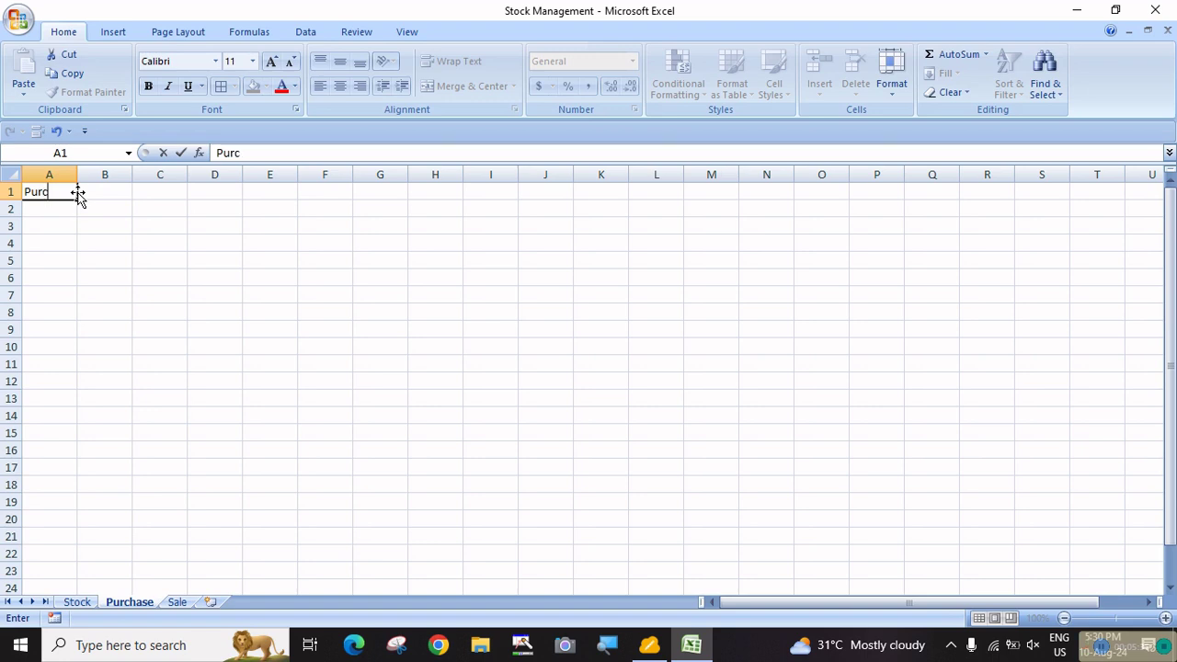
type("hase")
key("Return")
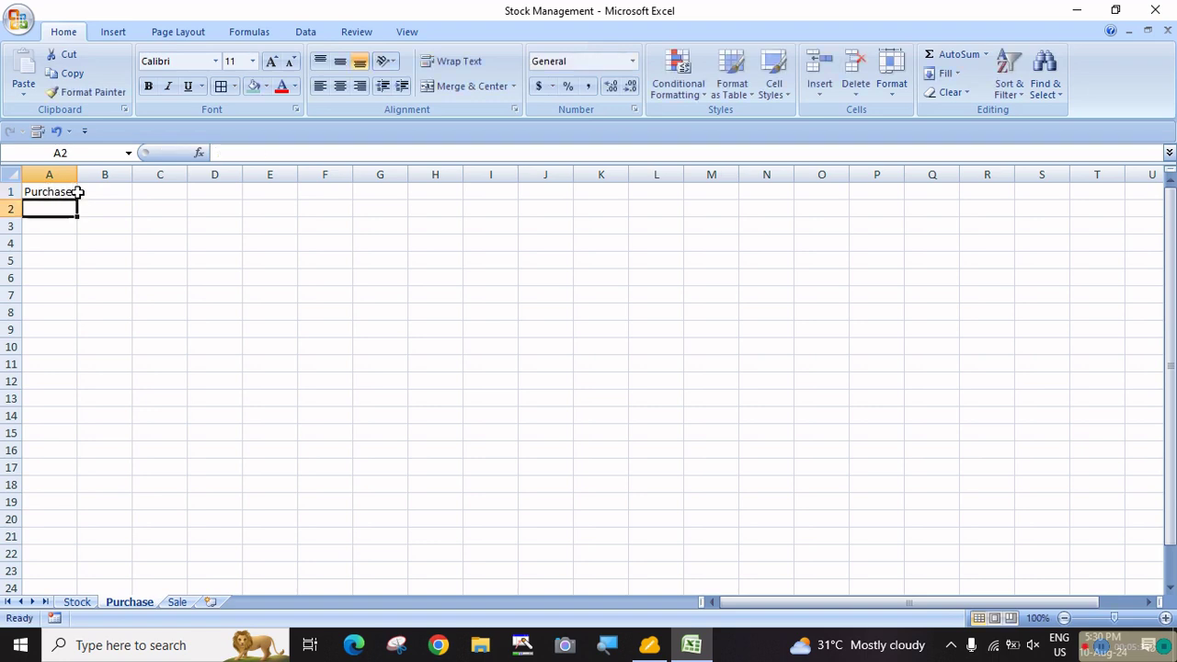
left_click(78, 191)
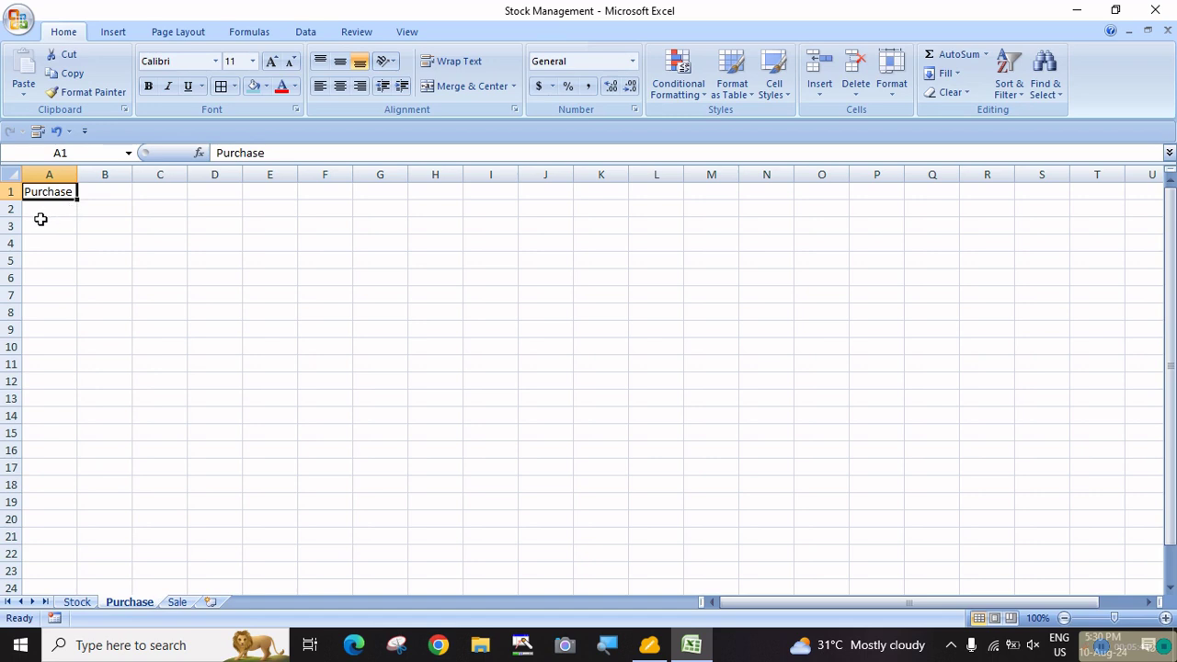
Enter the headings Date, Item Name and Purchase Qty in cells A2 to C2 of the Purchase sheet
left_click(48, 211)
type("Date")
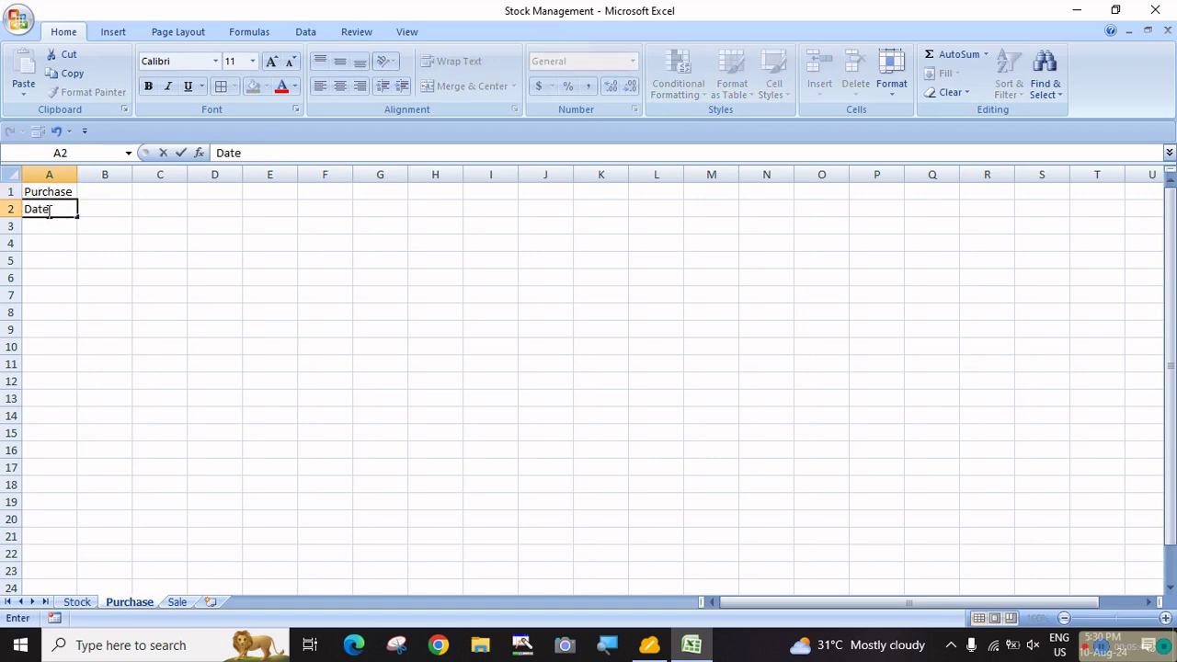
key("Tab")
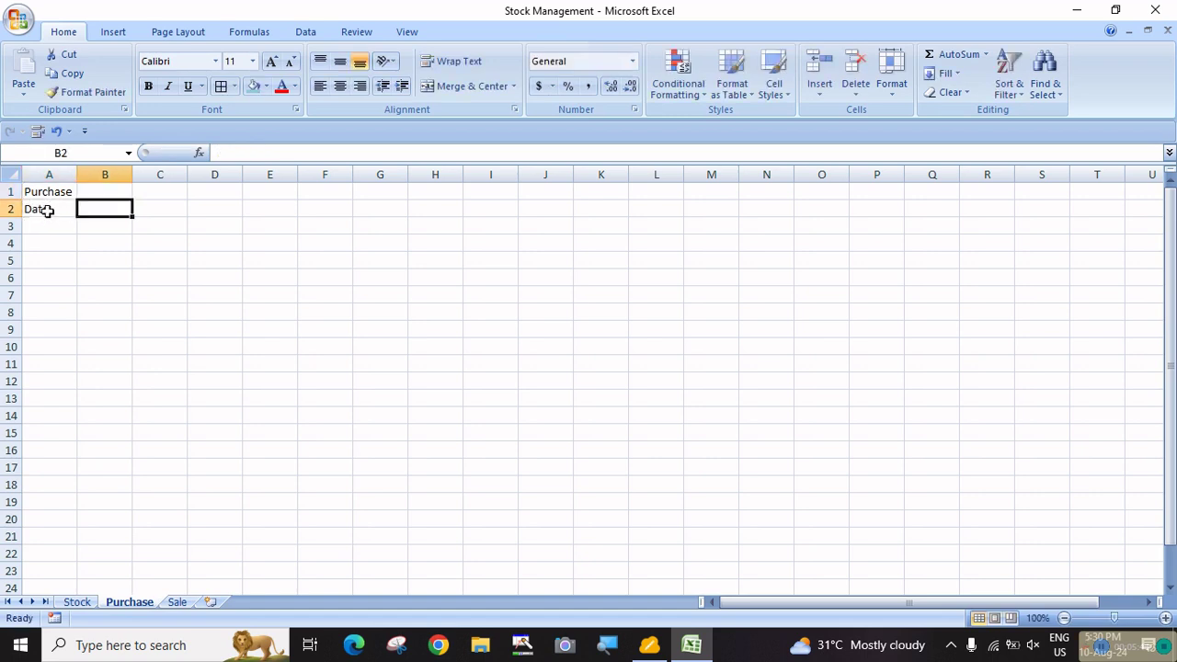
double_click(1165, 618)
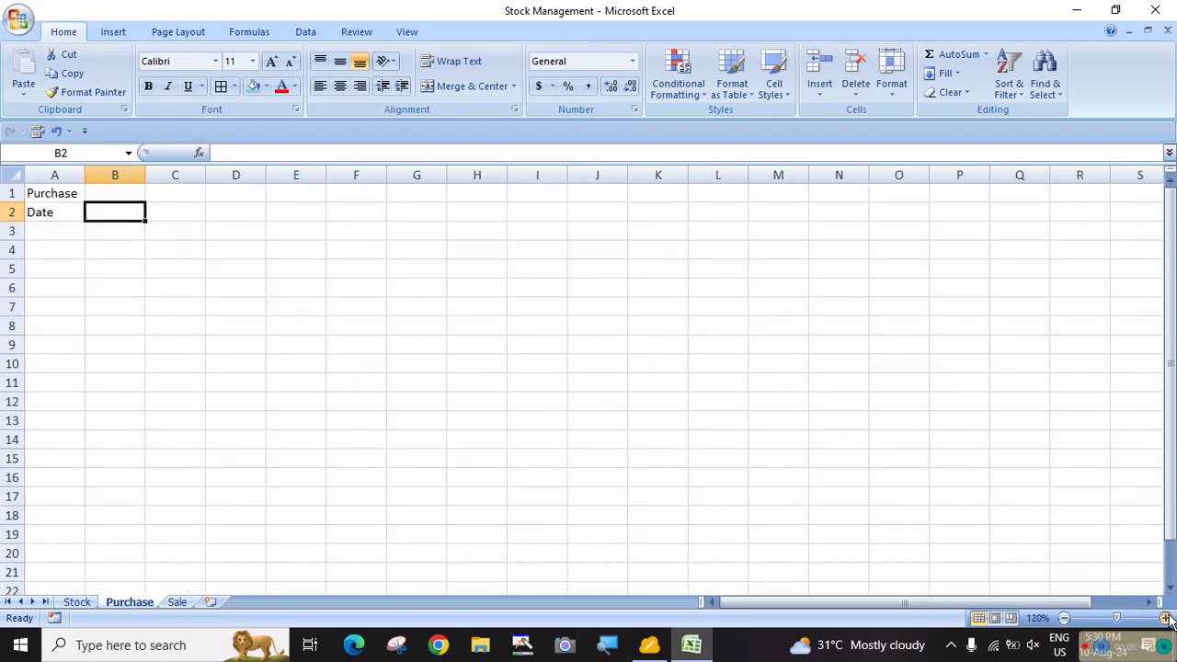
triple_click(1165, 618)
double_click(1165, 618)
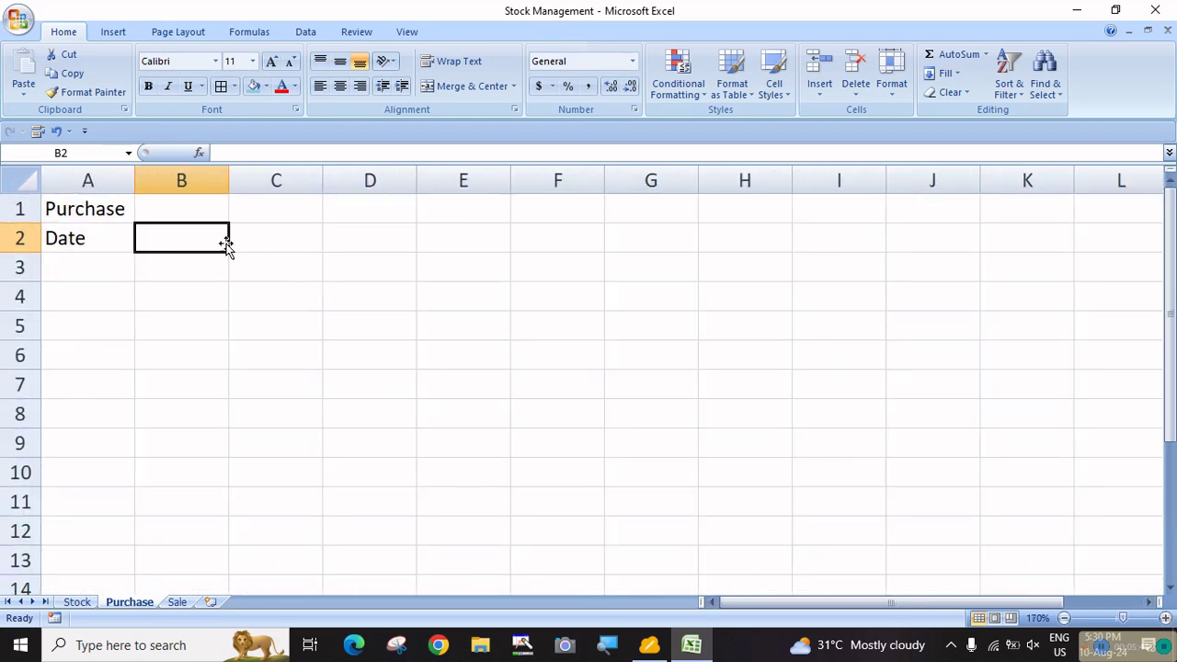
type("Item")
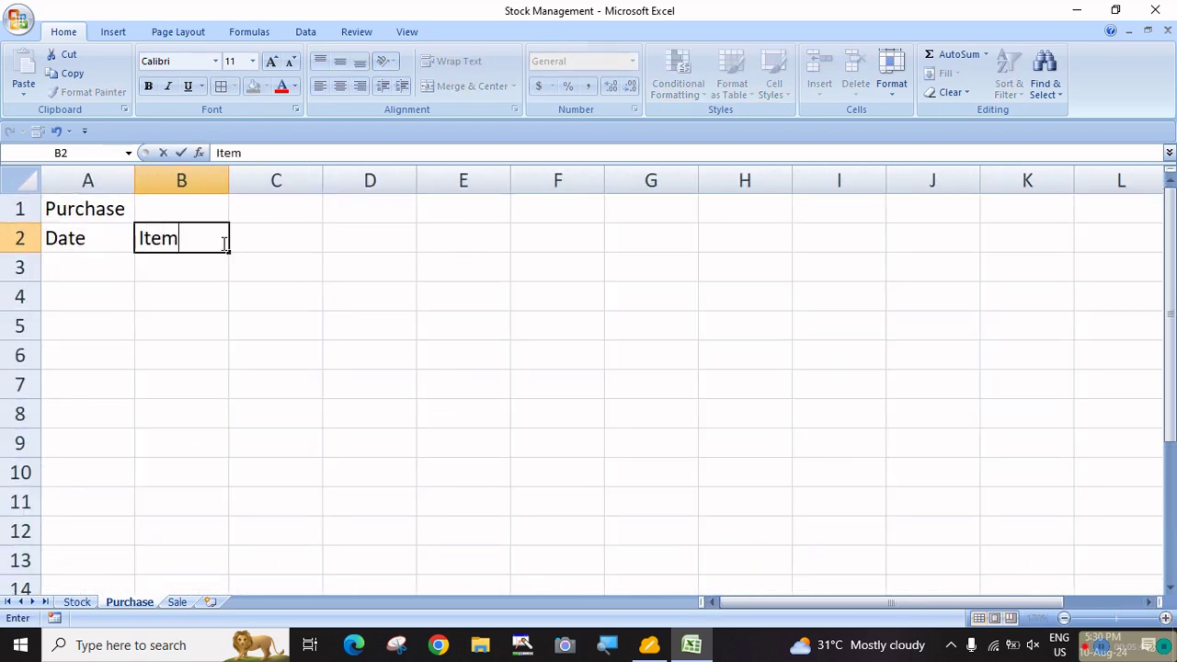
type(" Name")
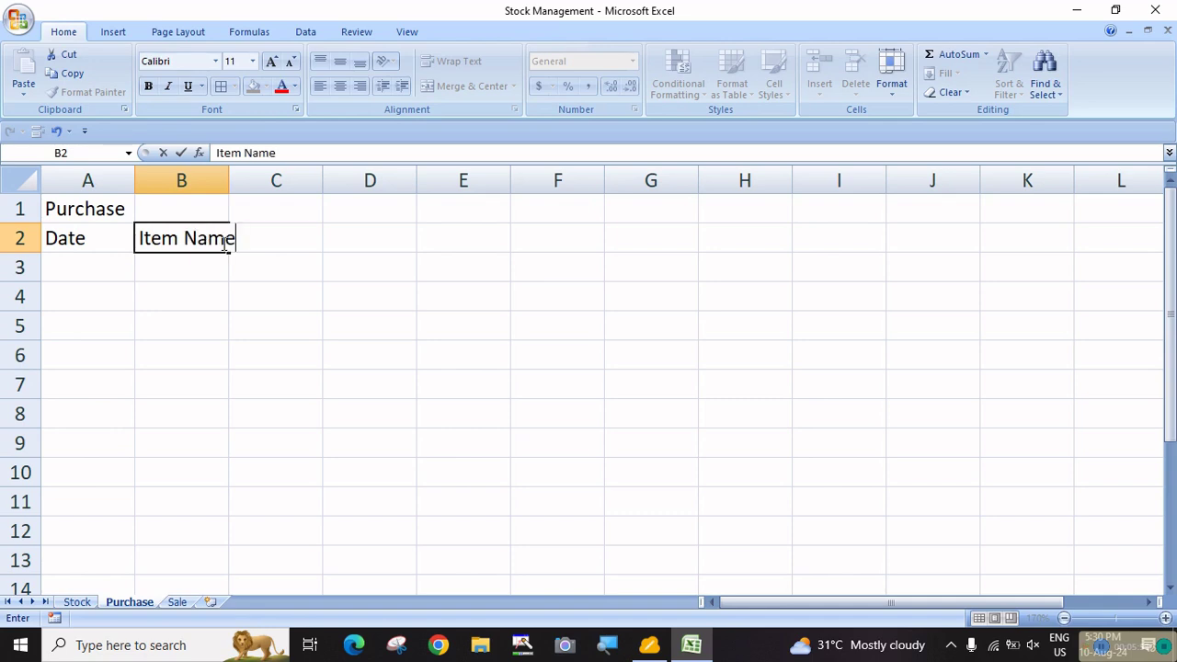
key("Tab")
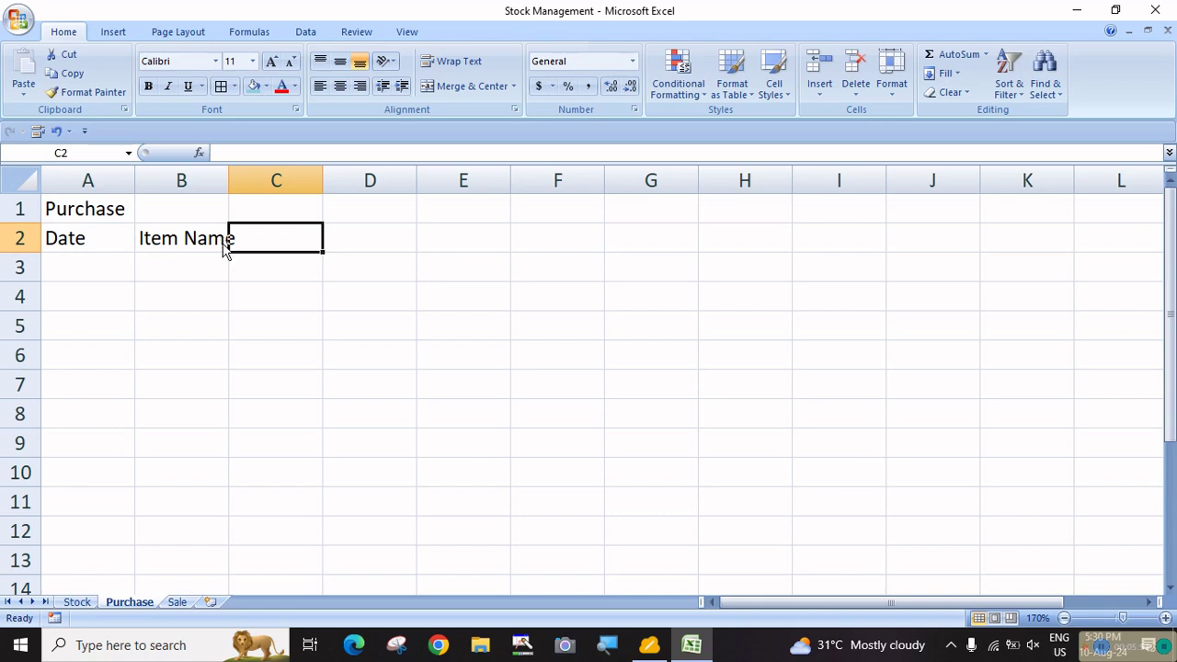
type("Purch")
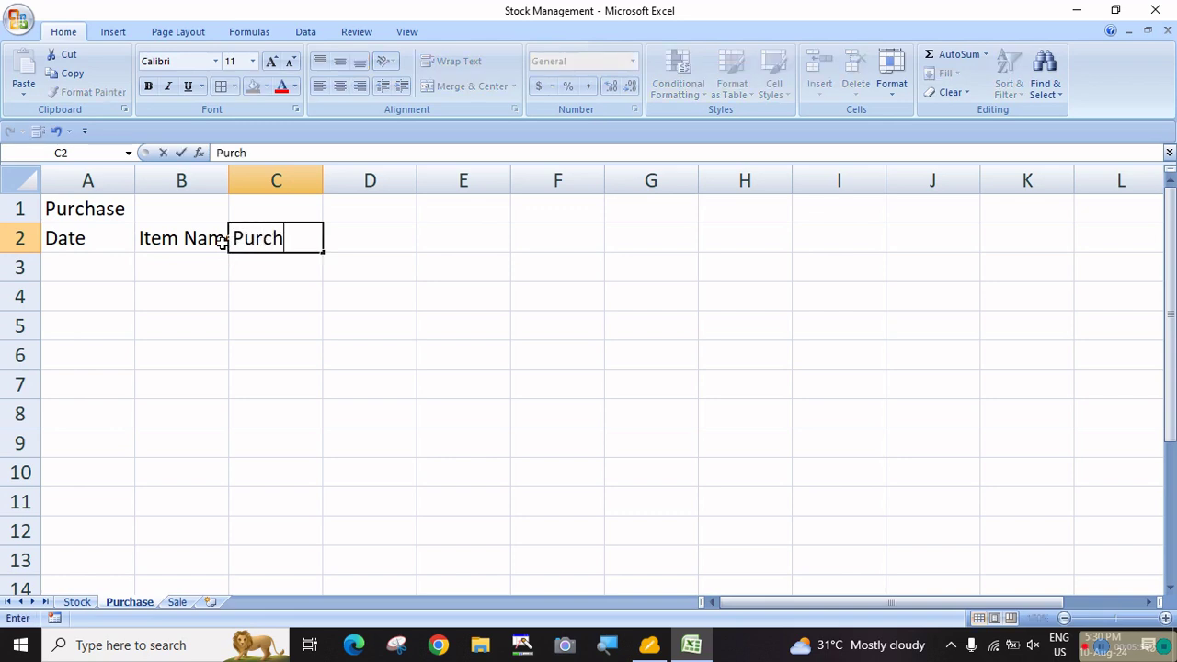
type("ase Qty")
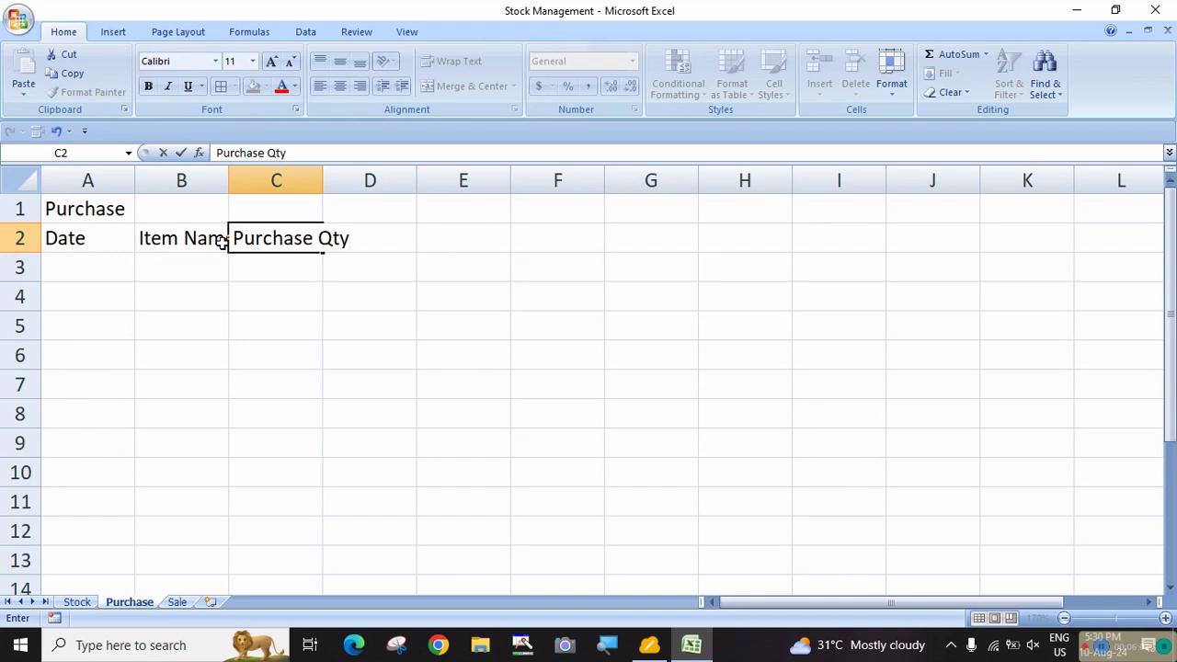
key("Return")
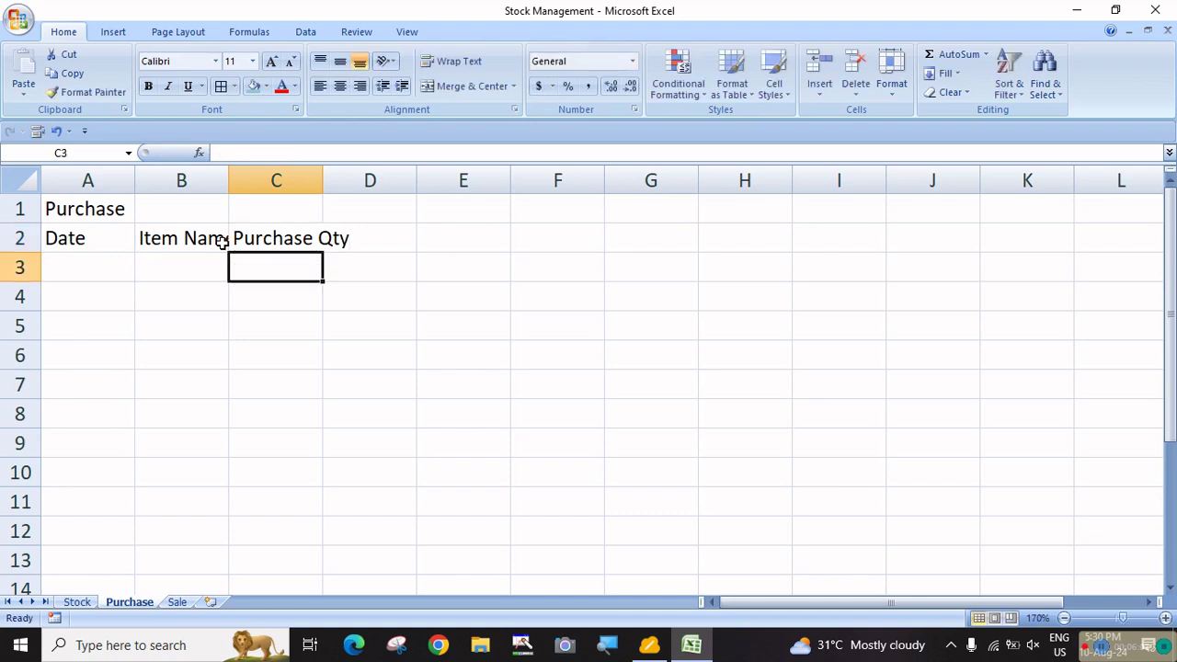
Auto-fit the widths of columns C and B to their headings
double_click(325, 181)
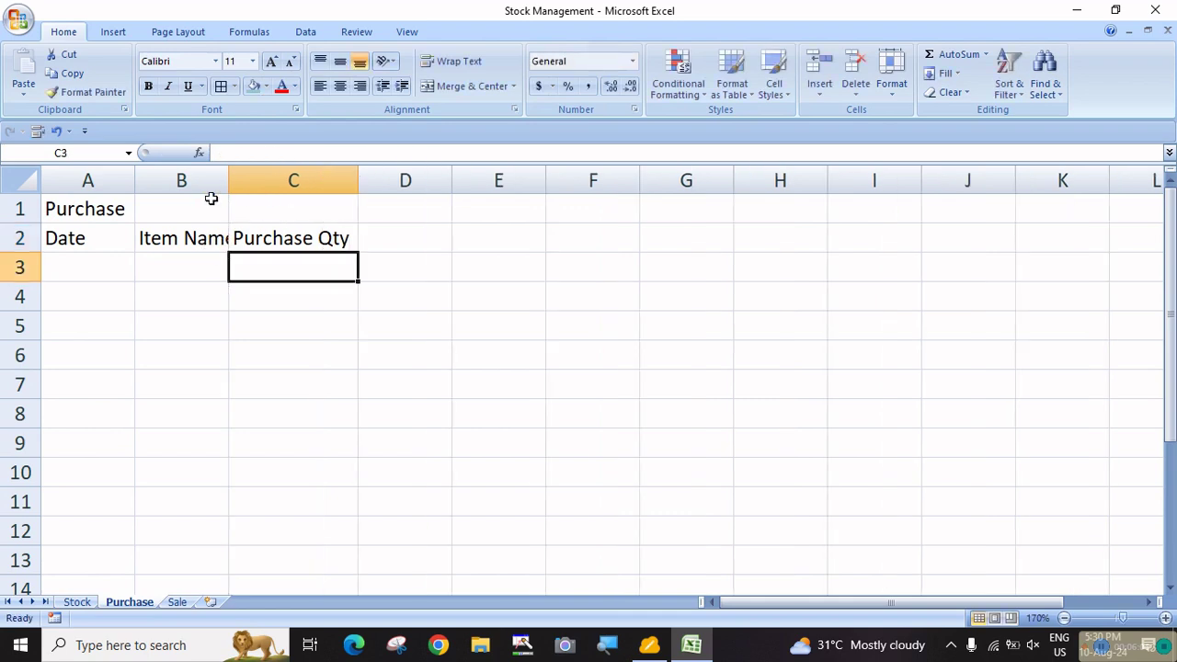
double_click(228, 178)
left_click(461, 295)
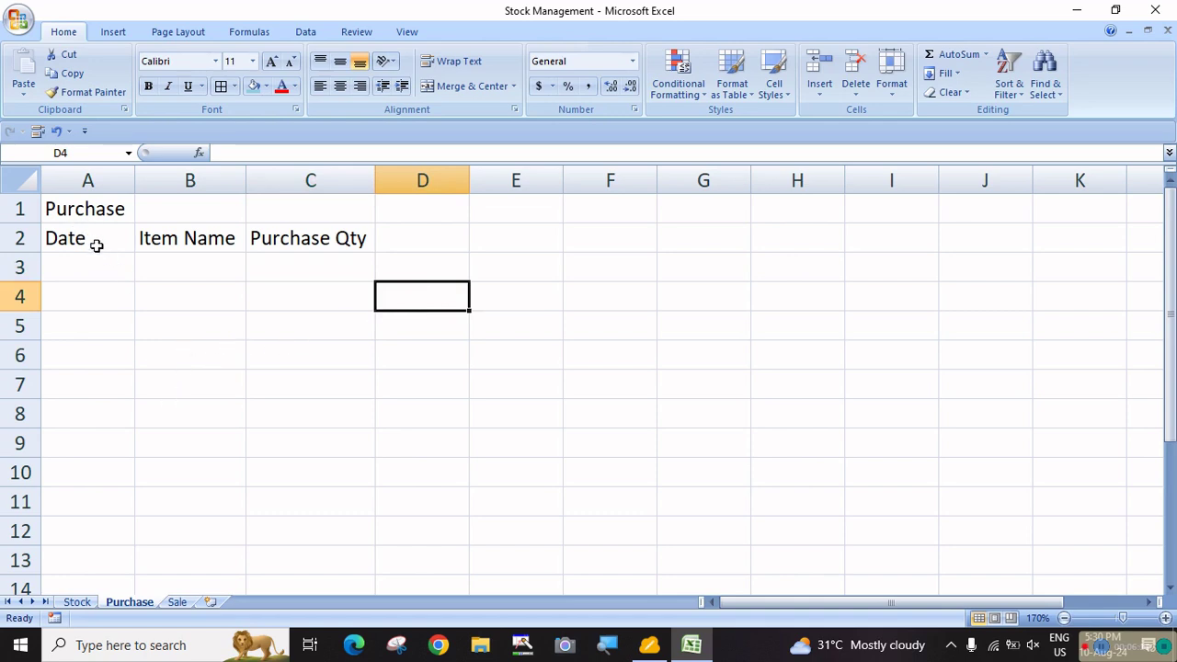
Merge and centre the Purchase title across A1:C1 and format it with a light green fill and bold text
left_click_drag(87, 210, 357, 208)
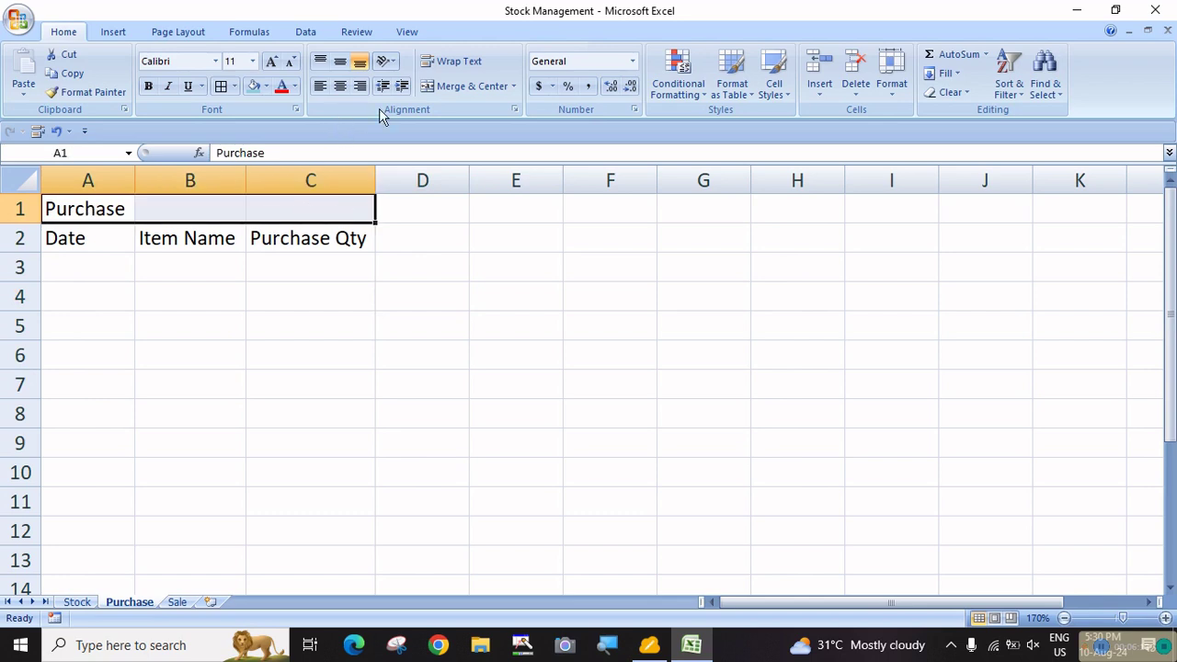
left_click(450, 86)
left_click(266, 86)
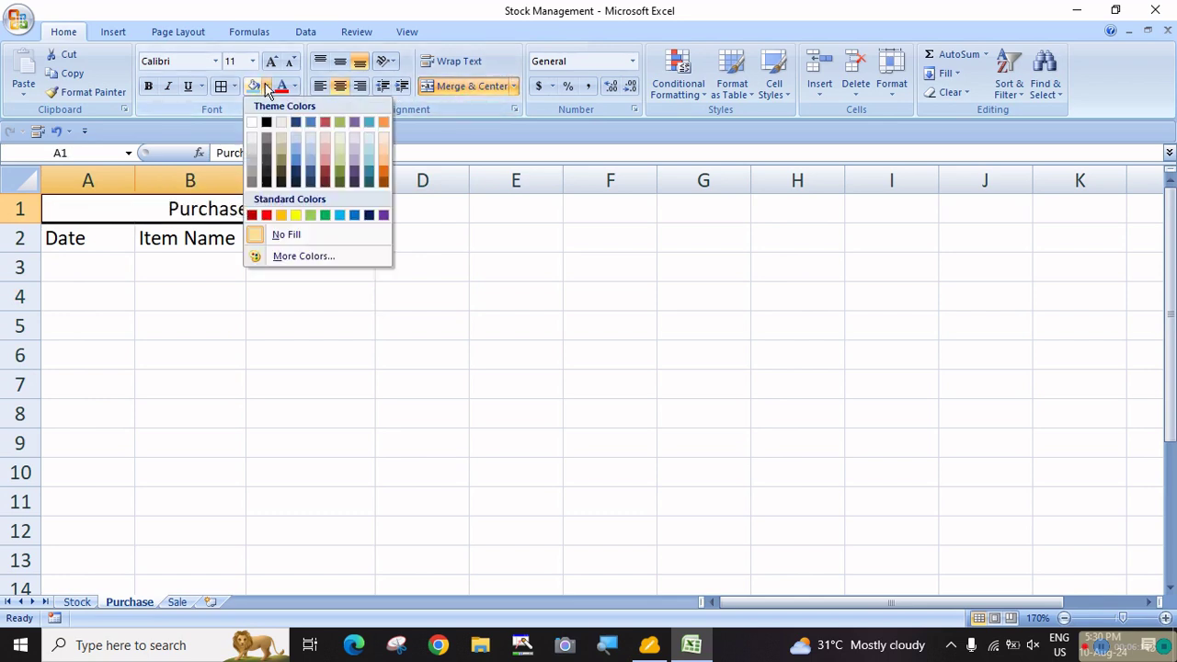
left_click(310, 215)
left_click(148, 86)
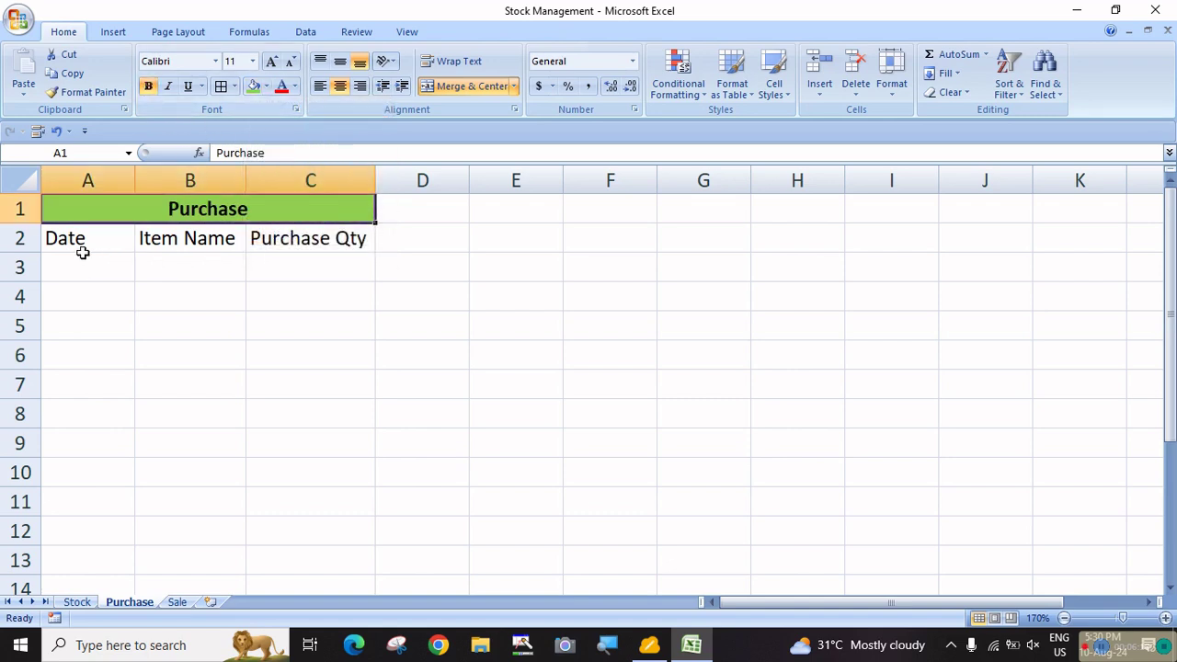
Give the headings in A2:C2 a light orange fill and bold text
left_click_drag(85, 241, 316, 236)
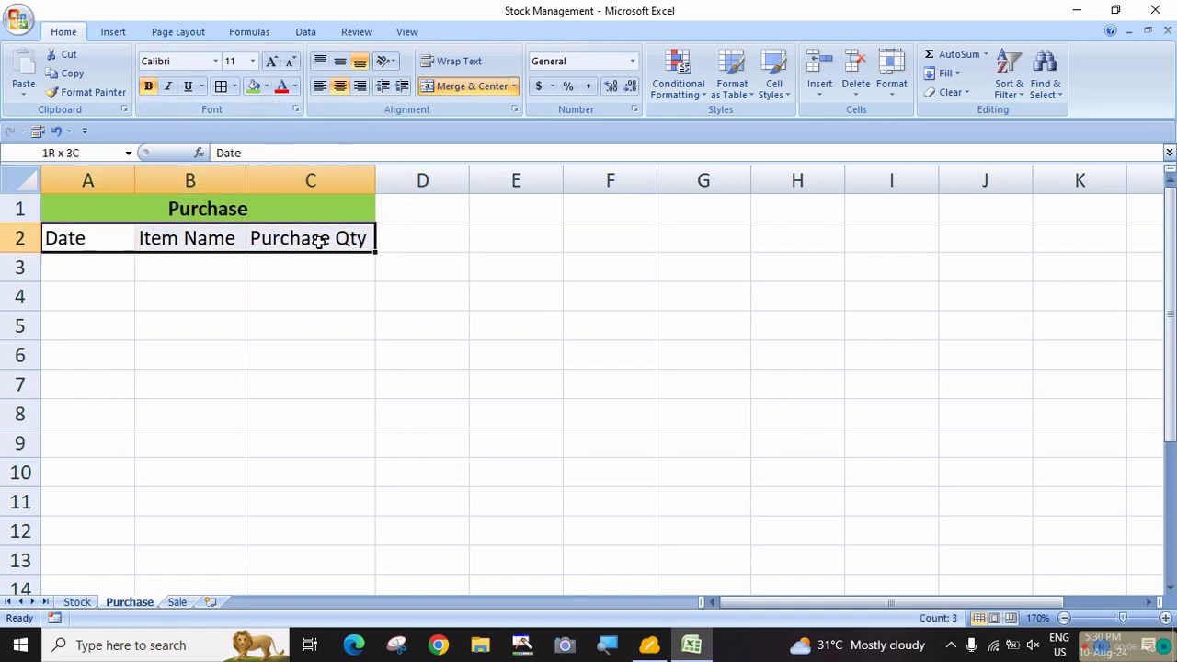
left_click(264, 88)
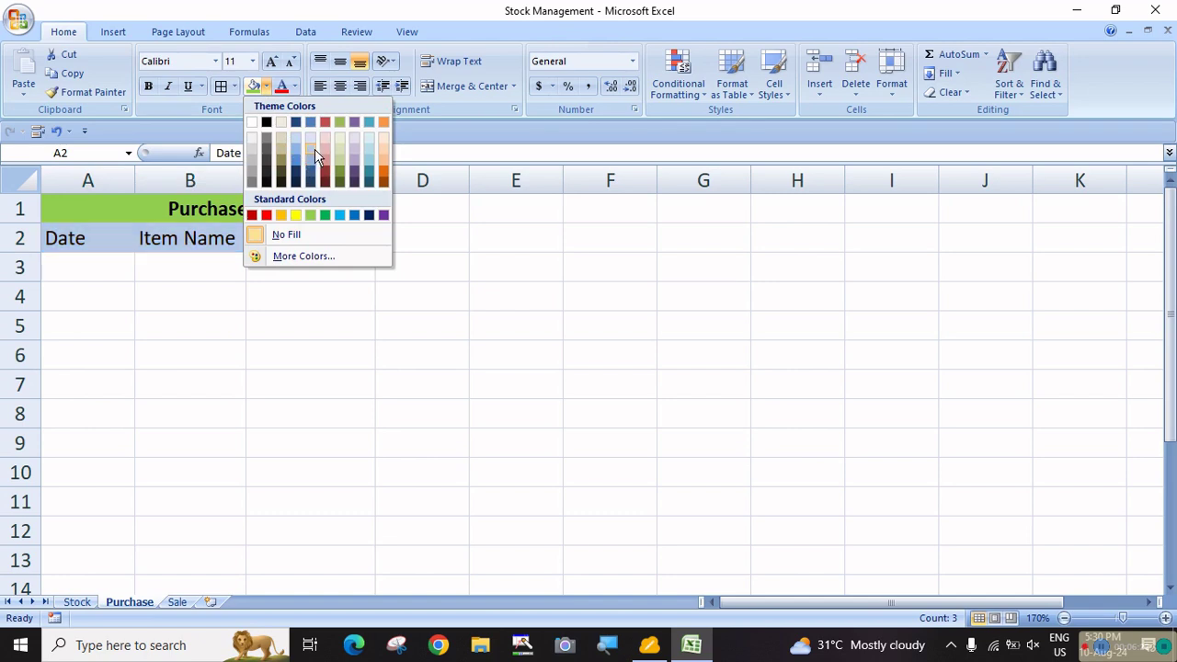
left_click(382, 156)
left_click(147, 87)
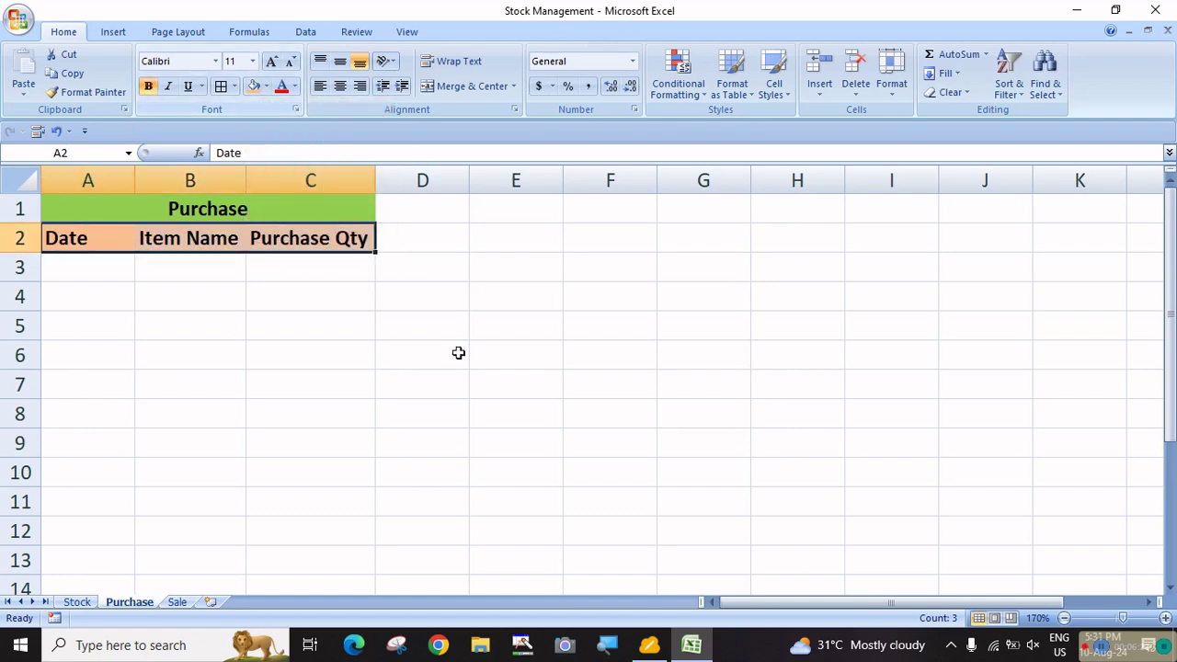
left_click(457, 352)
Apply all borders to the Purchase table in columns A to C, from the title row down through the empty entry rows
left_click_drag(119, 208, 268, 547)
scroll(268, 515, "up", 3)
scroll(268, 515, "up", 7)
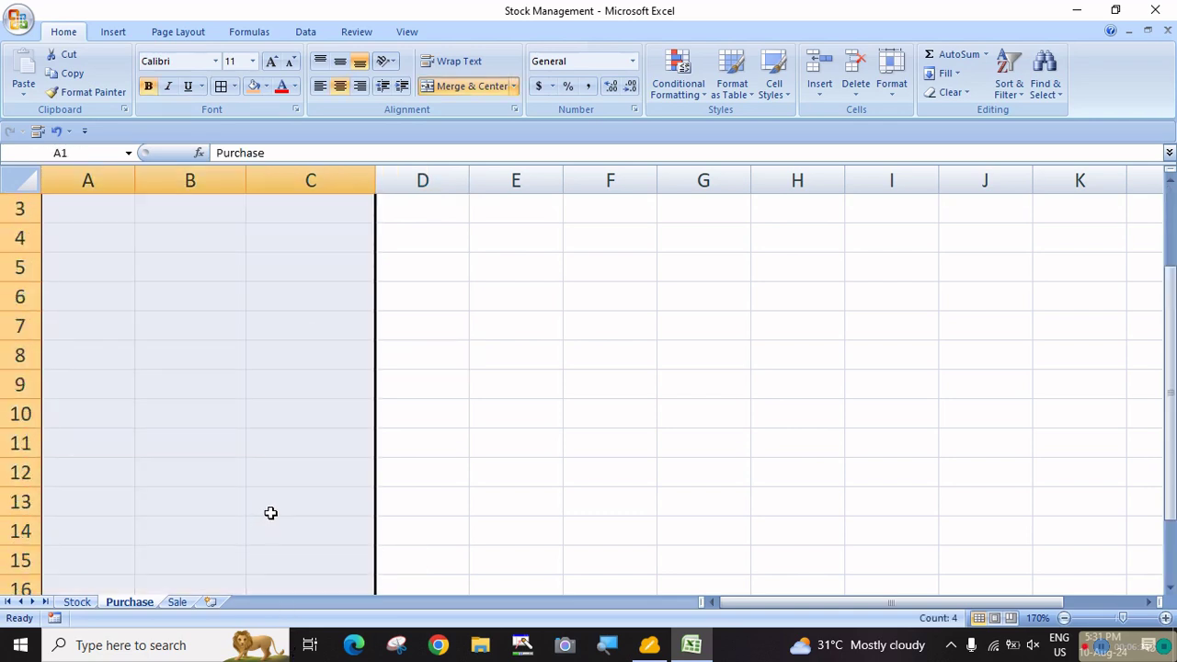
scroll(270, 515, "down", 5)
scroll(274, 447, "up", 5)
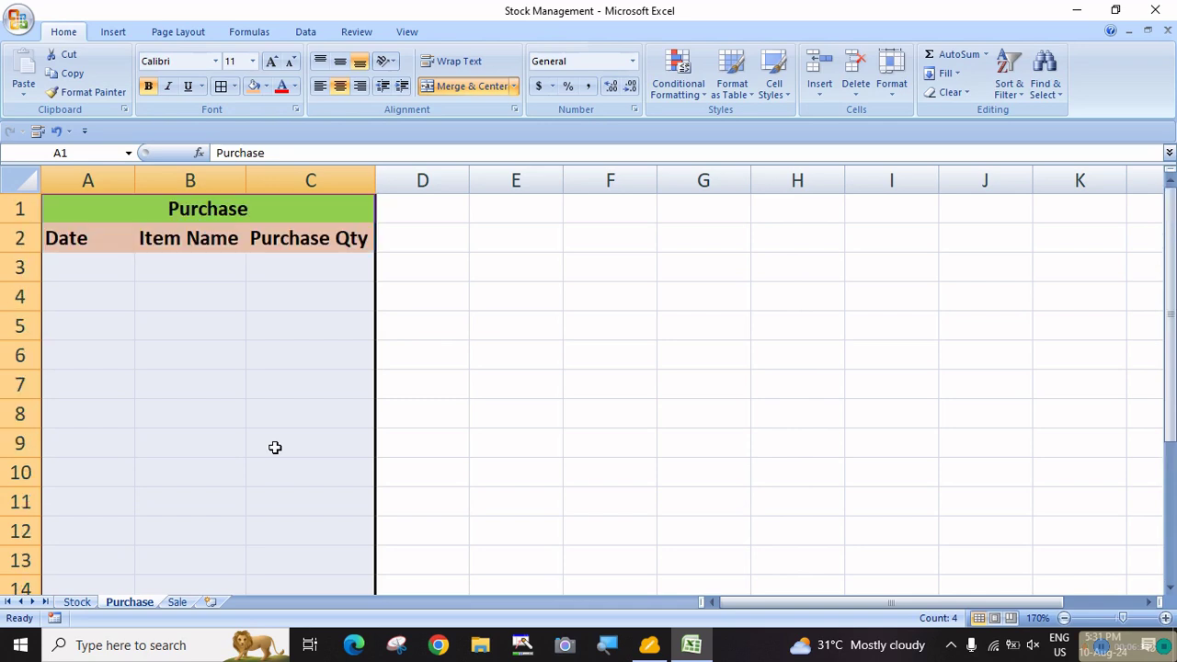
left_click(221, 86)
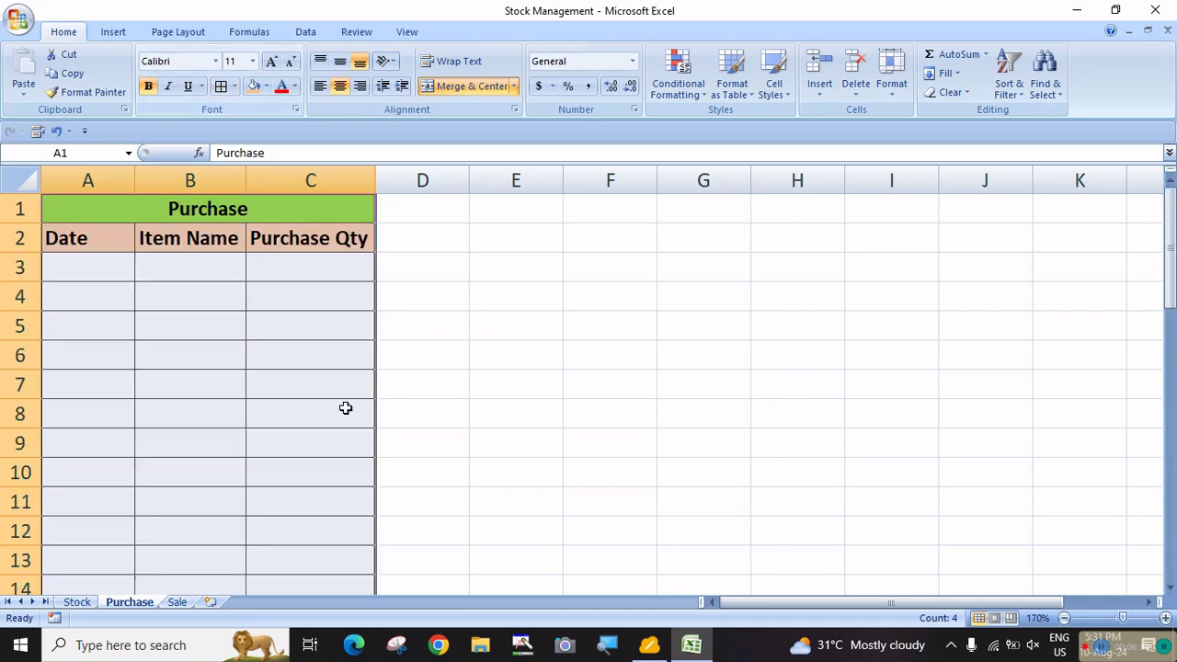
left_click(344, 406)
Centre the Date, Item Name and Purchase Qty headings in A2:C2 of the Purchase sheet
left_click_drag(95, 229, 297, 231)
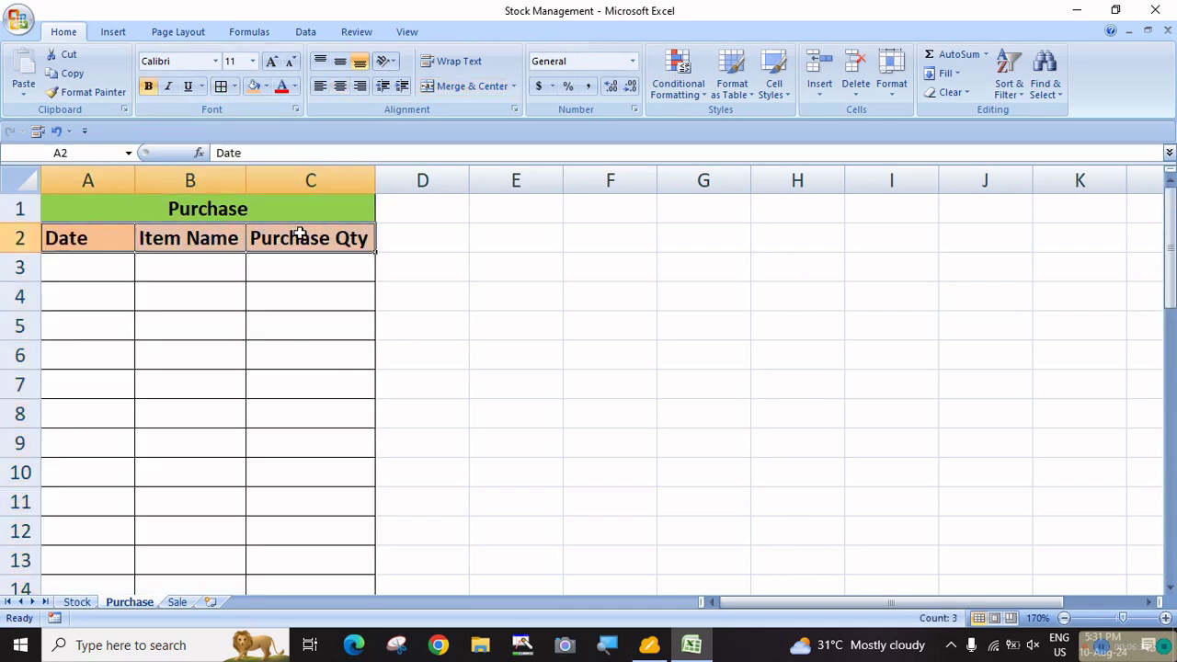
left_click(340, 85)
left_click(486, 333)
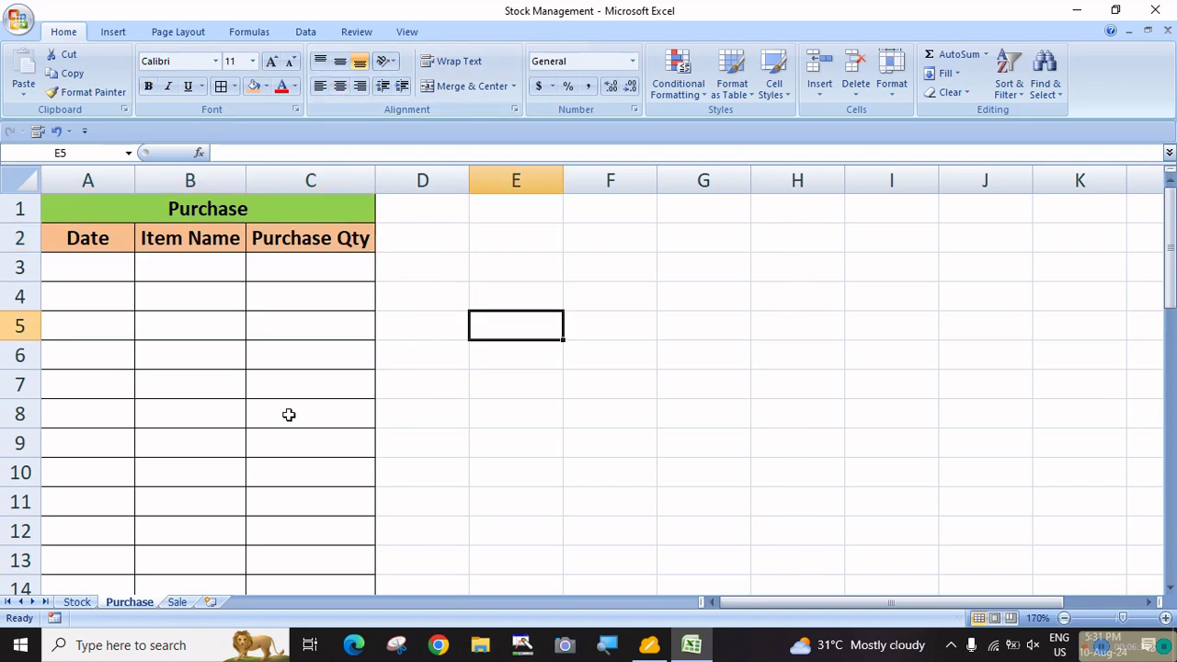
Copy the whole Purchase table, A1:C42, and paste it into the Sale sheet starting at A1
left_click(207, 206)
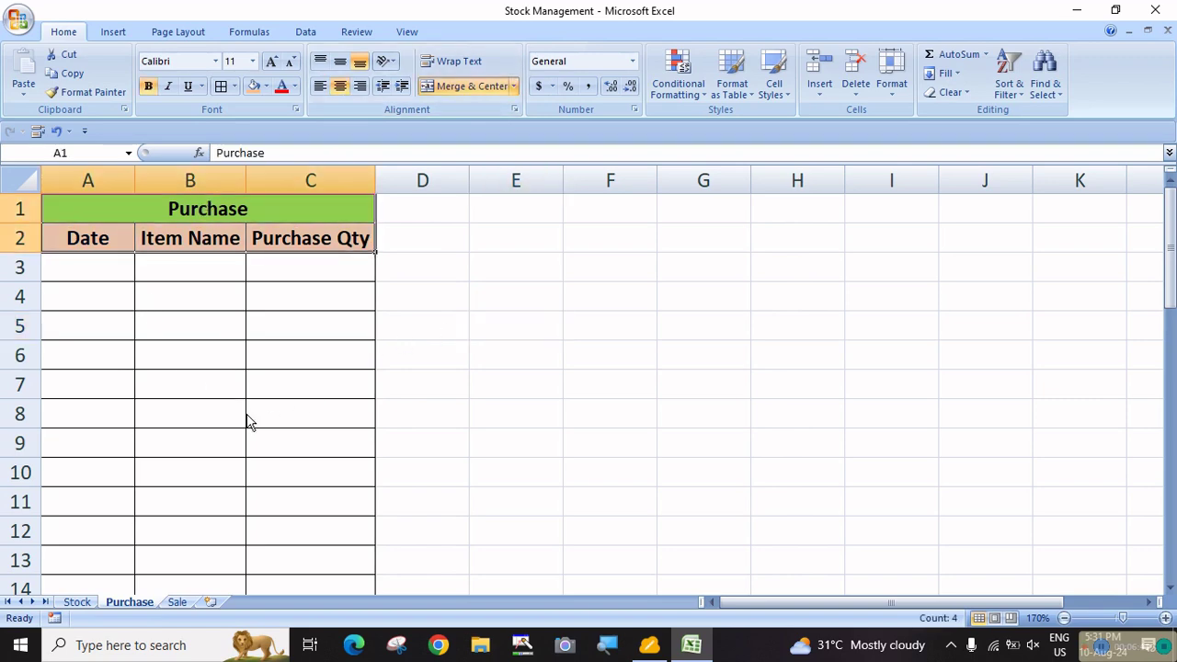
left_click(244, 384)
left_click_drag(246, 384, 308, 384)
left_click_drag(221, 651, 224, 530)
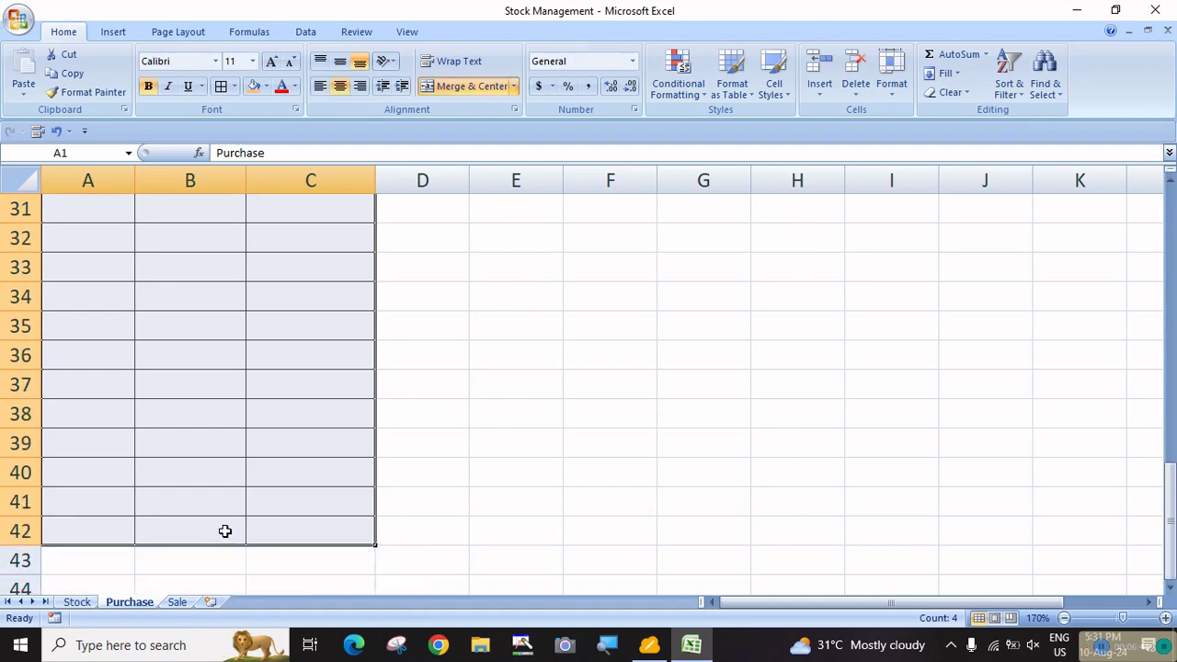
key("ctrl+c")
left_click(177, 602)
left_click(59, 194)
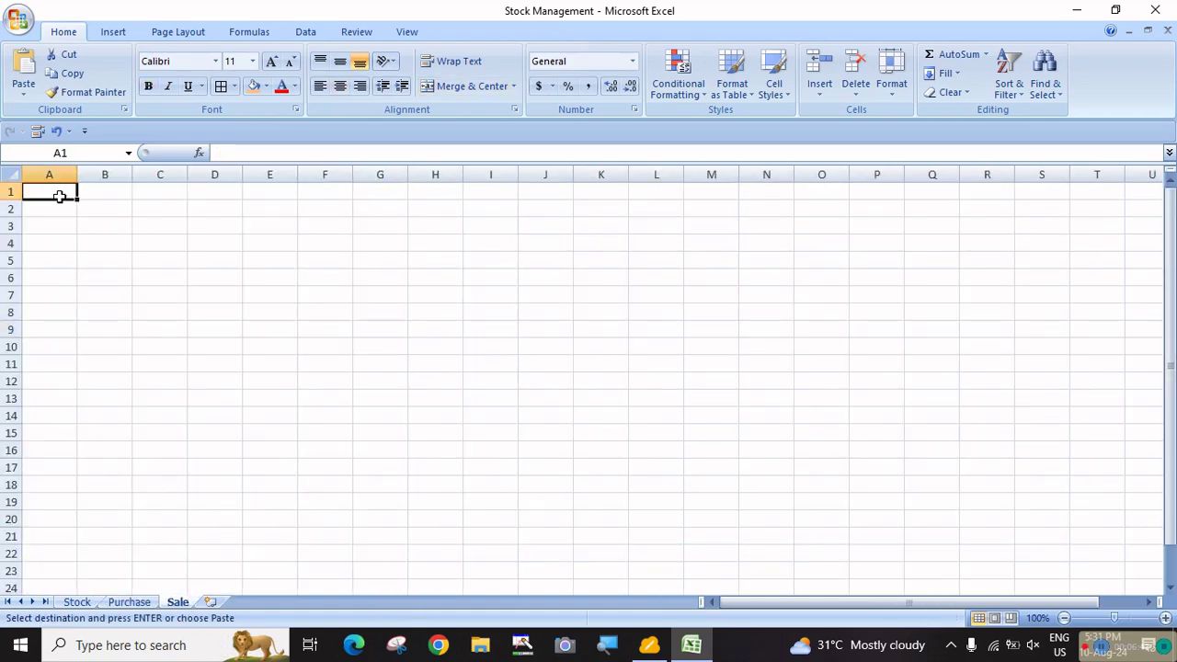
key("ctrl+v")
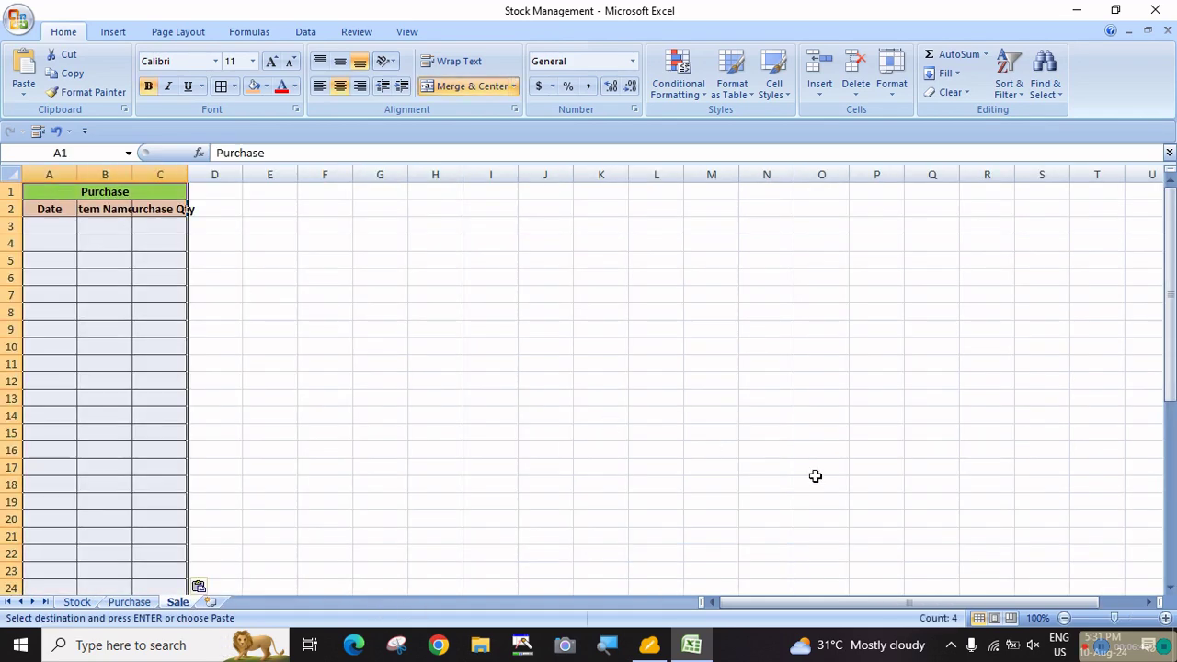
Auto-fit the widths of columns B and C on the Sale sheet to their headings
left_click(1166, 622)
left_click(1166, 622)
left_click(1166, 622)
left_click(1166, 622)
left_click(1166, 622)
left_click(1166, 621)
left_click(1166, 621)
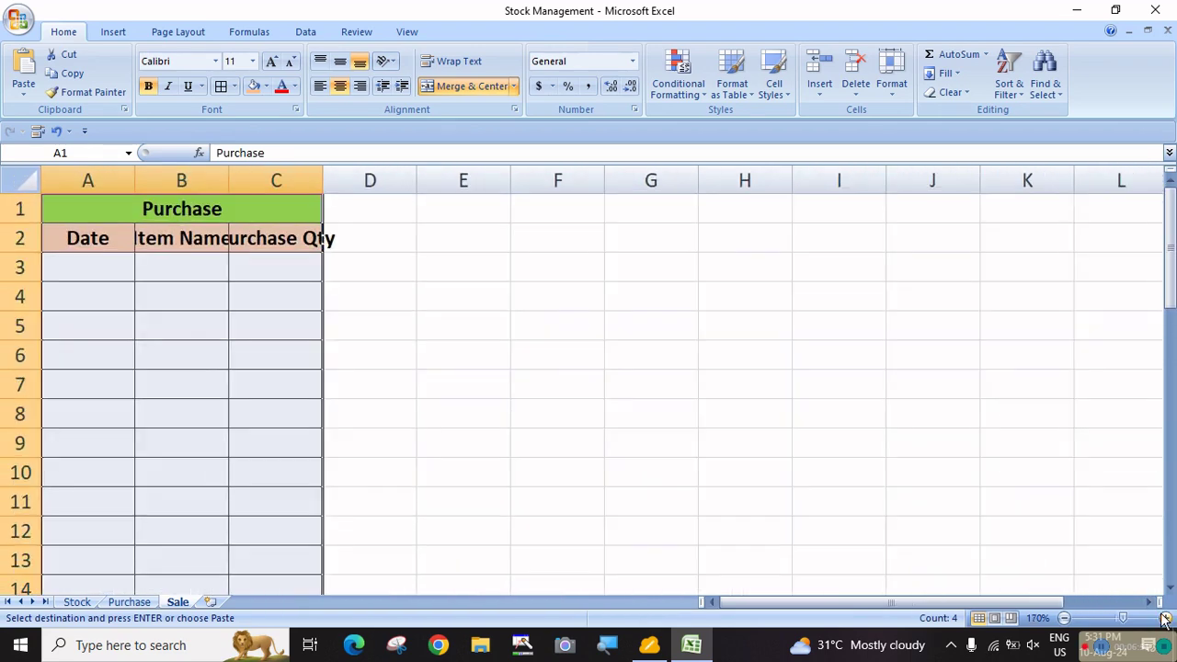
left_click(557, 414)
double_click(227, 169)
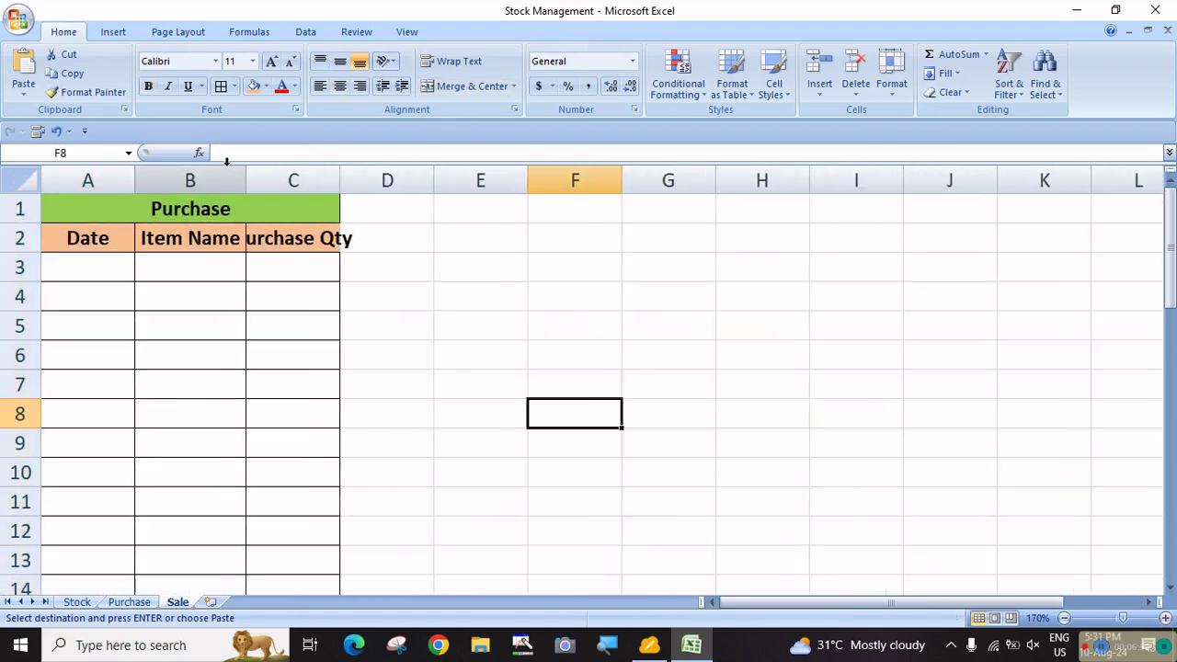
double_click(341, 184)
left_click(379, 284)
Replace the merged title in row 1 of the Sale sheet with "Sale"
left_click(210, 210)
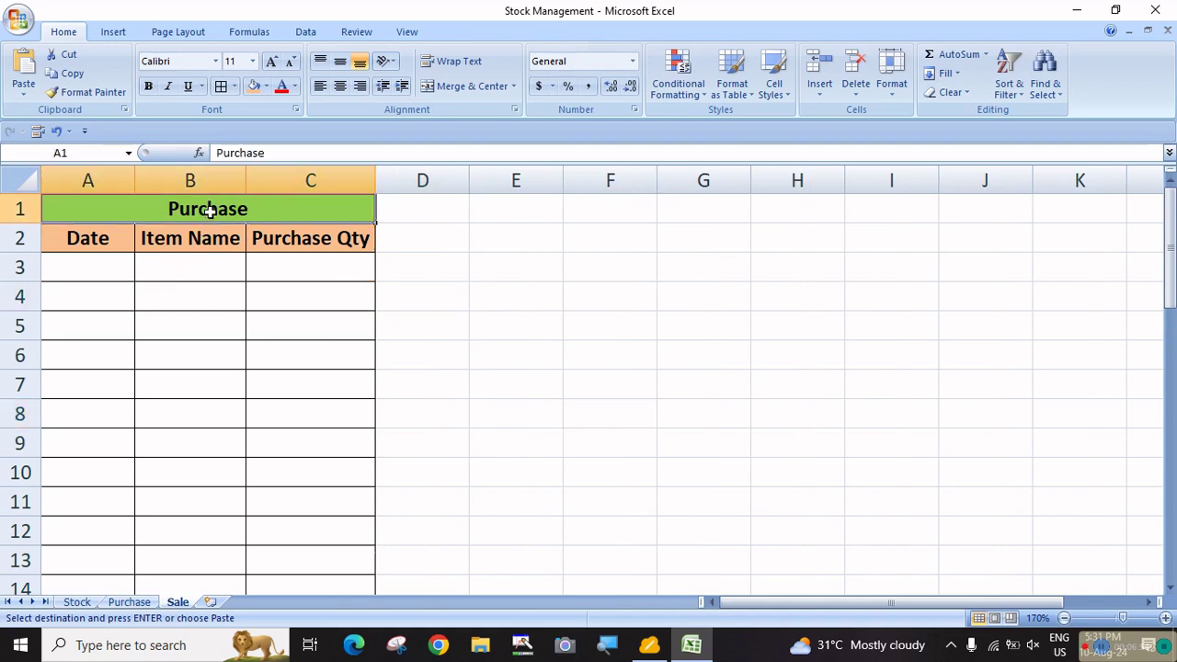
type("Sale")
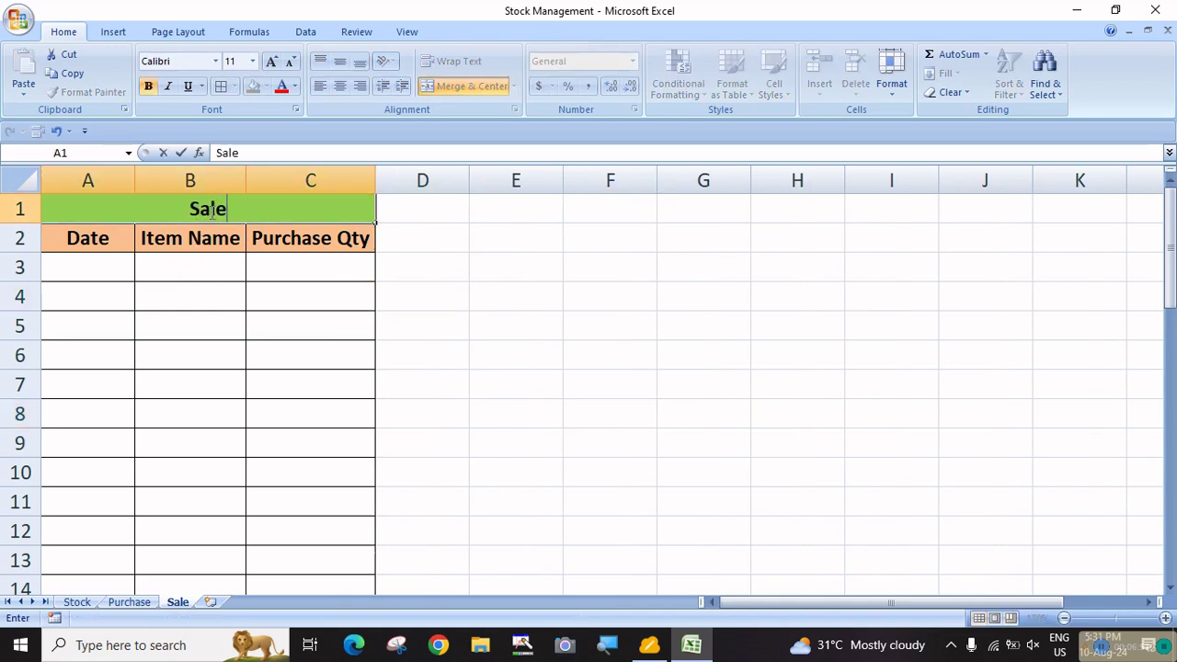
key("Return")
key("Right")
key("Right")
key("Right")
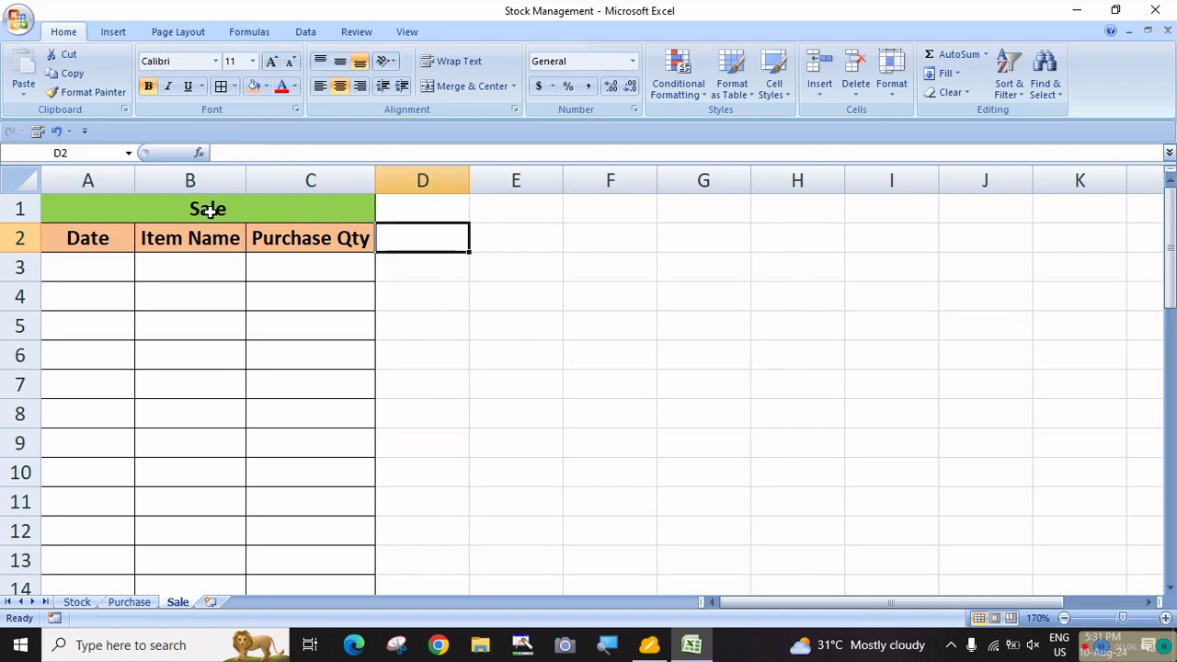
key("Left")
key("shift+F2")
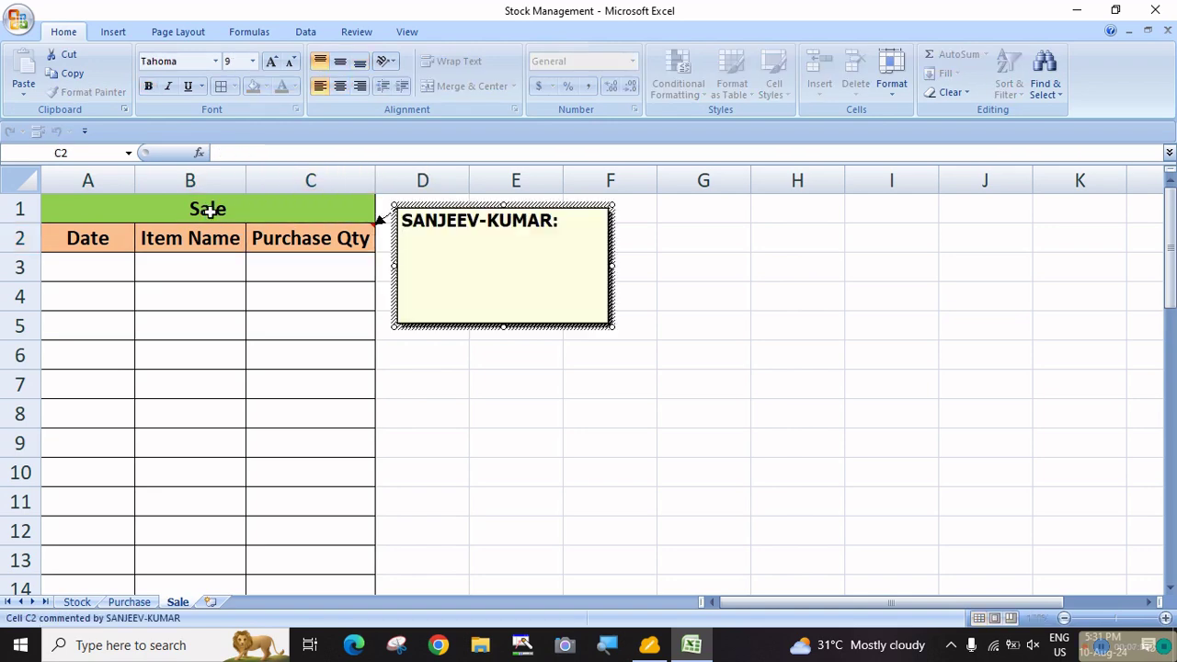
key("Escape")
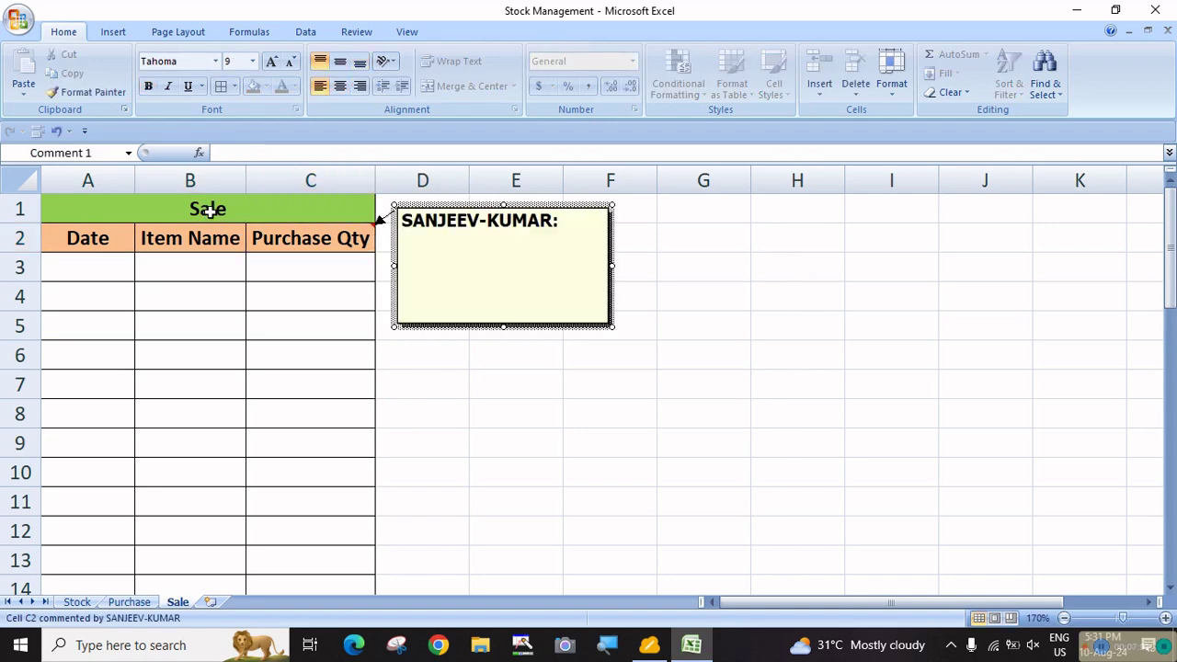
left_click(306, 243)
right_click(309, 252)
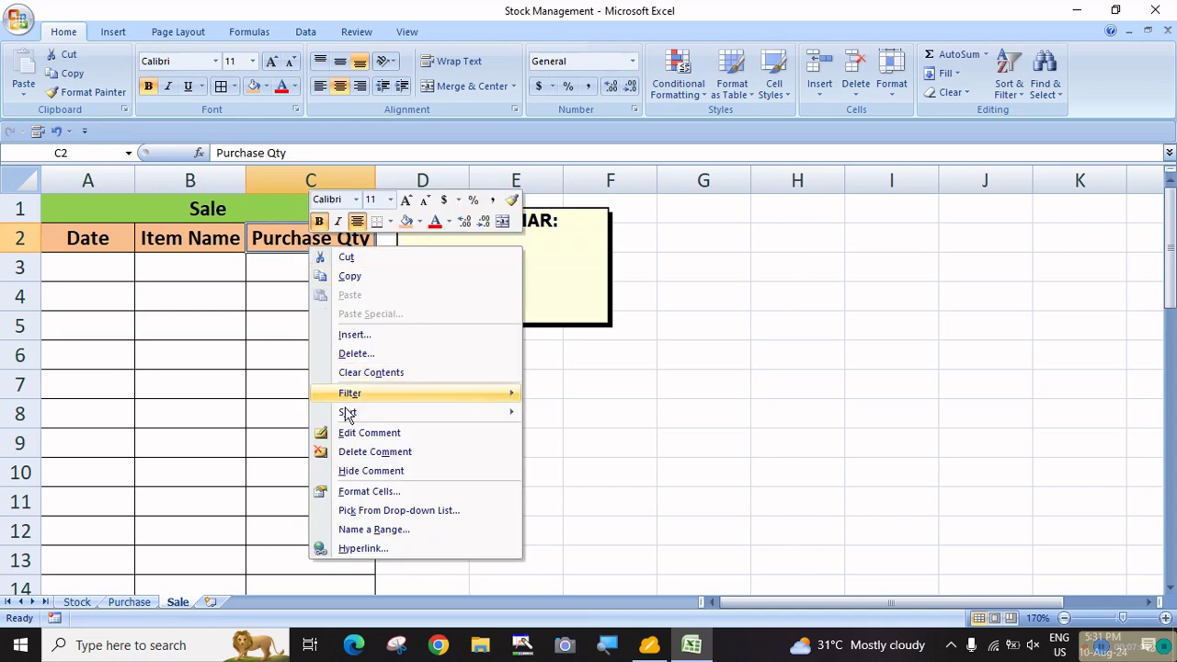
left_click(355, 454)
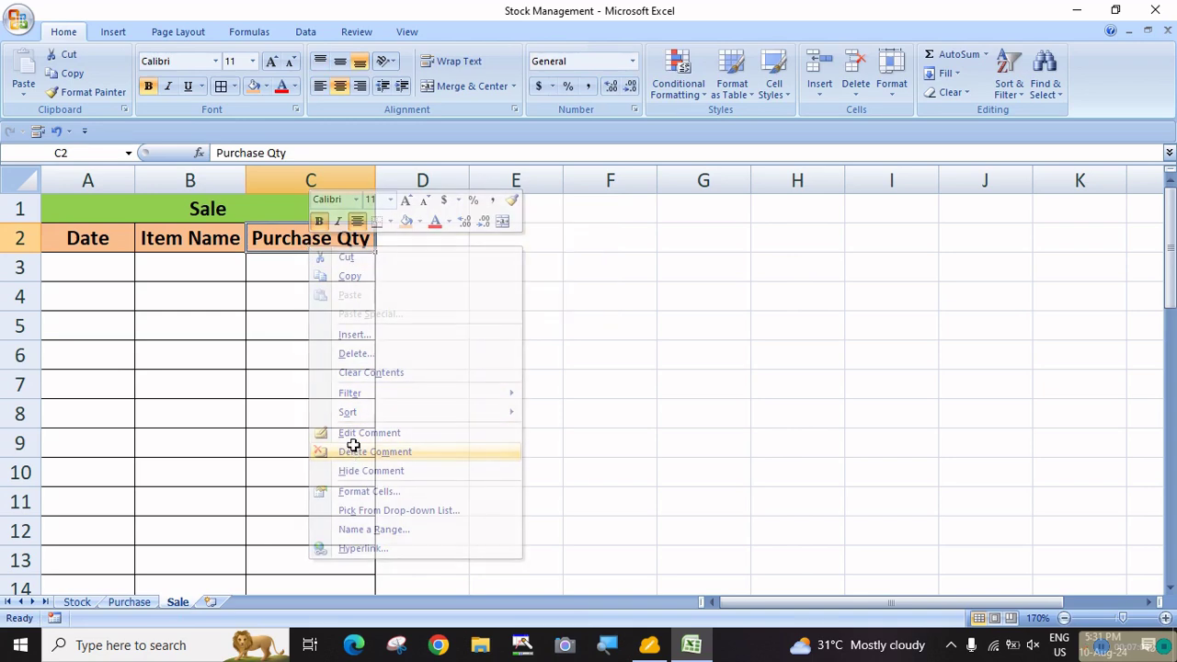
Change the heading in C2 of the Sale sheet to "Sale Qty"
double_click(337, 237)
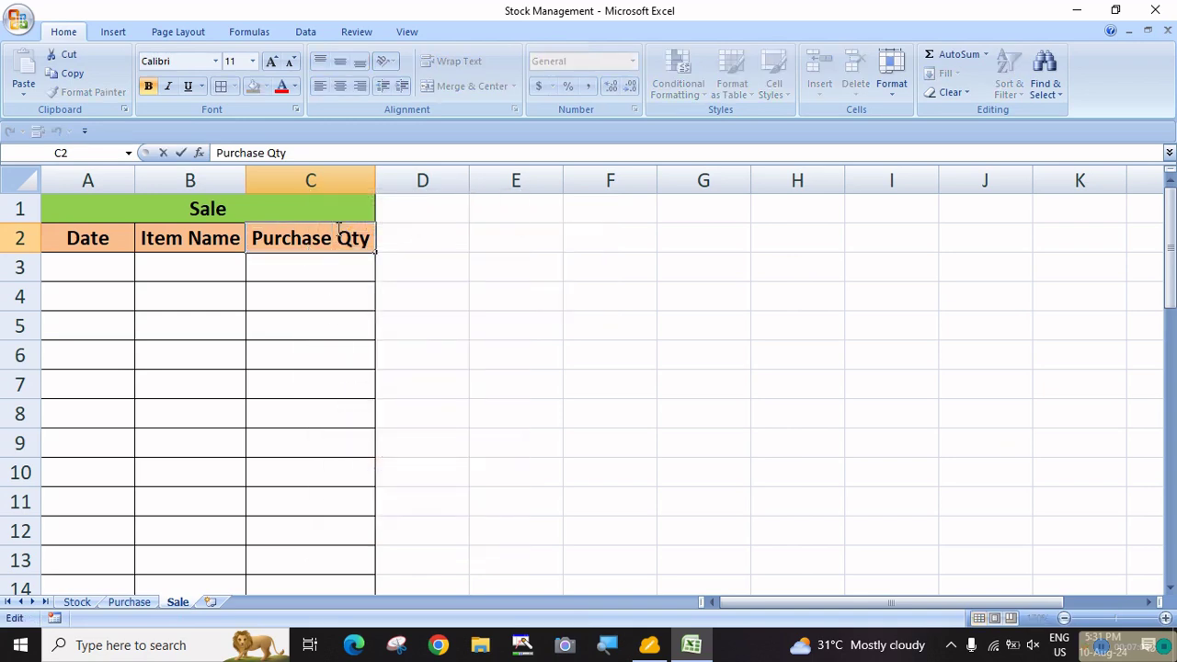
key("BackSpace")
key("BackSpace")
key("BackSpace")
key("BackSpace")
key("BackSpace")
key("BackSpace")
key("BackSpace")
key("BackSpace")
key("BackSpace")
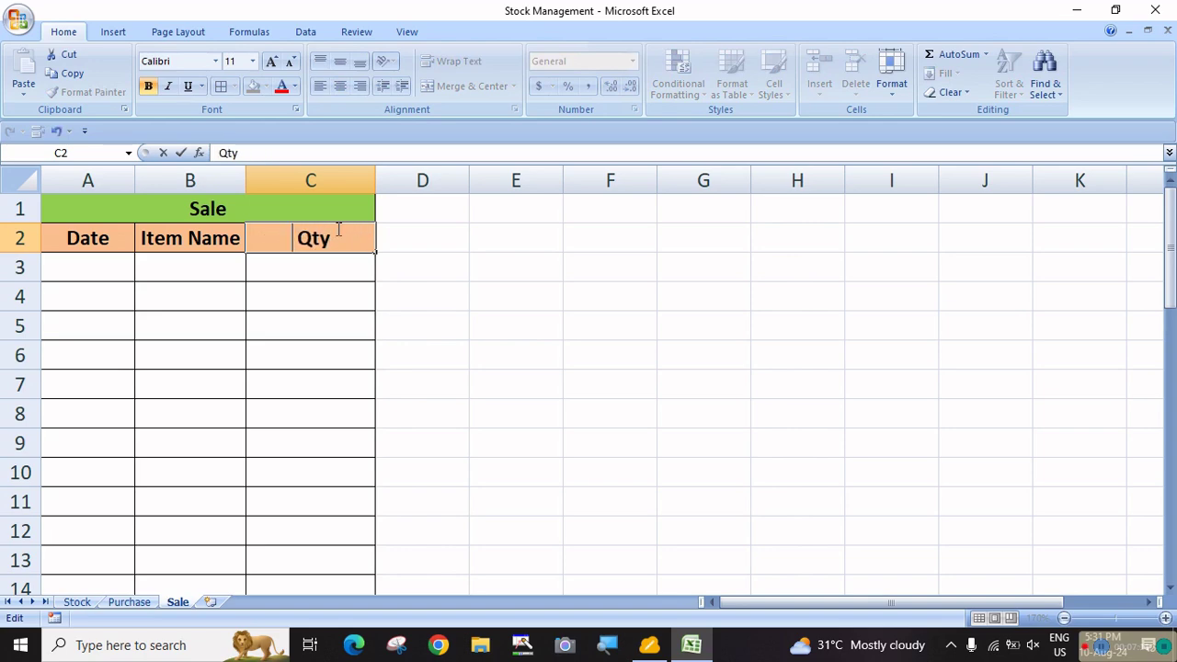
type("Sale")
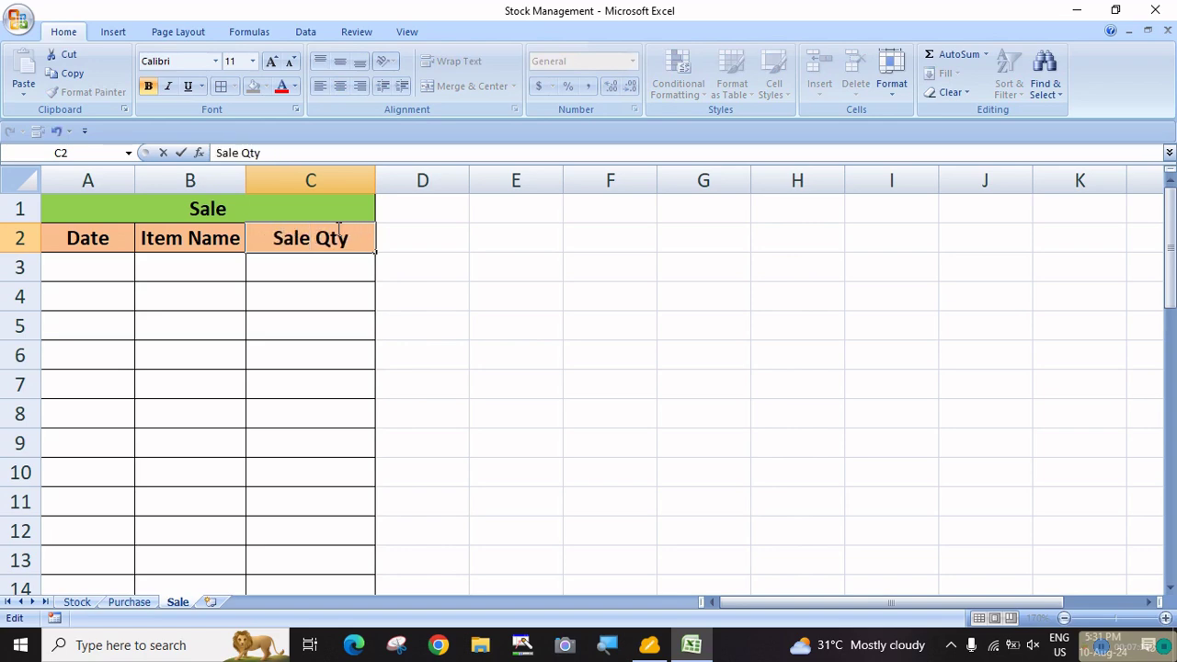
key("Return")
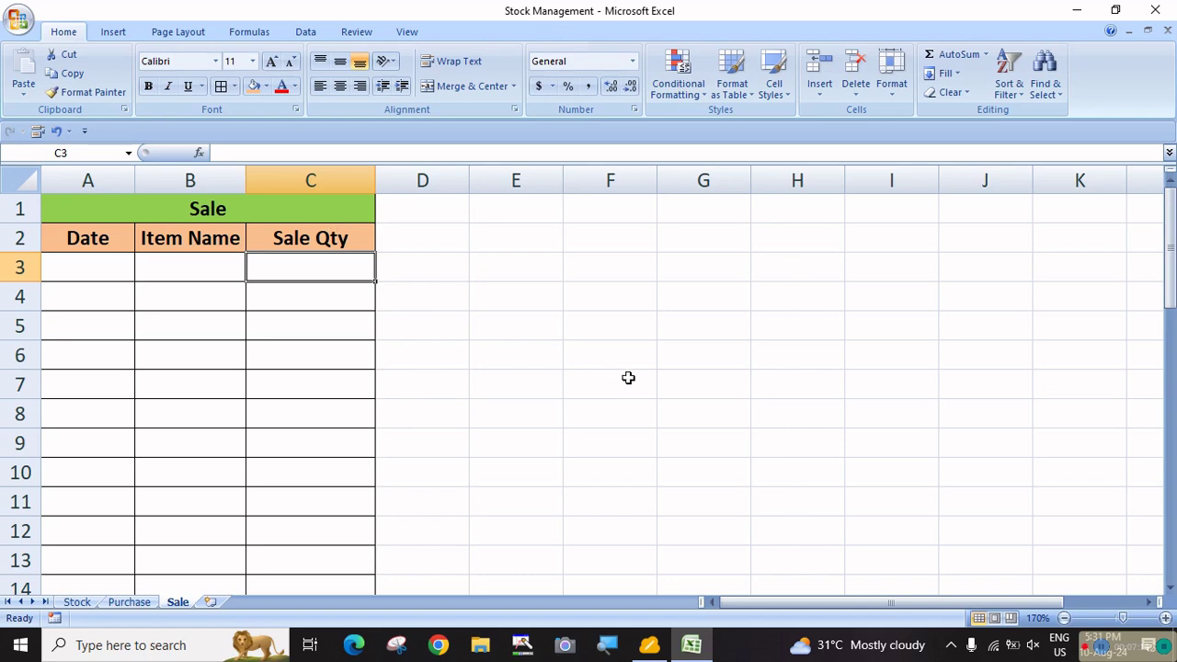
Review the Stock, Purchase and Sale sheets, examining the item name and quantity columns where entries go
left_click(580, 375)
left_click(77, 602)
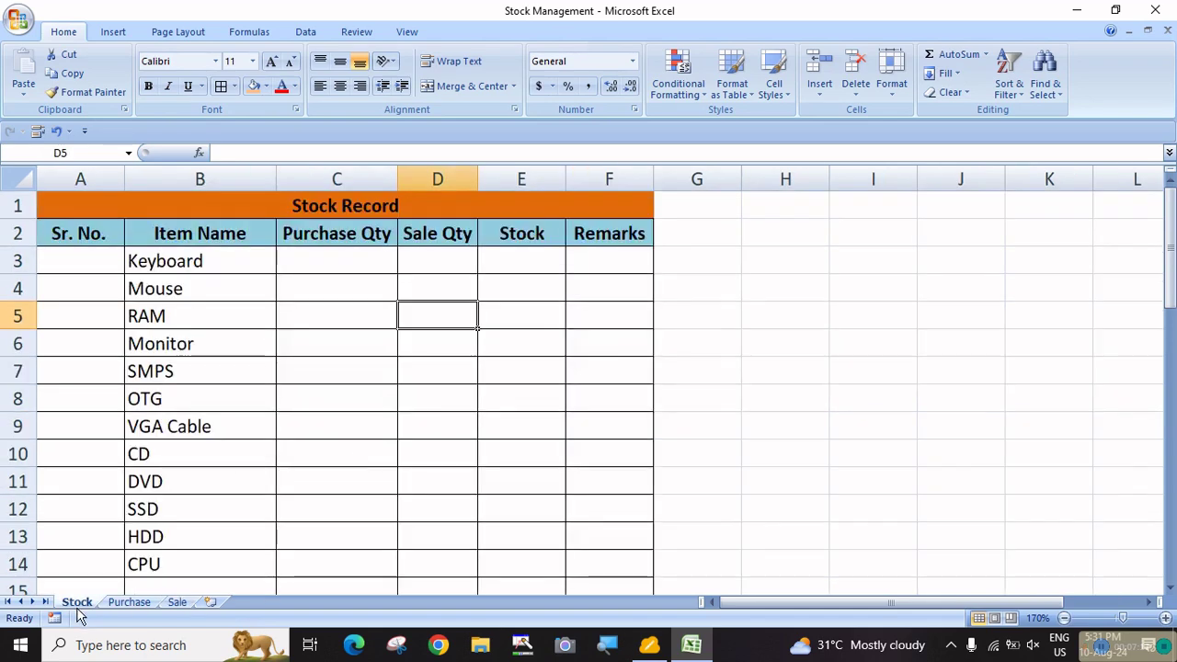
left_click(129, 602)
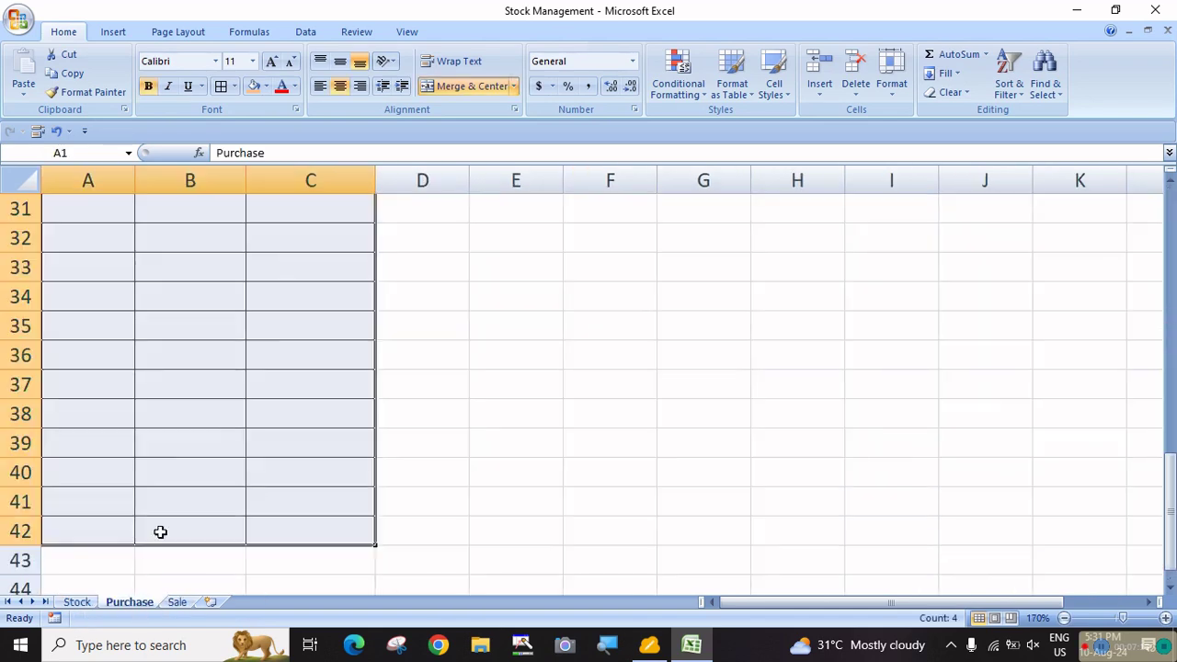
scroll(236, 398, "up", 10)
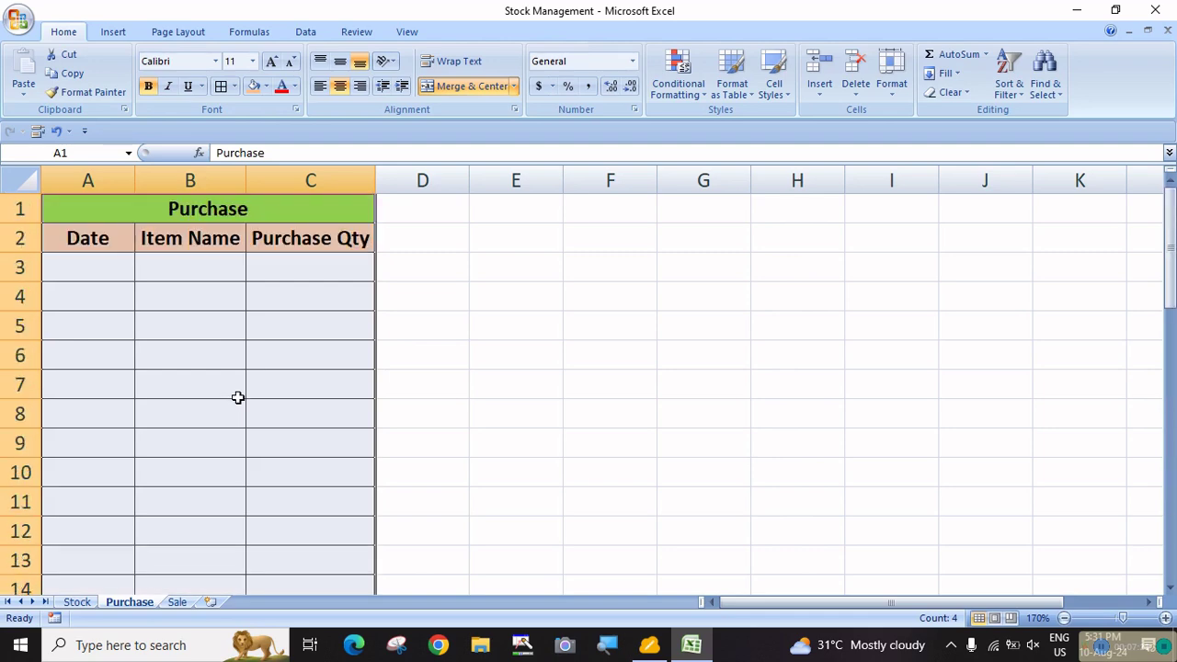
left_click(501, 336)
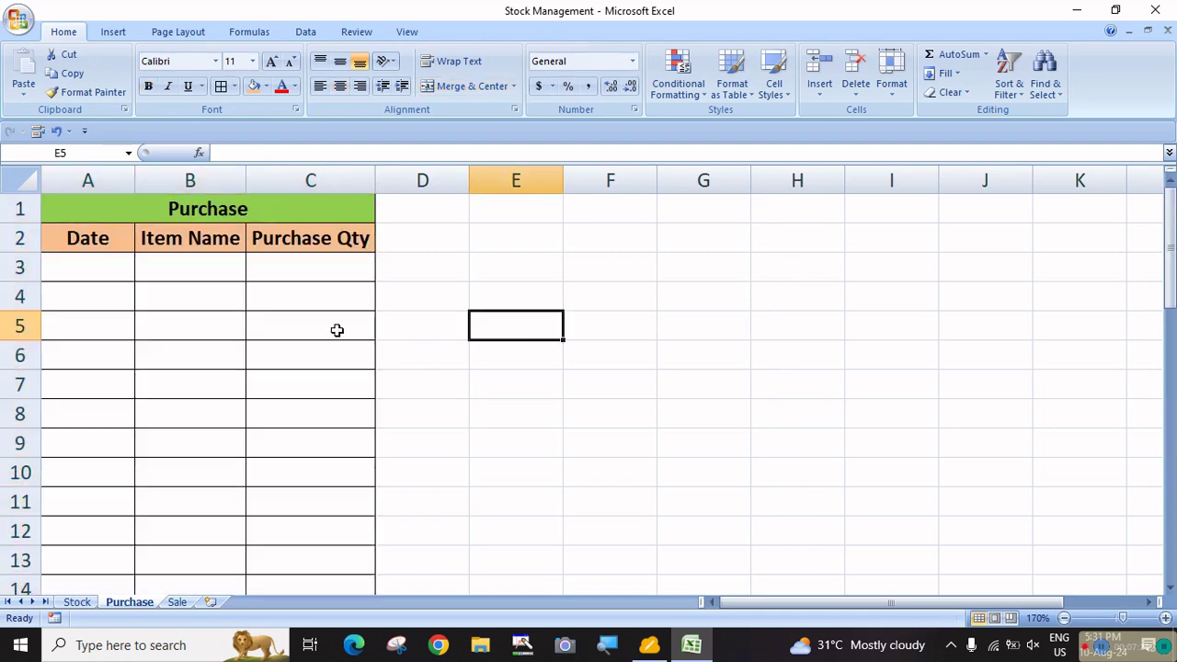
left_click(189, 274)
left_click(176, 603)
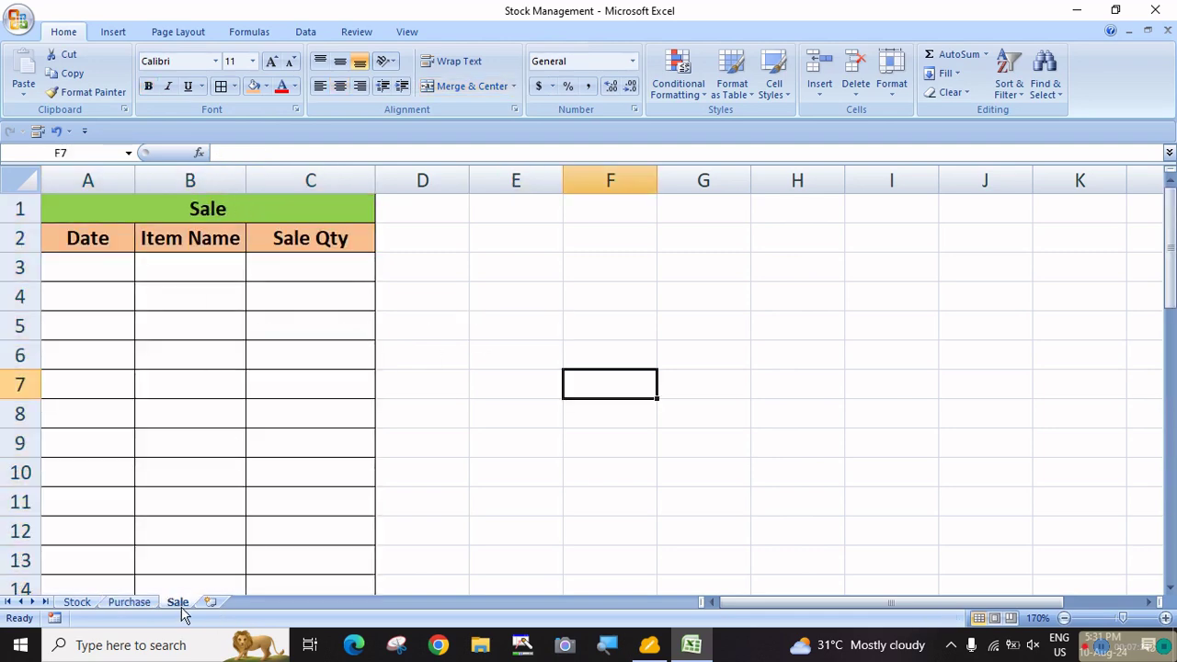
left_click(503, 378)
left_click(190, 274)
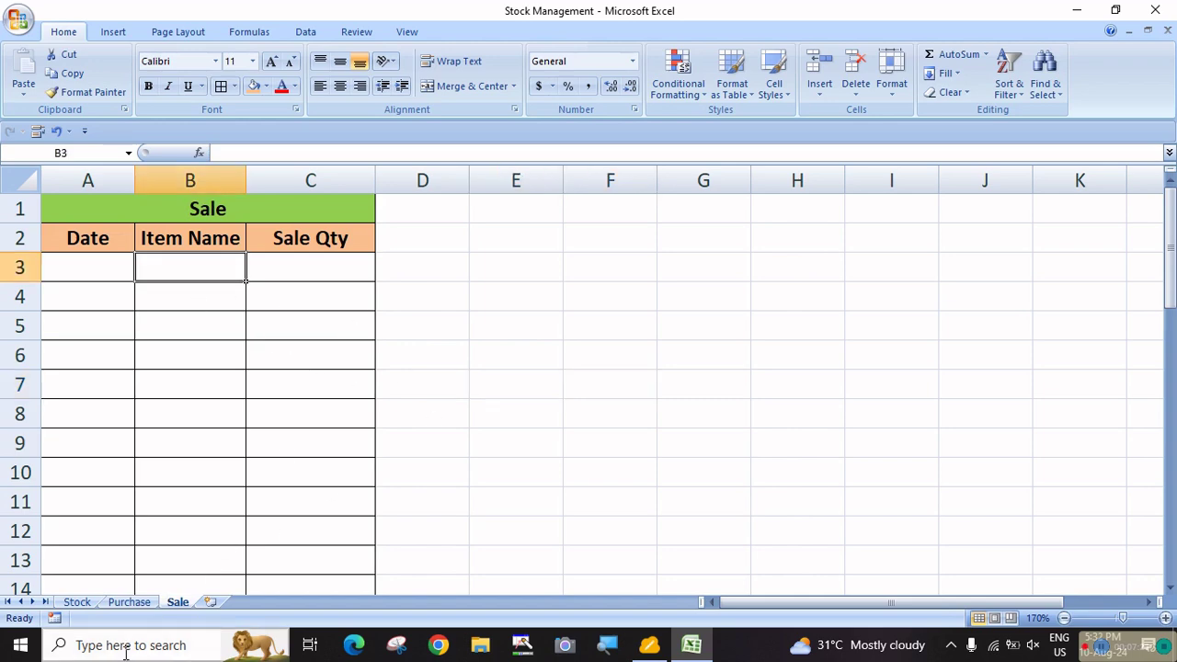
left_click(127, 603)
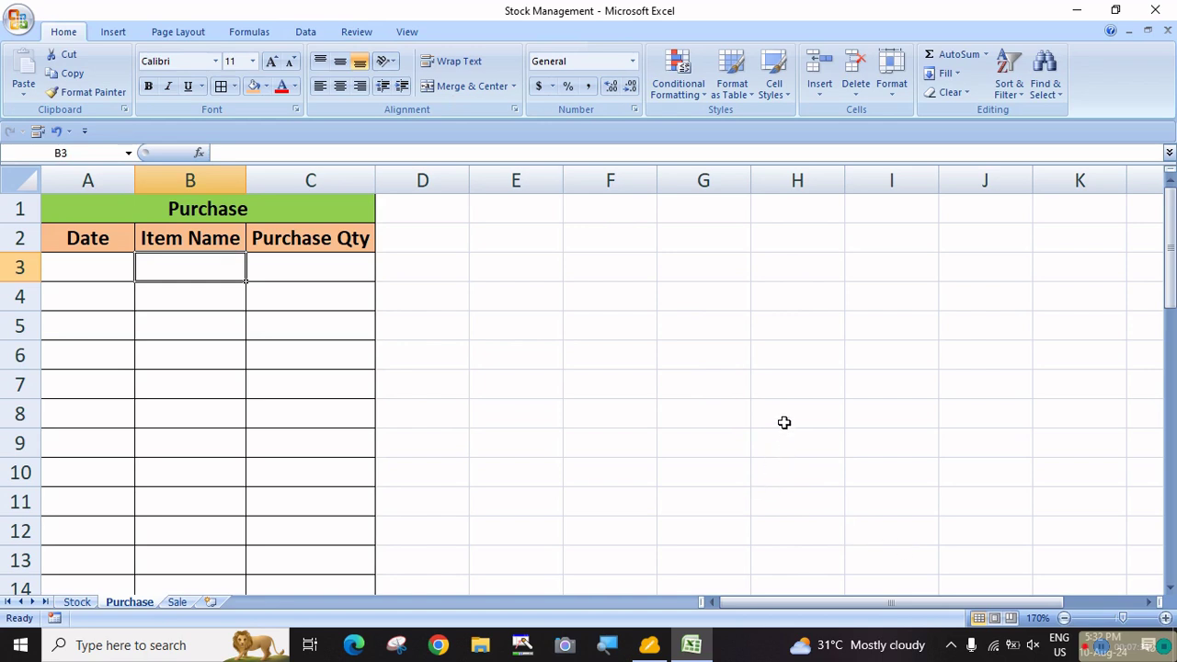
left_click(1104, 651)
left_click(691, 471)
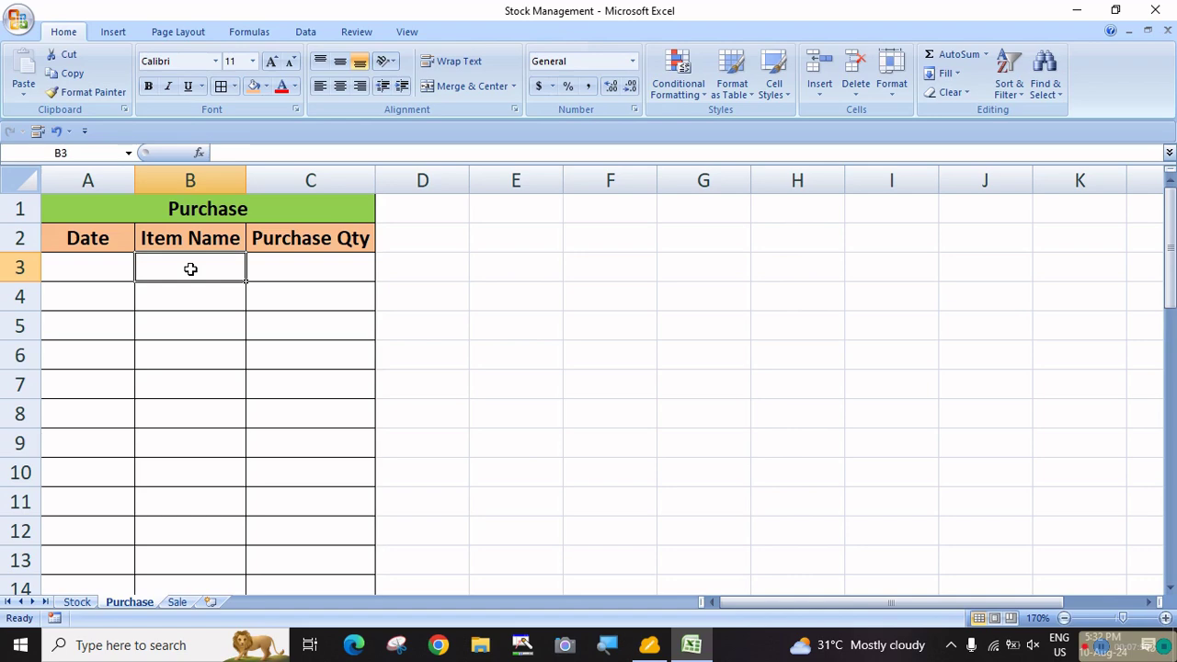
left_click(289, 272)
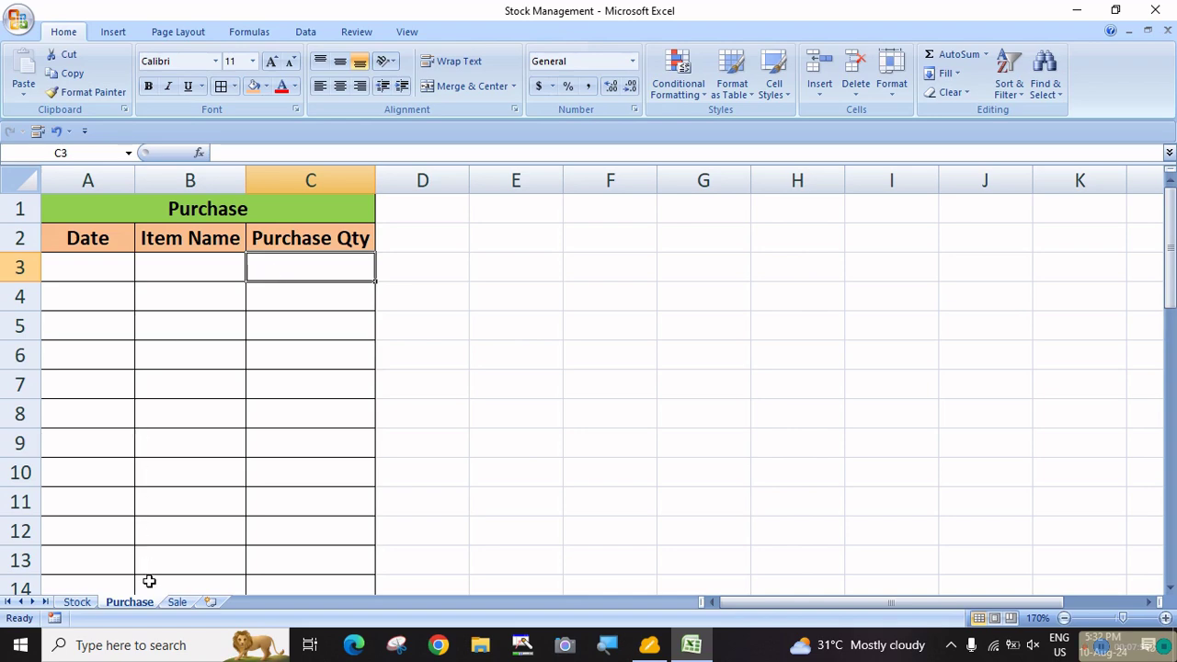
left_click(177, 602)
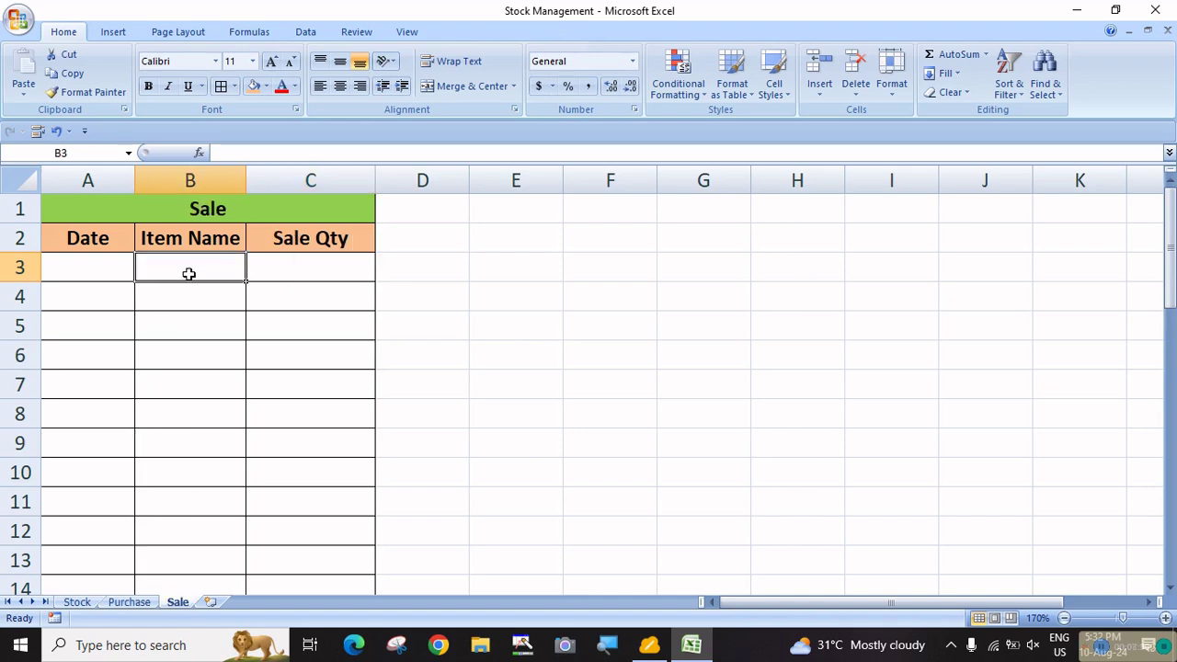
left_click(295, 270)
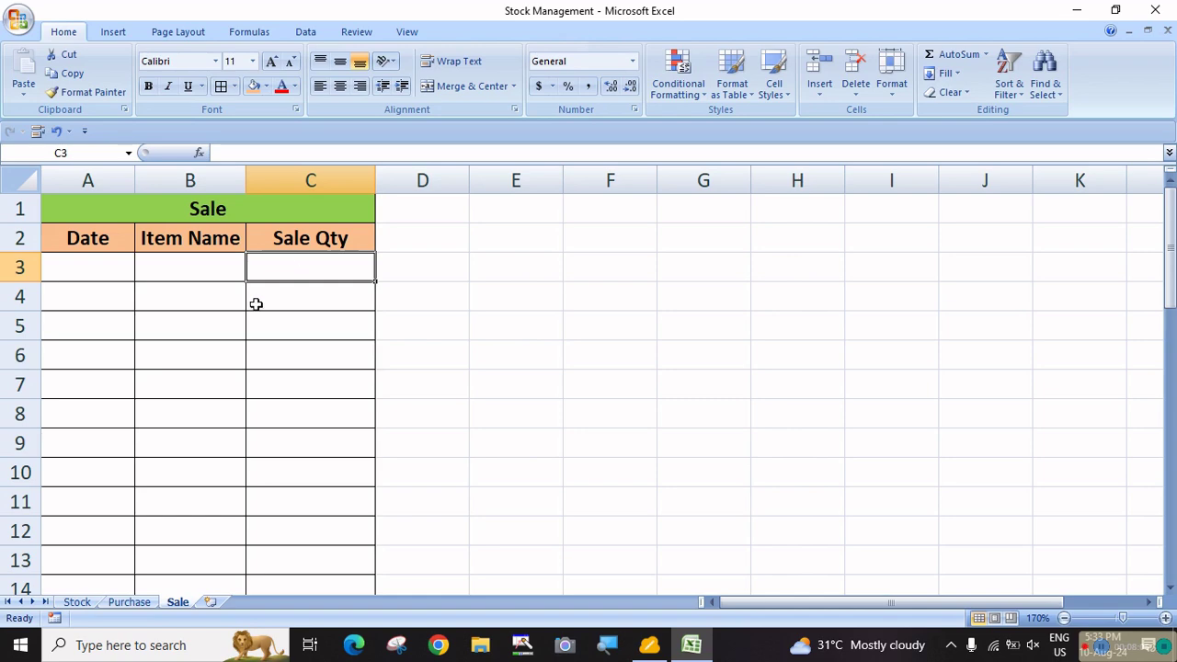
left_click(129, 603)
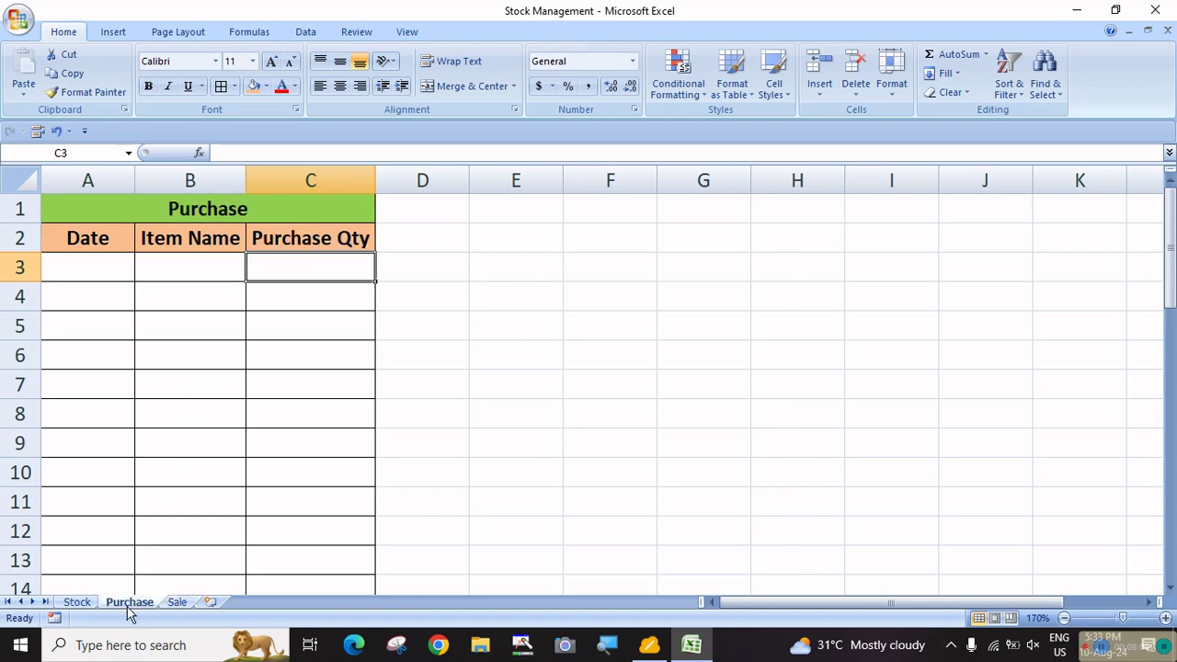
Define the name Item_List for the item name cells B3:B21 on the Stock sheet, including the blank rows
left_click(78, 603)
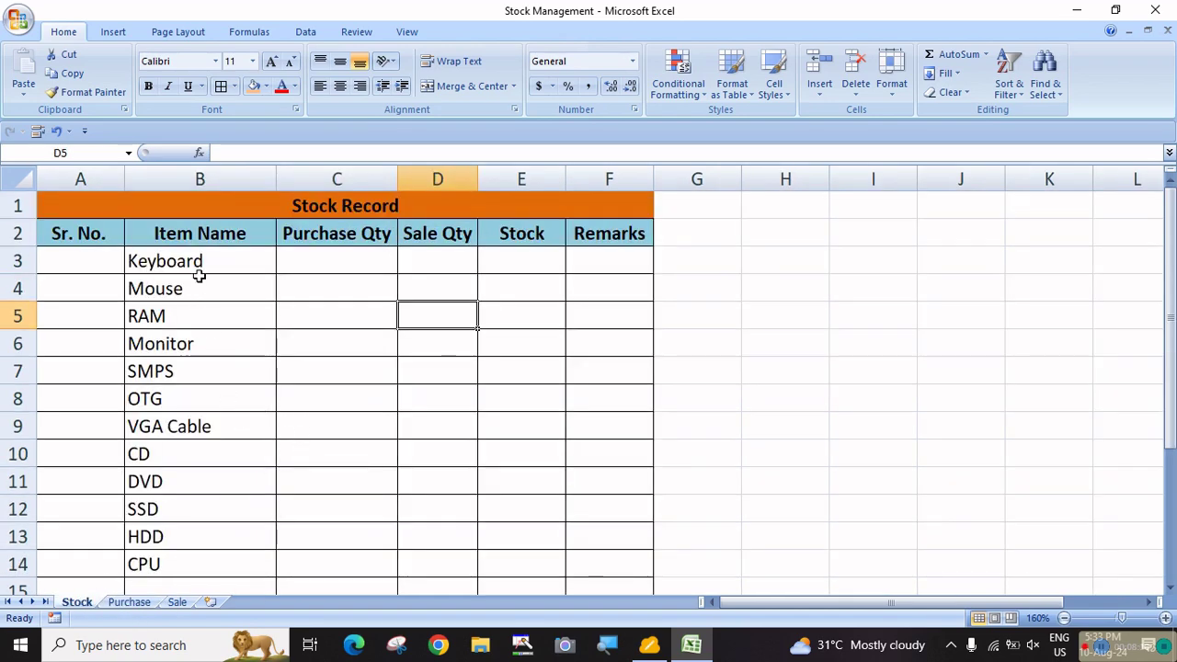
left_click_drag(200, 260, 182, 477)
scroll(182, 477, "up", 4)
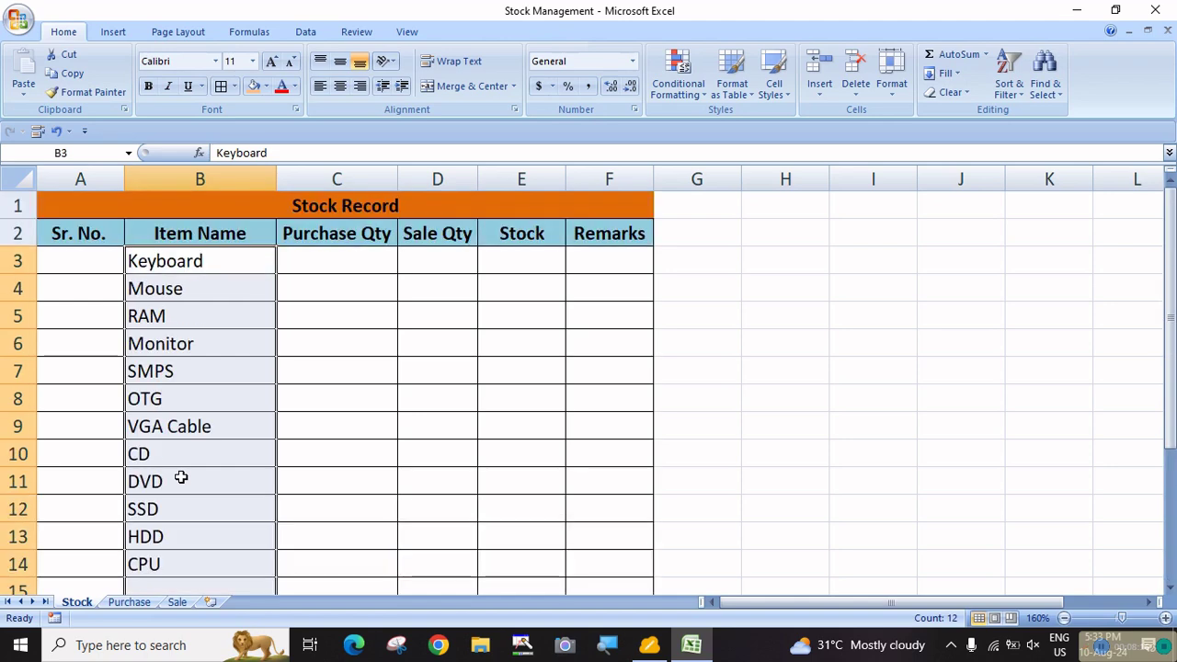
scroll(181, 477, "down", 3)
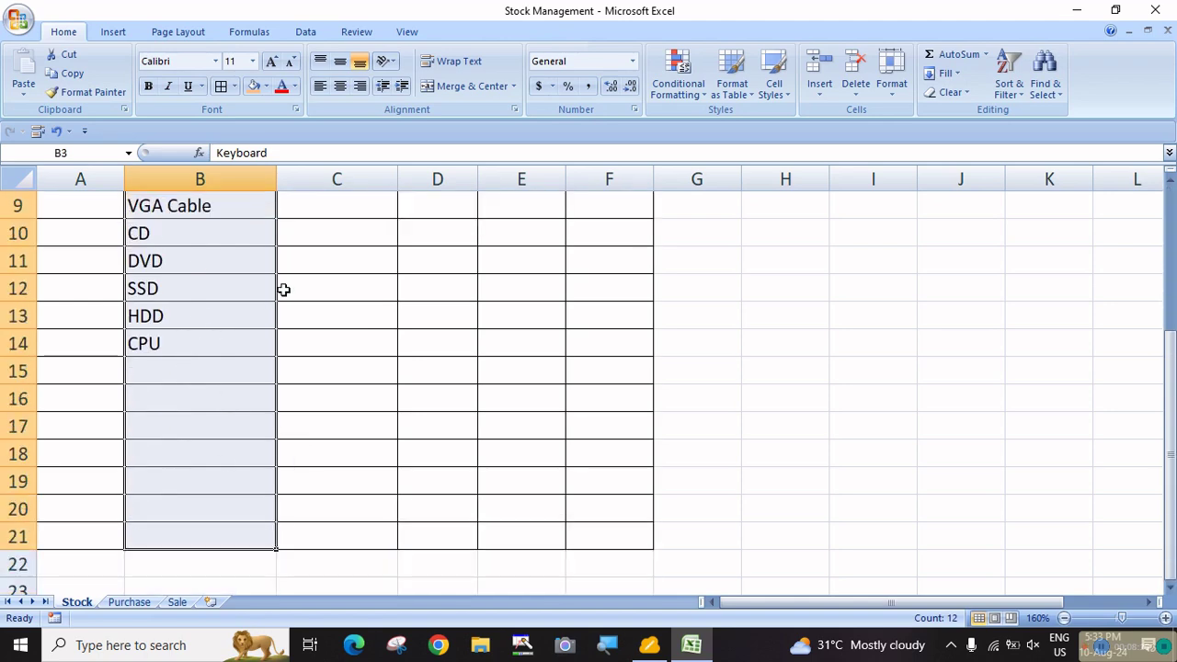
scroll(211, 315, "up", 3)
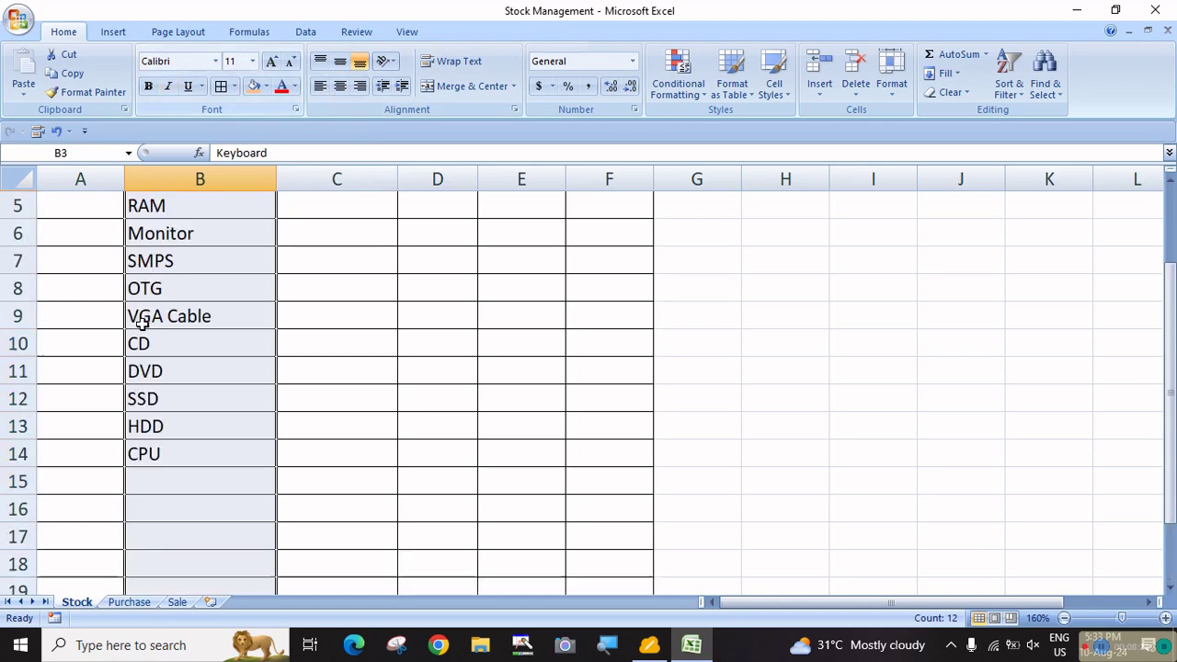
left_click(88, 152)
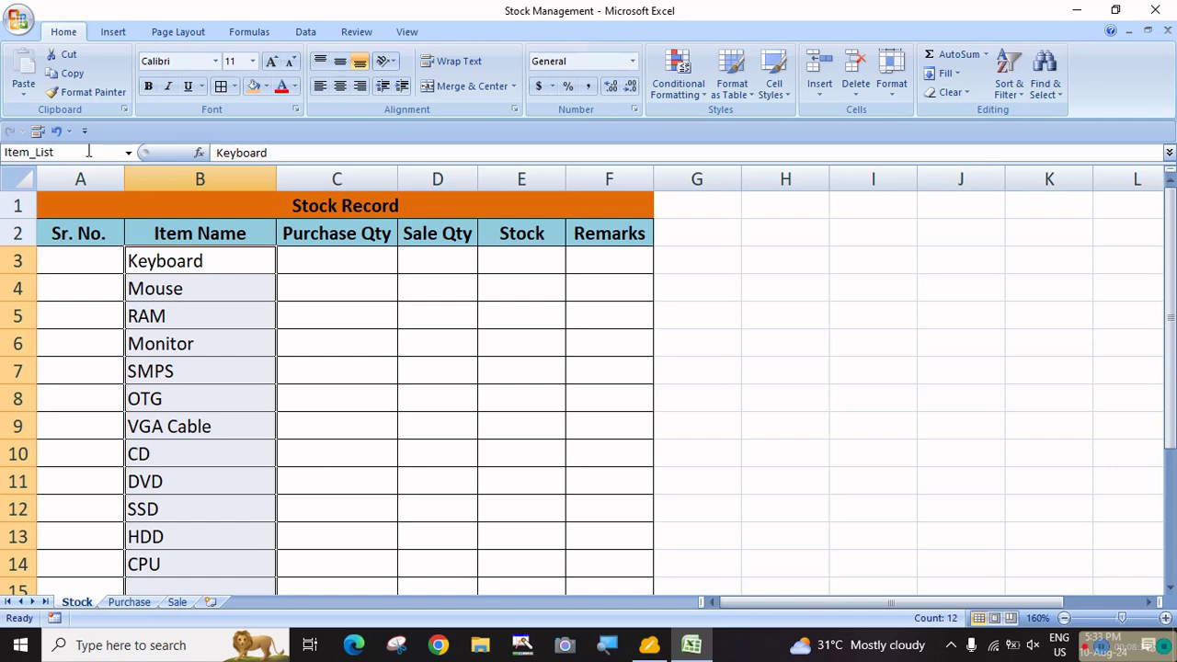
type("Item_List1")
key("Return")
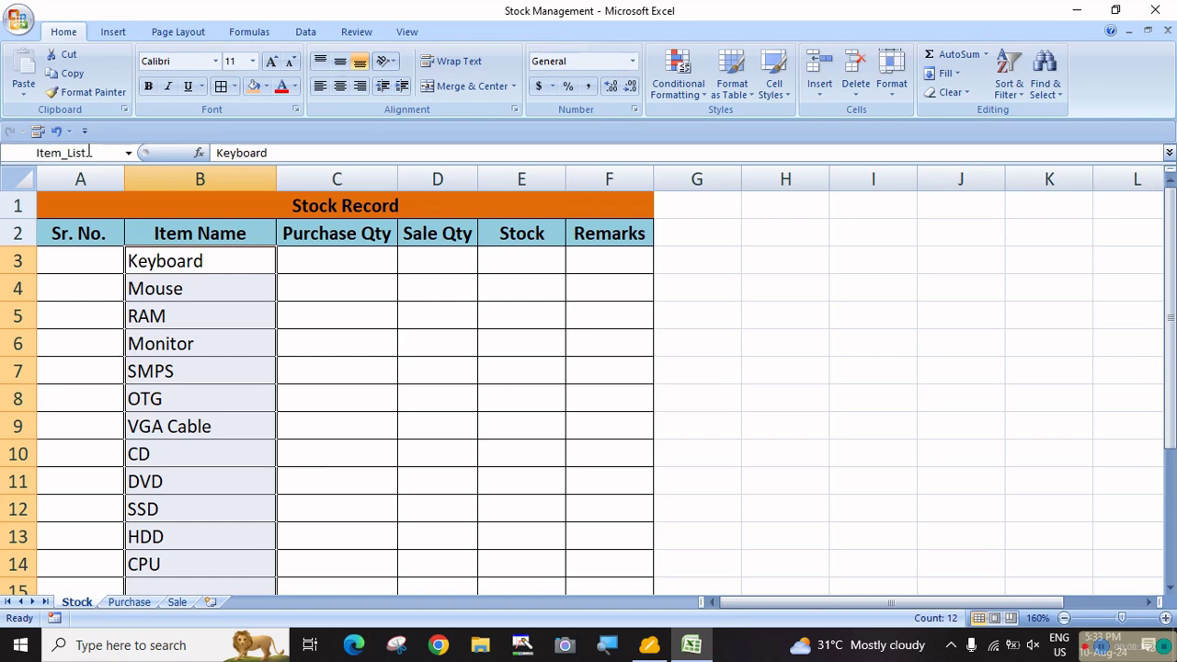
left_click(343, 374)
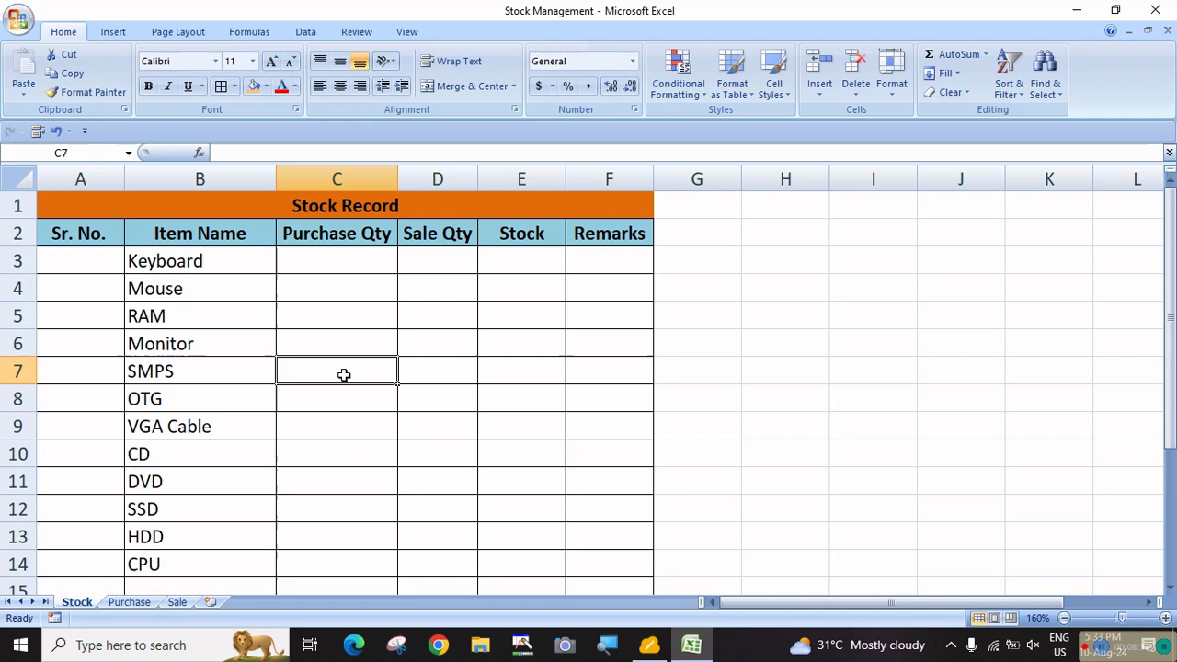
Set up List data validation for the Item Name cells from B3 down on the Purchase sheet
left_click(129, 602)
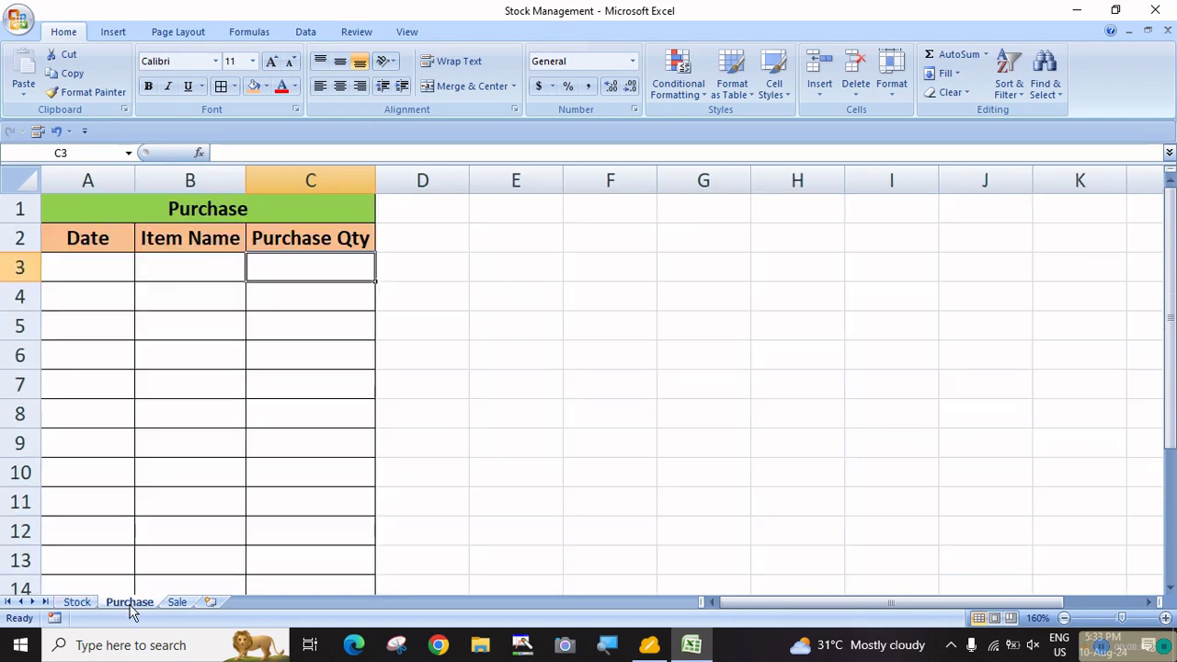
left_click(173, 271)
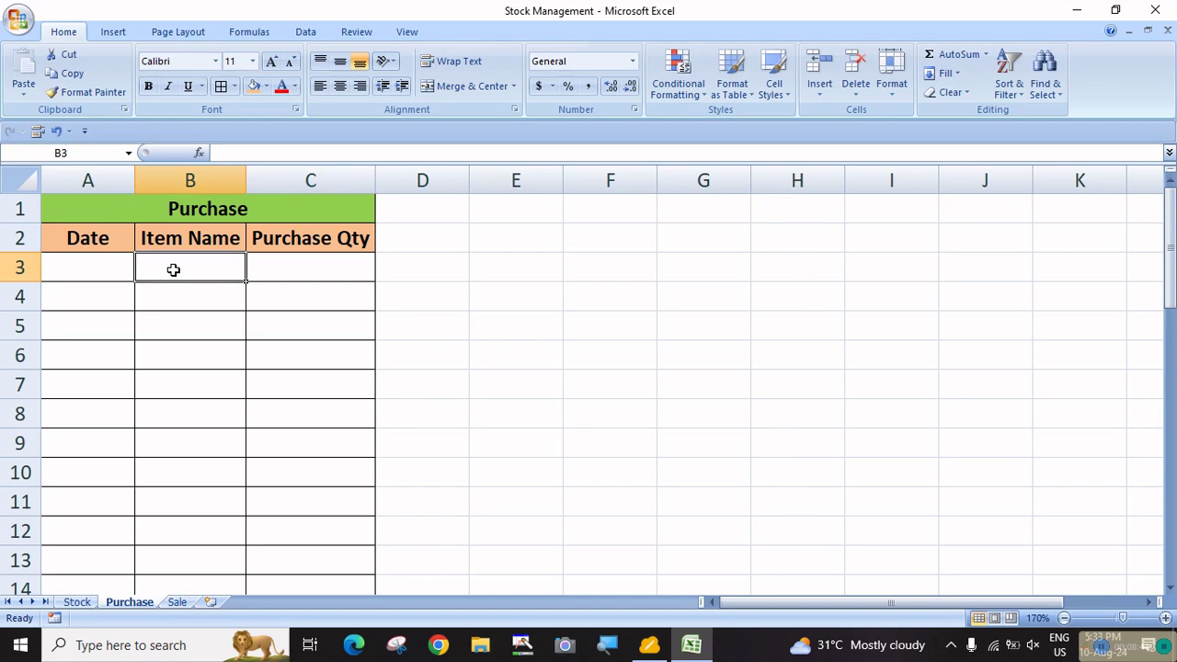
left_click_drag(173, 269, 189, 562)
scroll(189, 561, "up", 10)
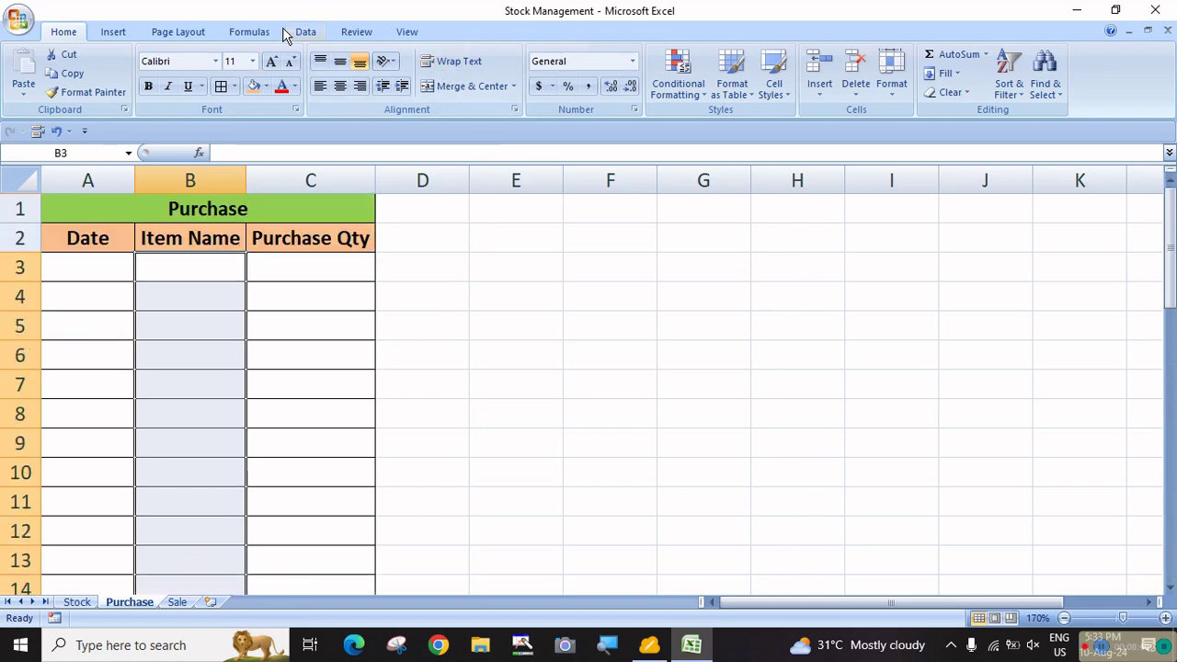
left_click(307, 35)
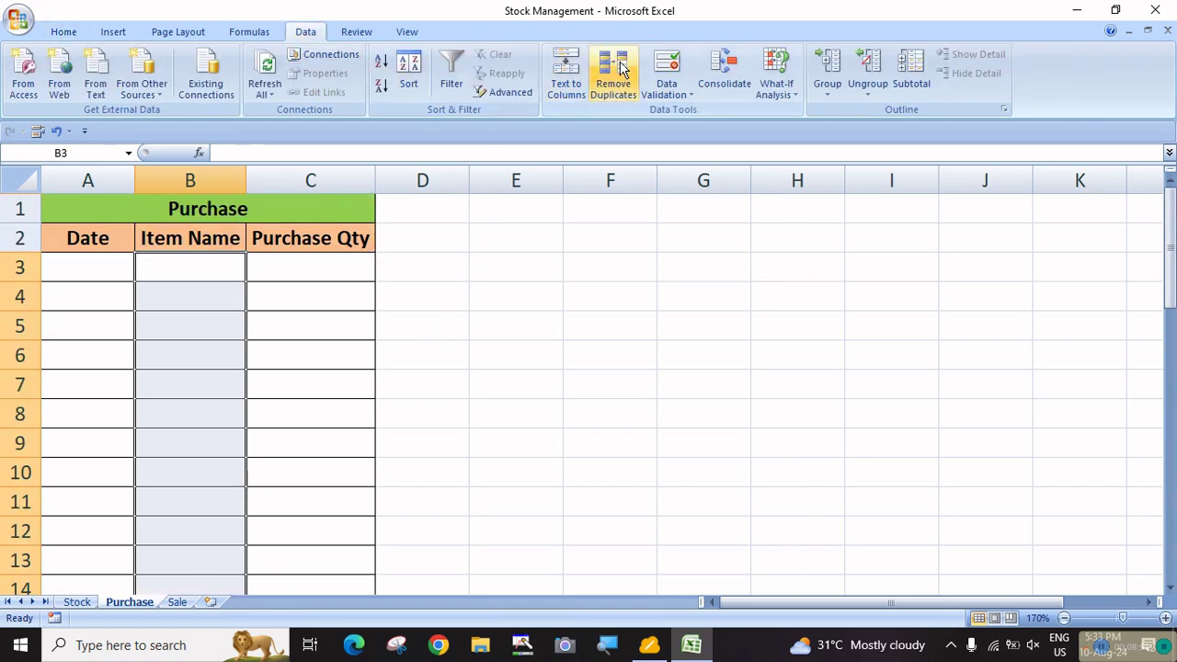
left_click(657, 68)
left_click(703, 359)
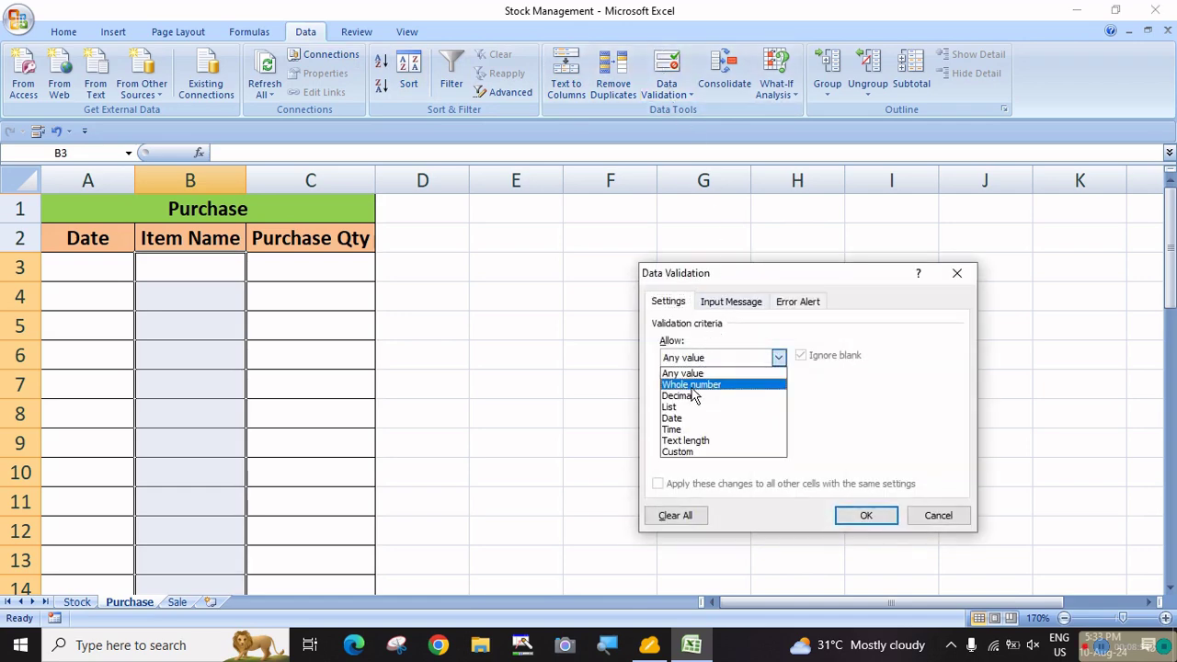
left_click(681, 408)
left_click(681, 428)
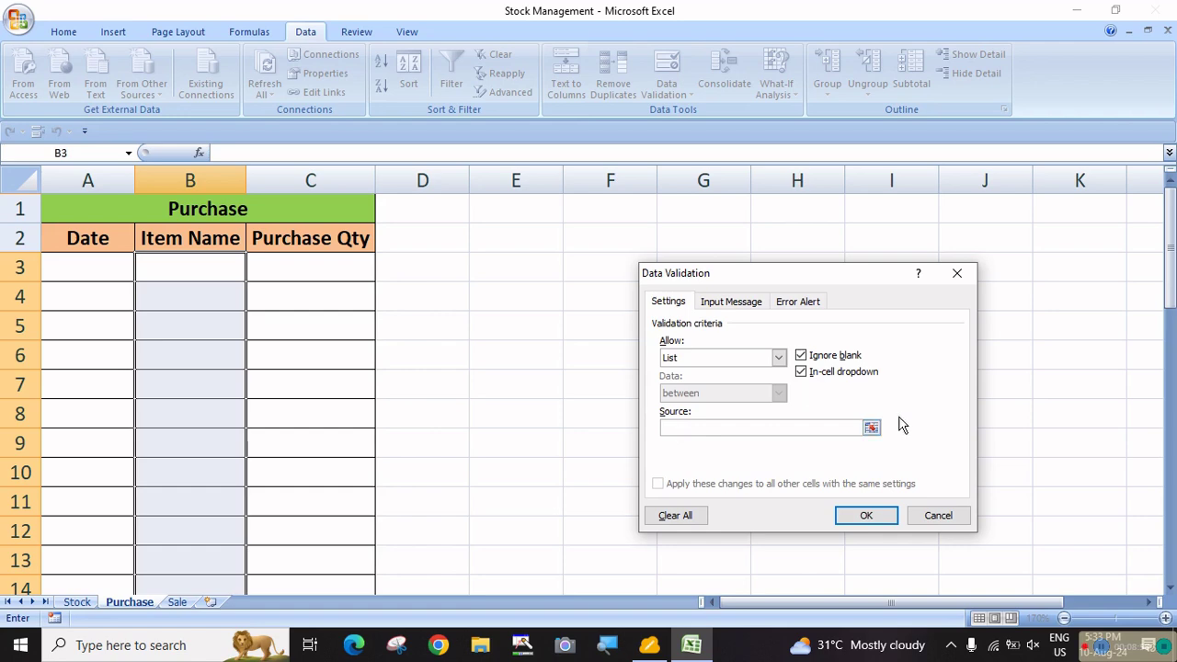
Try to apply the list validation with =item_name as its source
left_click(1110, 650)
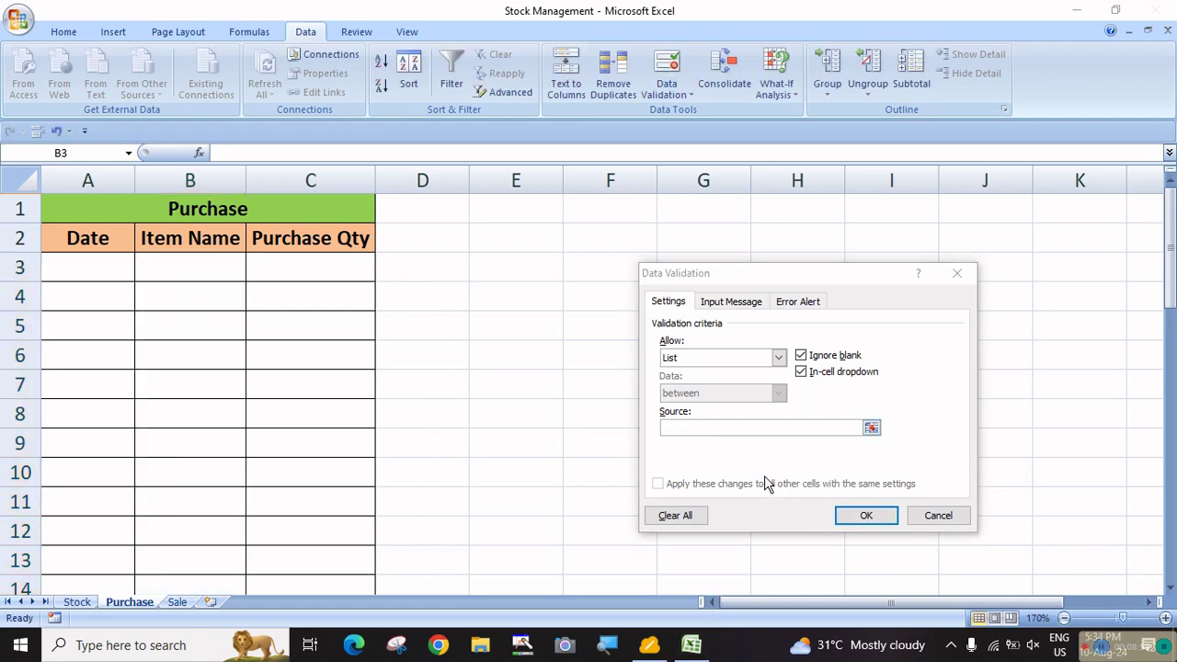
left_click(751, 430)
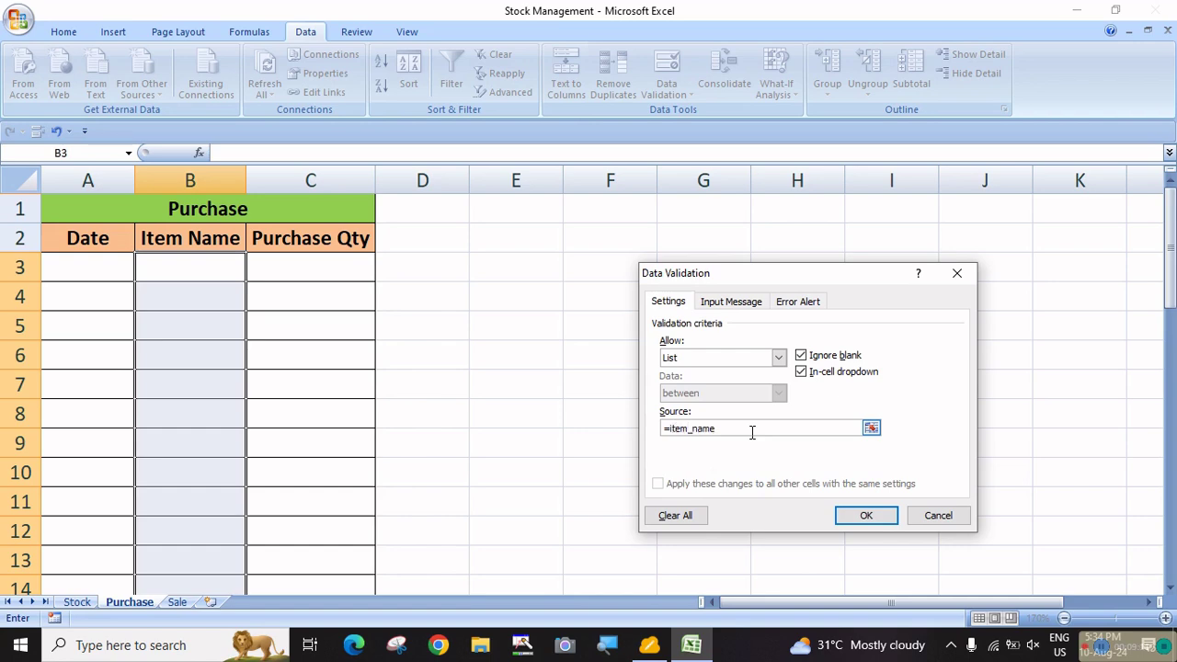
left_click(865, 517)
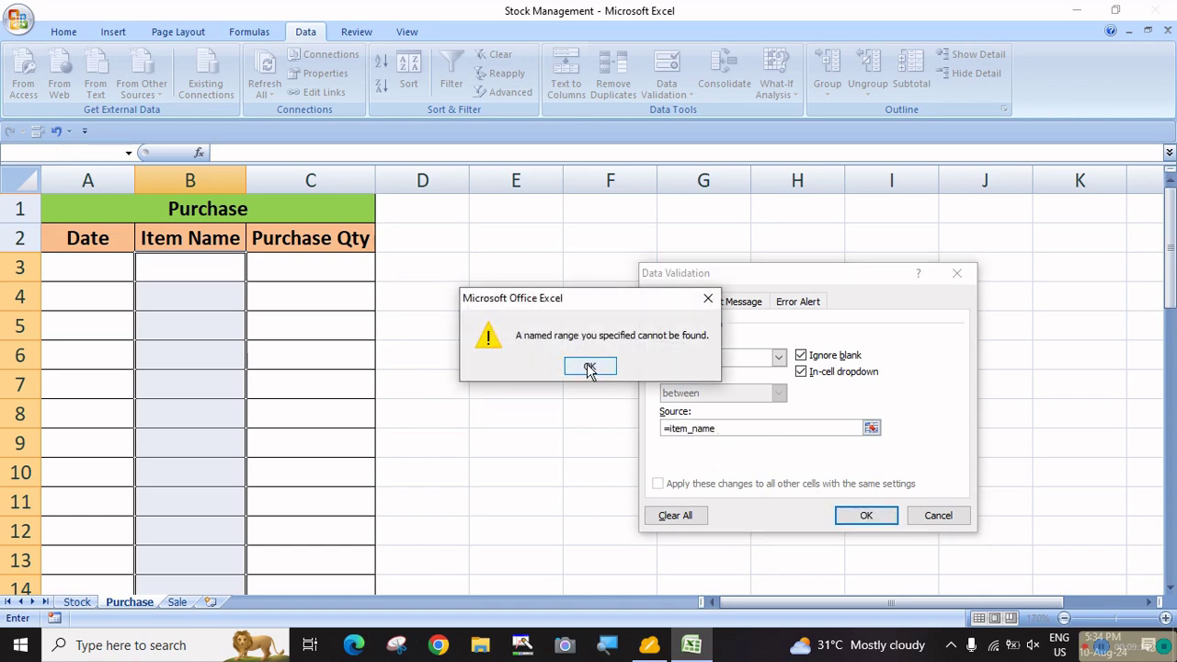
left_click(591, 366)
Set the validation source to =item_list and apply it to the Purchase sheet's Item Name cells
left_click(751, 429)
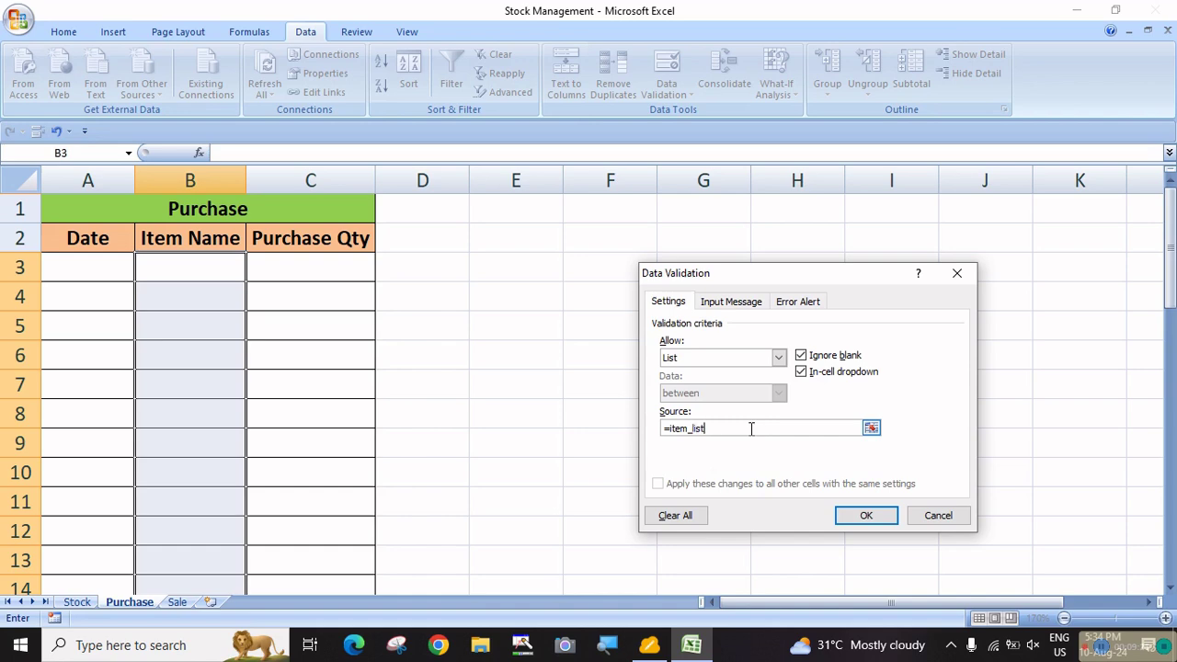
type("list")
left_click(863, 516)
Check the dropdown in the Purchase sheet's Item Name cells, looking through B3's list to its end
left_click(95, 316)
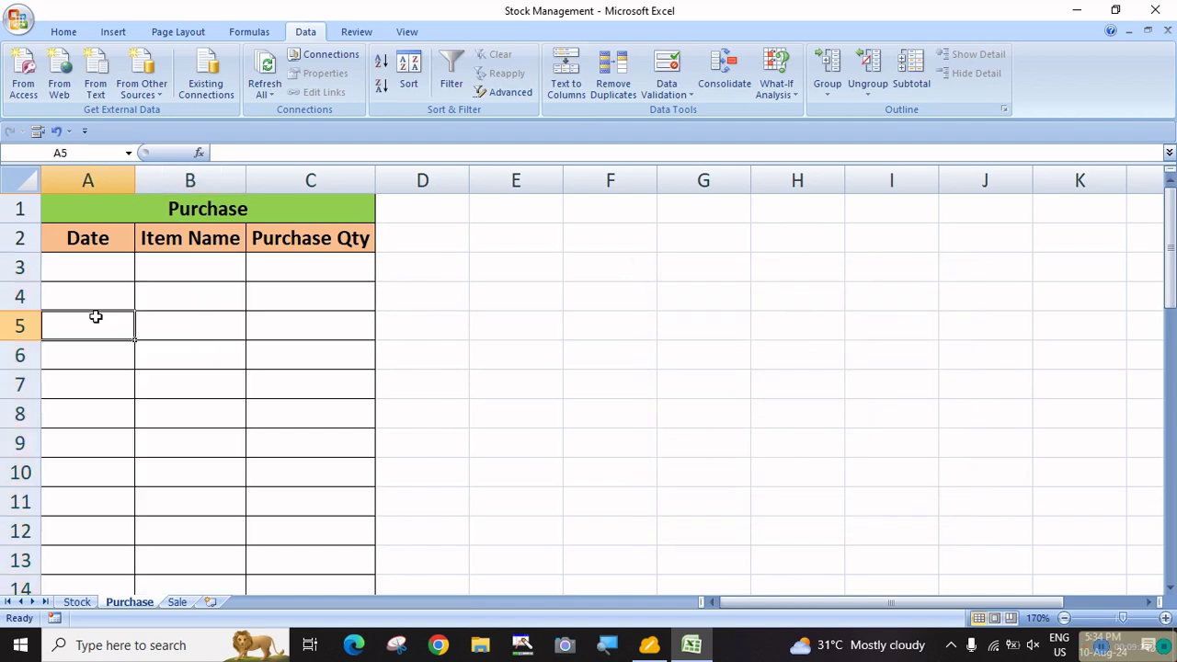
left_click(217, 320)
left_click(210, 295)
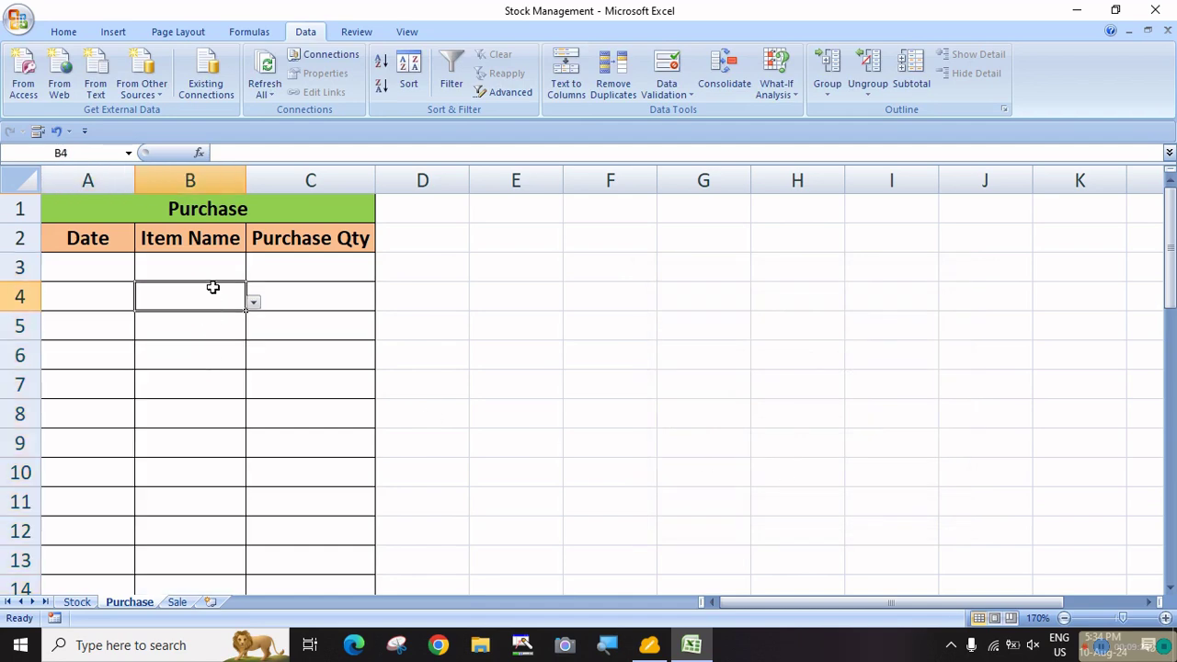
left_click(216, 268)
left_click(253, 273)
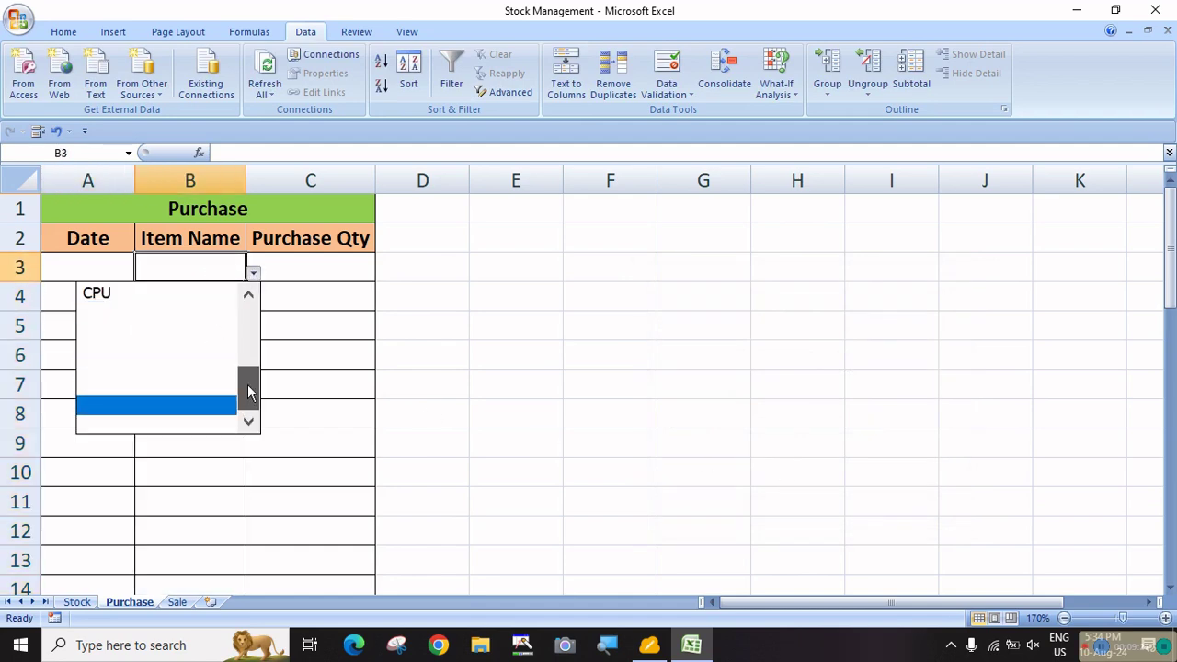
mouse_move(248, 391)
left_mouse_down()
mouse_move(250, 312)
mouse_move(254, 384)
mouse_move(238, 389)
left_mouse_up()
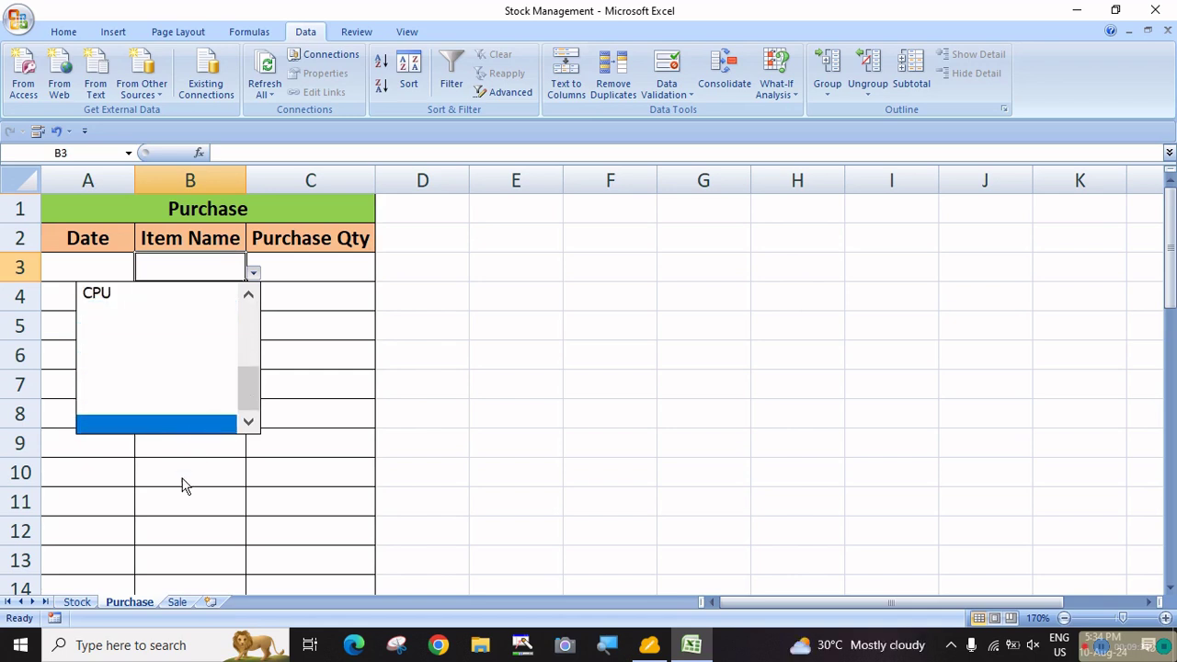
Examine the item names and blank cells B15:B21 on the Stock sheet, and return to B3 on the Purchase sheet
left_click(75, 602)
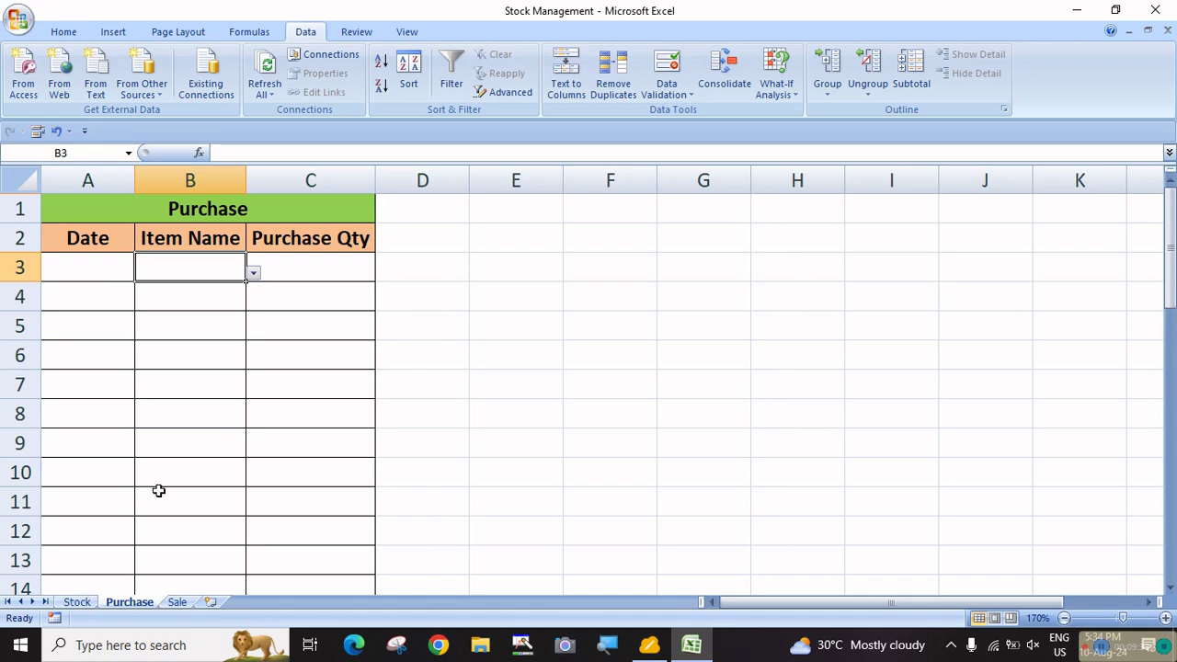
scroll(158, 491, "down", 6)
left_click(77, 603)
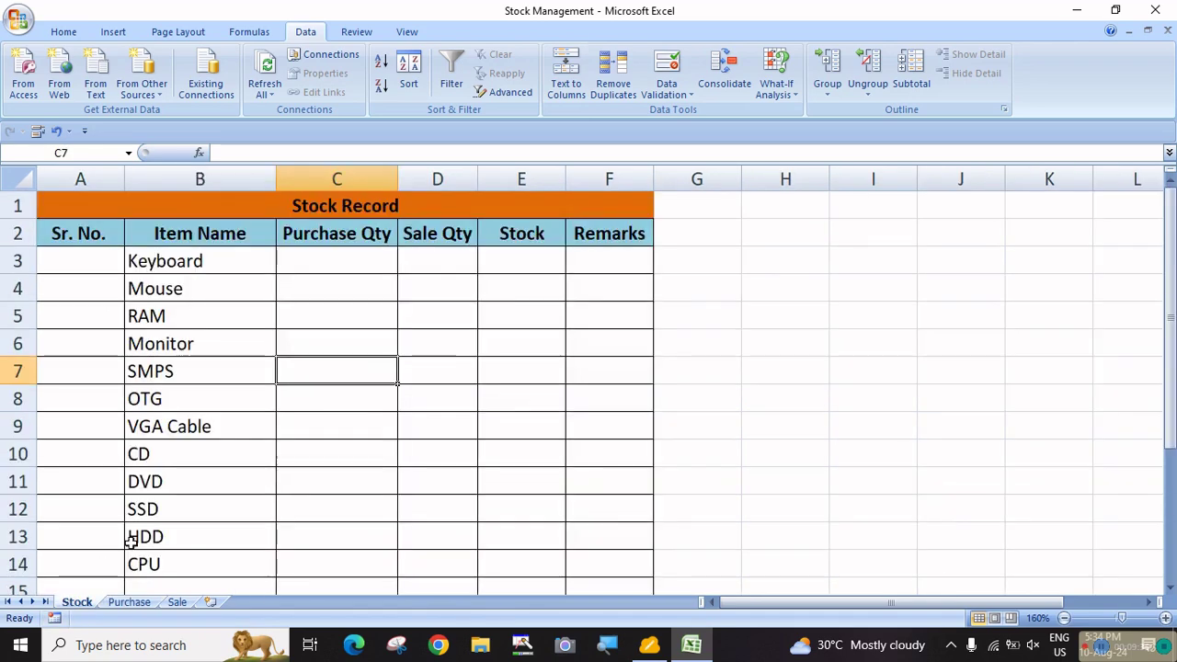
scroll(147, 542, "down", 5)
scroll(155, 541, "up", 2)
left_click_drag(162, 319, 154, 486)
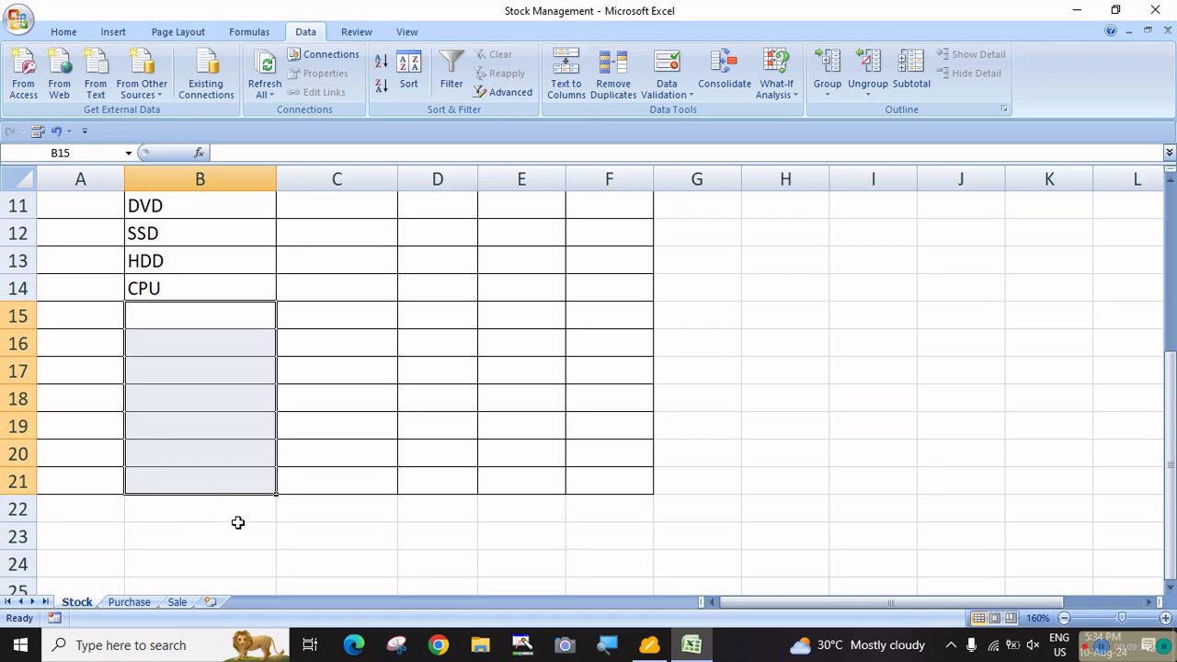
left_click(237, 523)
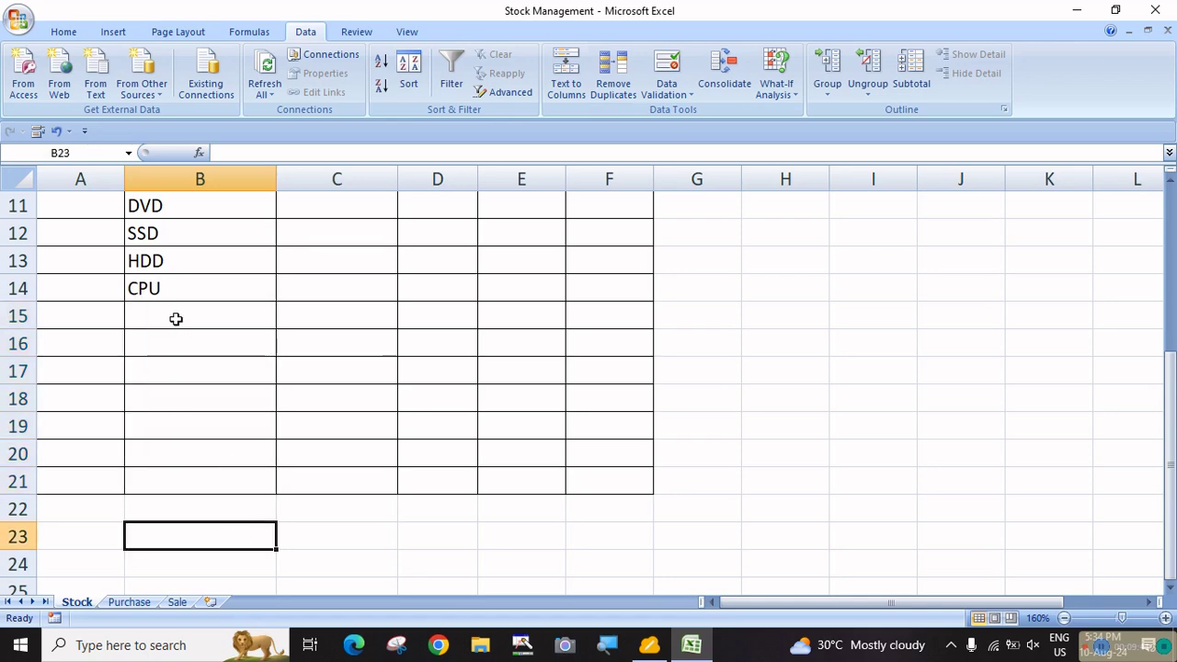
scroll(175, 318, "up", 2)
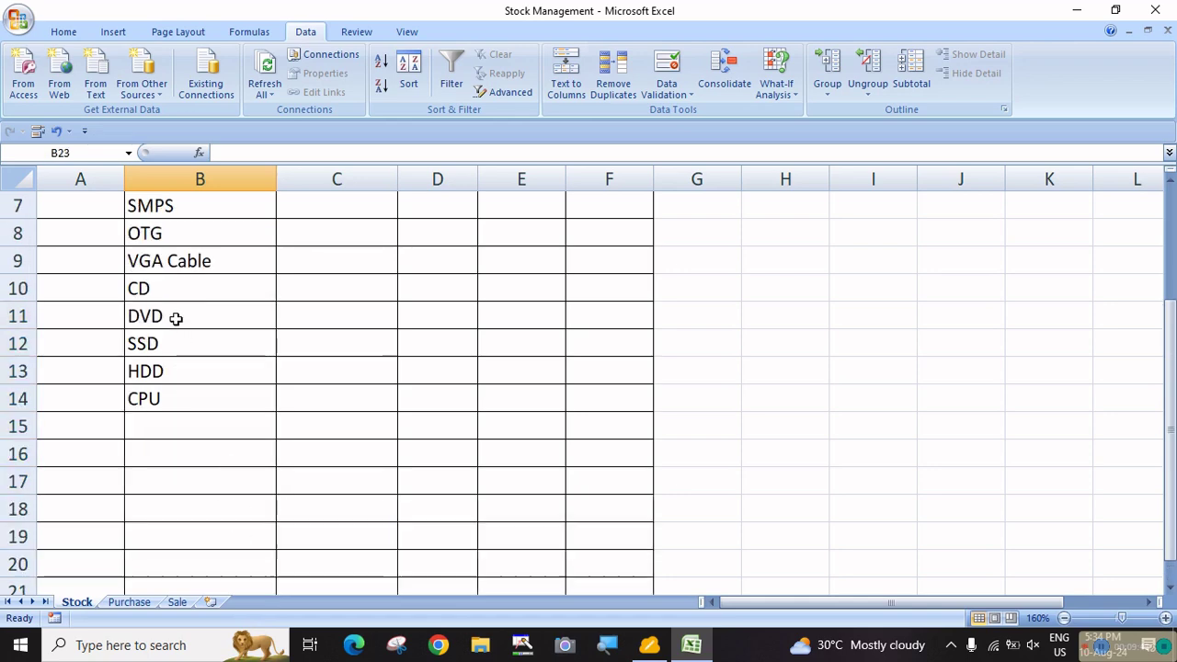
scroll(176, 322, "down", 2)
scroll(184, 538, "up", 3)
scroll(184, 538, "up", 1)
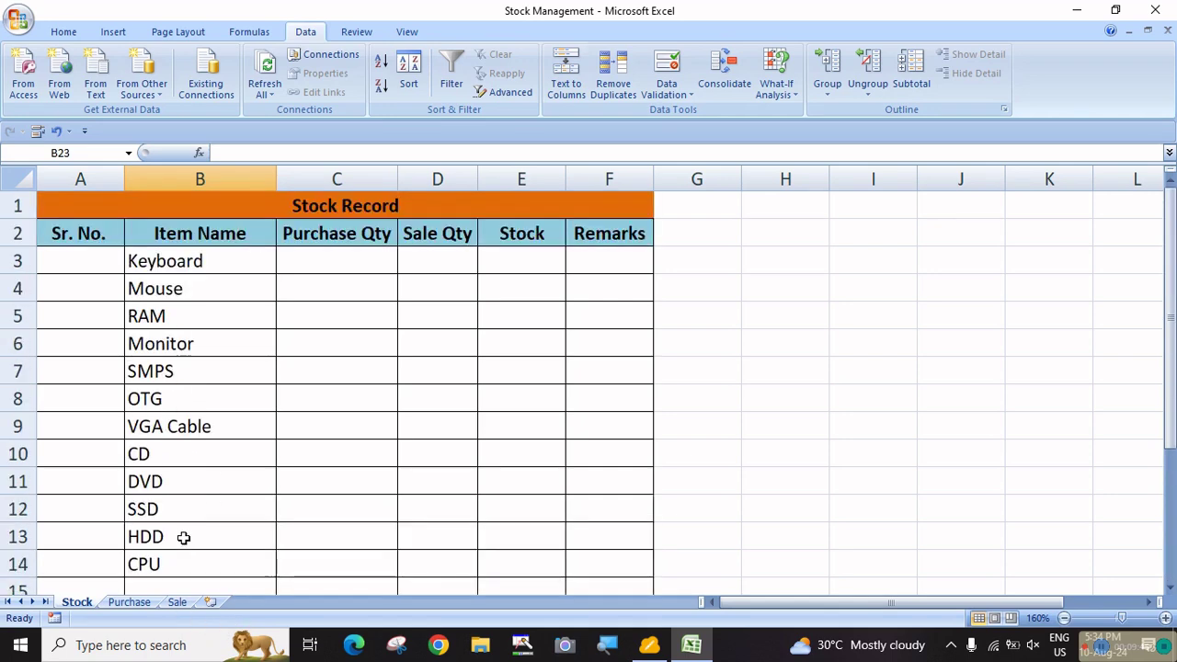
left_click(128, 601)
scroll(206, 450, "up", 4)
scroll(211, 430, "up", 2)
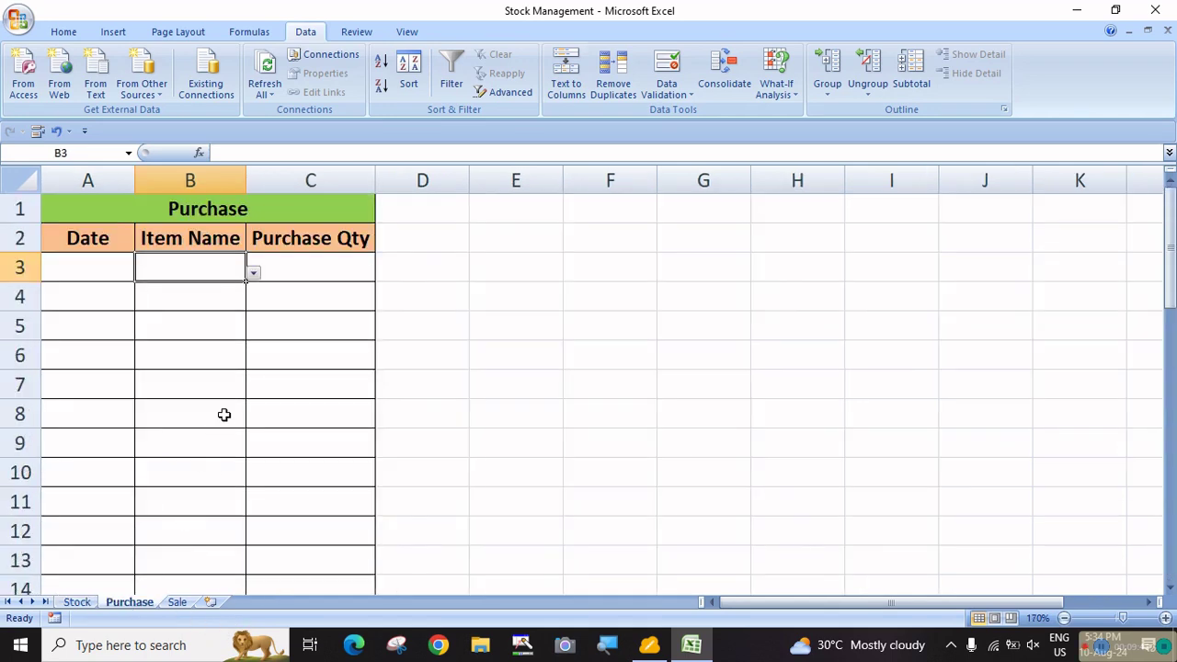
left_click(190, 302)
left_click(205, 270)
Apply List data validation with source =item_list to the Item Name cells from B3 down on the Sale sheet
left_click(179, 606)
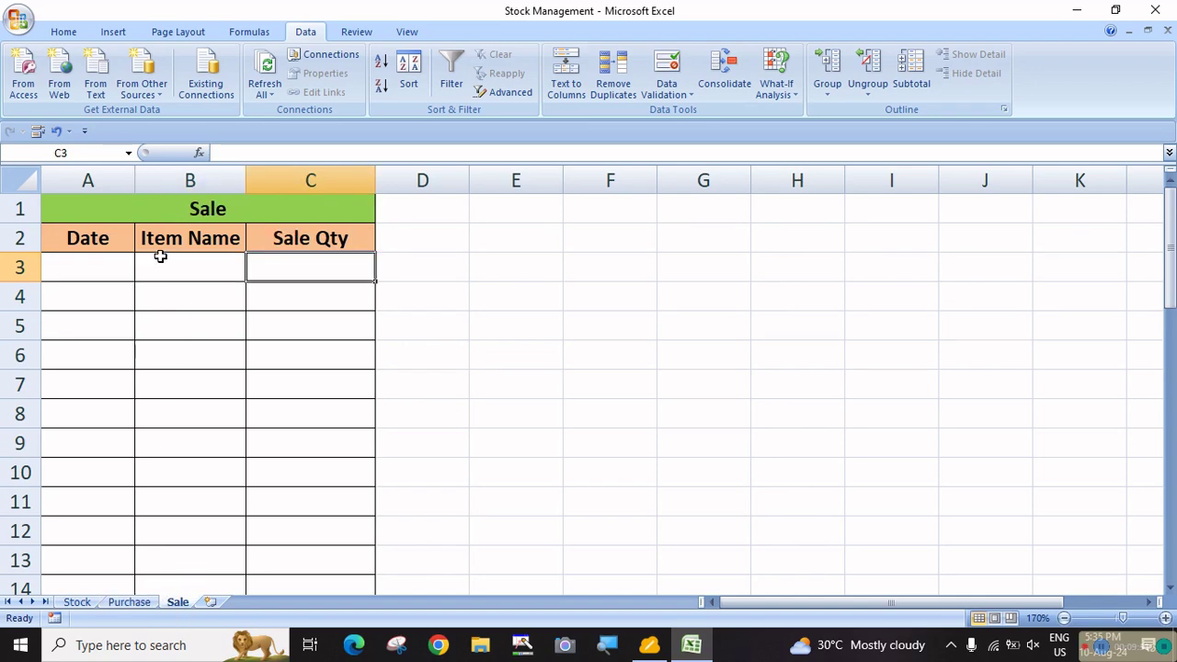
left_click_drag(160, 256, 171, 565)
scroll(171, 567, "up", 7)
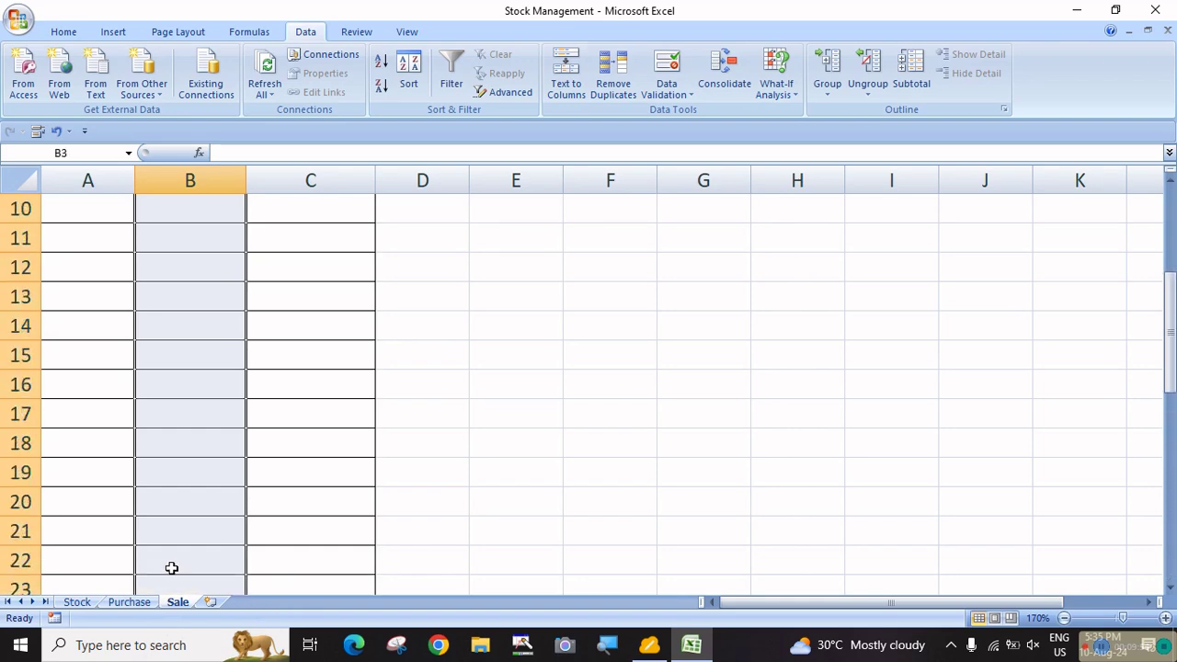
scroll(171, 567, "up", 3)
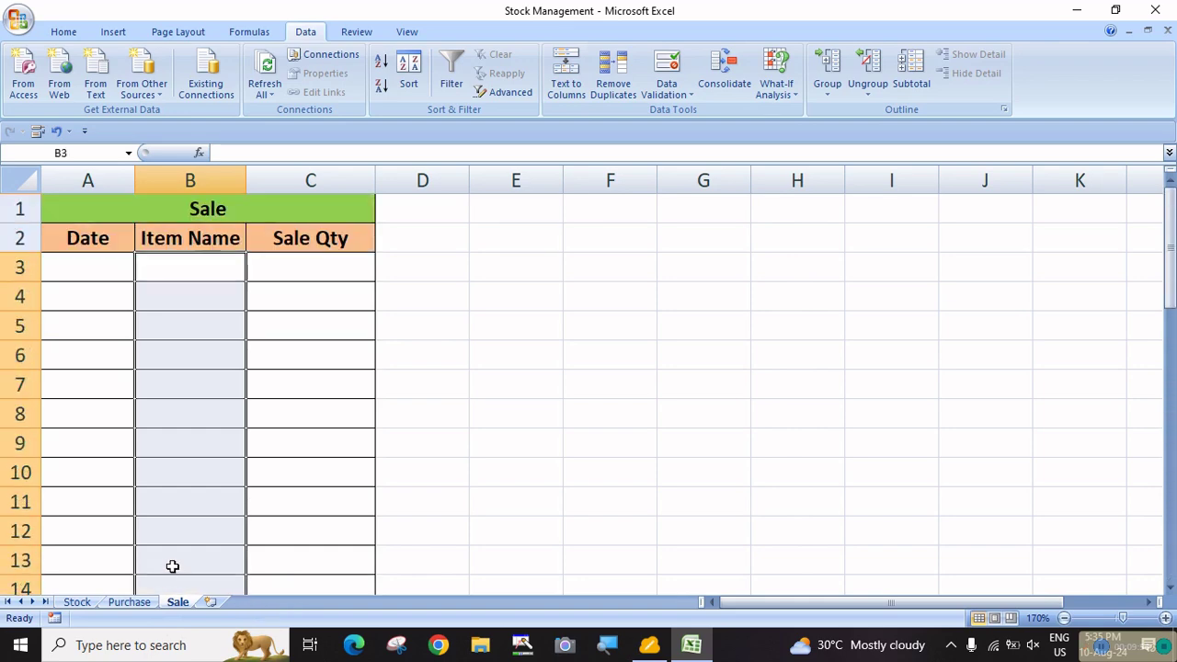
left_click(665, 73)
left_click(692, 359)
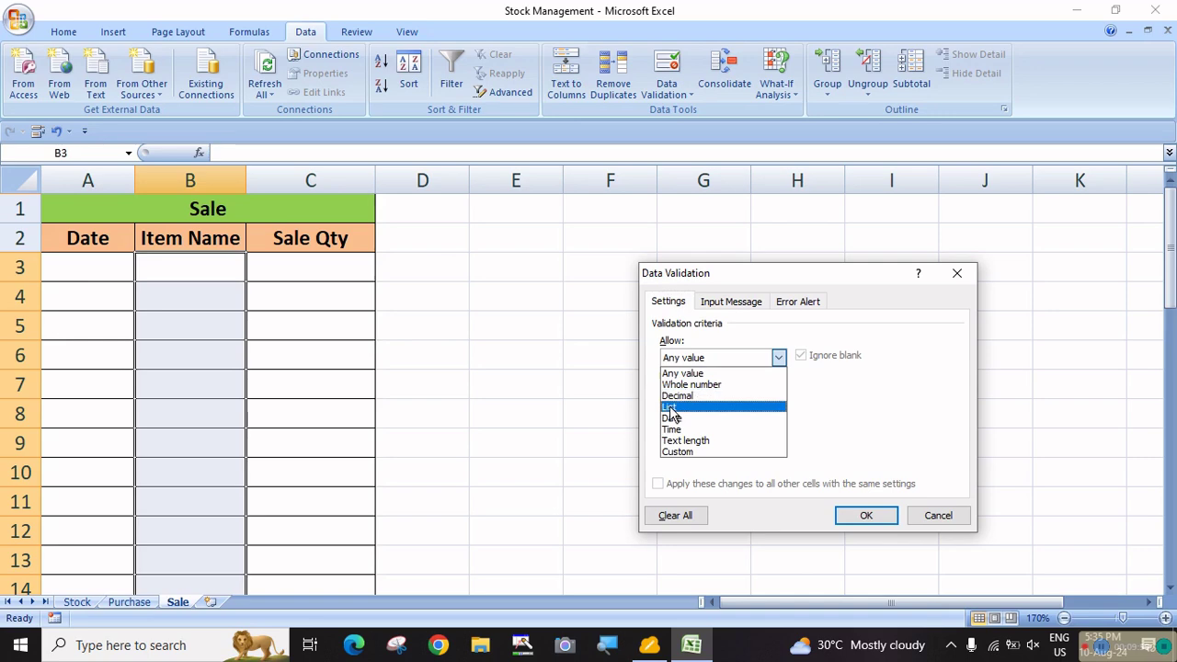
left_click(671, 407)
left_click(681, 426)
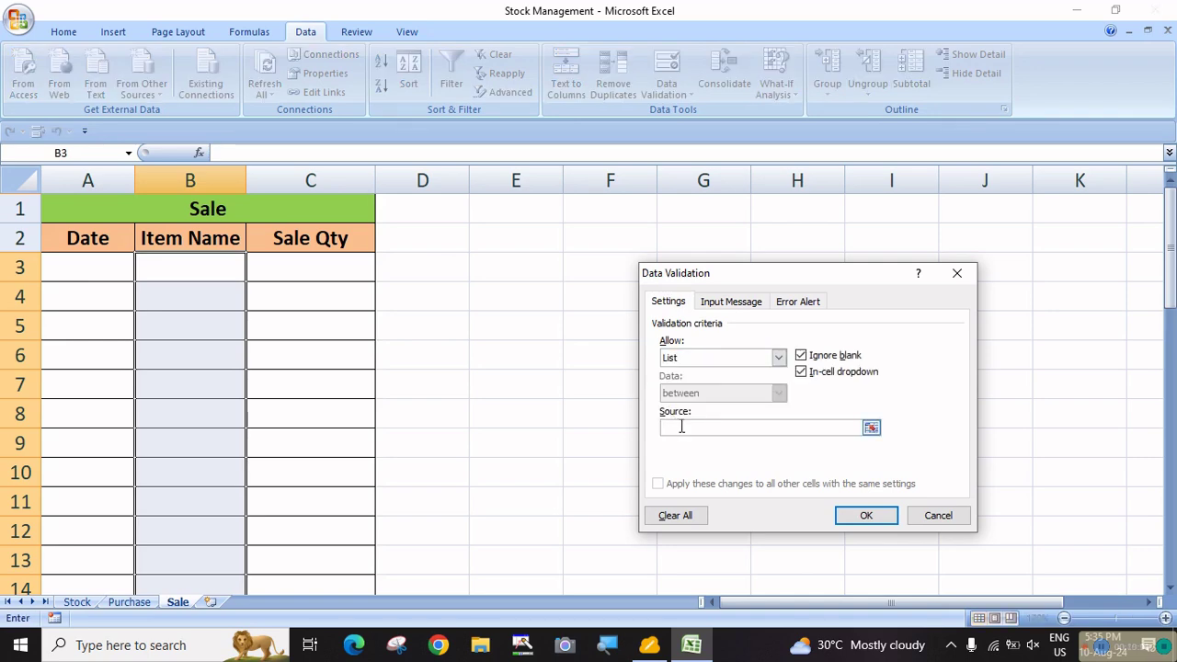
type("=item_list")
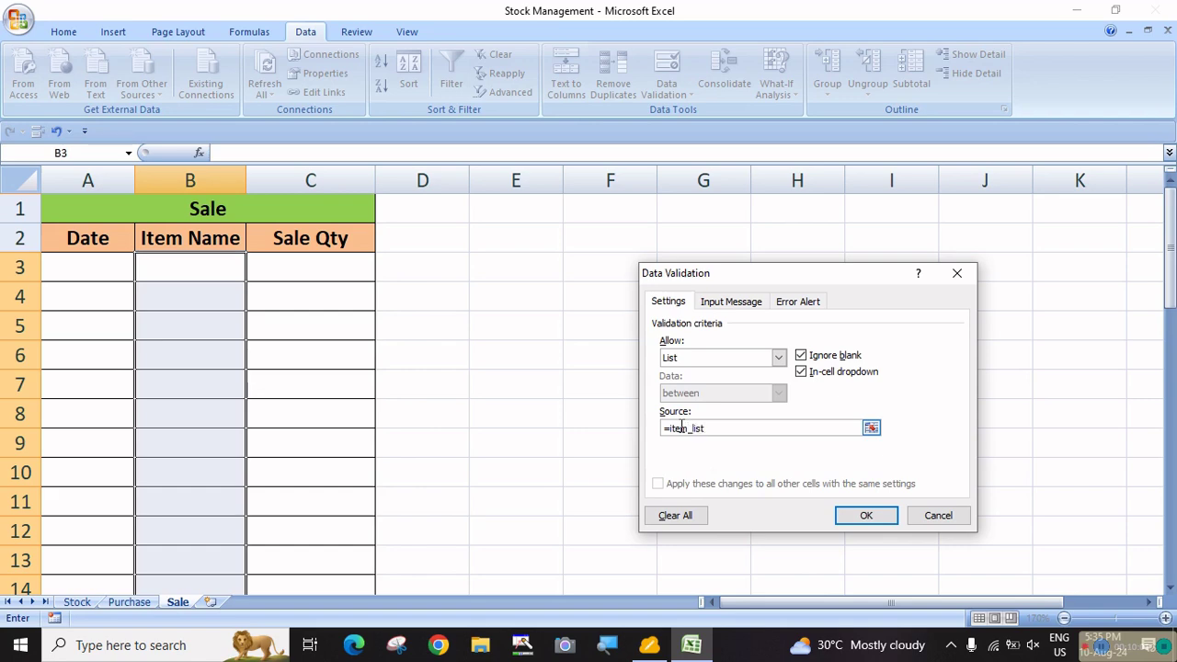
left_click(860, 516)
left_click(164, 332)
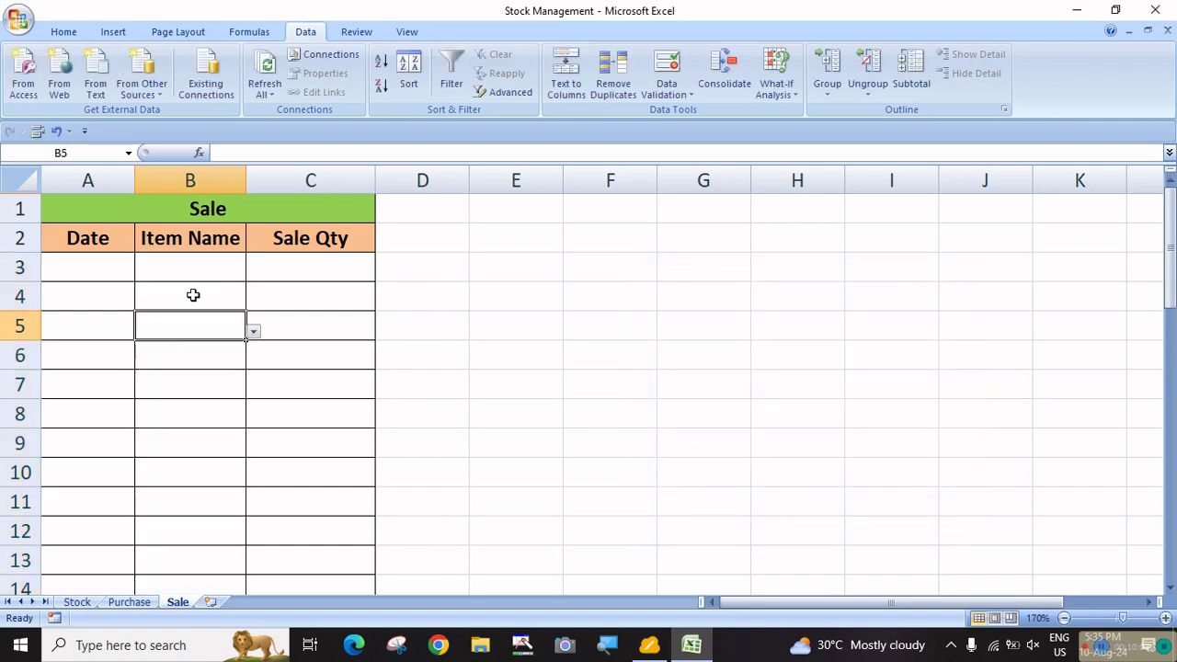
Check the item dropdown in cell B3 of the Sale sheet, looking through its list of names
left_click(202, 274)
left_click(253, 273)
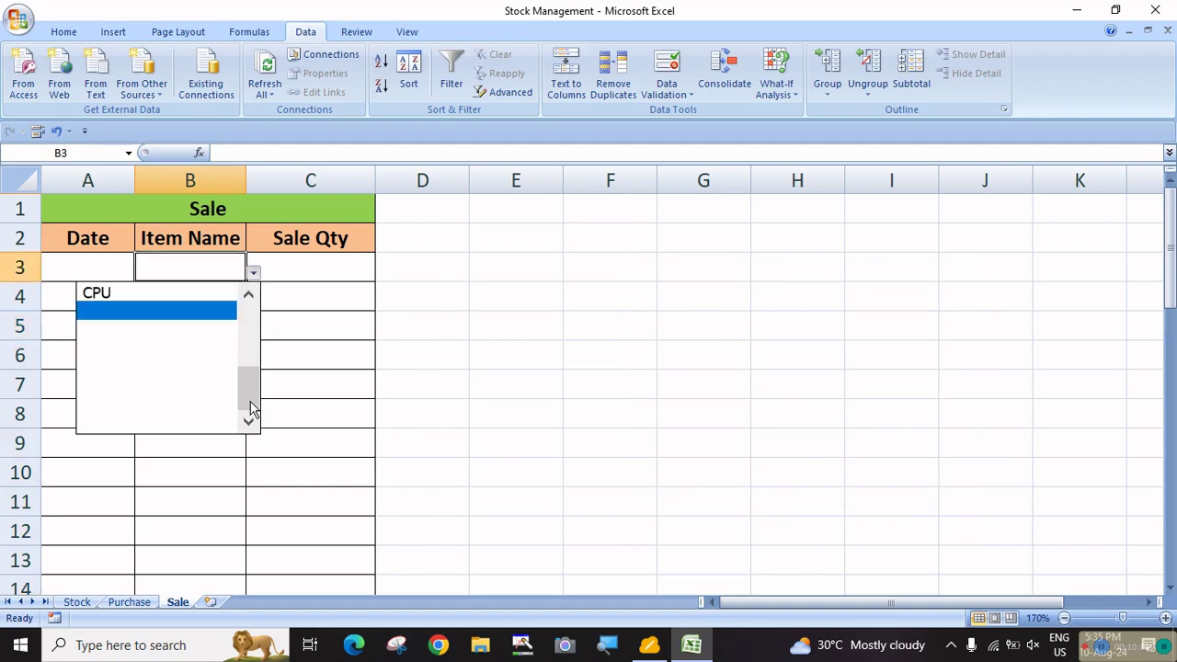
left_click_drag(251, 407, 252, 362)
left_click(599, 369)
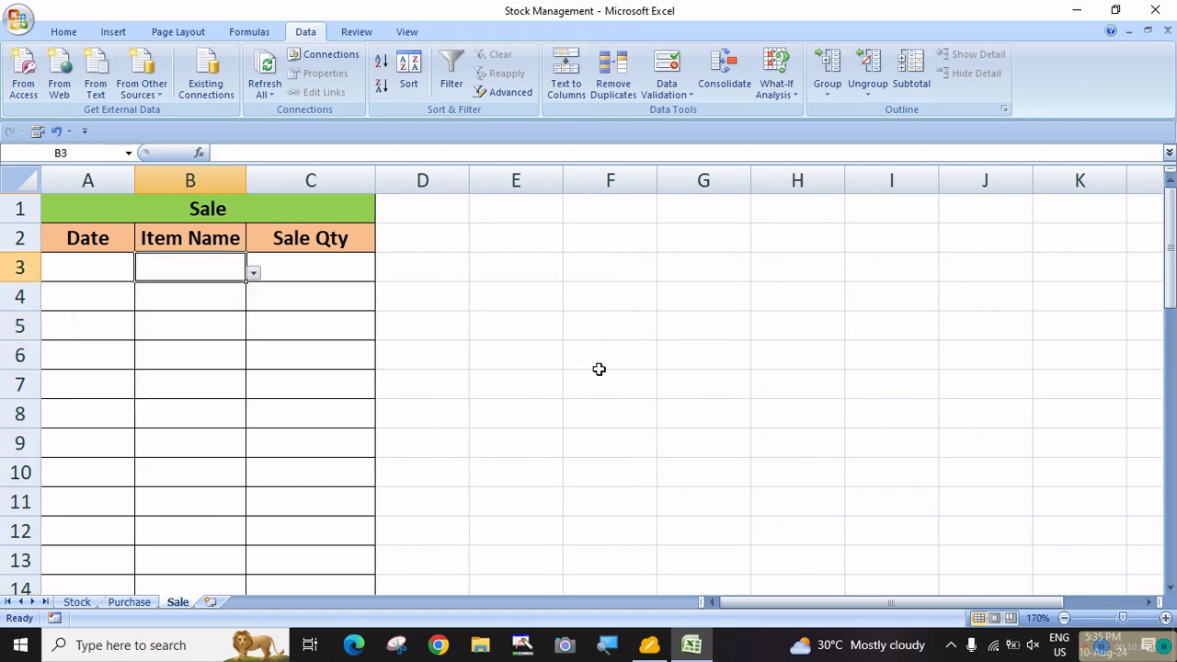
left_click(305, 327)
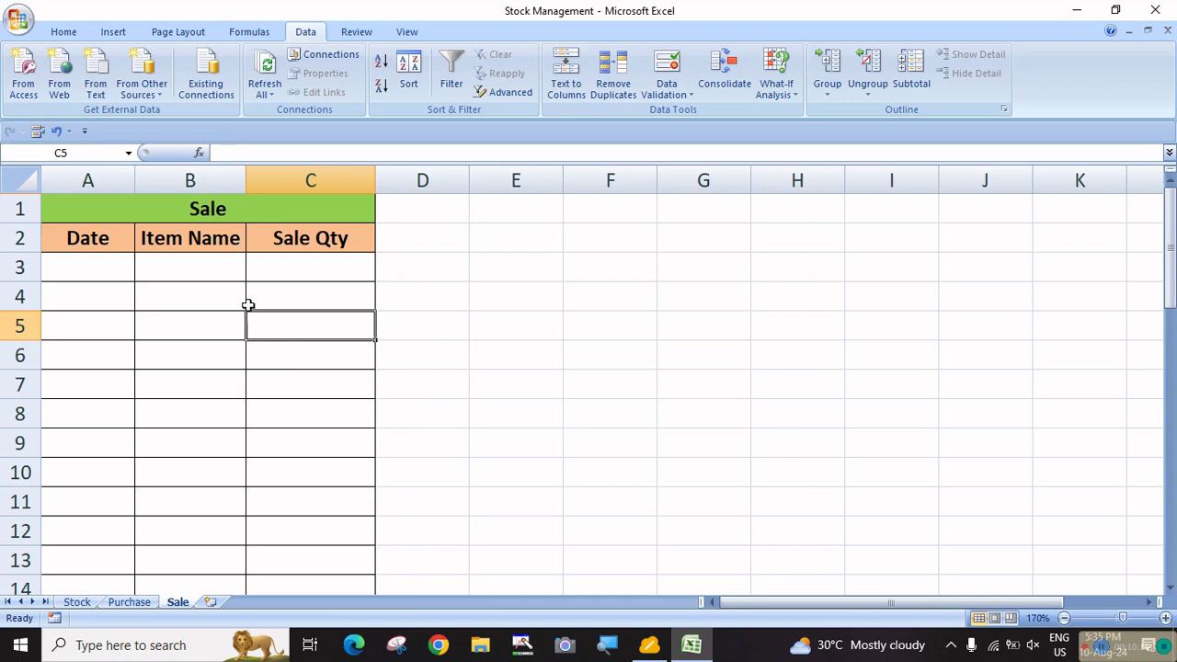
Choose Keyboard, Mouse and CPU from the item dropdowns in B3, B4 and B5 of the Purchase sheet
left_click(195, 270)
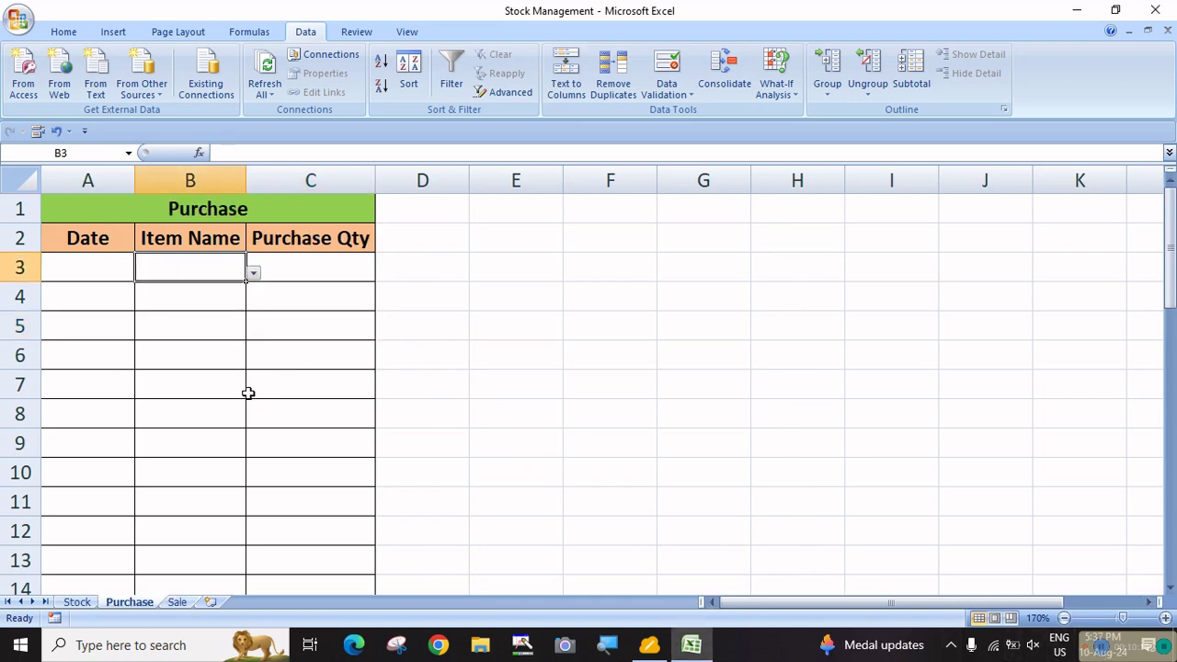
left_click(252, 274)
left_click_drag(253, 394, 251, 323)
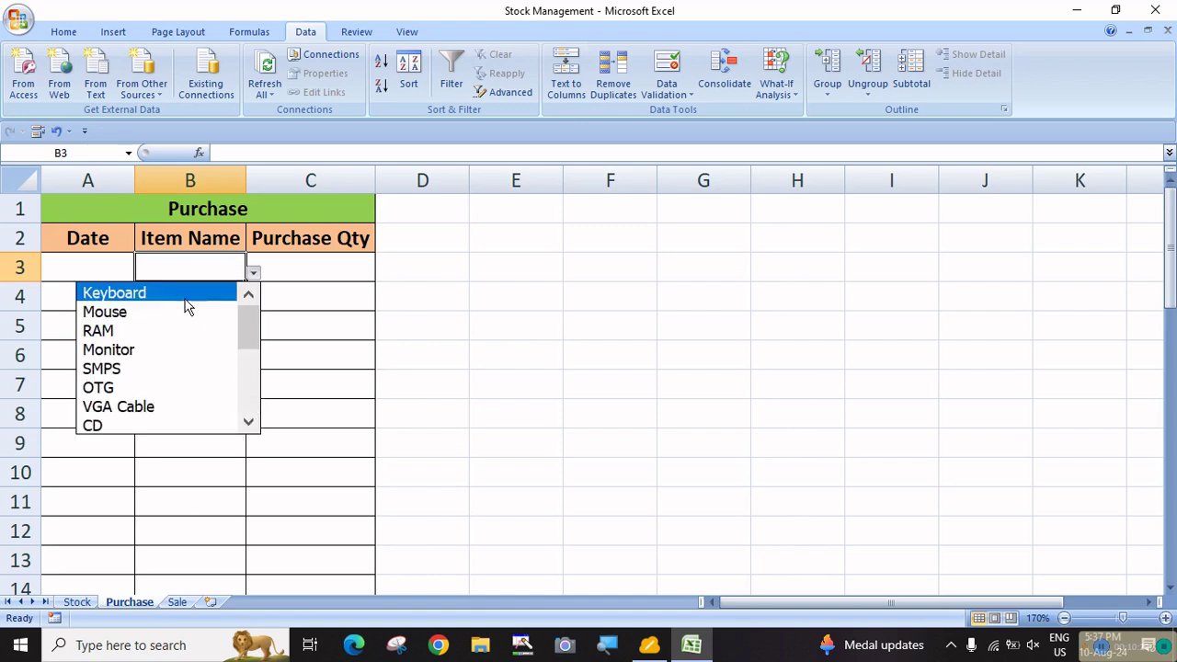
left_click(152, 295)
left_click(202, 302)
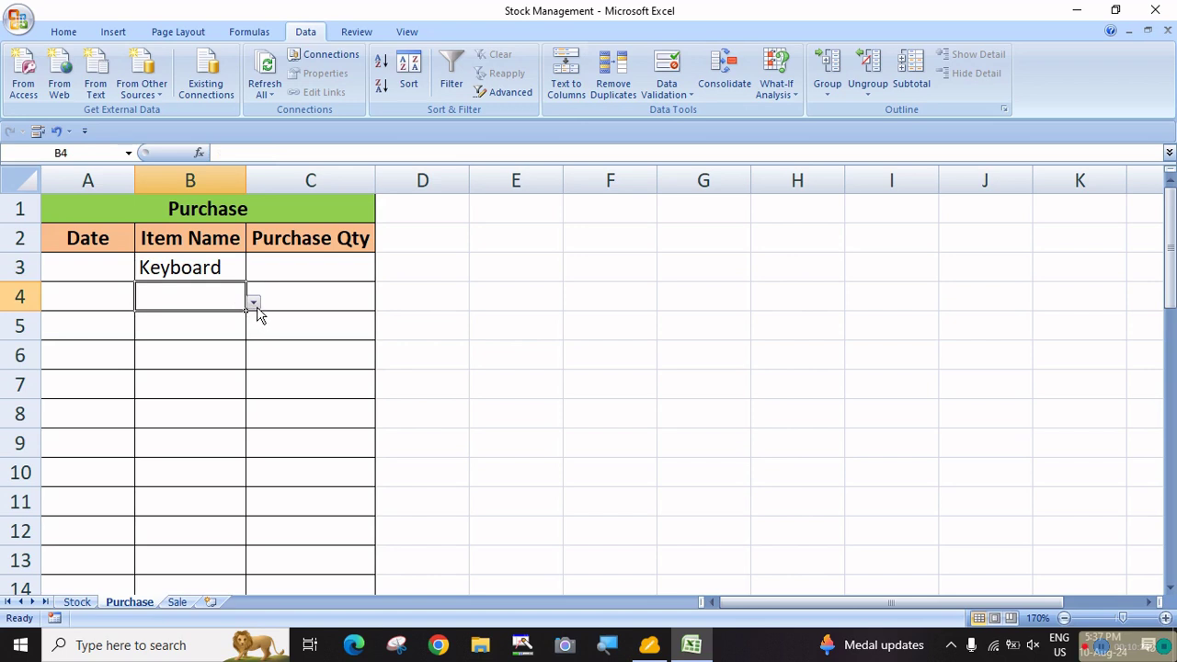
left_click(254, 303)
left_click_drag(252, 423, 250, 354)
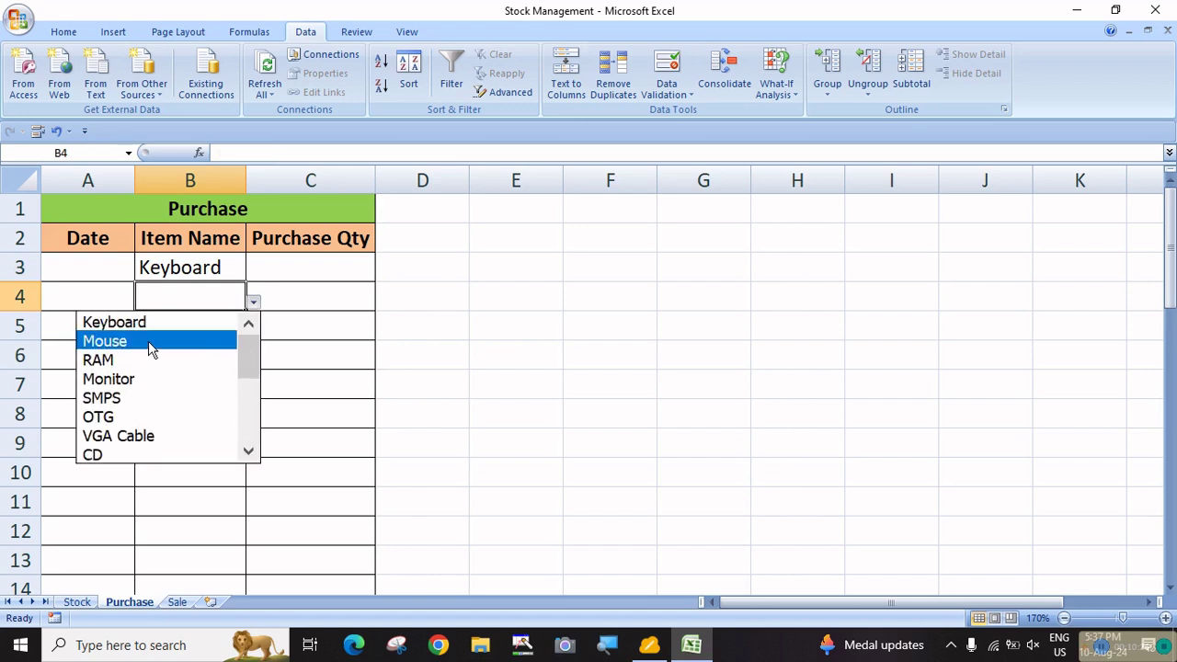
left_click(154, 341)
left_click(202, 325)
left_click(254, 331)
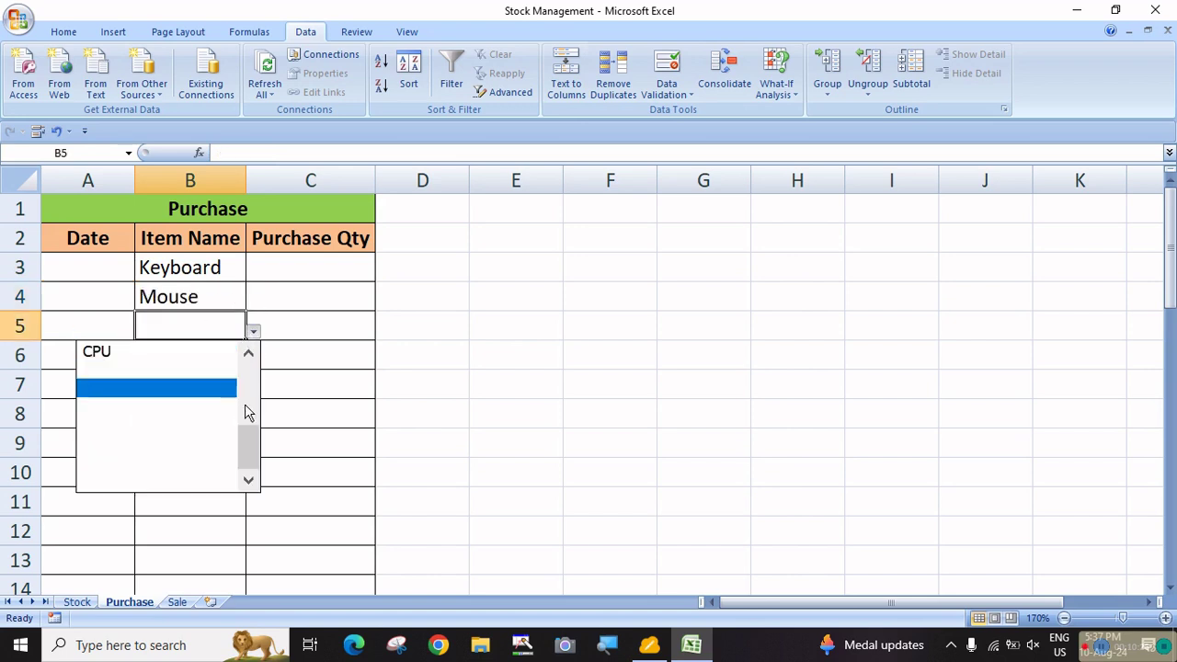
left_click(147, 351)
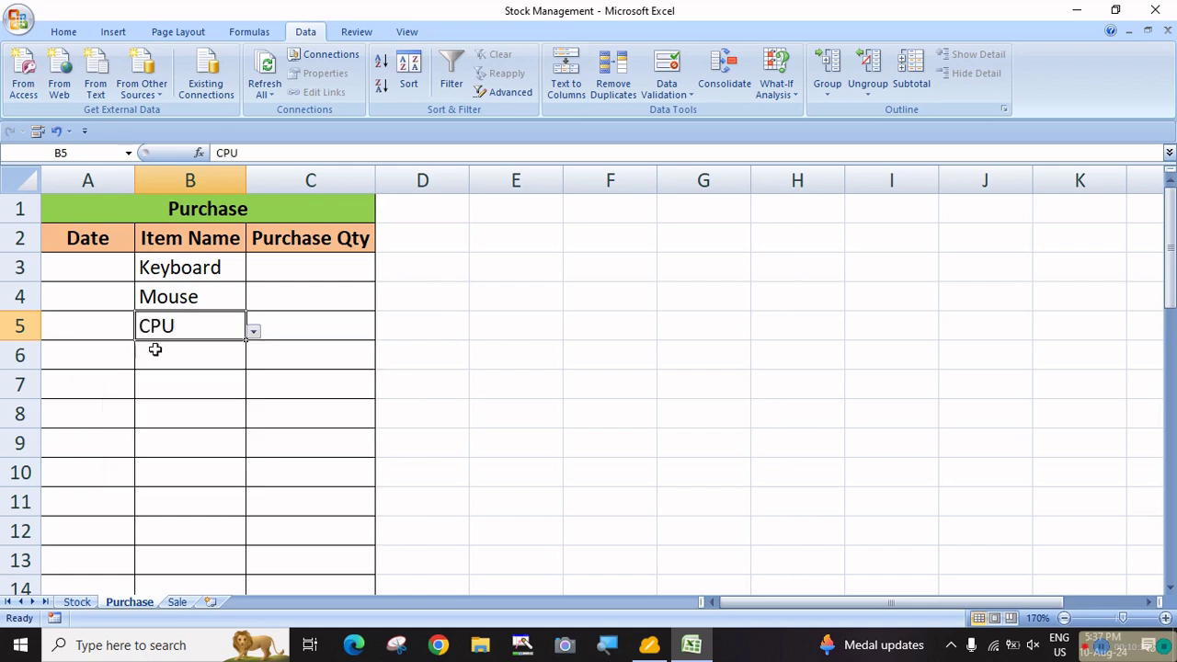
Enter the date 10-08-2024 in A3 of the Purchase sheet and copy it to A4:A5
left_click(95, 273)
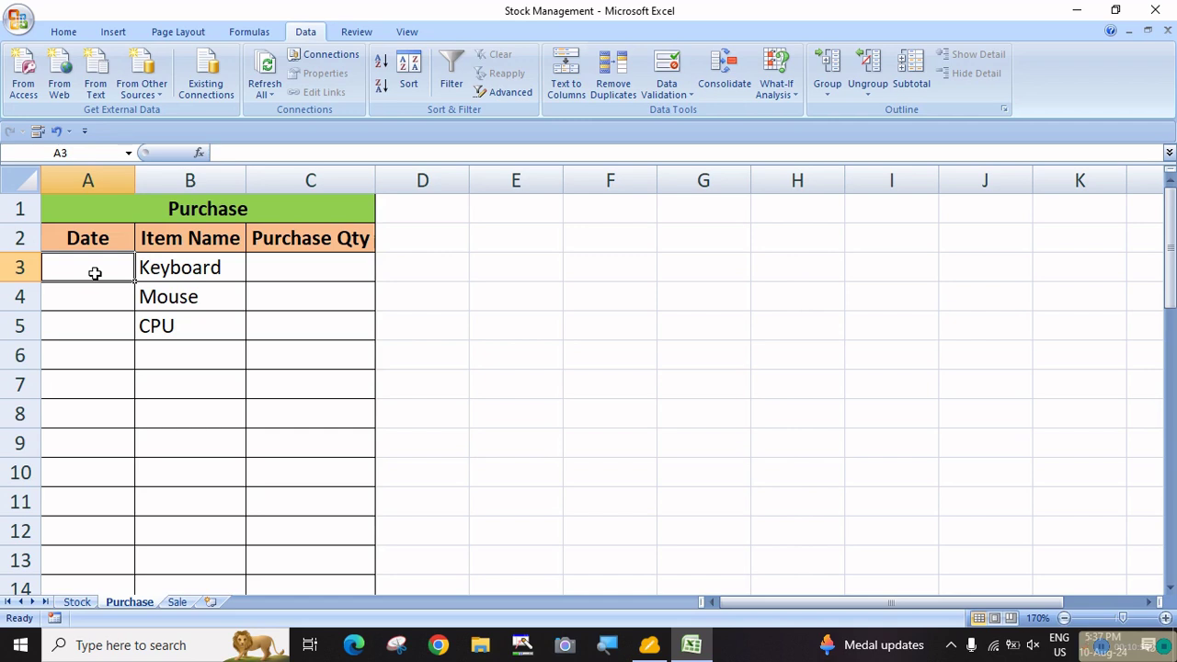
type("10-0")
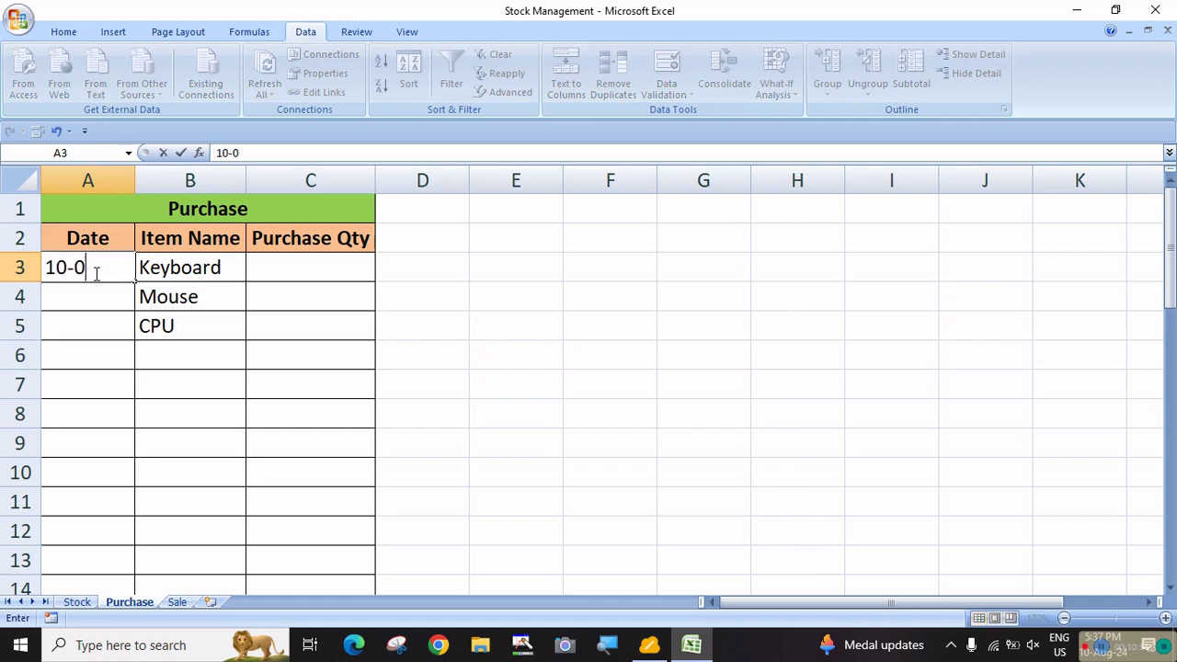
type("8-2024")
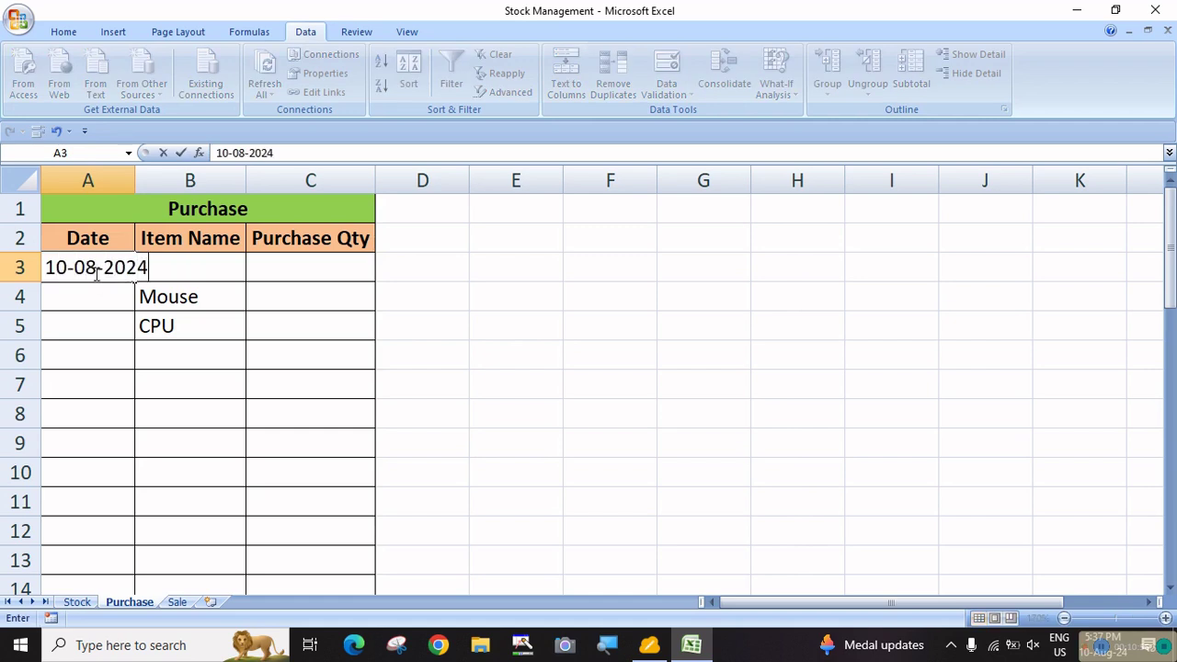
key("Return")
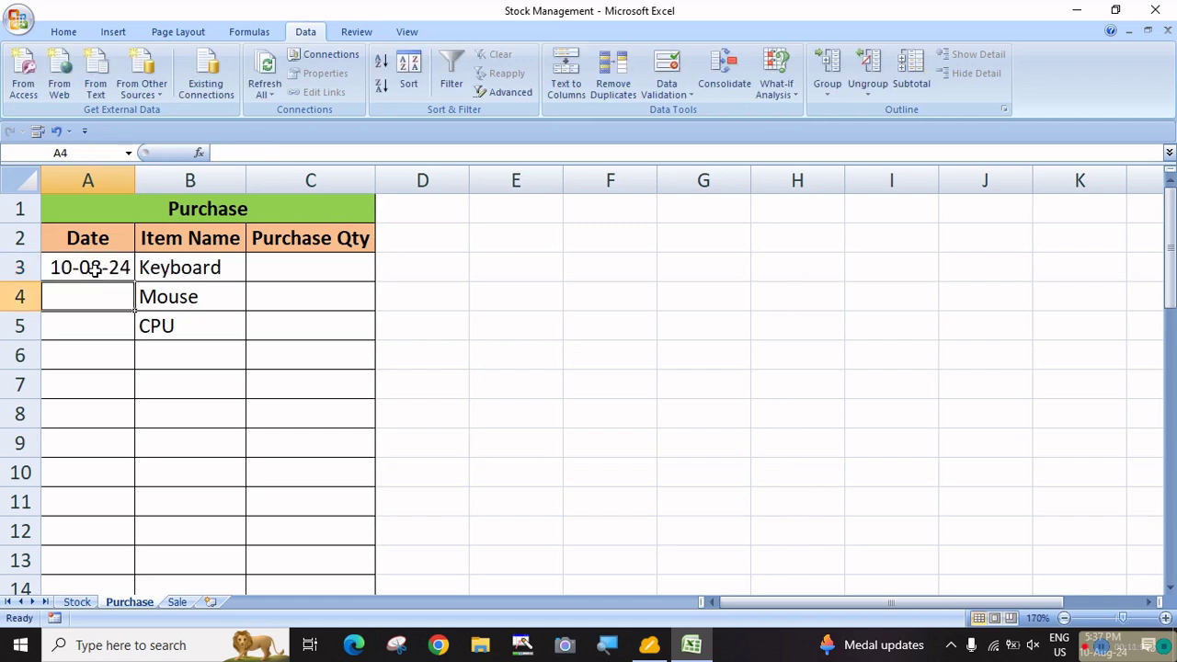
left_click(95, 269)
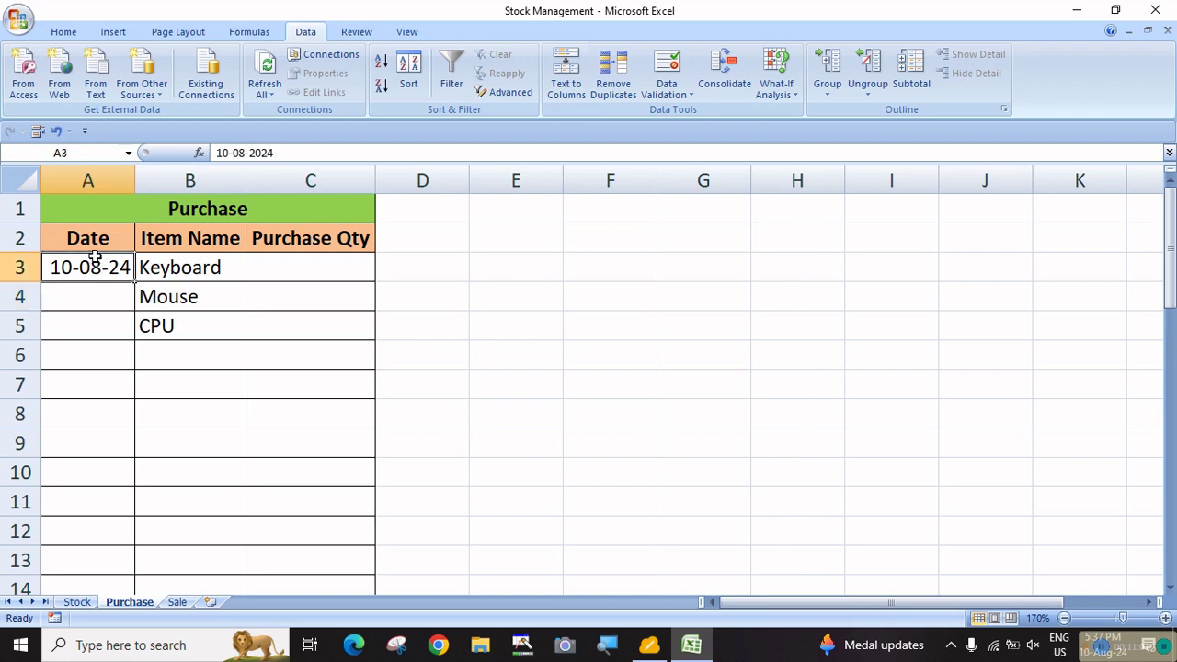
key("ctrl+c")
left_click_drag(92, 299, 92, 328)
key("ctrl+v")
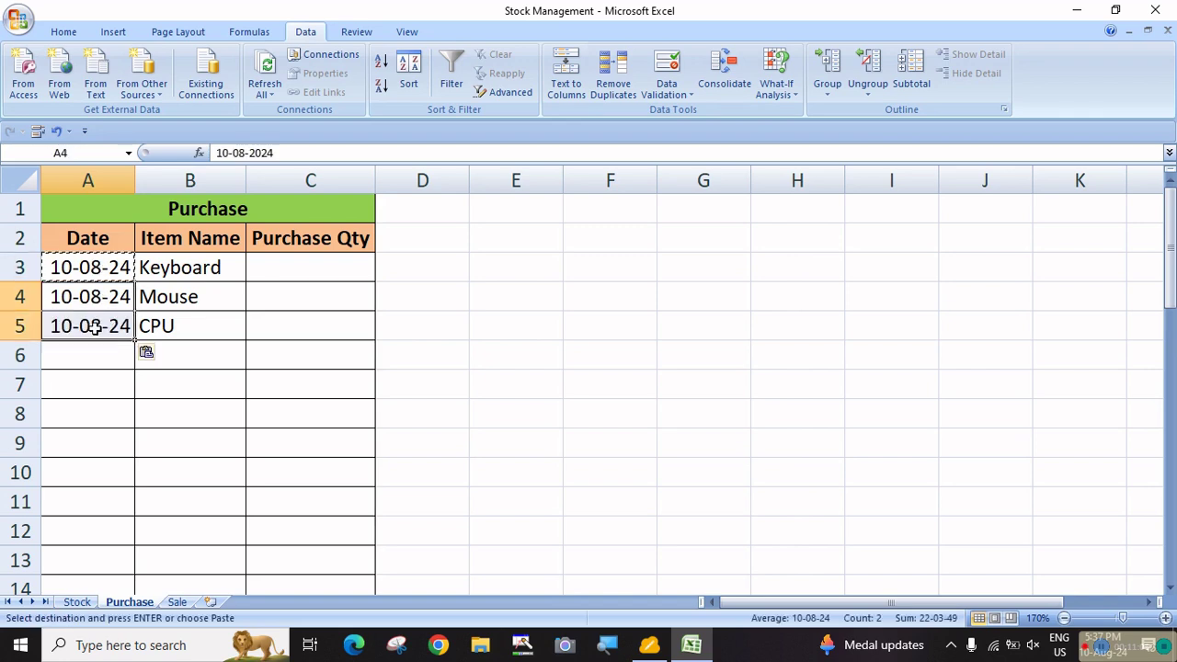
left_click(353, 363)
Enter the purchase quantities 40 for Keyboard, 40 for Mouse and 35 for CPU in C3:C5
left_click(184, 268)
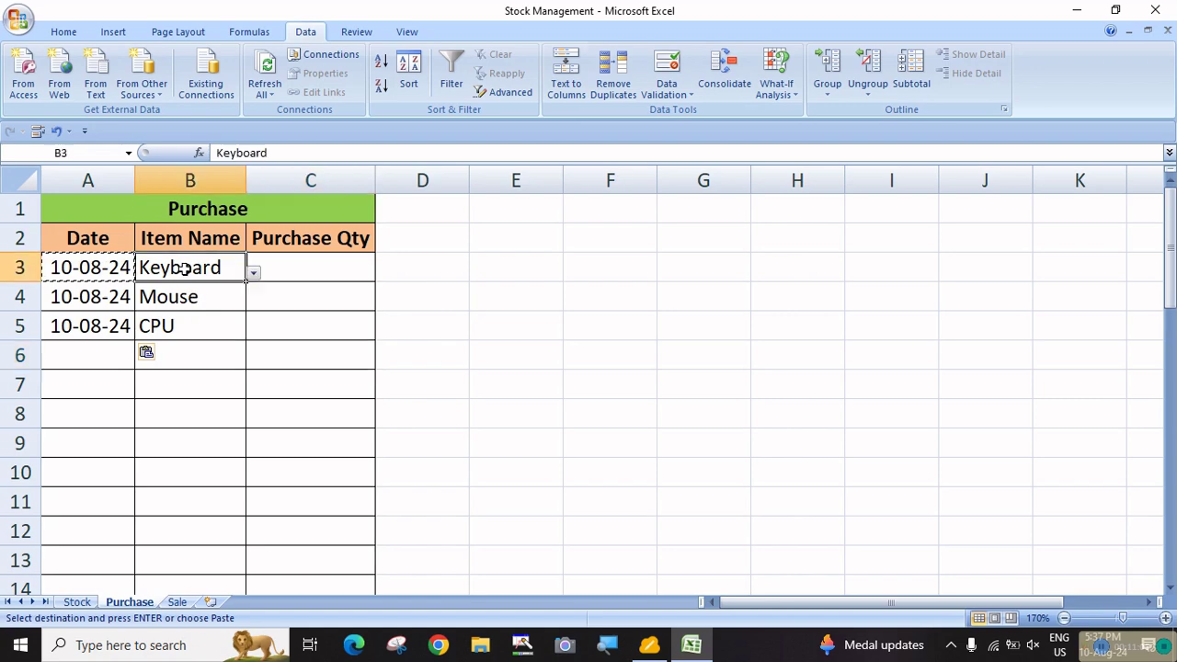
left_click(309, 267)
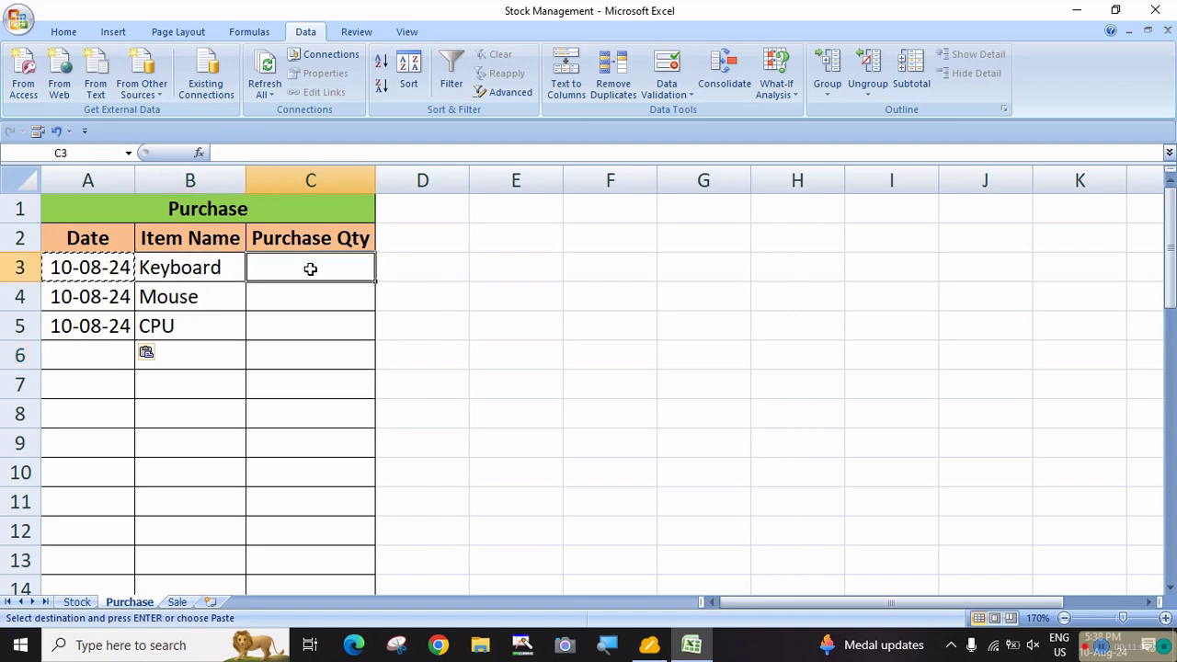
type("40")
key("Return")
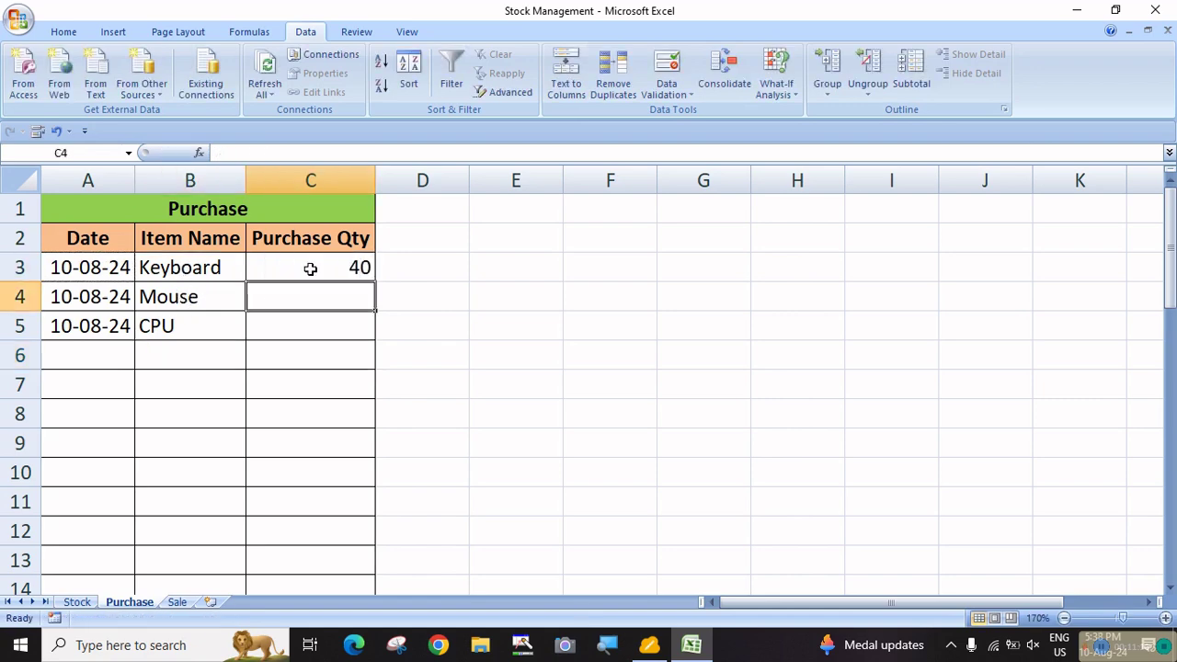
type("40")
key("Return")
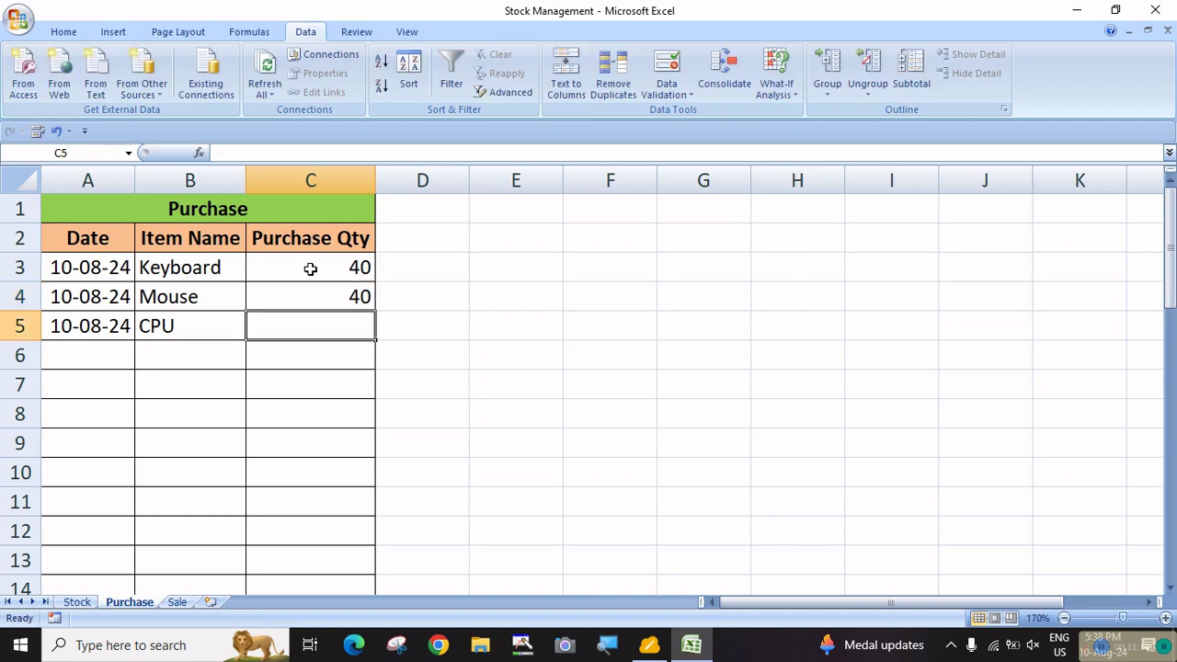
type("35")
key("Return")
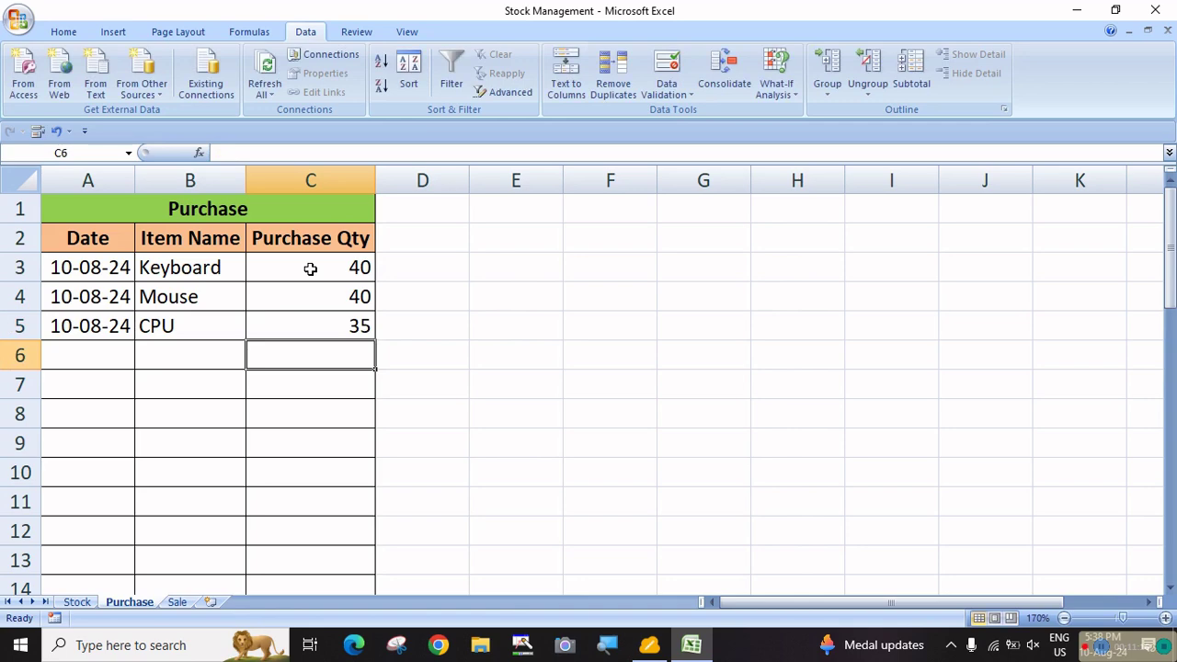
Enter the date 11-08-2024 in A3 of the Sale sheet
left_click(177, 603)
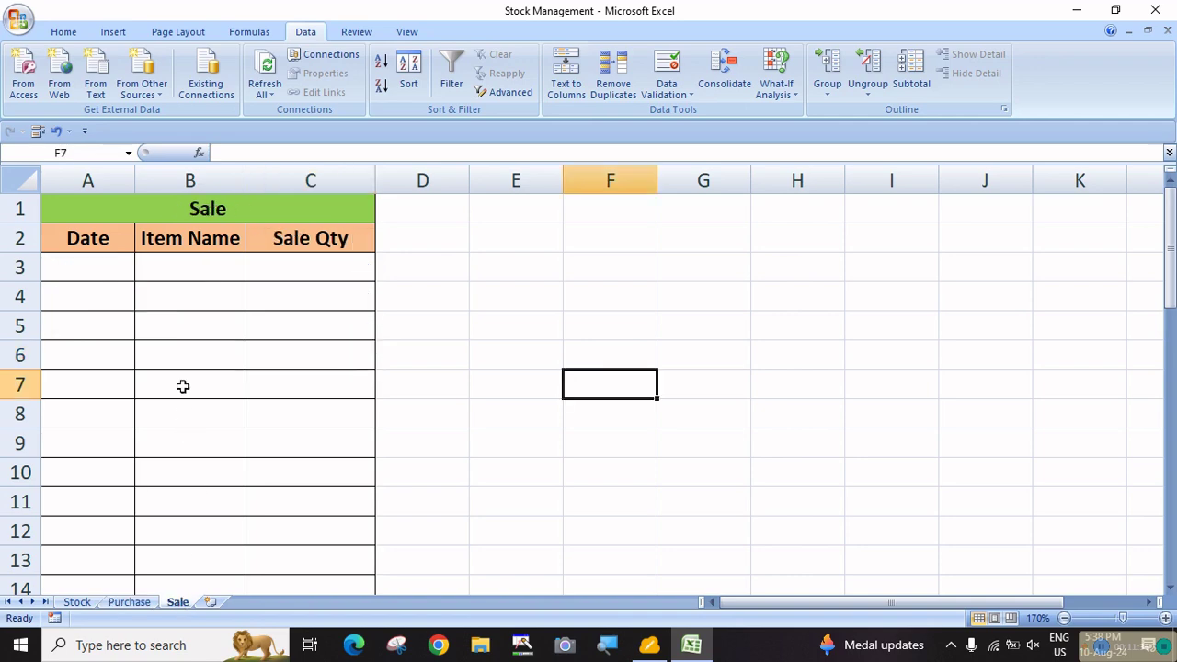
left_click(105, 272)
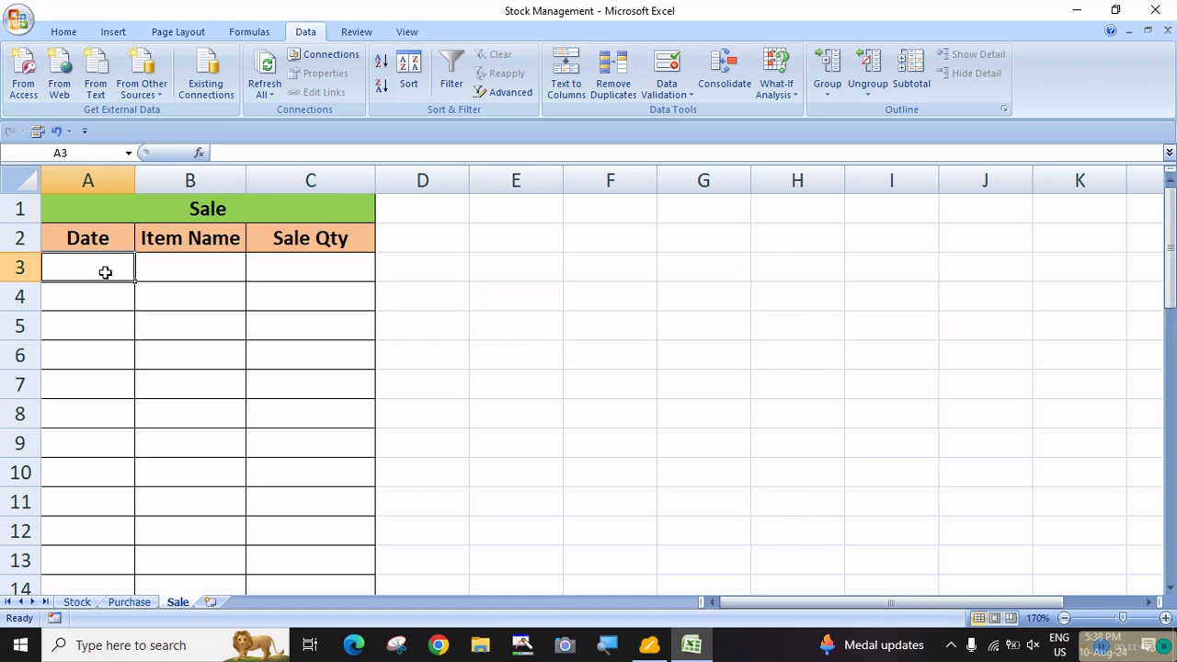
type("11-")
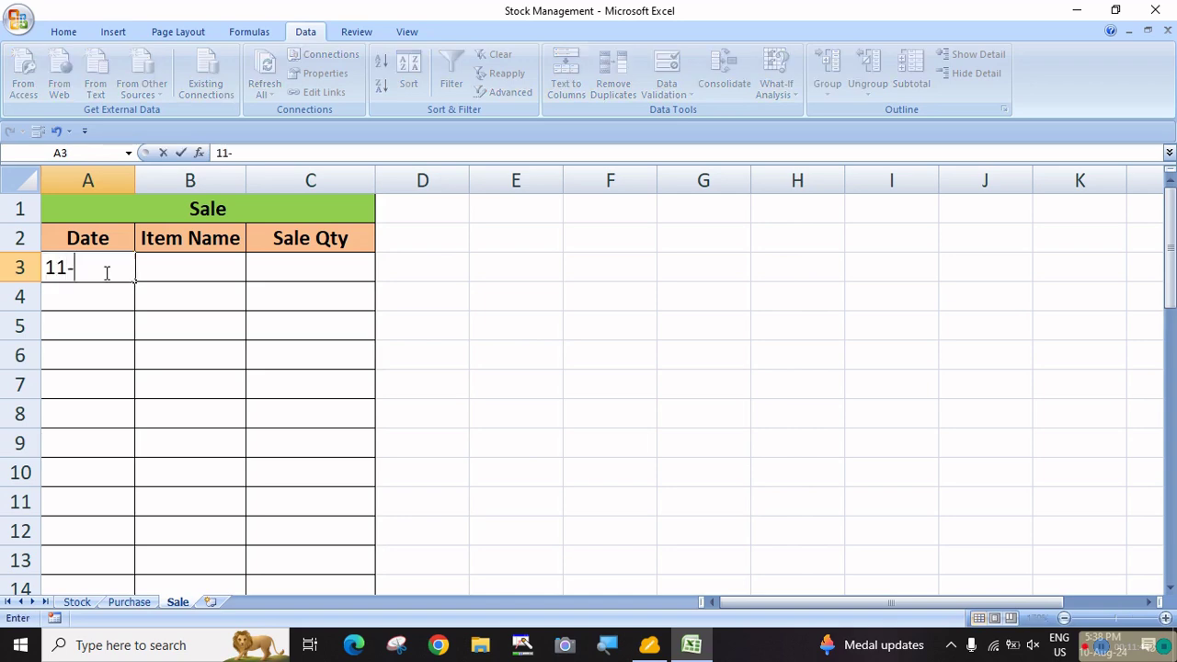
type("08-02")
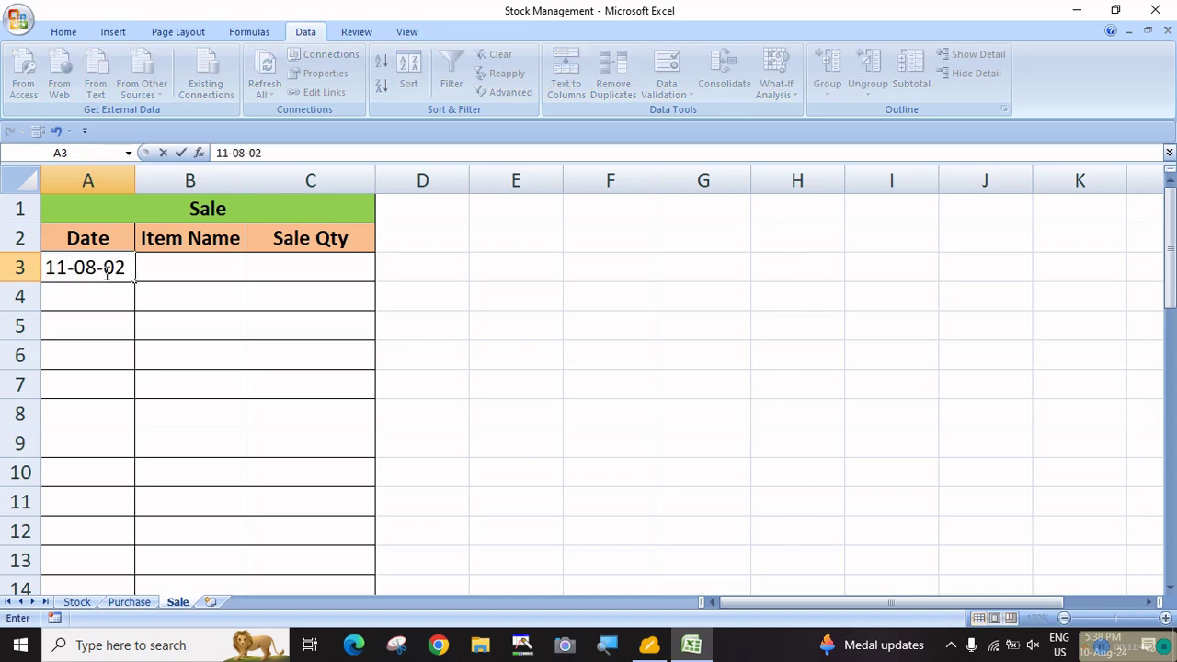
key("BackSpace")
key("BackSpace")
type("2024")
key("Return")
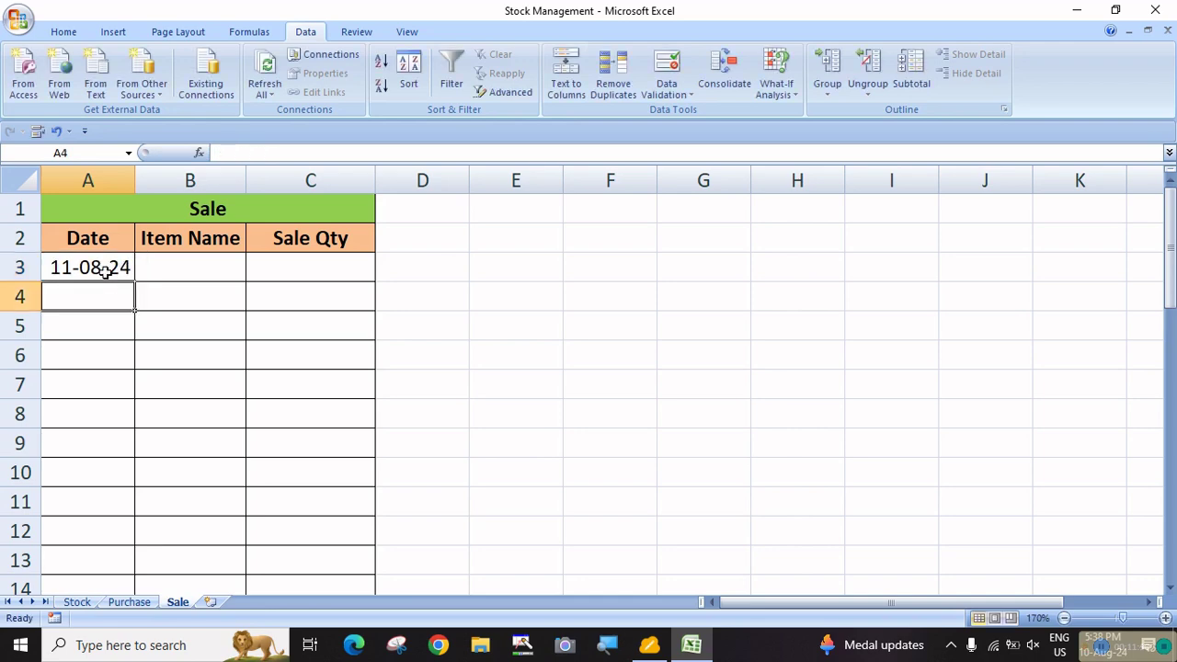
Enter the dates 12-08-2024 and 13-08-2024 in A4 and A5 of the Sale sheet
left_click(106, 272)
key("ctrl+c")
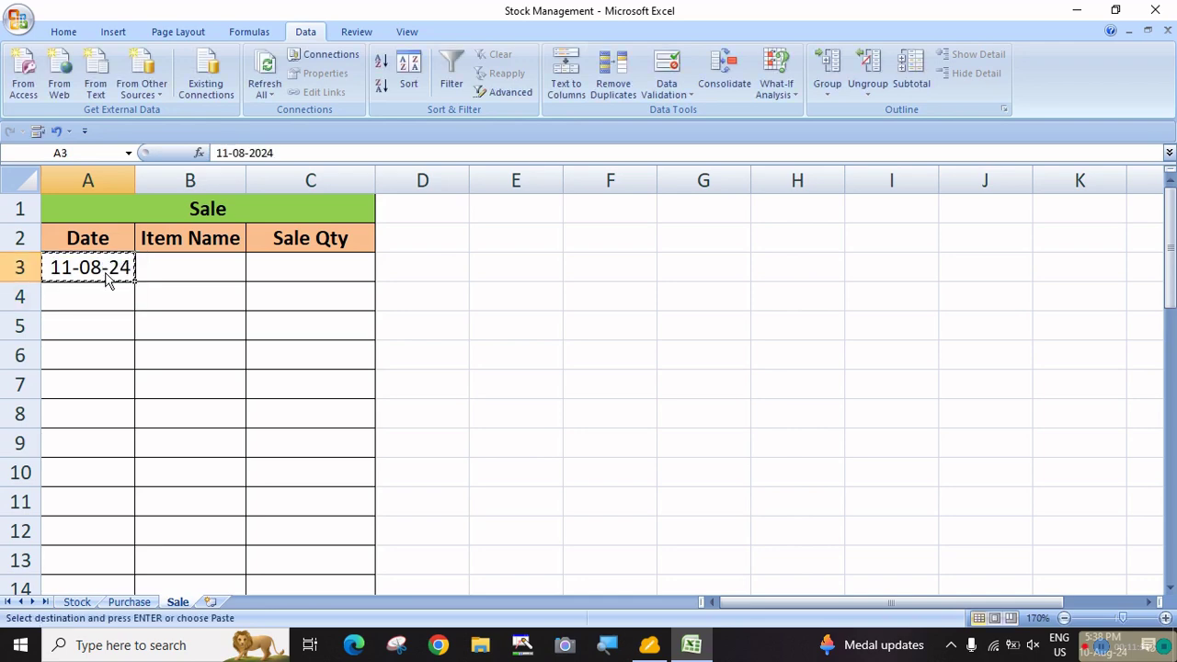
left_click(105, 297)
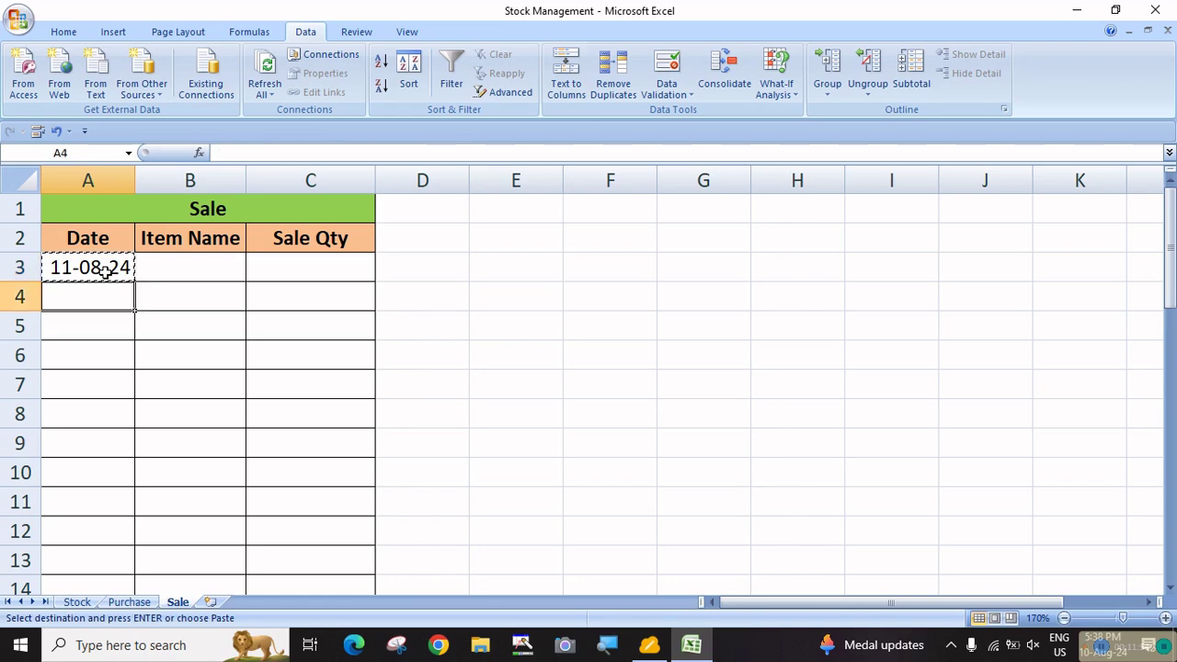
type("12-08-20")
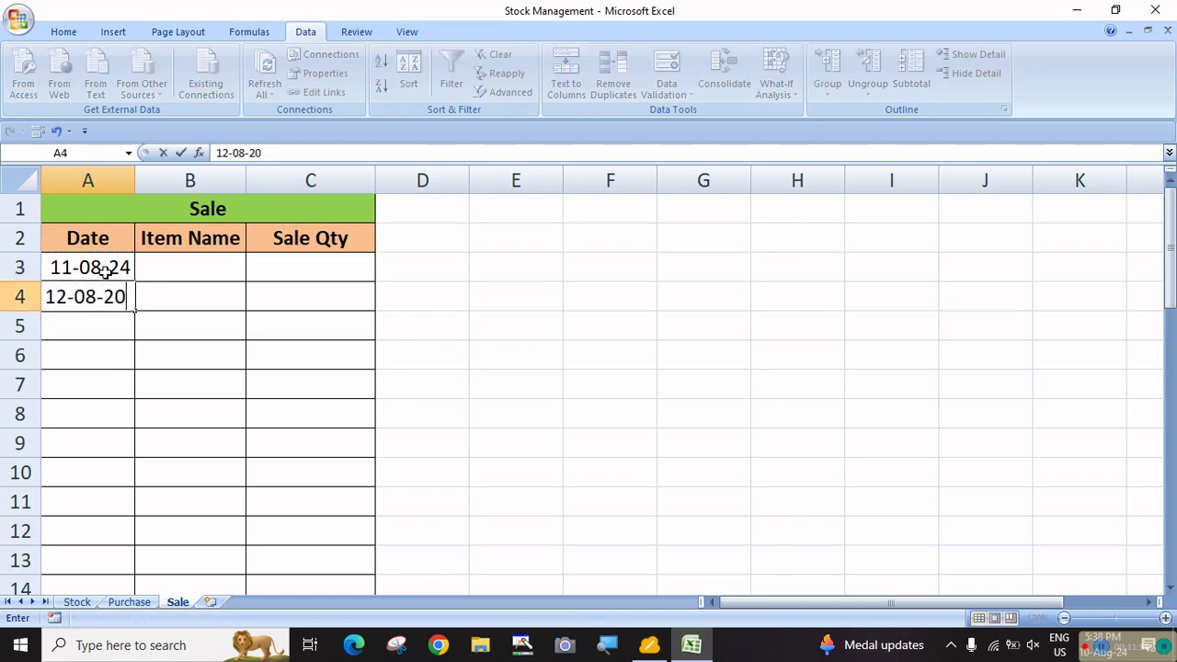
type("24")
key("Return")
type("13-")
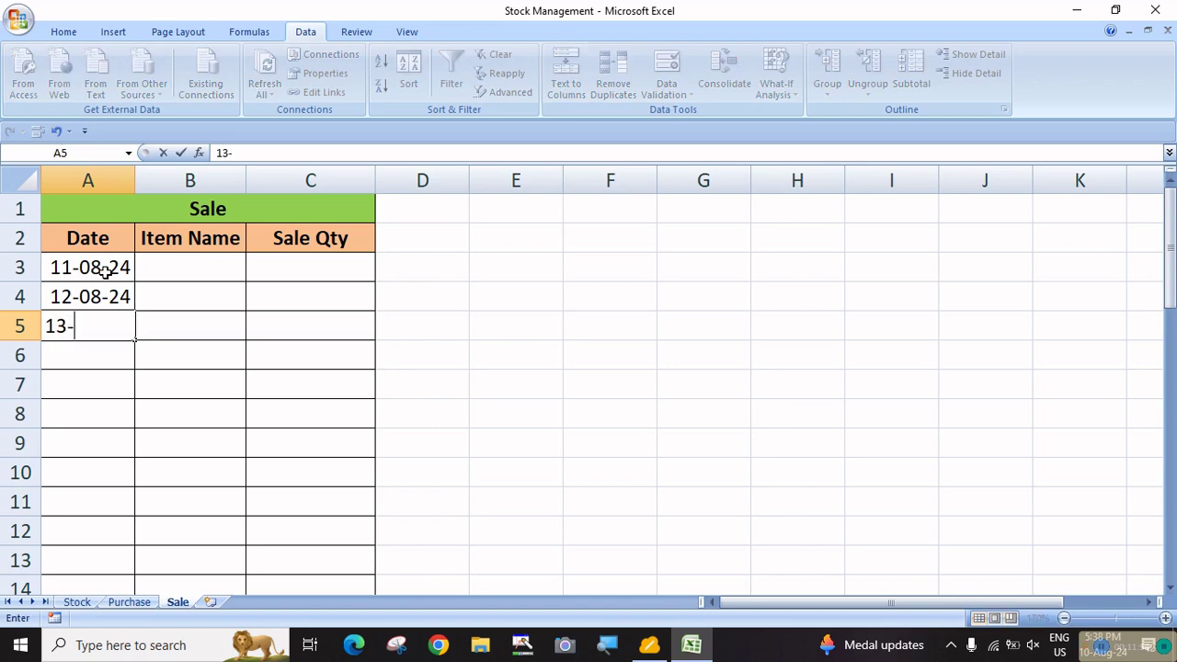
type("08-2024")
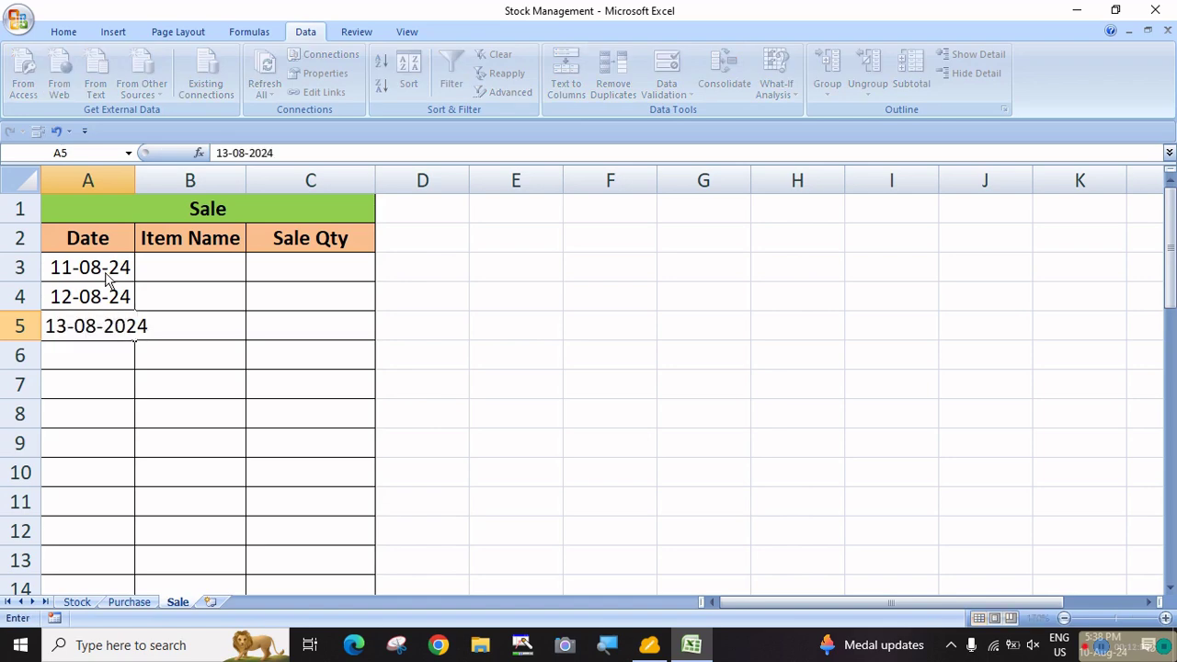
key("Return")
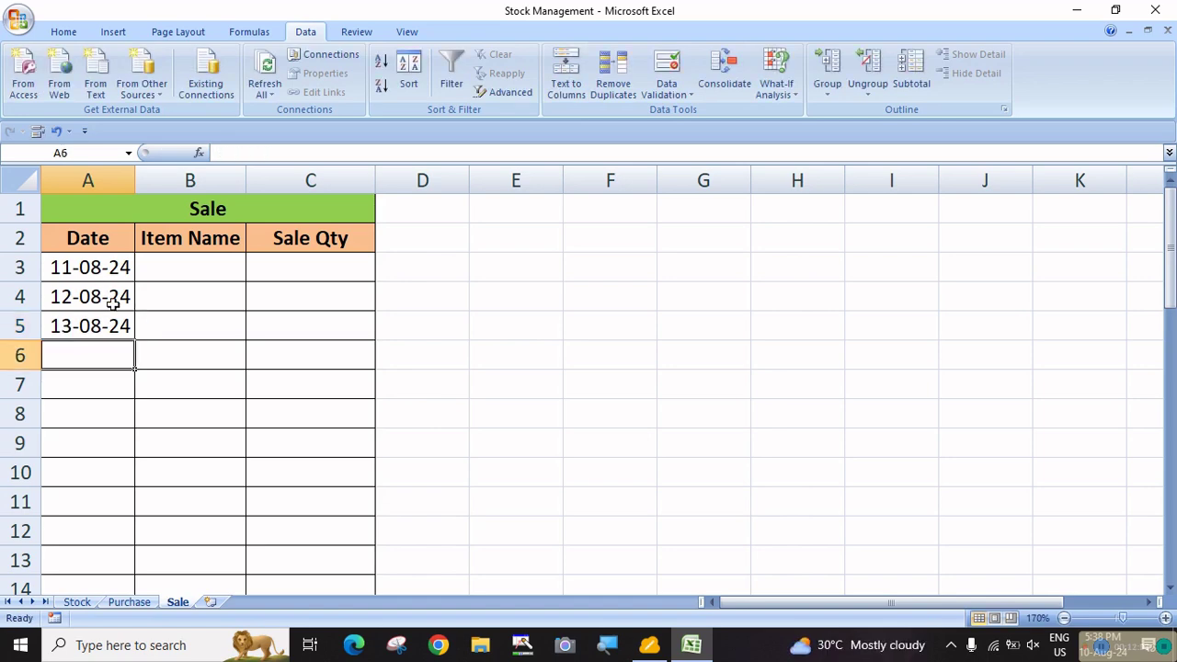
Record the first sale in row 3 by choosing CPU as the item and entering a sale quantity of 5
left_click(200, 267)
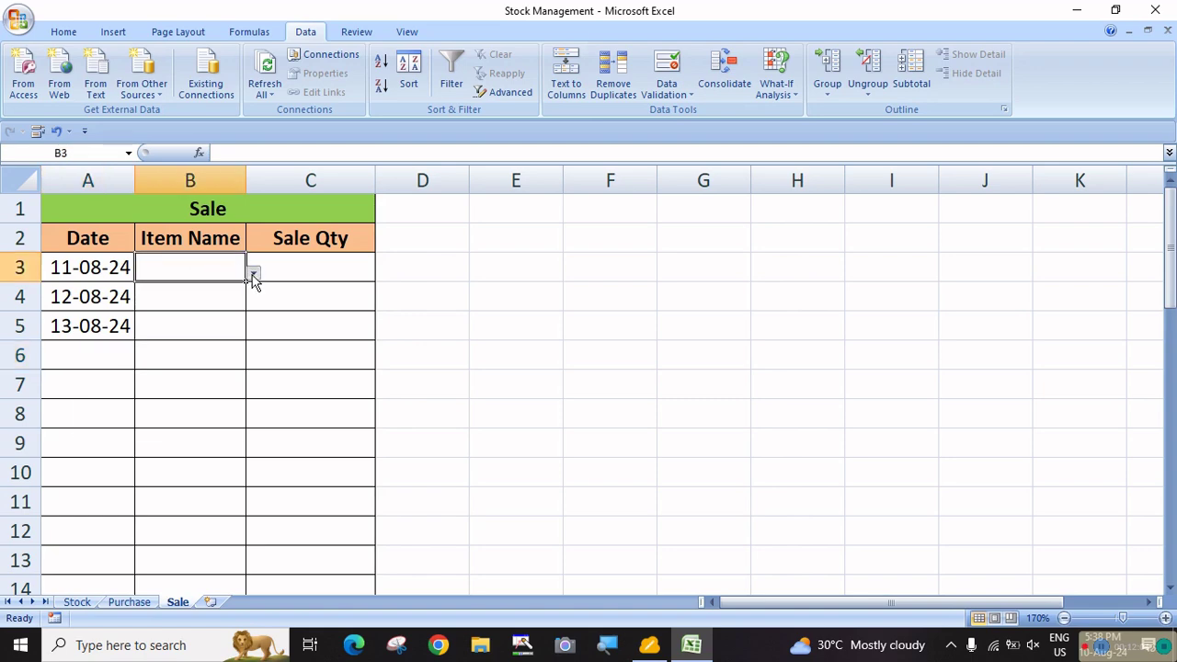
left_click(253, 276)
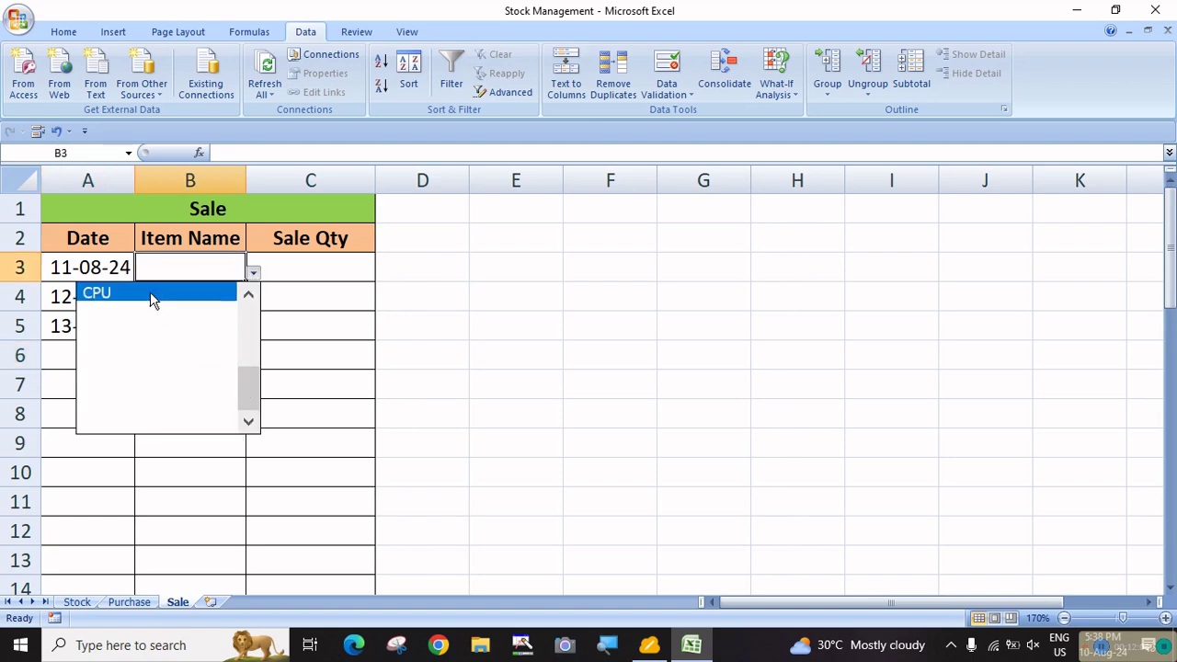
left_click(150, 292)
left_click(287, 263)
type("5")
key("Return")
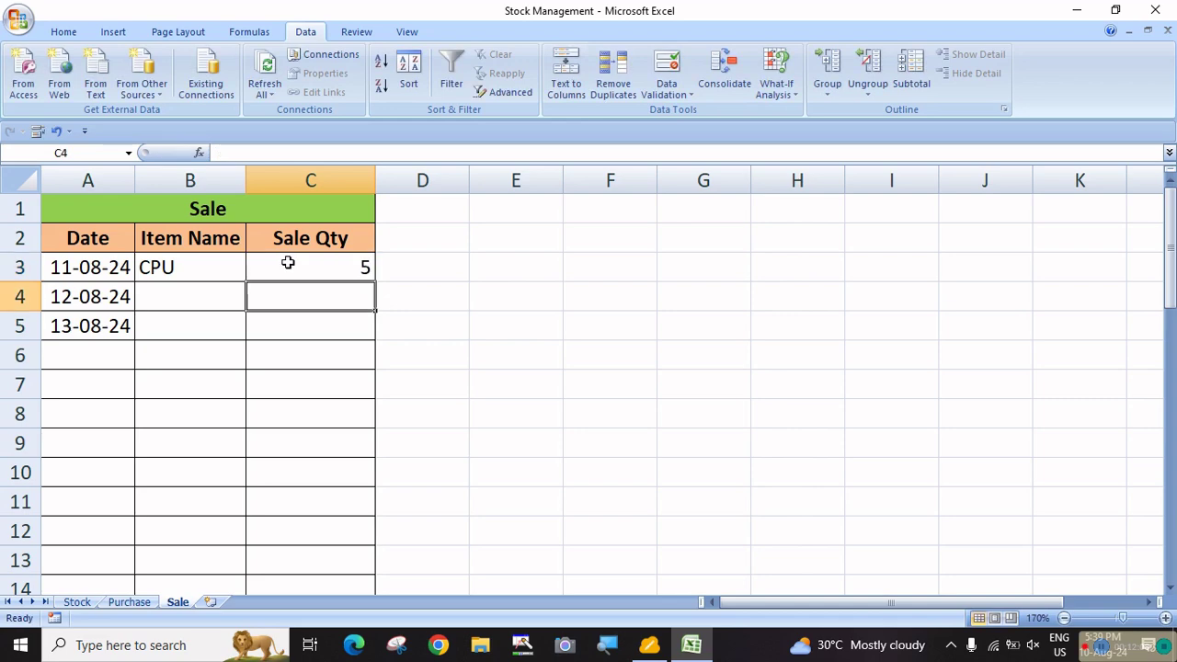
Record the second sale in row 4 by choosing Mouse as the item and entering a sale quantity of 50
left_click(188, 294)
left_click(253, 302)
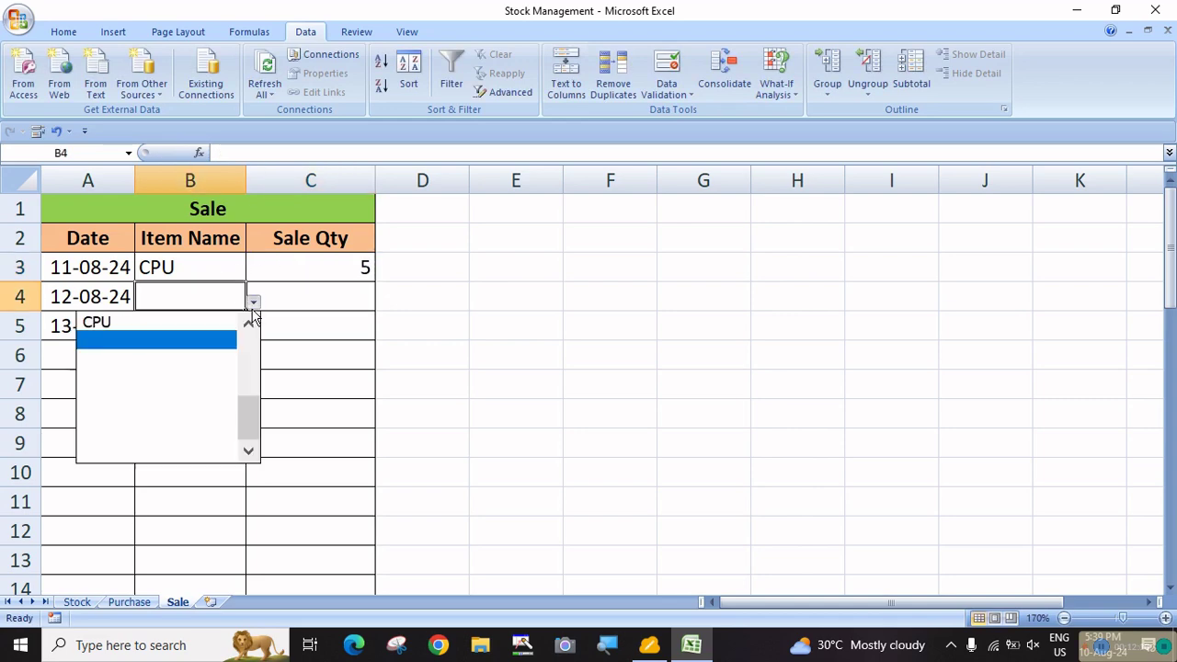
left_click_drag(252, 420, 251, 358)
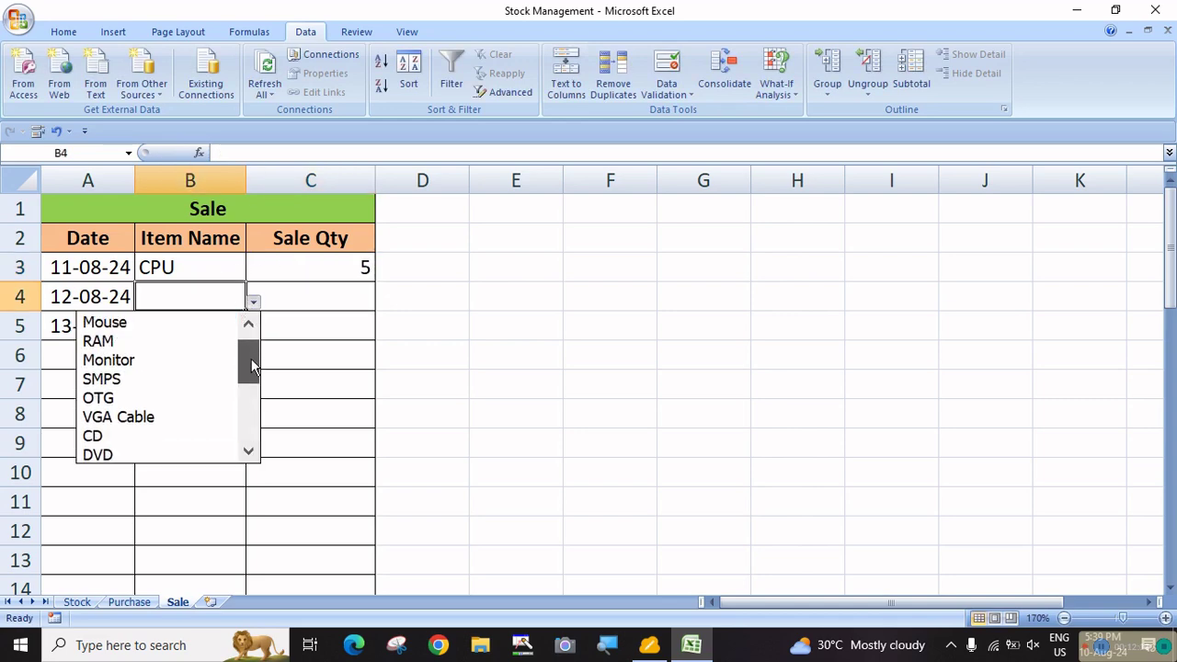
left_click(104, 321)
left_click(315, 296)
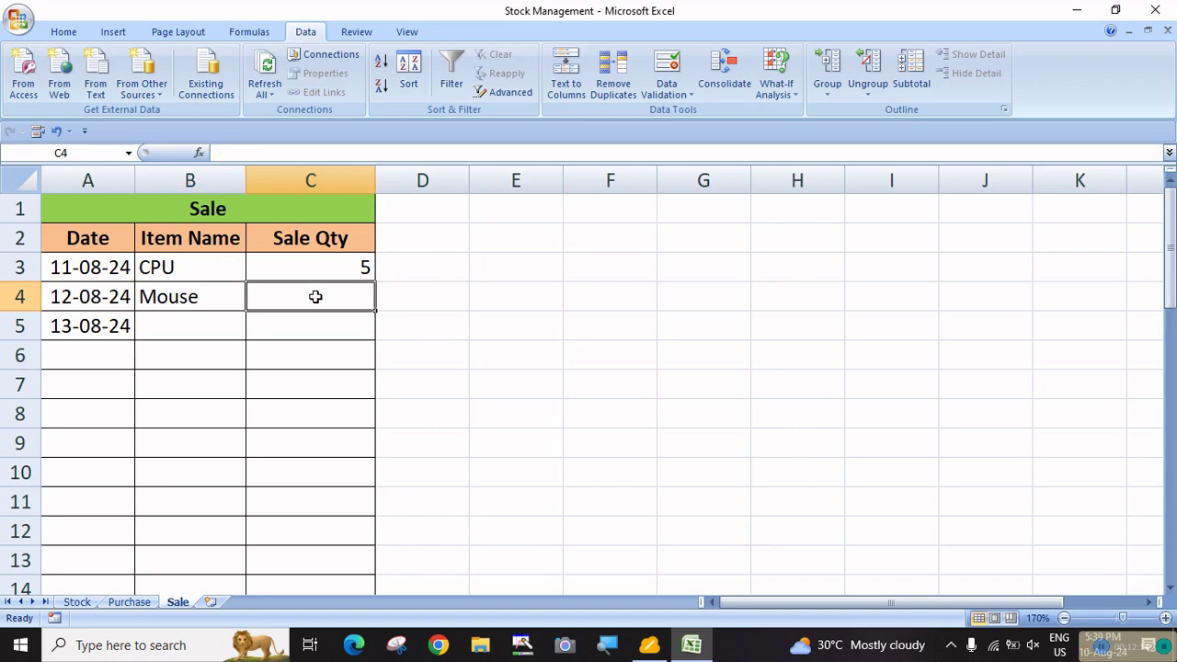
type("50")
key("Return")
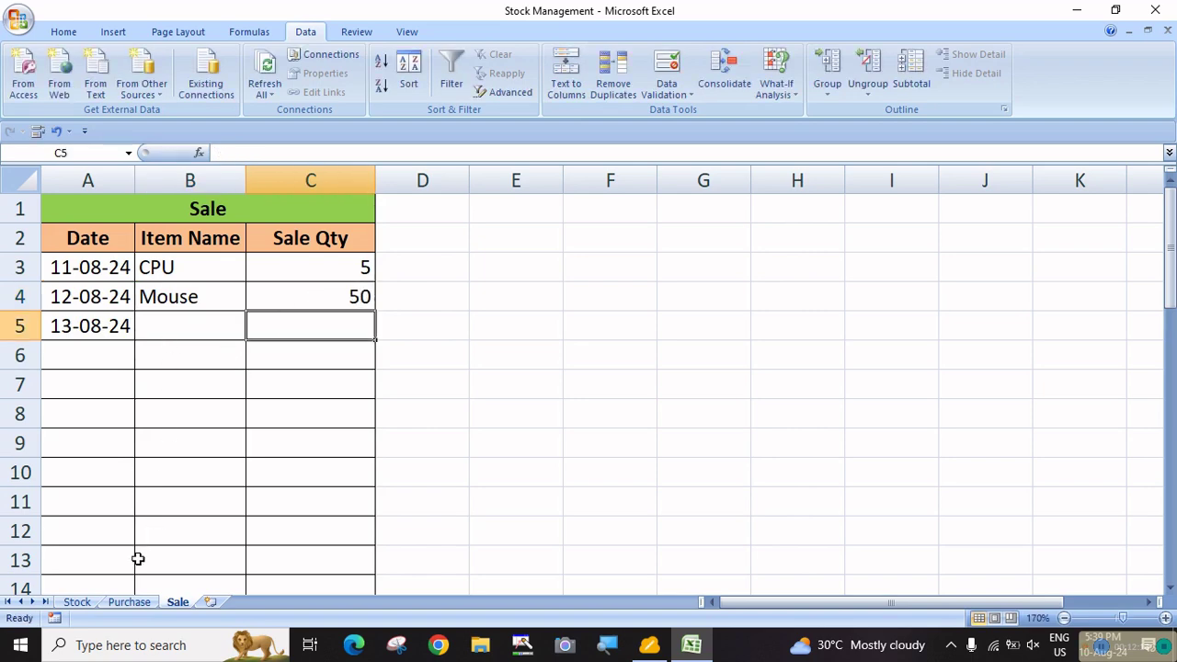
Check the purchased quantities on the Purchase sheet and set the Mouse quantity in C4 of the Sale sheet to 35
left_click(129, 602)
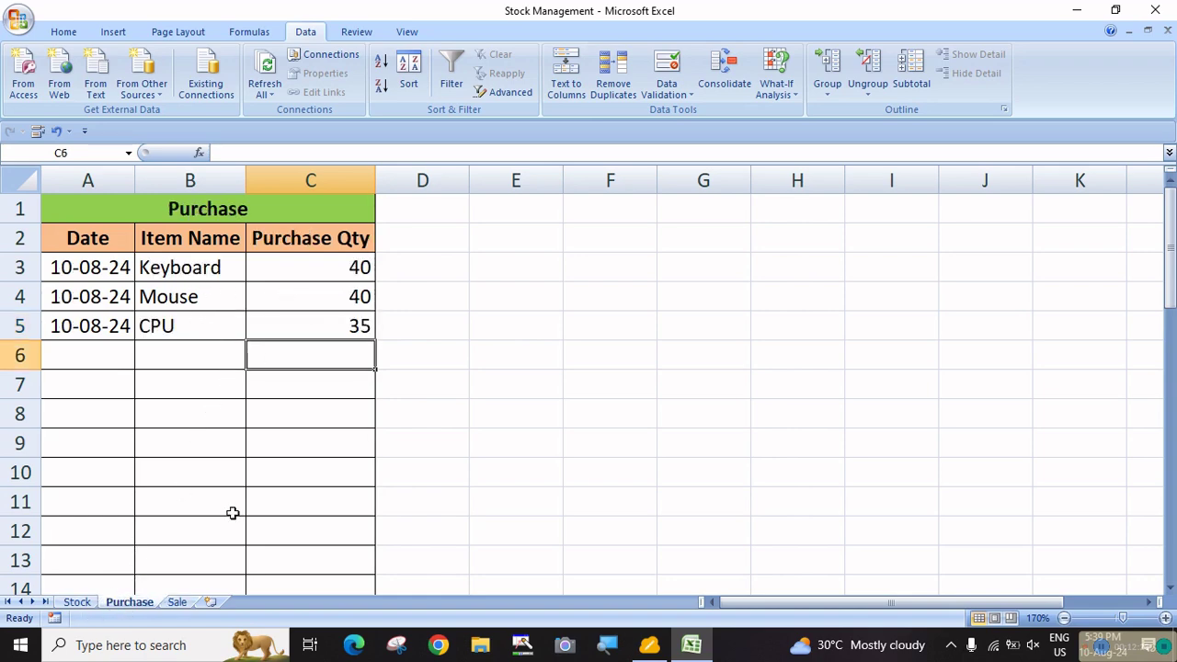
left_click(177, 603)
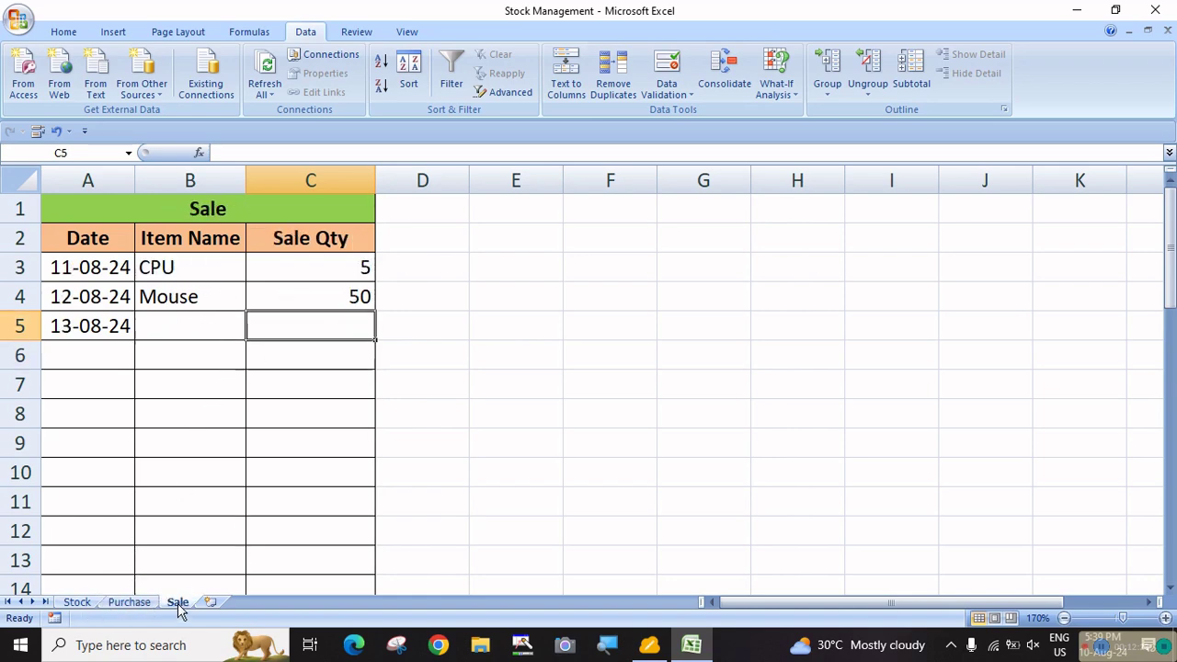
left_click(309, 297)
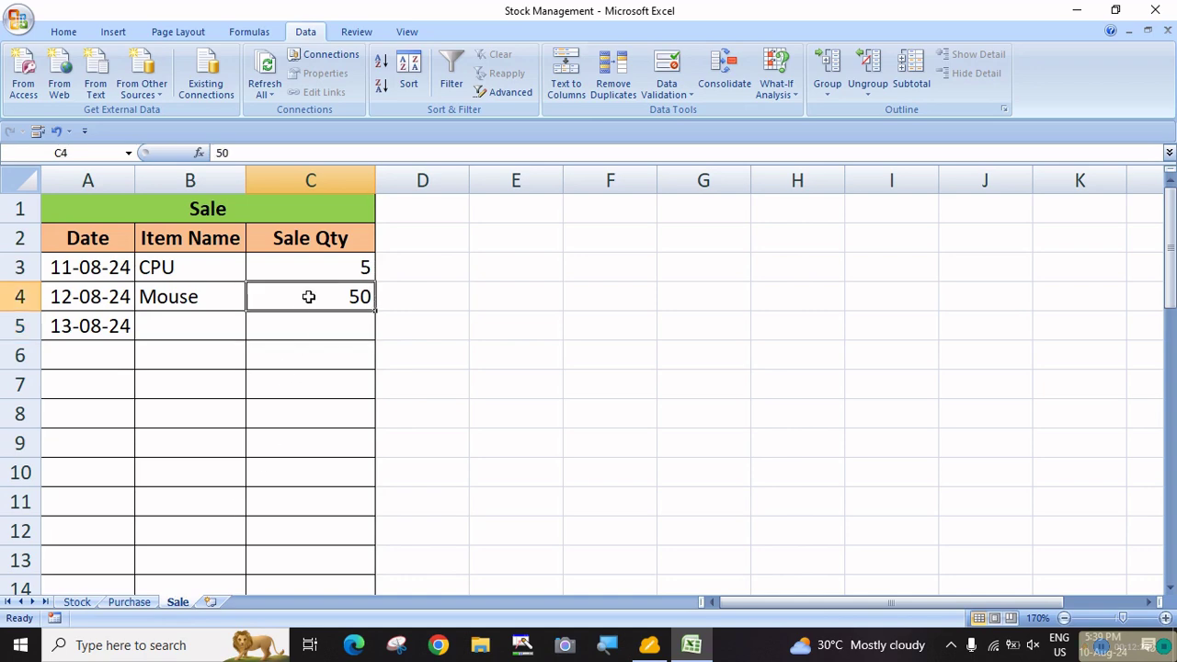
type("35")
key("Return")
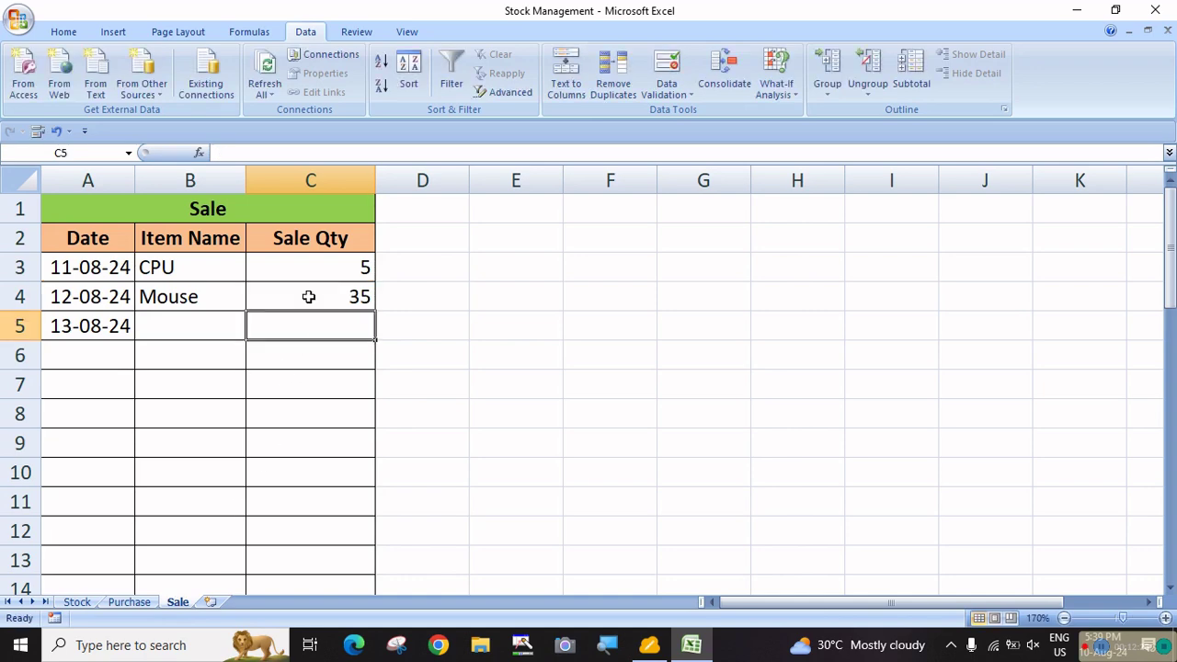
Record the third sale in row 5 by choosing Keyboard as the item and entering a sale quantity of 40
left_click(175, 333)
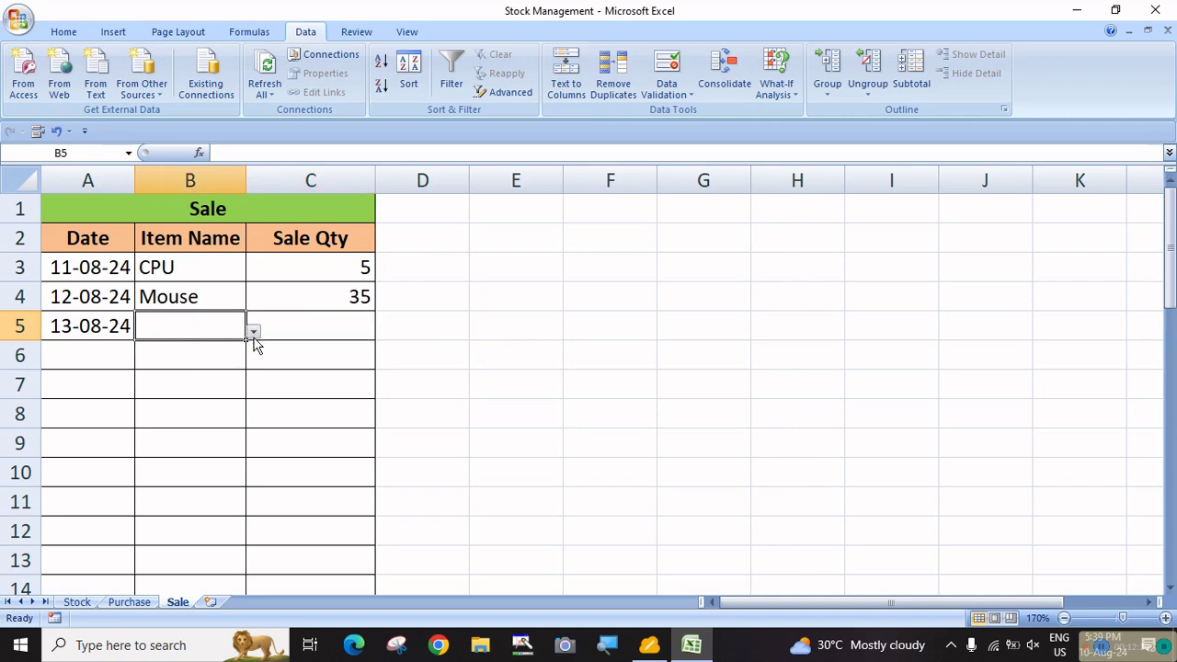
left_click(253, 331)
left_click_drag(249, 363, 253, 400)
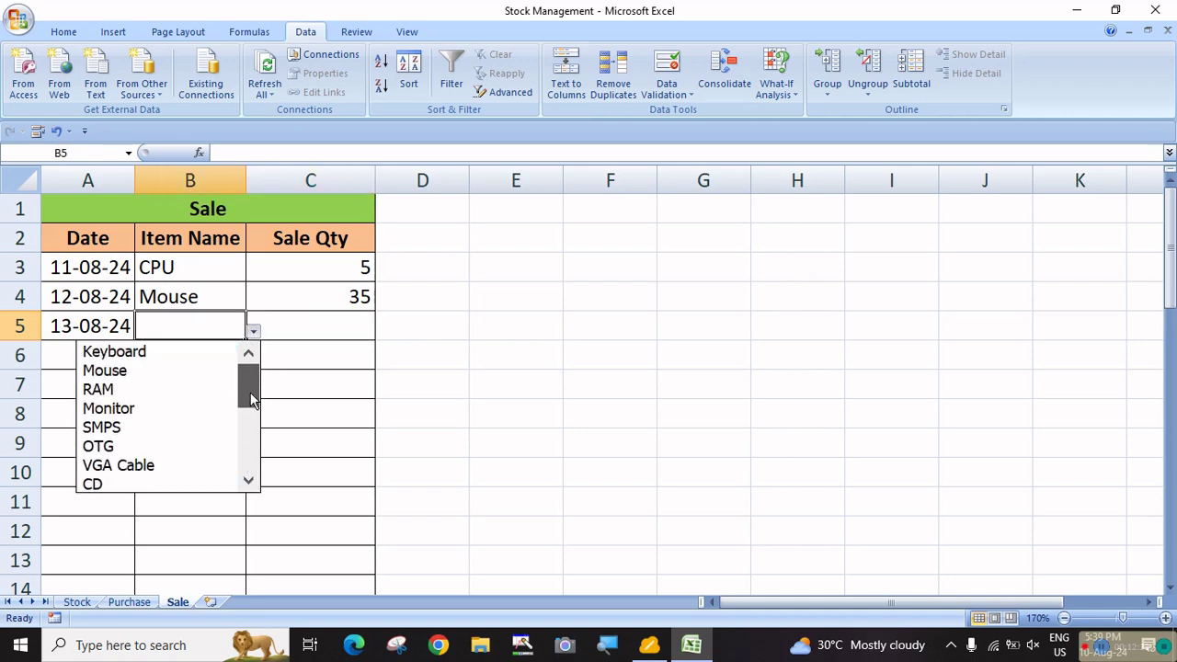
left_click(138, 351)
left_click(342, 331)
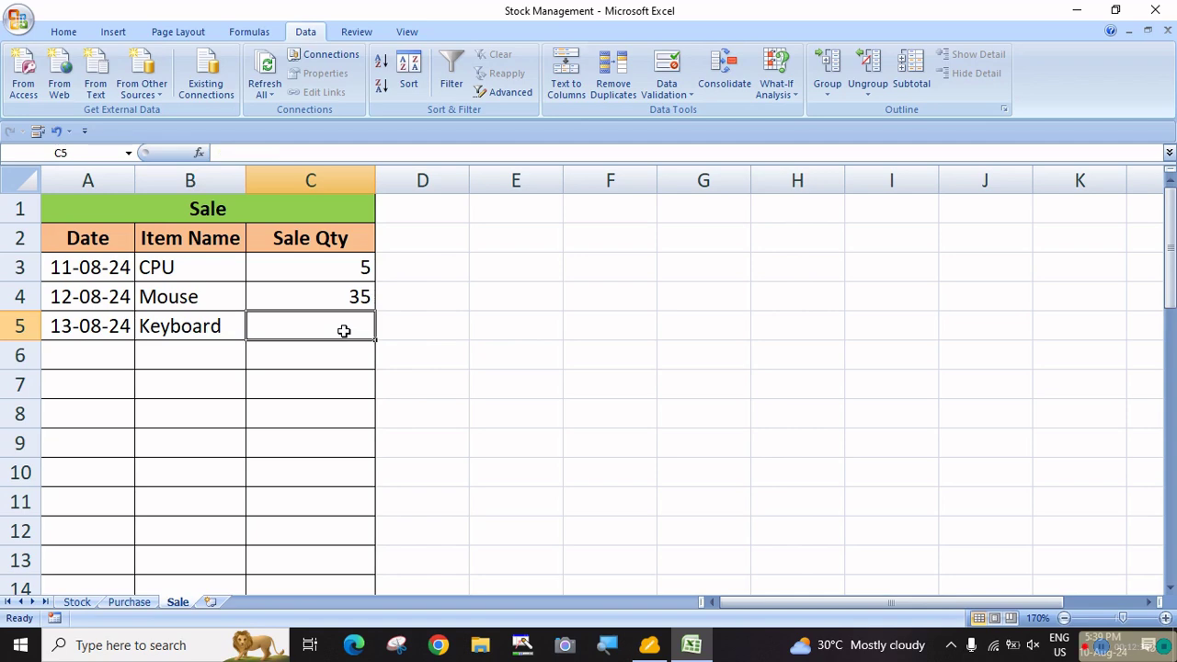
type("40")
key("Return")
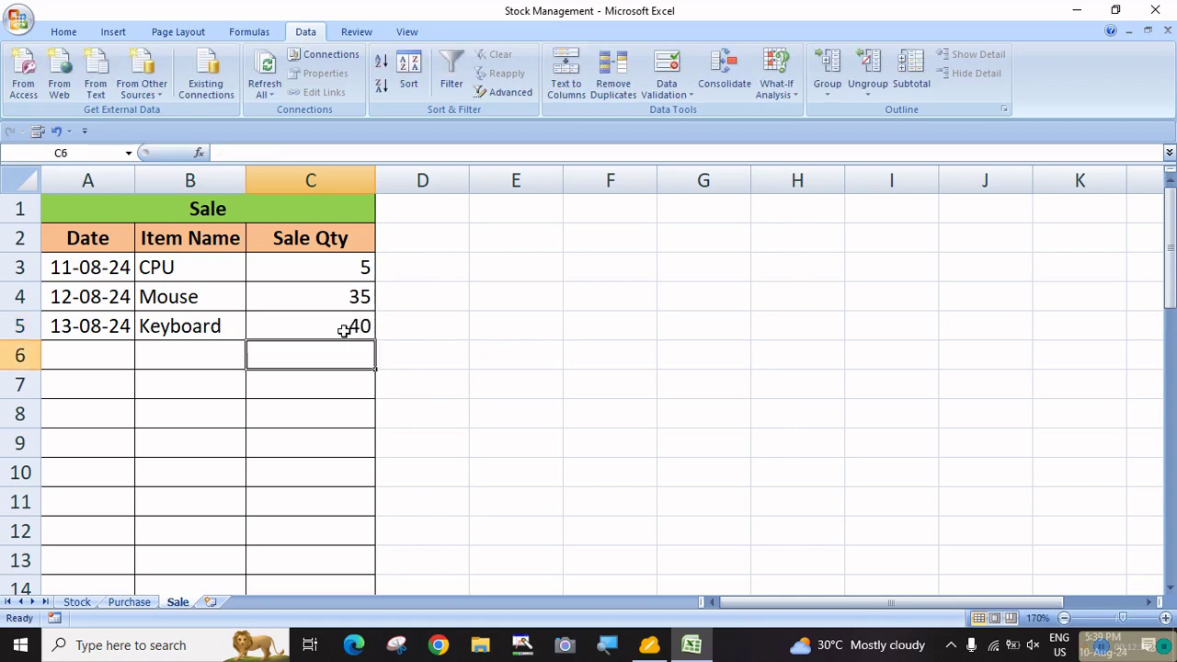
Review the Purchase Qty, Sale Qty and Stock columns of the Stock Record table on the Stock sheet
left_click(423, 401)
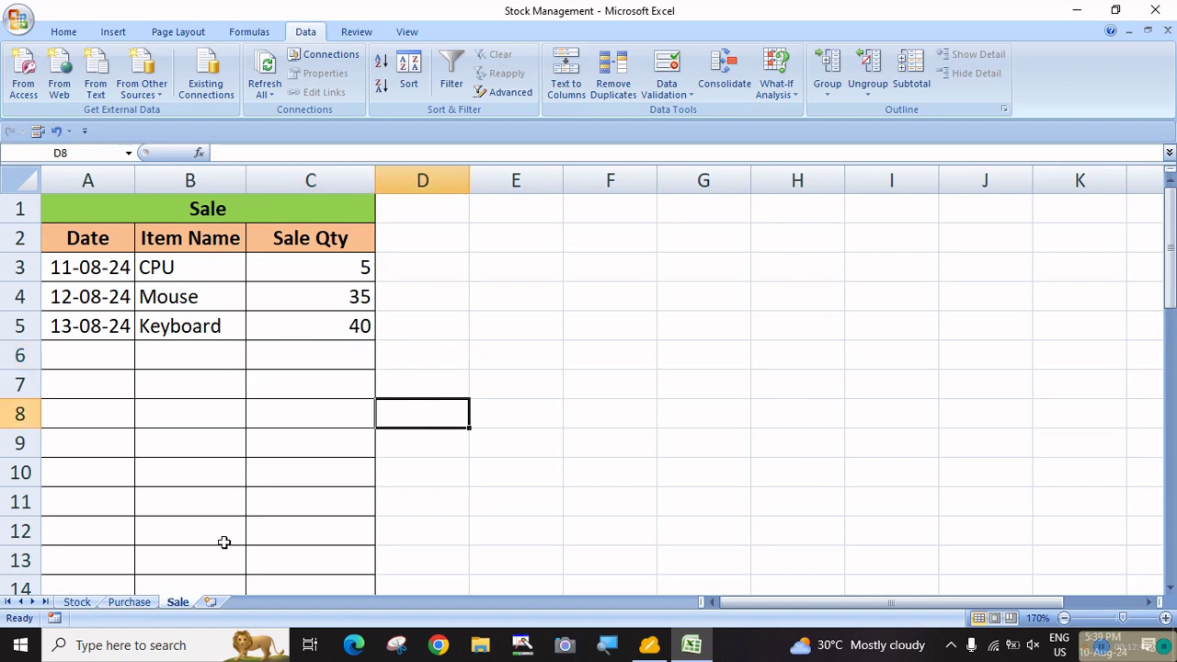
left_click(78, 601)
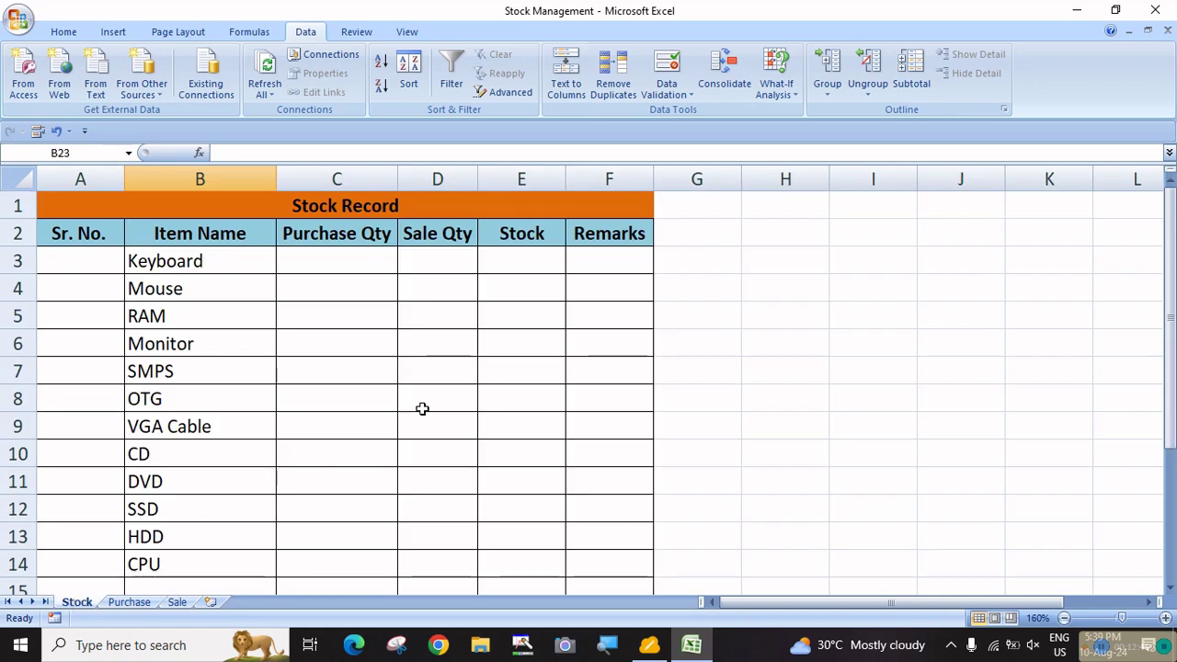
left_click(525, 260)
left_click(502, 348)
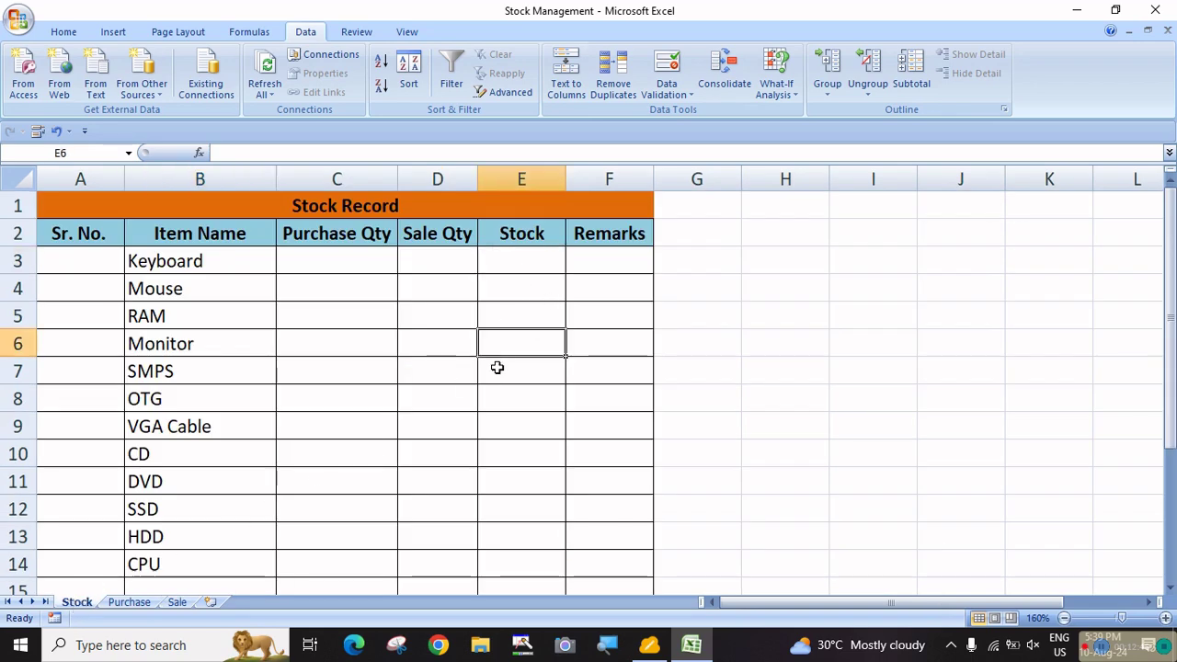
left_click(517, 265)
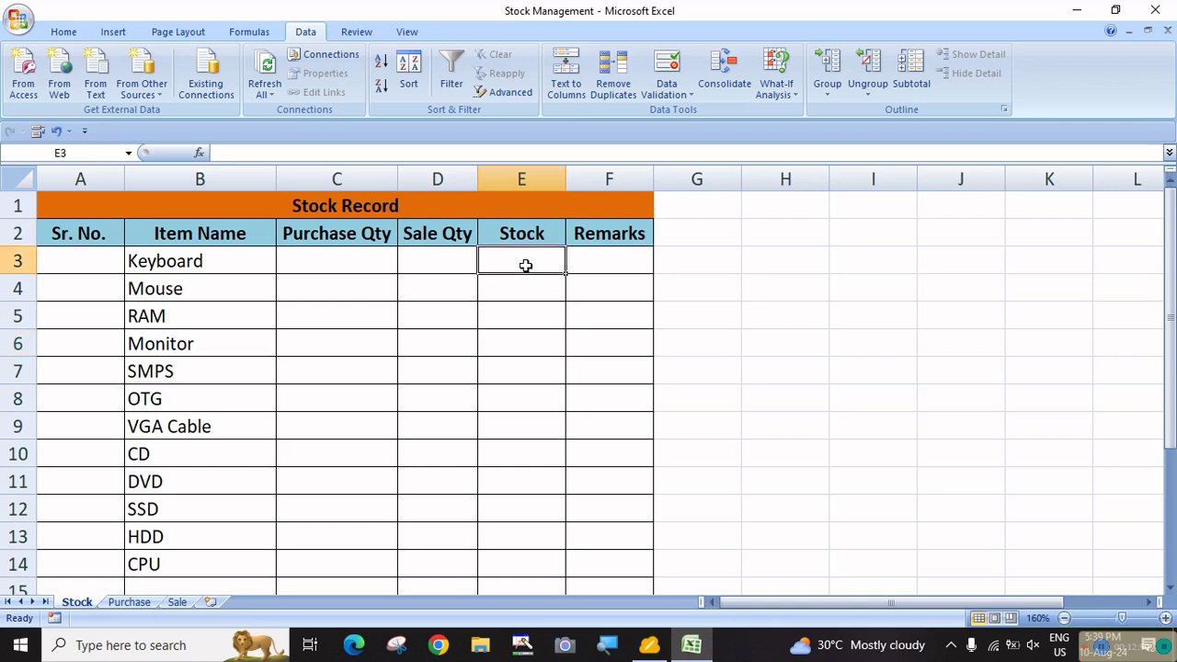
left_click(356, 245)
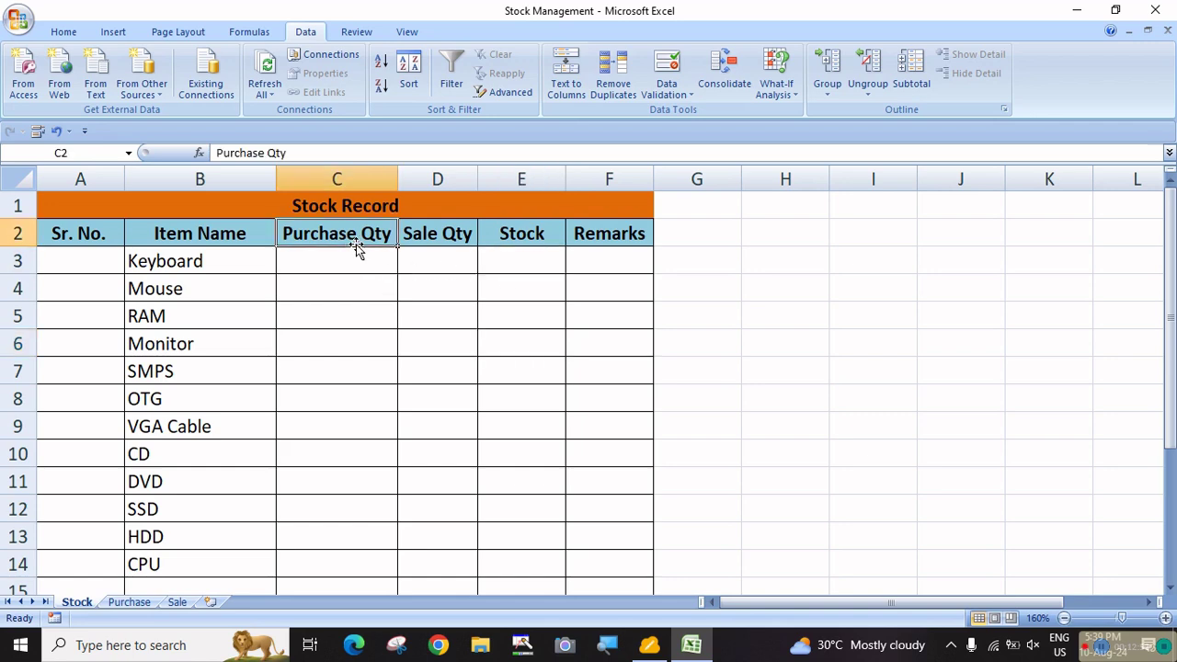
left_click(425, 241)
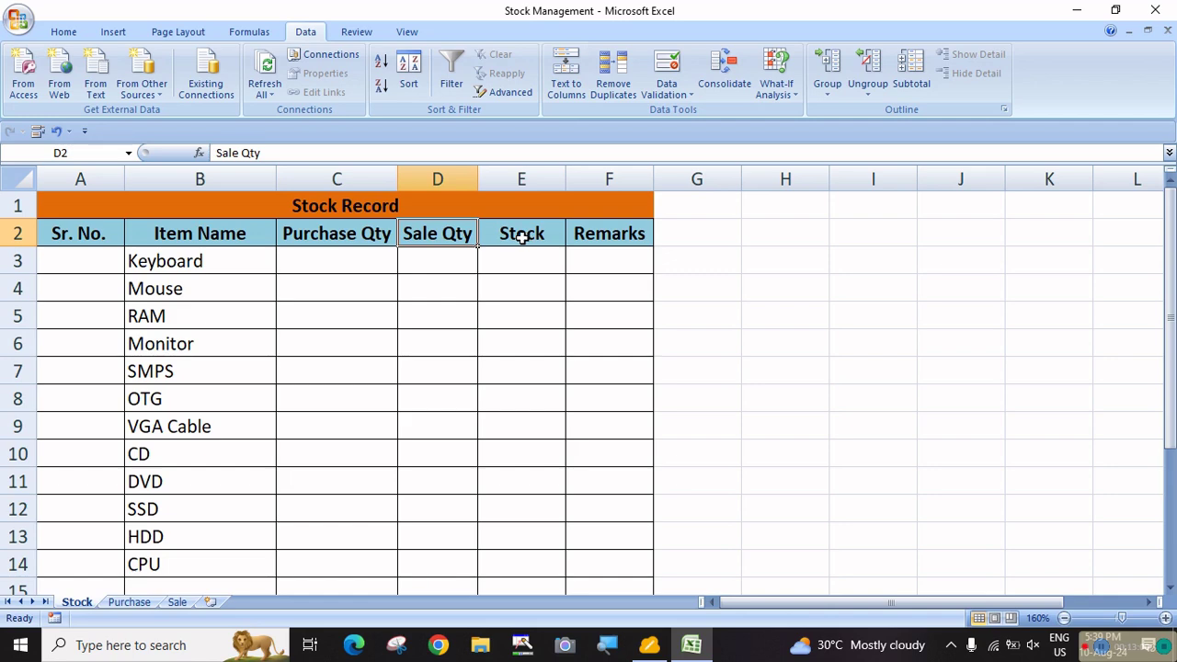
left_click(342, 259)
left_click(331, 285)
left_click(318, 337)
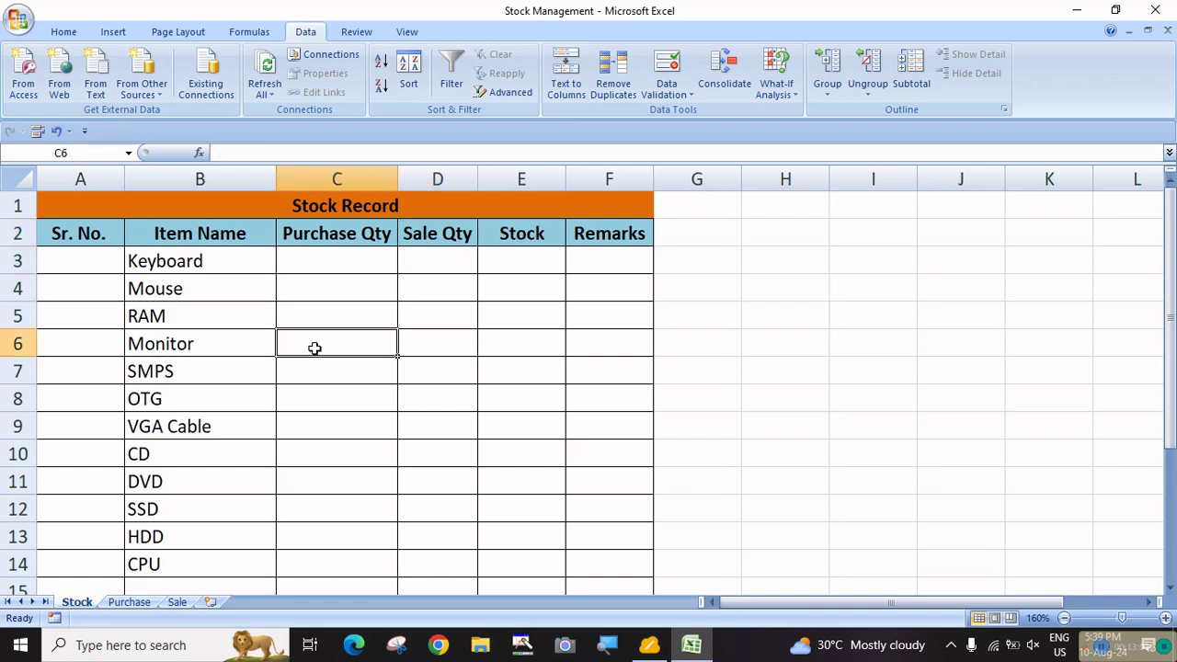
left_click(316, 432)
left_click(318, 556)
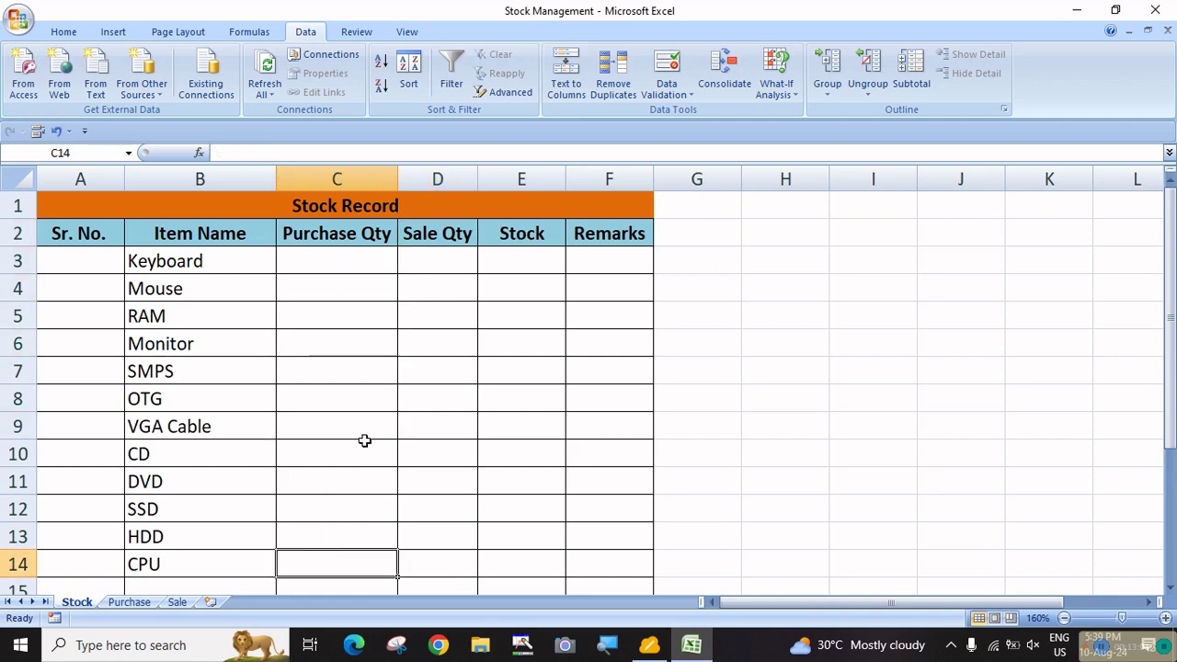
left_click(433, 269)
left_click(431, 313)
left_click(423, 427)
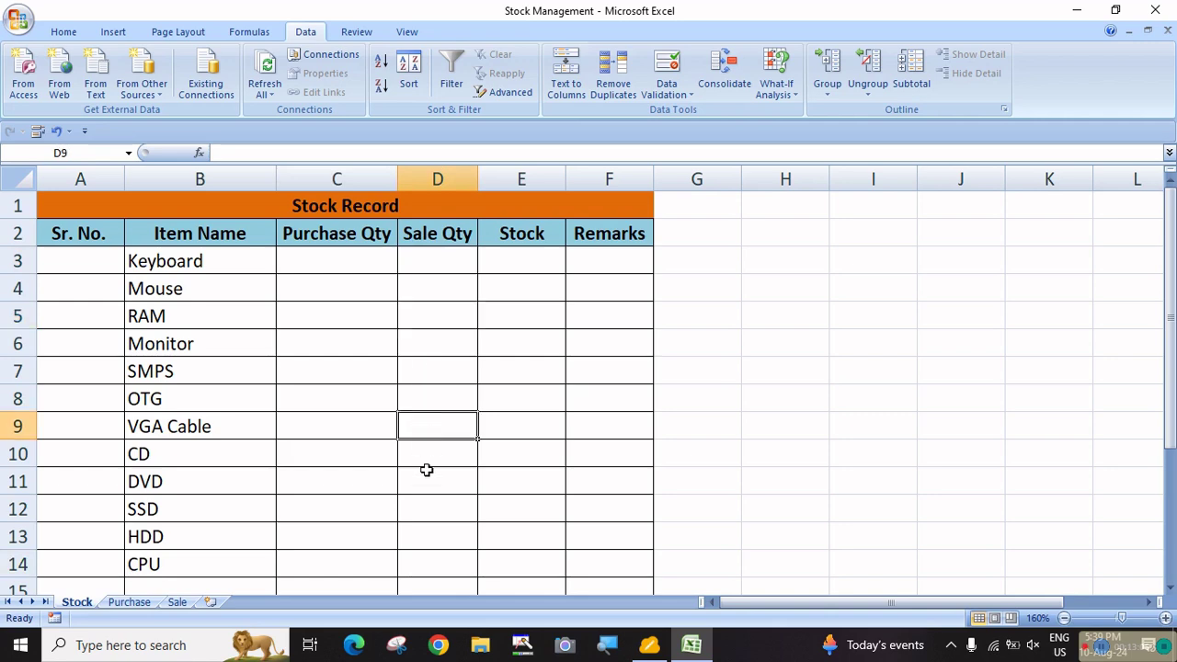
left_click(443, 568)
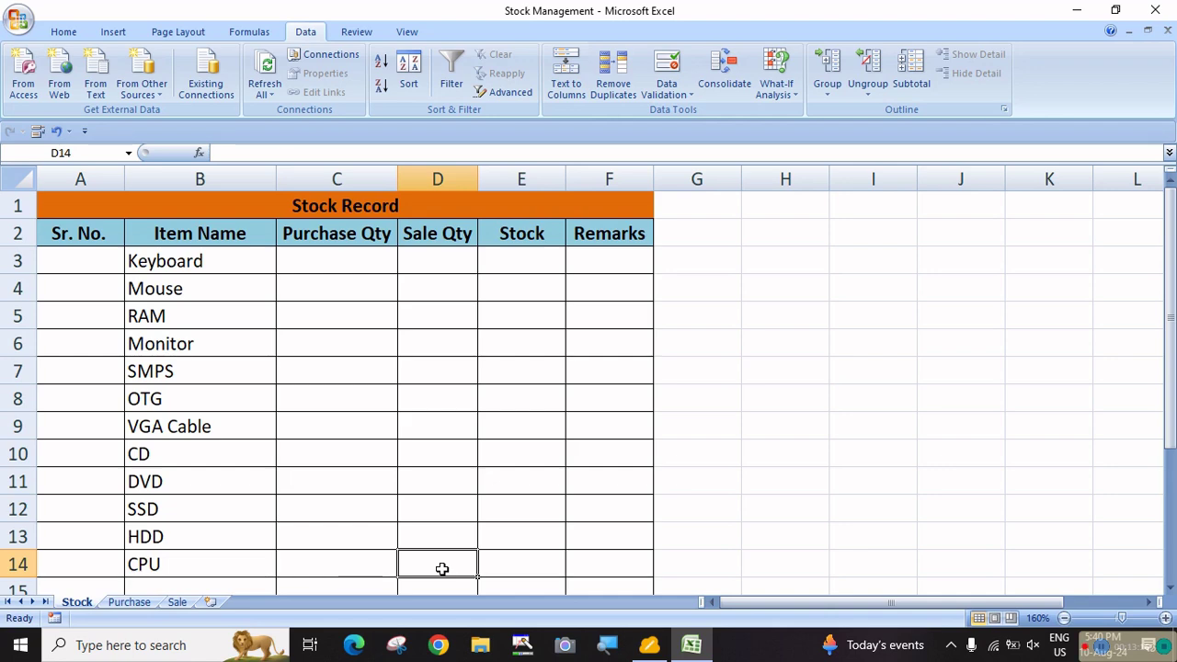
On the Purchase sheet, enter the date 11-08-2024 in cell A6 as a new purchase record
left_click(128, 606)
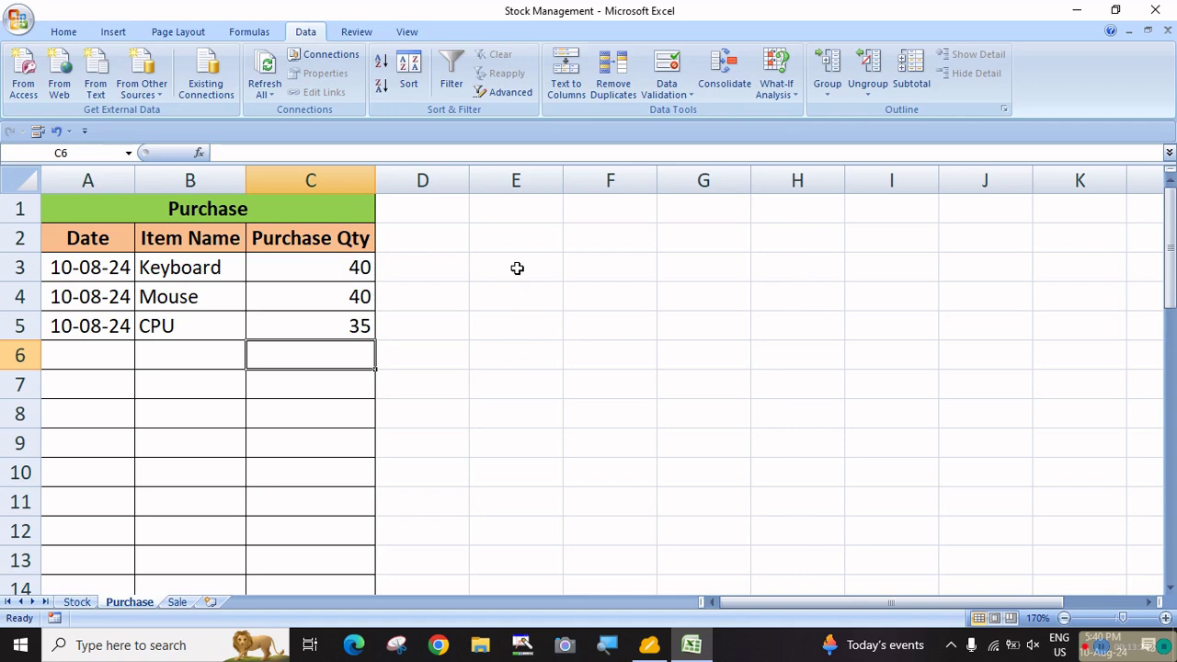
left_click(94, 358)
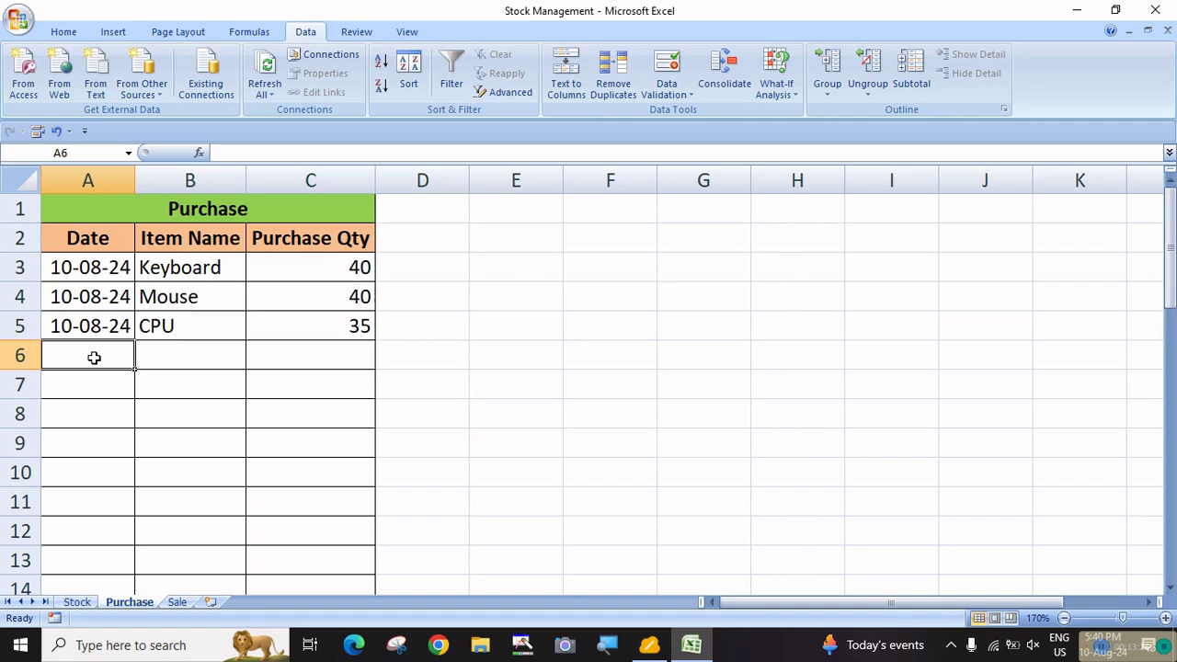
type("11-08-")
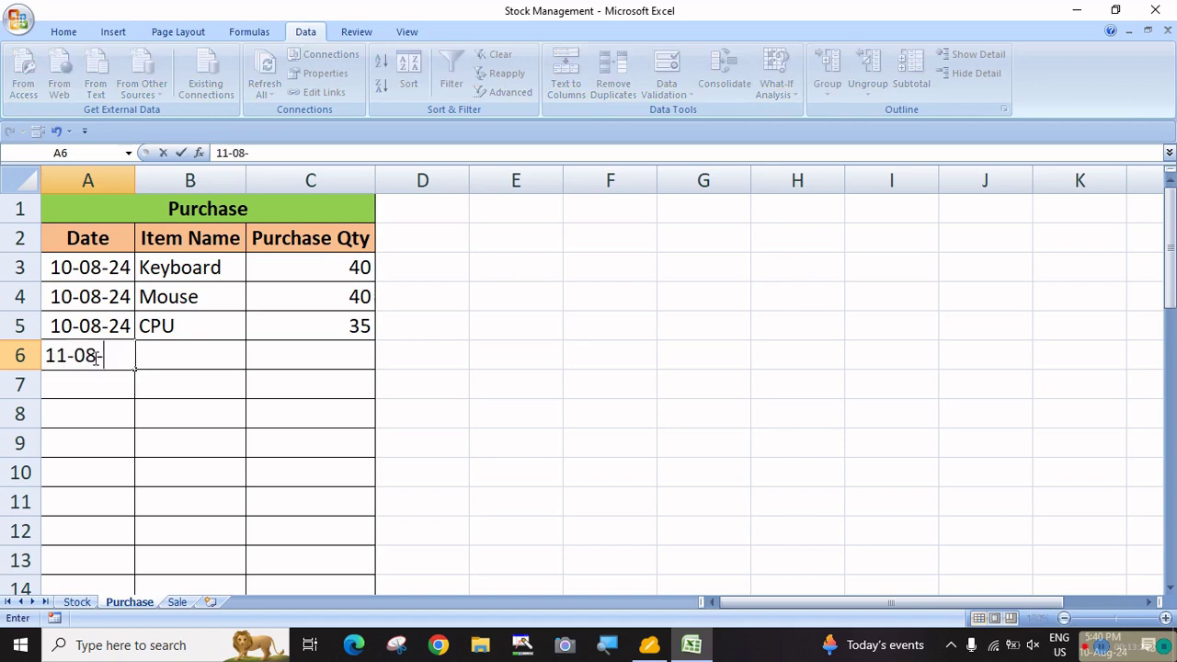
type("2024")
key("Return")
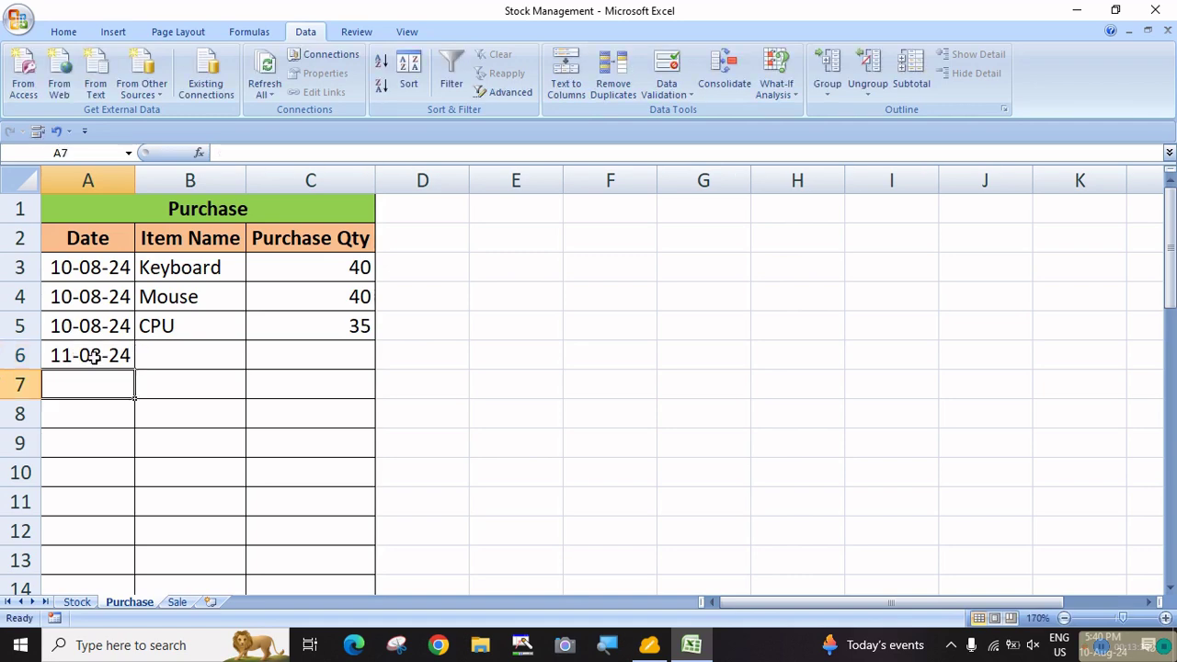
Choose Keyboard as the item for the 11-08-24 purchase in row 6 and enter a purchase quantity of 10
left_click(151, 360)
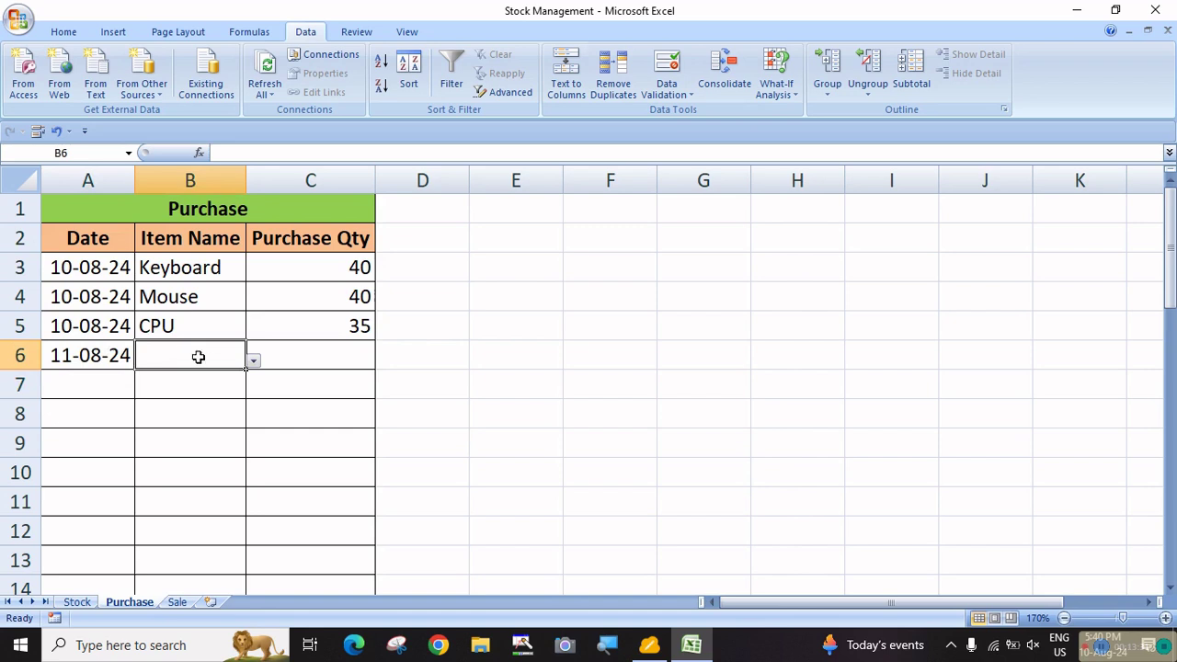
left_click(254, 364)
left_click_drag(247, 458, 260, 389)
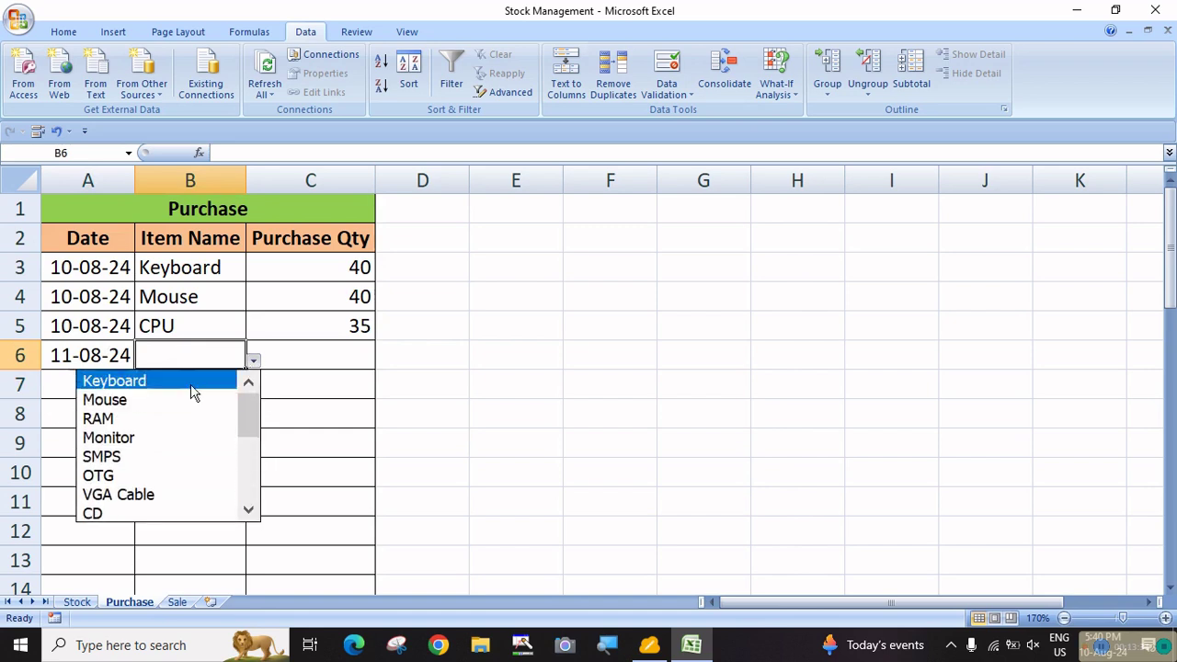
left_click(162, 372)
left_click(255, 362)
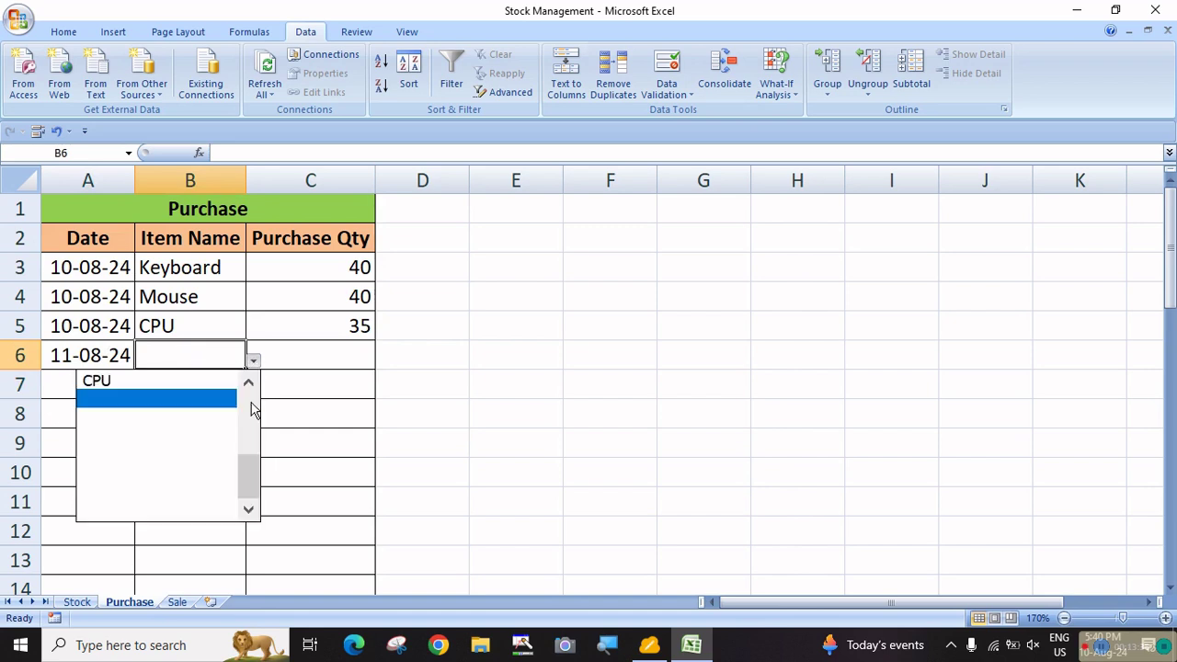
left_click_drag(257, 493, 254, 409)
left_click(138, 381)
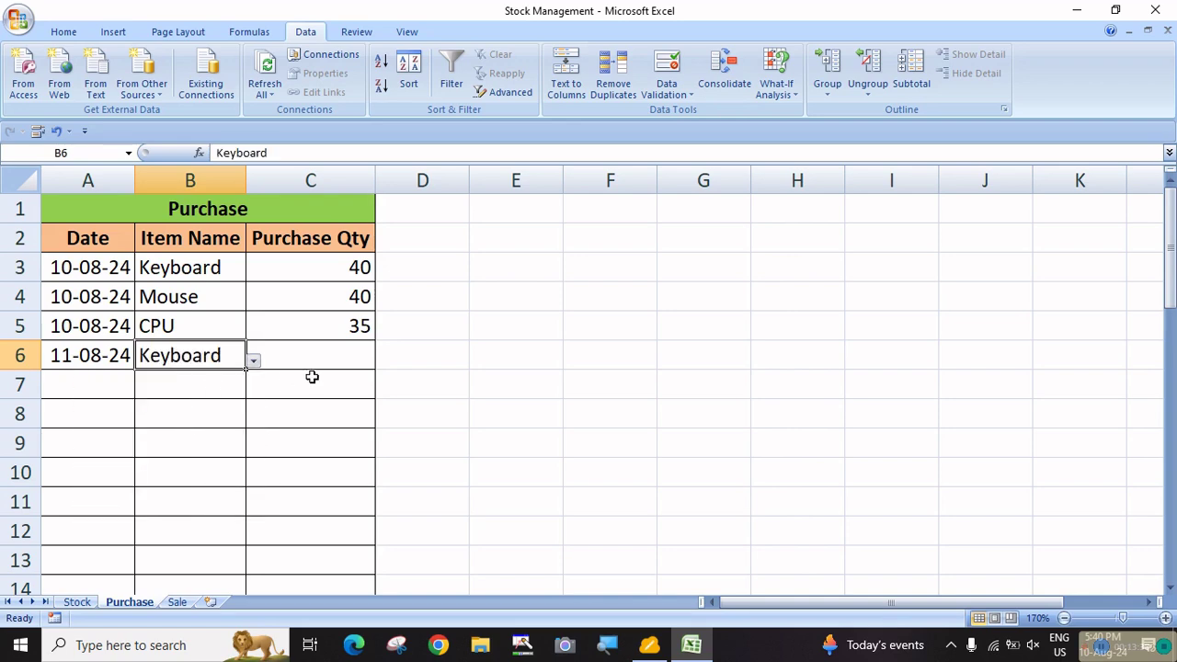
left_click(327, 355)
type("10")
key("Return")
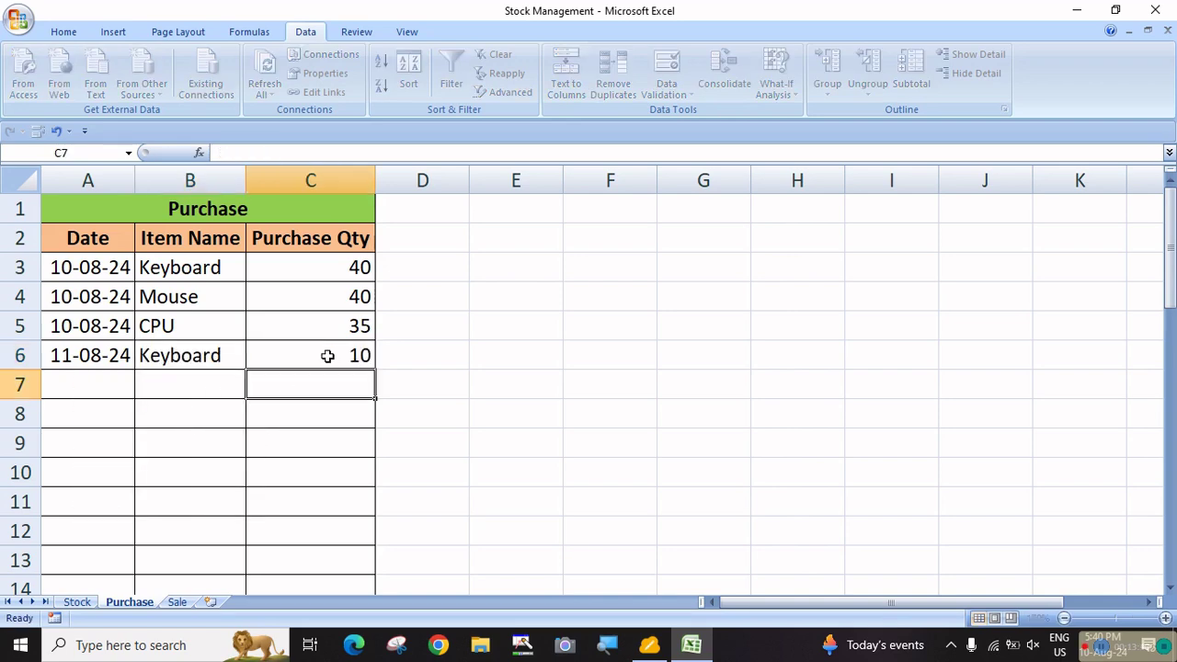
Enter Keyboard in cell E3 beside the Purchase table as the lookup item
left_click(594, 267)
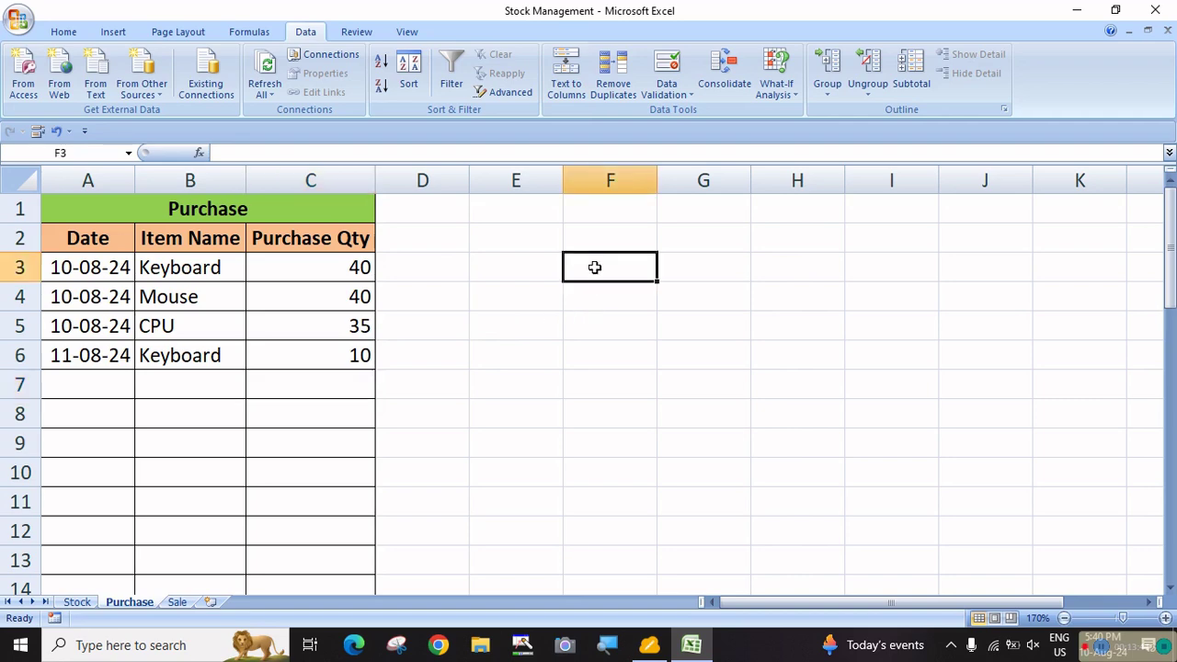
key("Left")
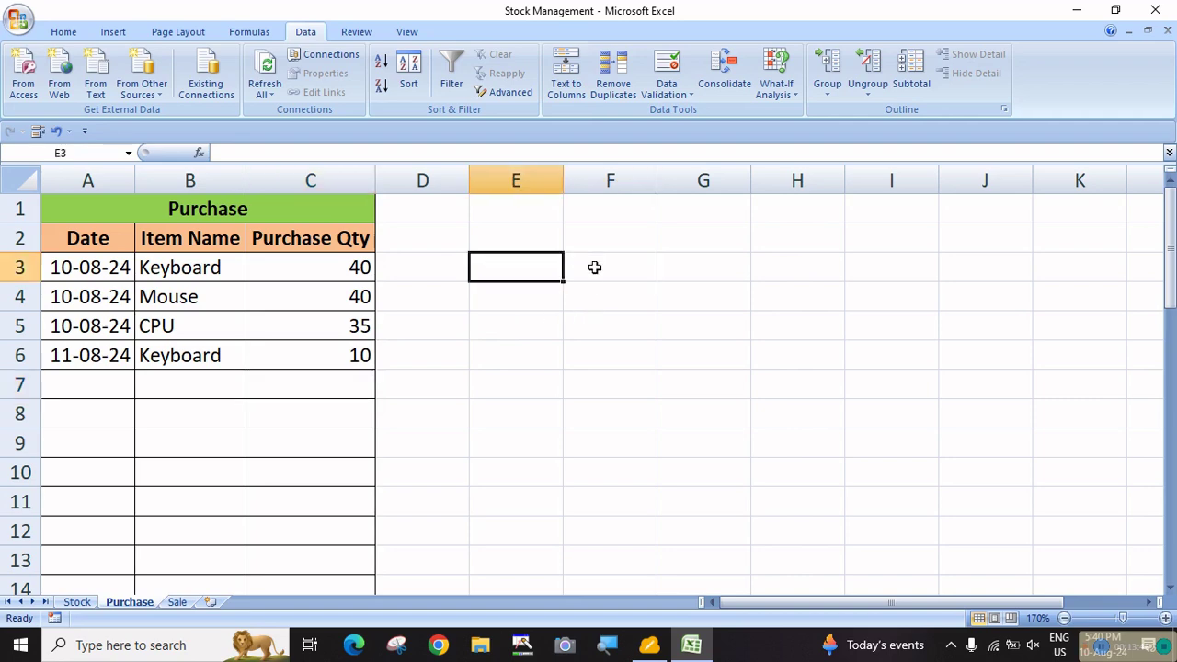
type("Keyboard")
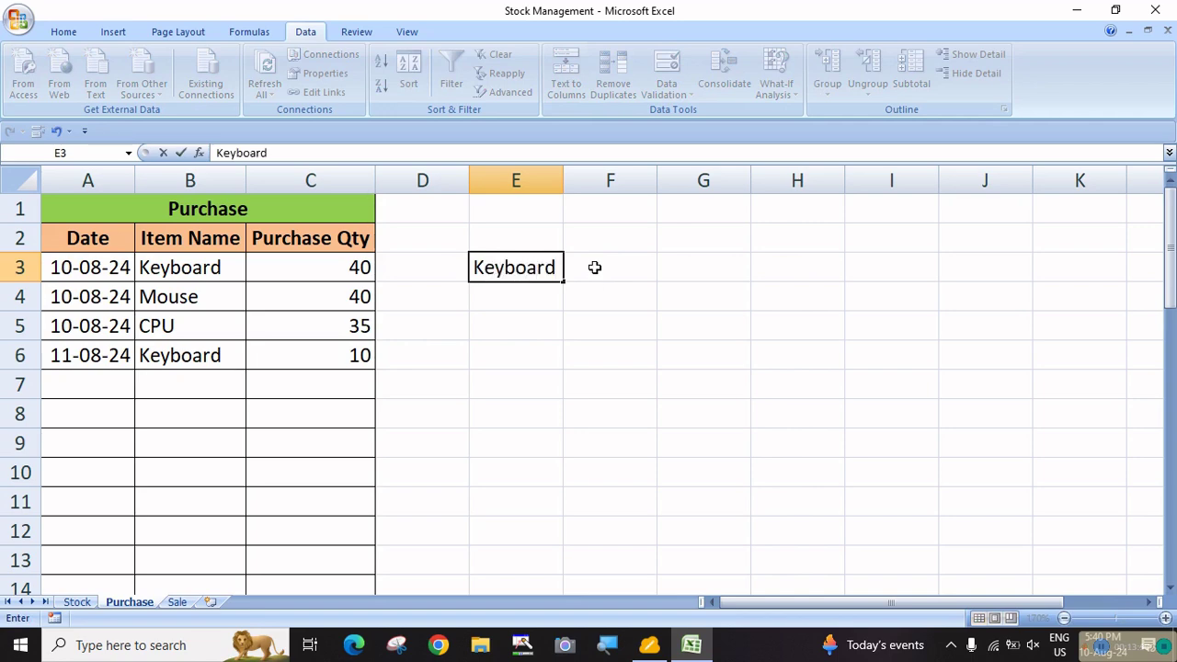
key("Return")
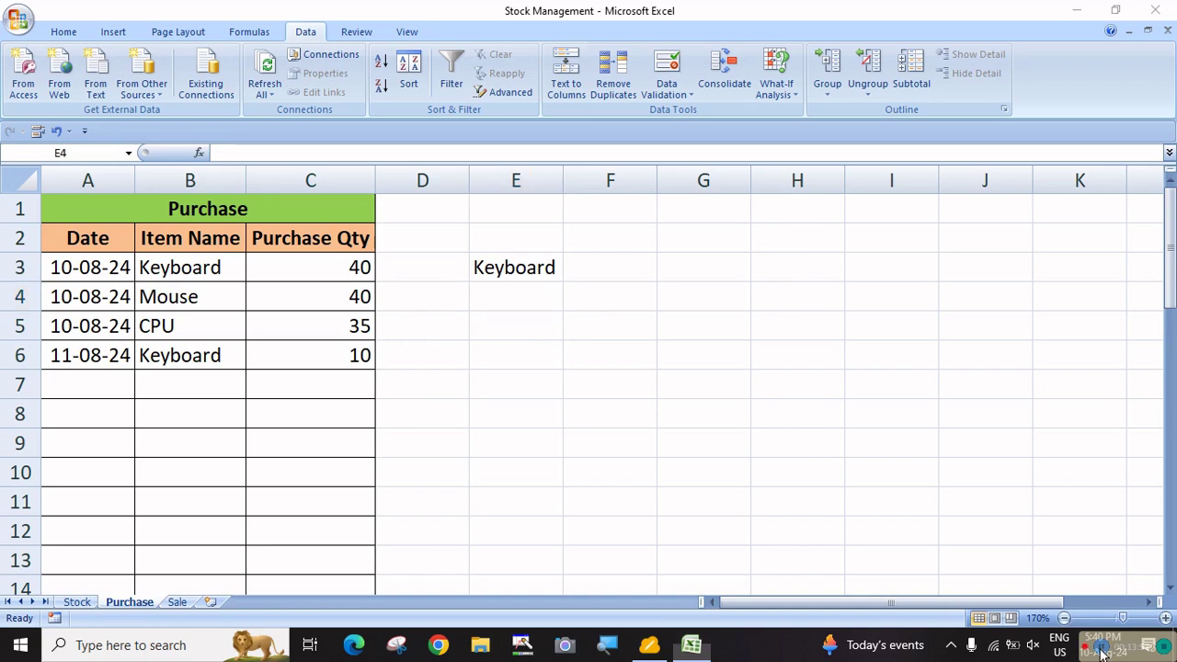
Total the purchased quantity of the item in E3 by entering =SUMIF(B3:B17,E3,C3:C14) in cell F3
left_click(621, 265)
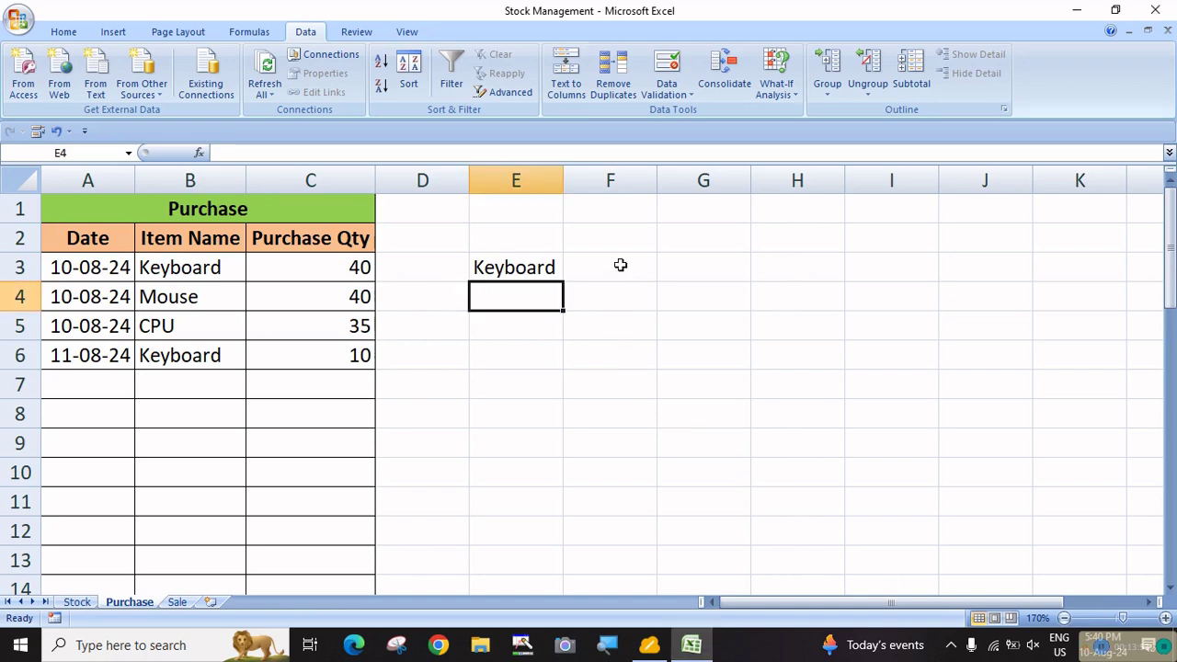
left_click(620, 264)
type("=sum")
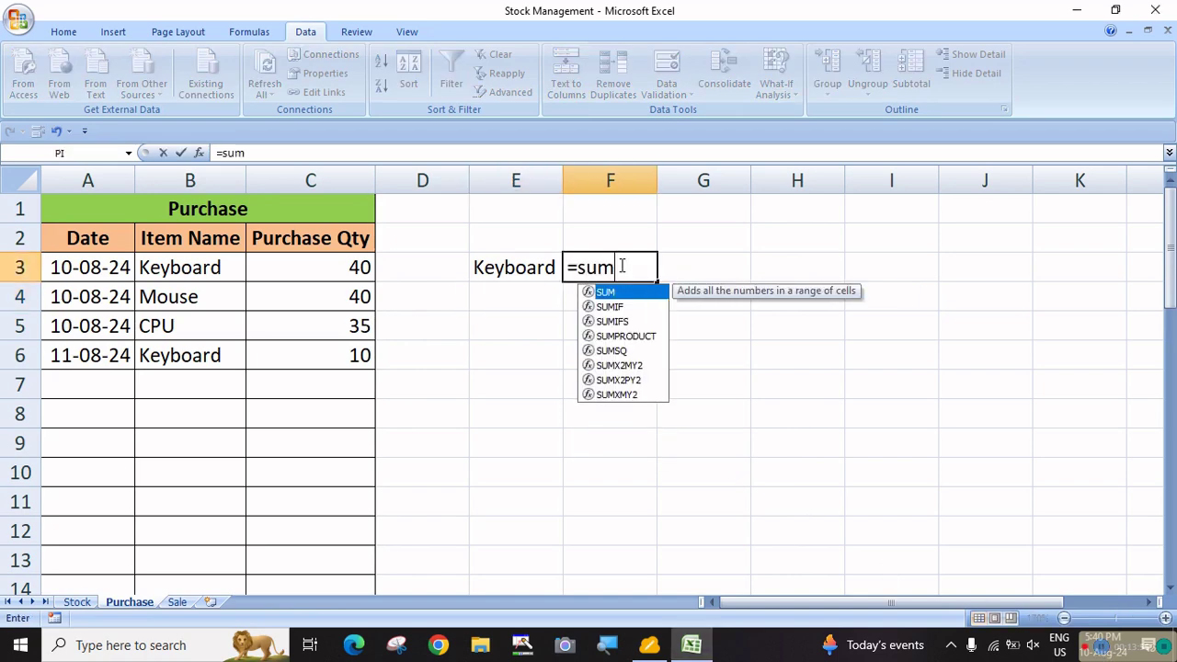
key("Down")
key("Tab")
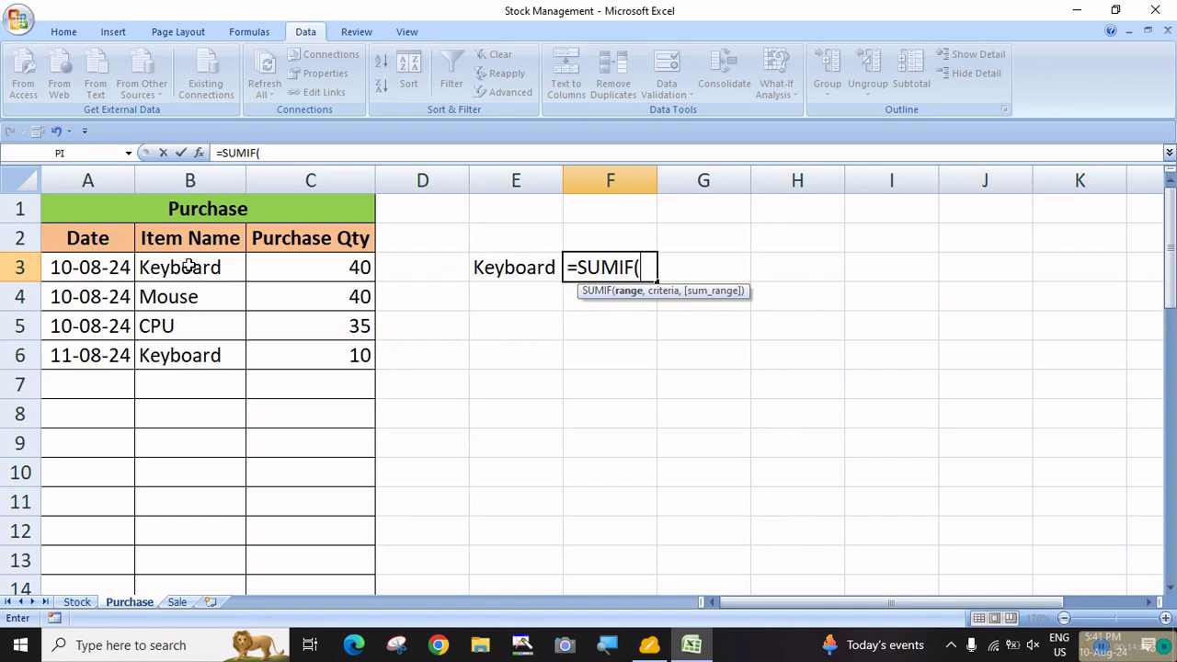
left_click_drag(189, 267, 178, 543)
scroll(211, 515, "up", 2)
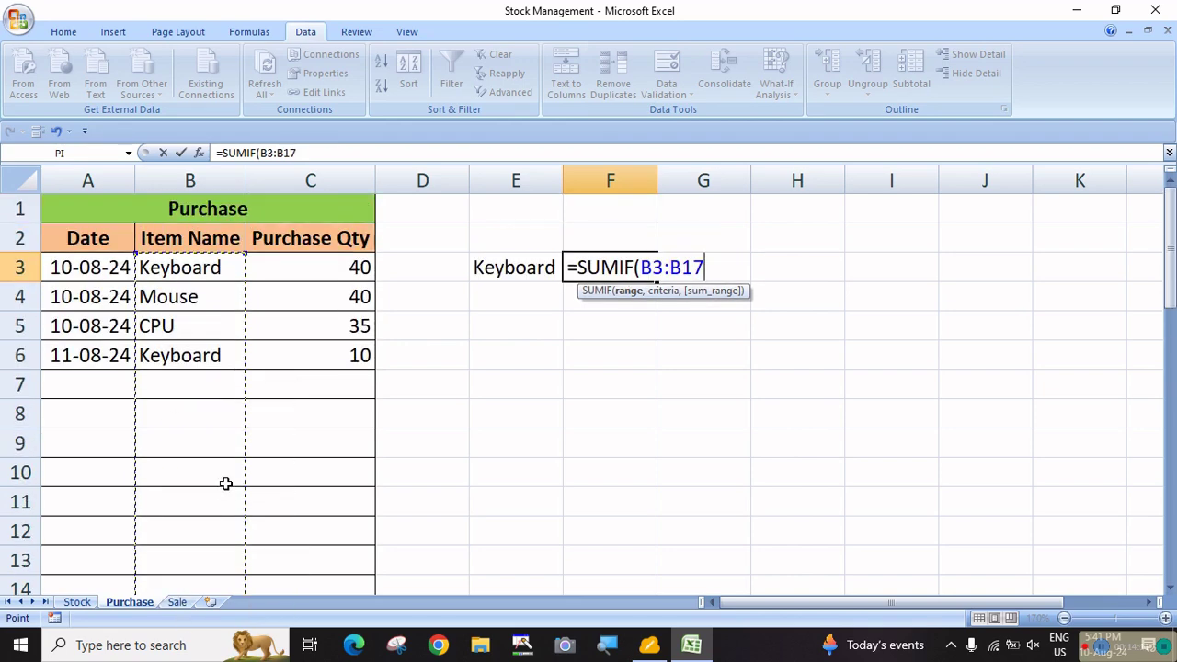
type(",")
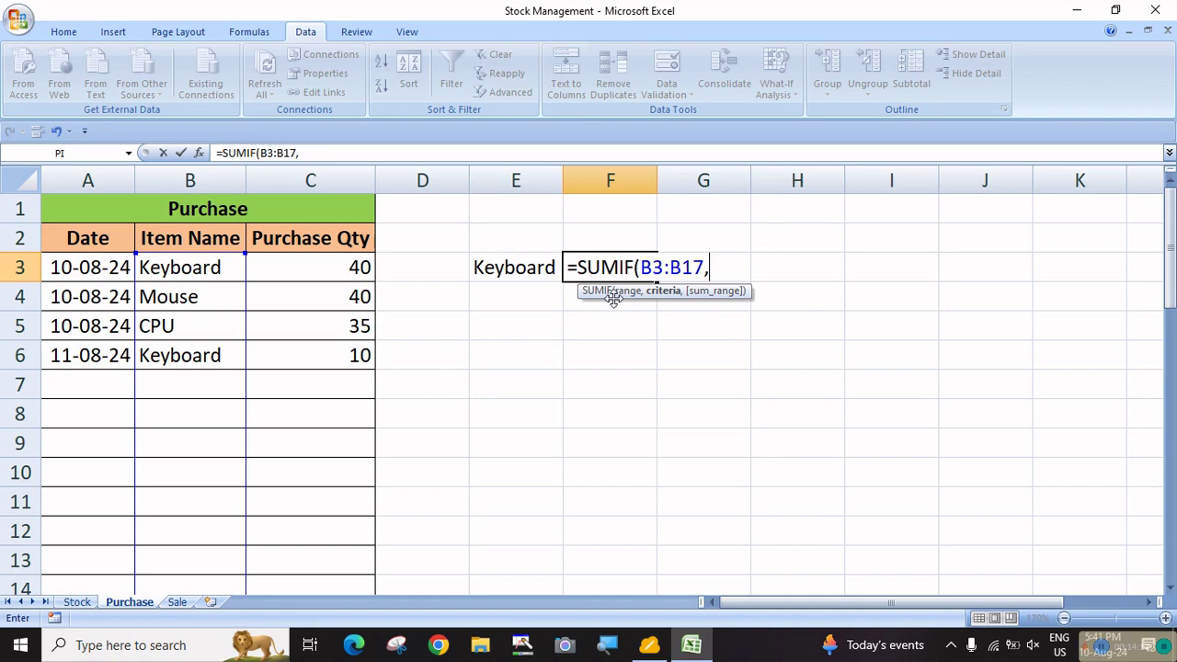
left_click(492, 267)
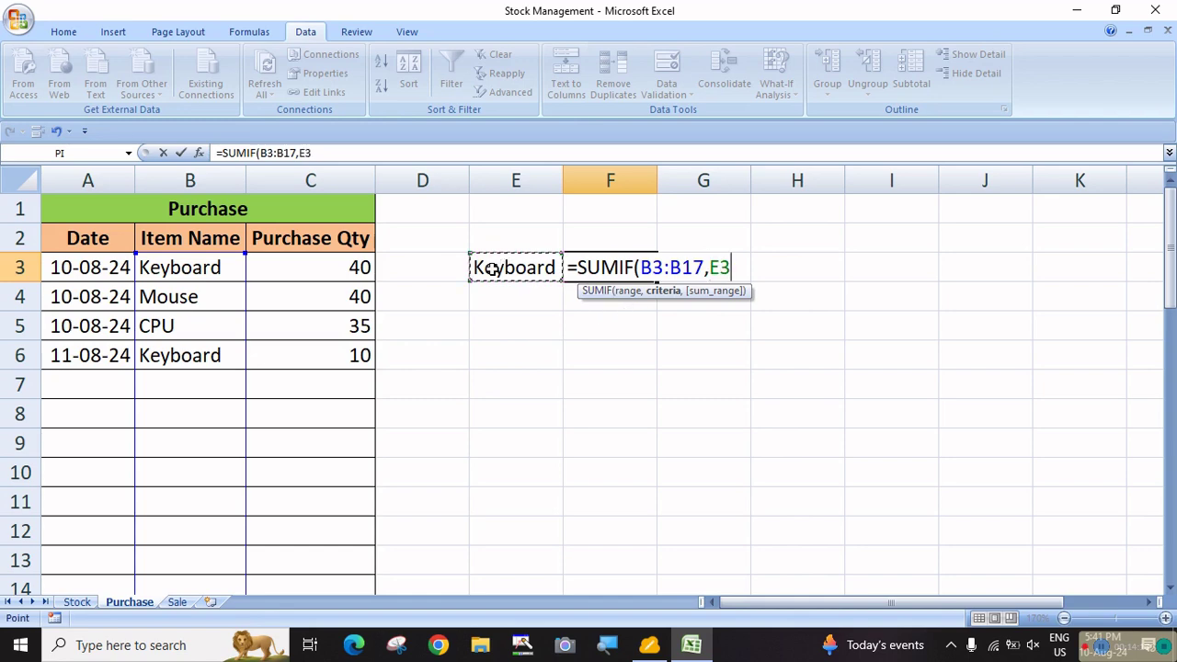
type(",")
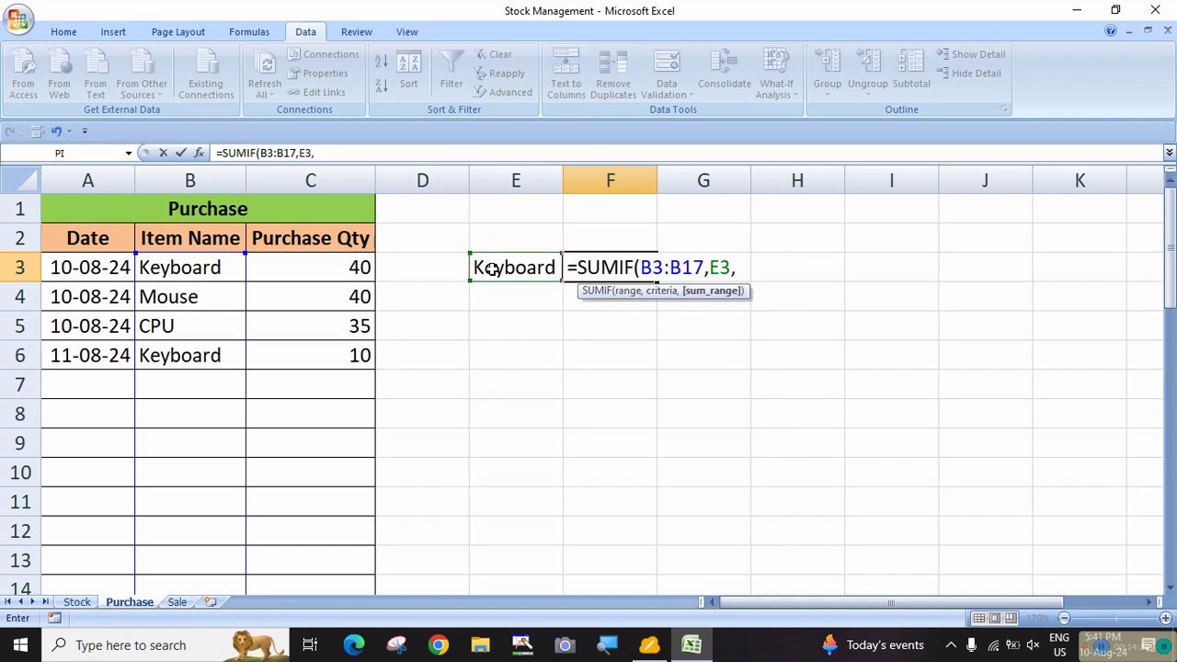
left_click_drag(327, 274, 297, 591)
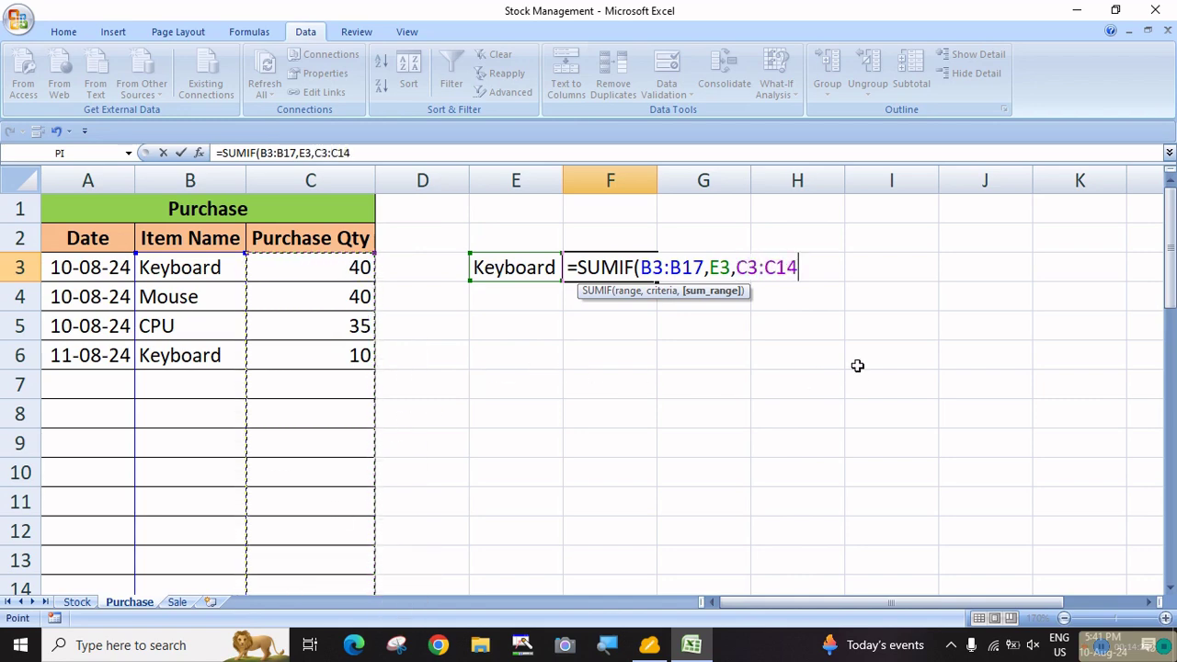
type(")")
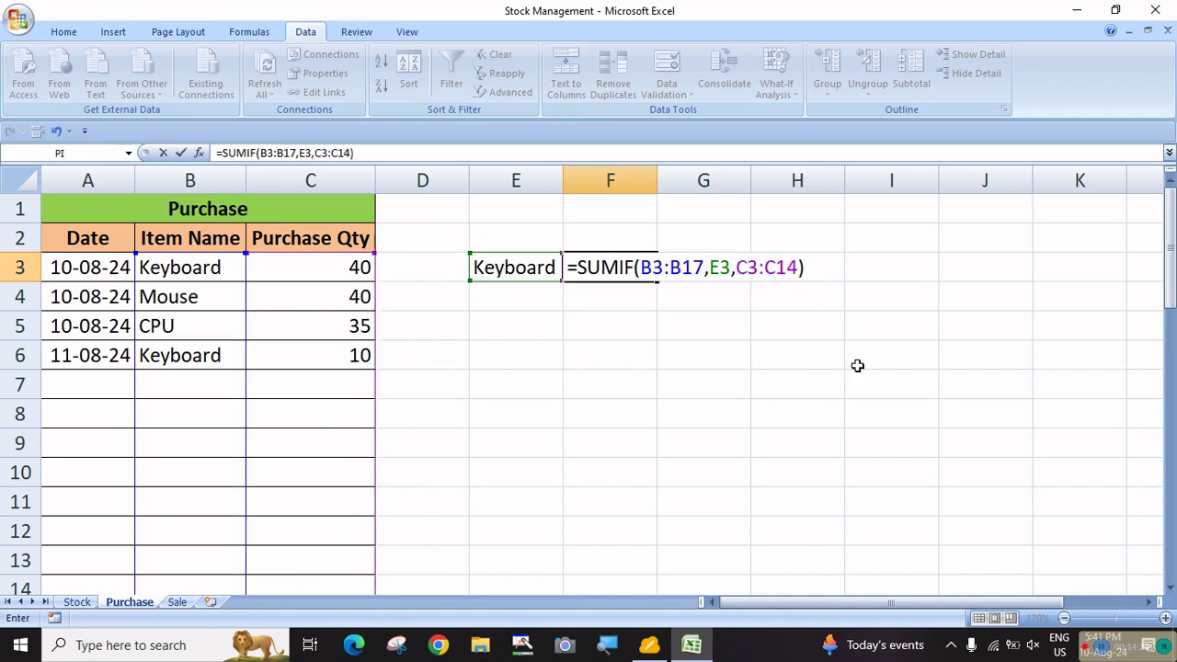
key("Return")
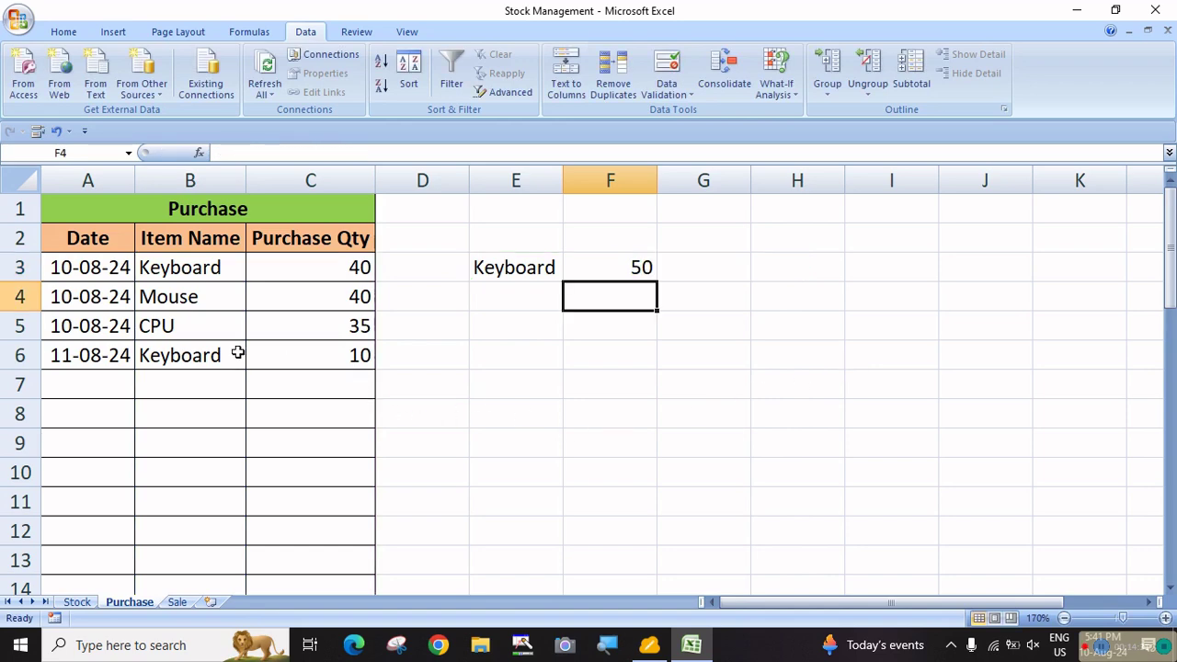
Check the two Keyboard quantities against the F3 total, and set the purchase quantity in C6 to 20
left_click(303, 268)
left_click(331, 361)
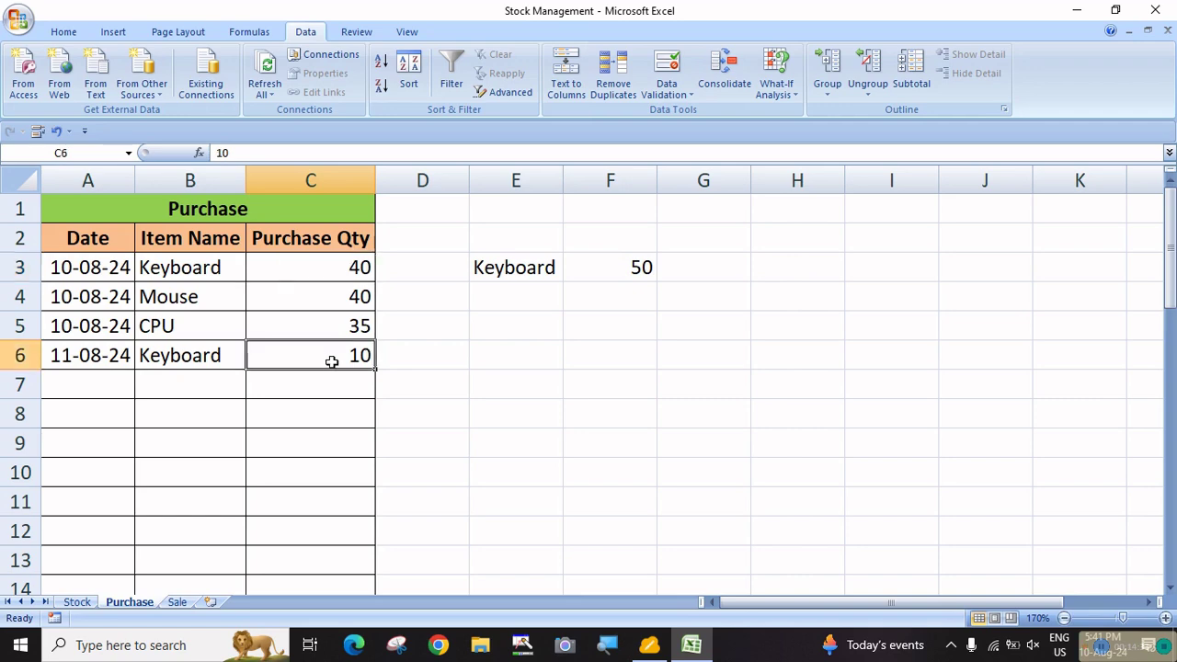
left_click(651, 276)
left_click(350, 356)
type("20")
key("Return")
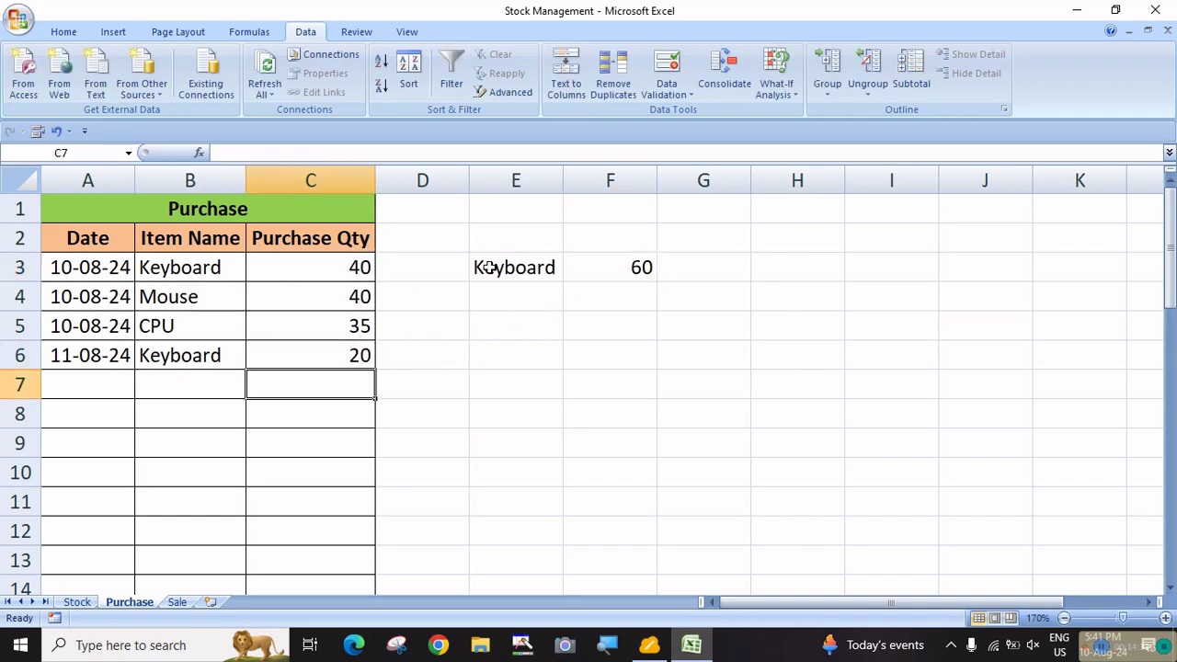
Review the test SUMIF formula in F3 on the Purchase sheet against the layouts of the Stock and Sale sheets
left_click(595, 264)
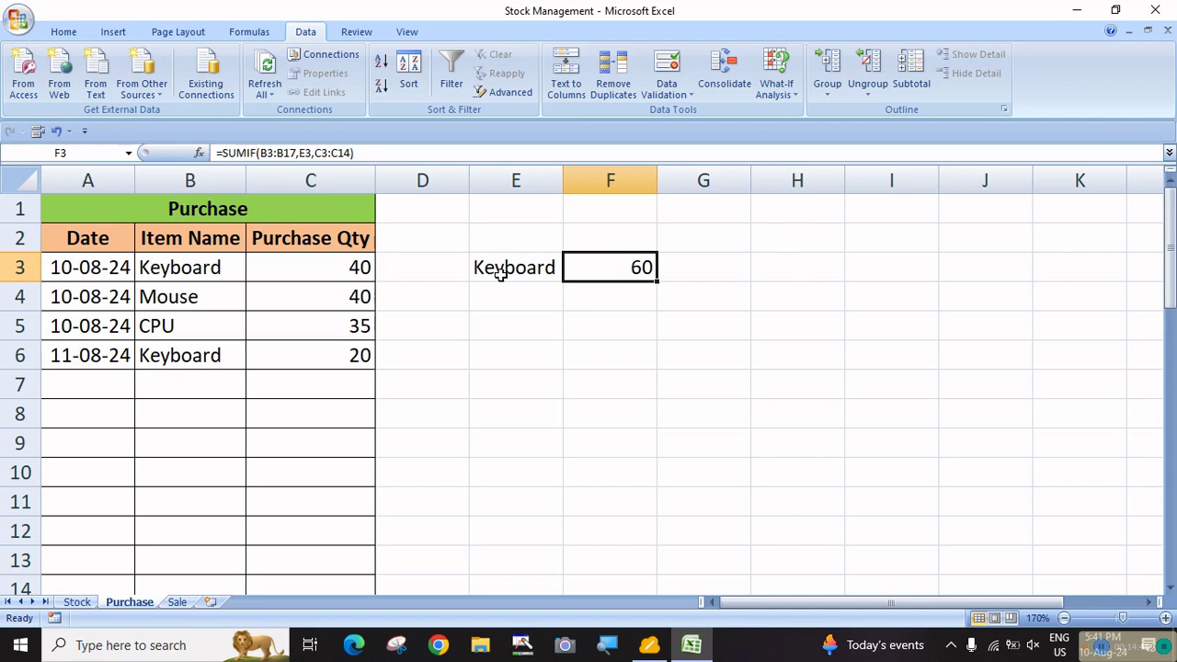
double_click(637, 274)
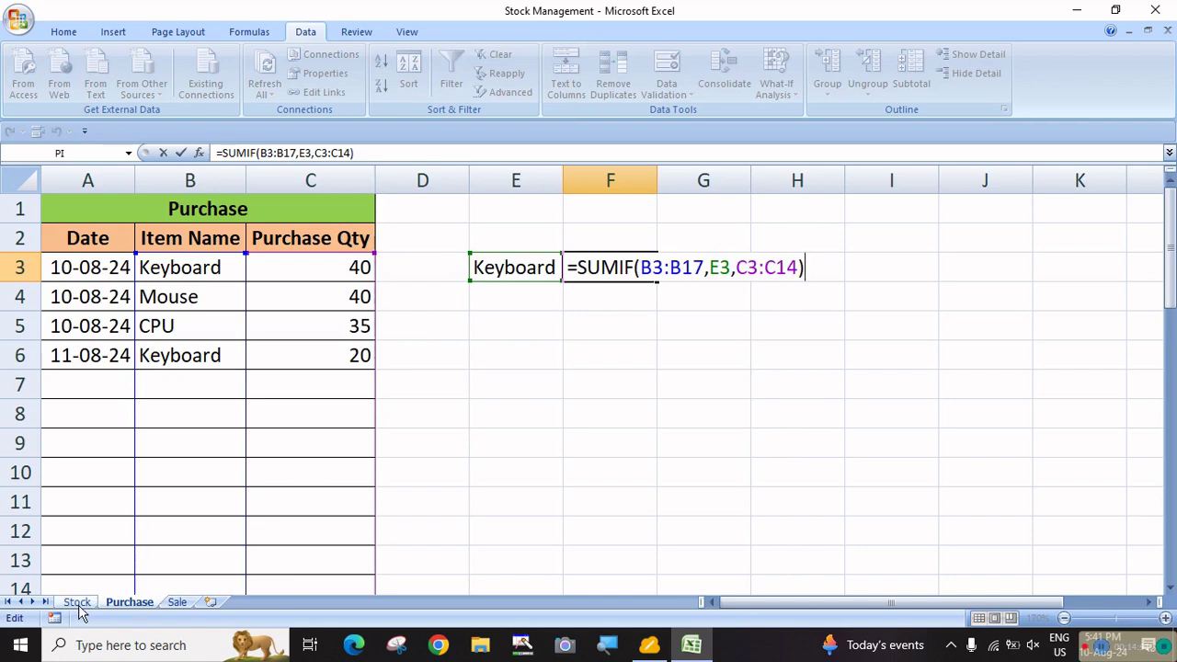
key("Escape")
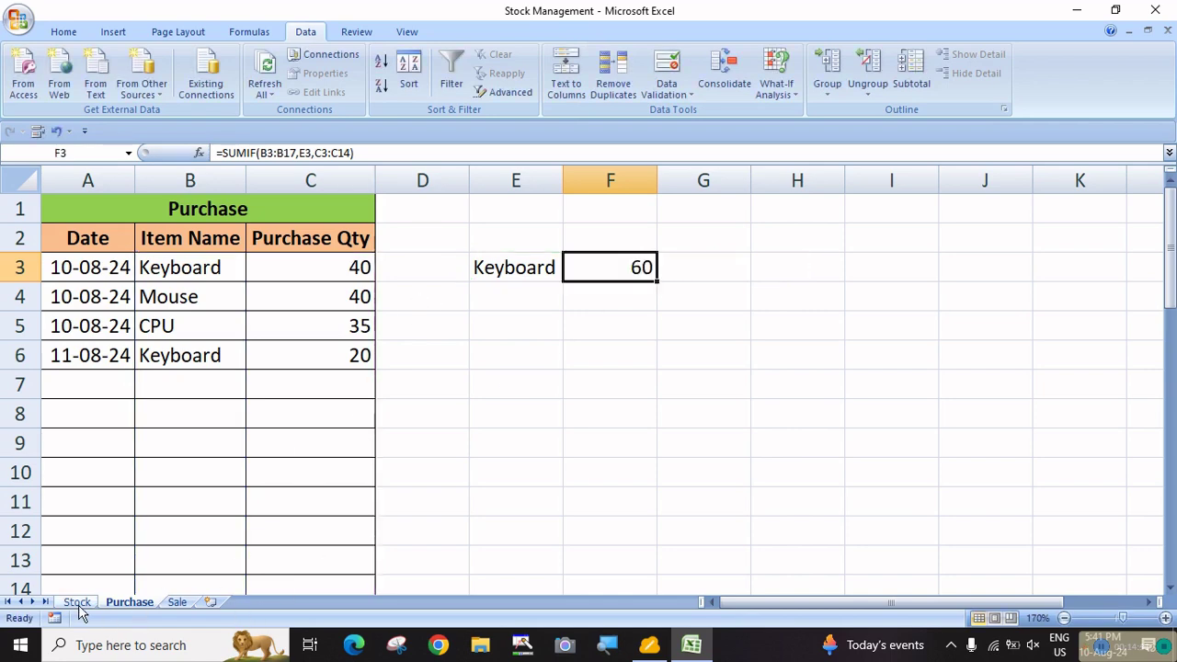
left_click(77, 602)
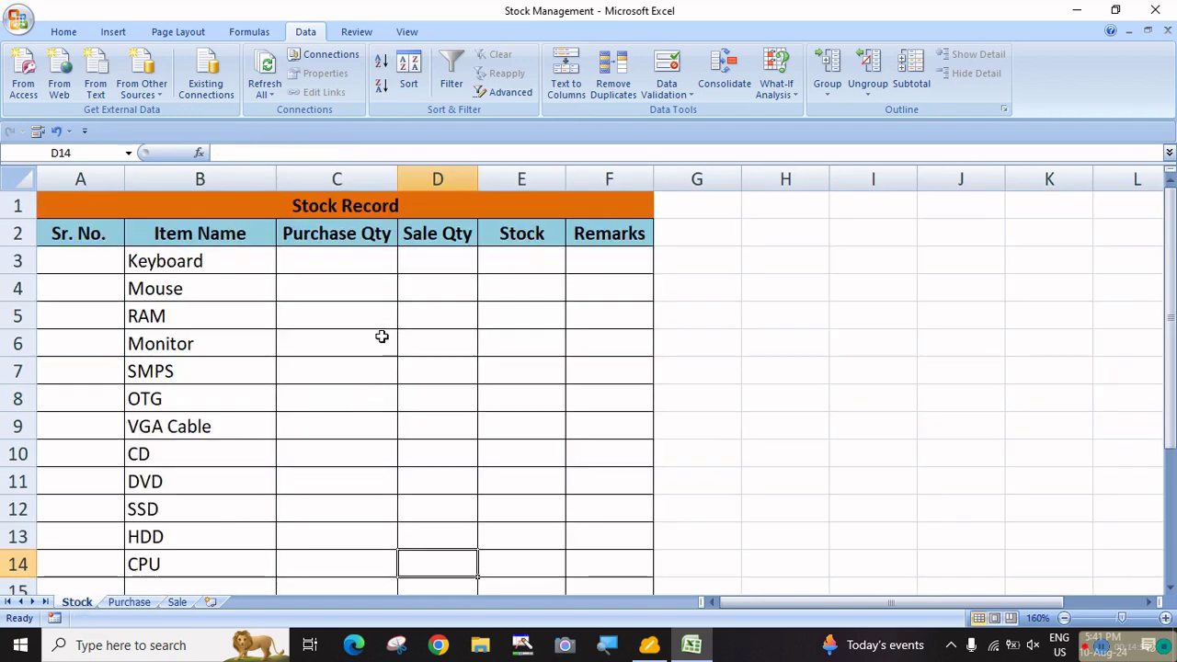
left_click(129, 603)
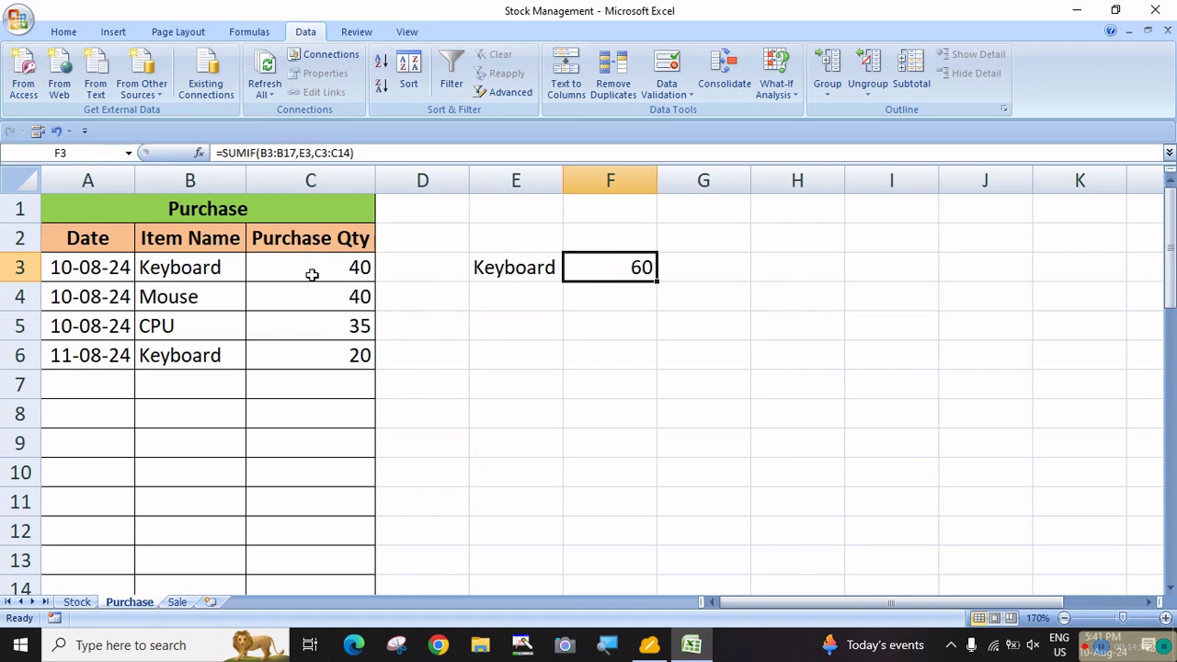
left_click(176, 602)
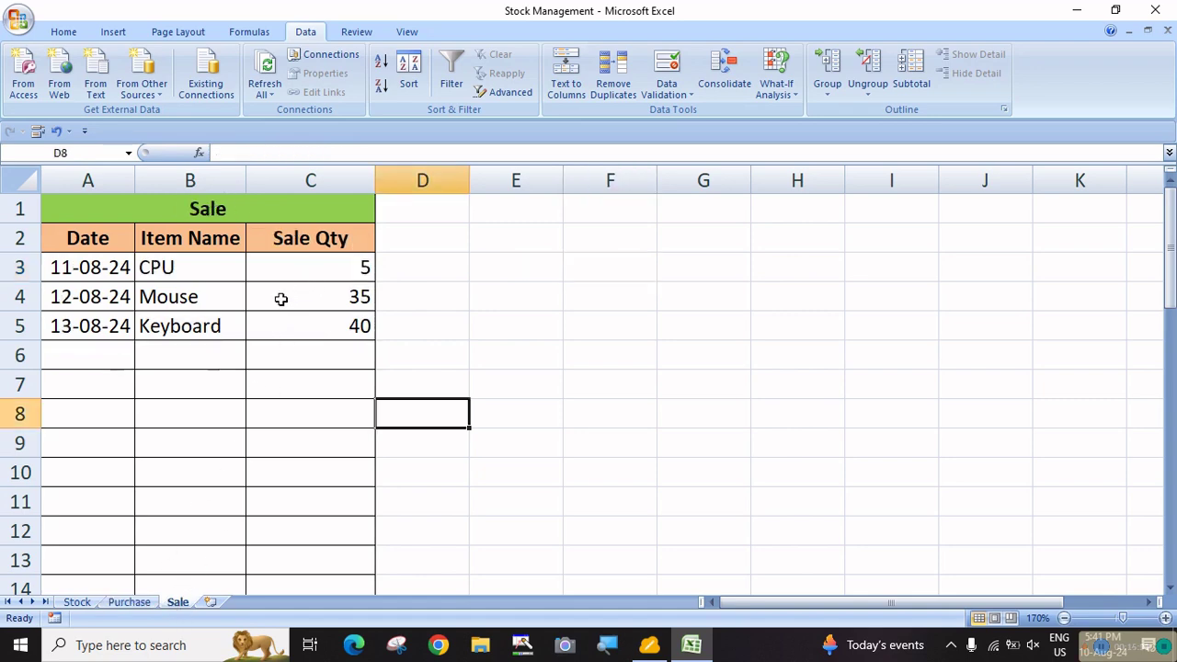
left_click(77, 602)
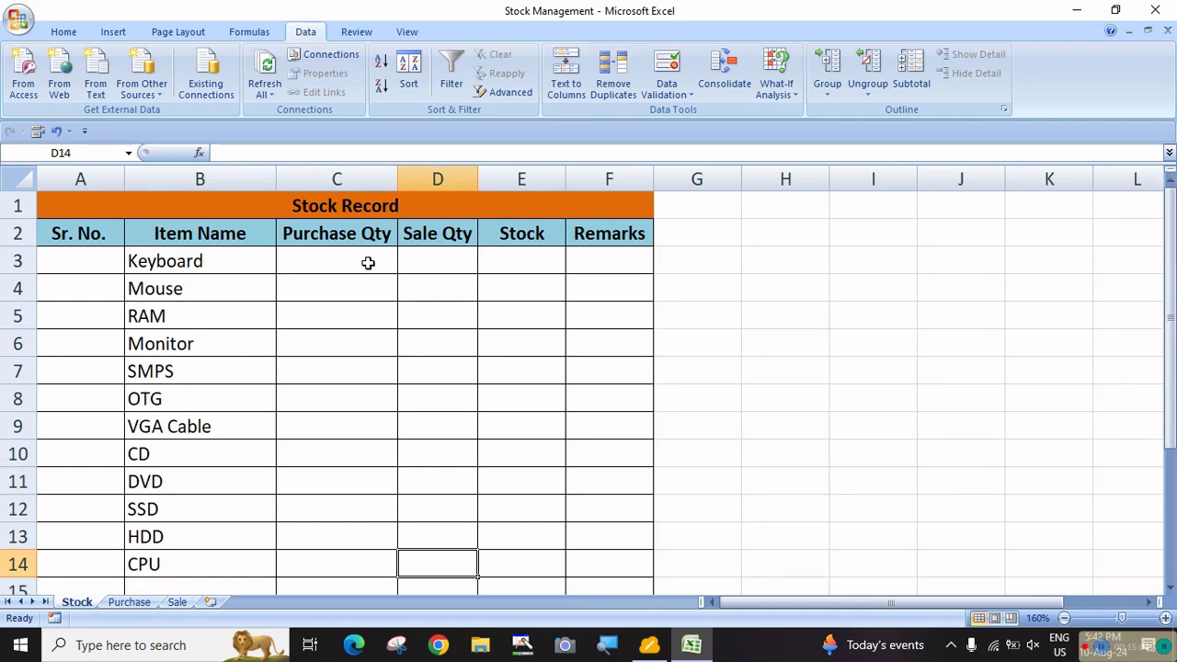
left_click(129, 602)
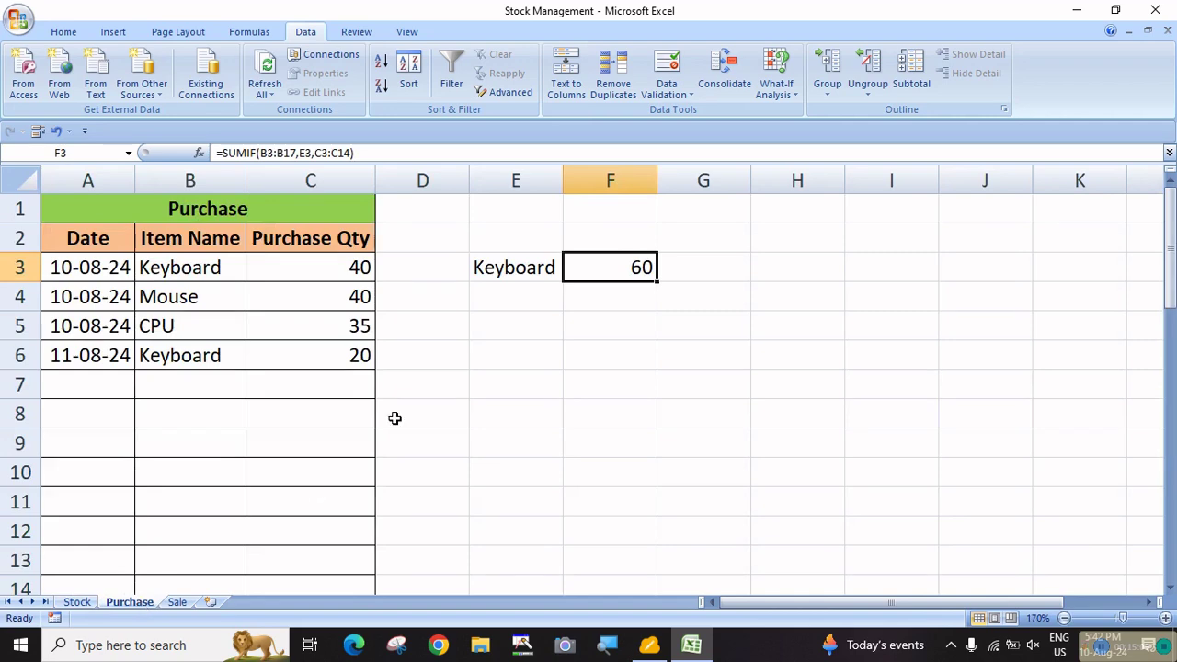
Examine the range, criteria and sum range arguments of the SUMIF formula in F3 without changing them
double_click(602, 269)
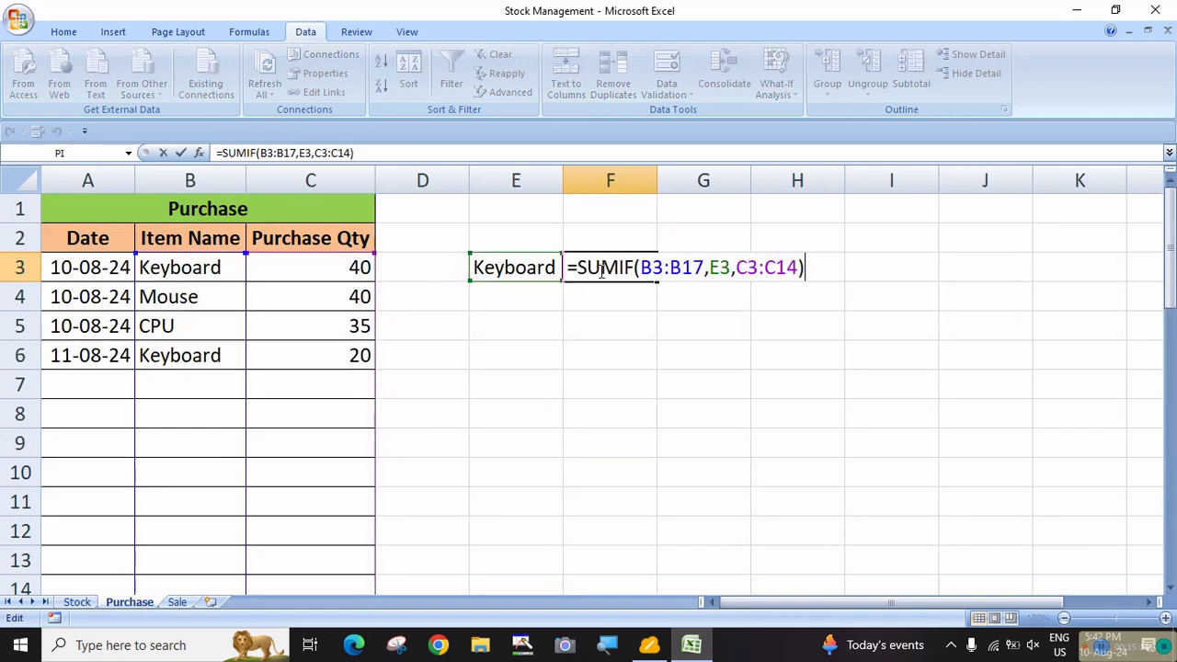
left_click(693, 266)
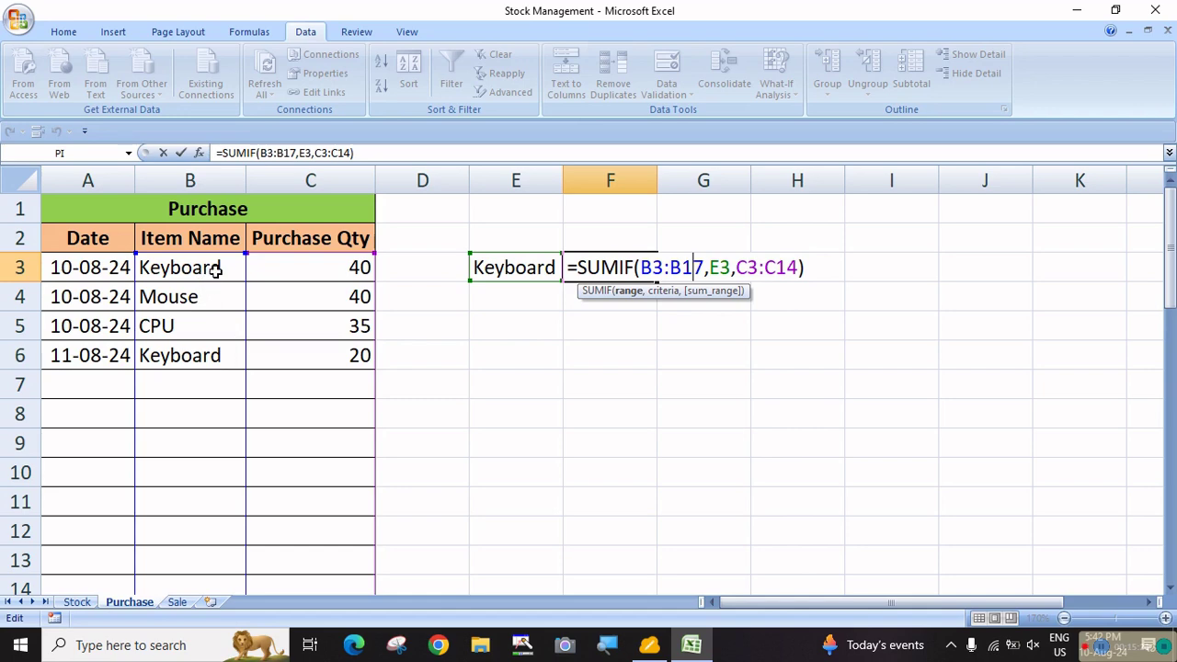
left_click(249, 32)
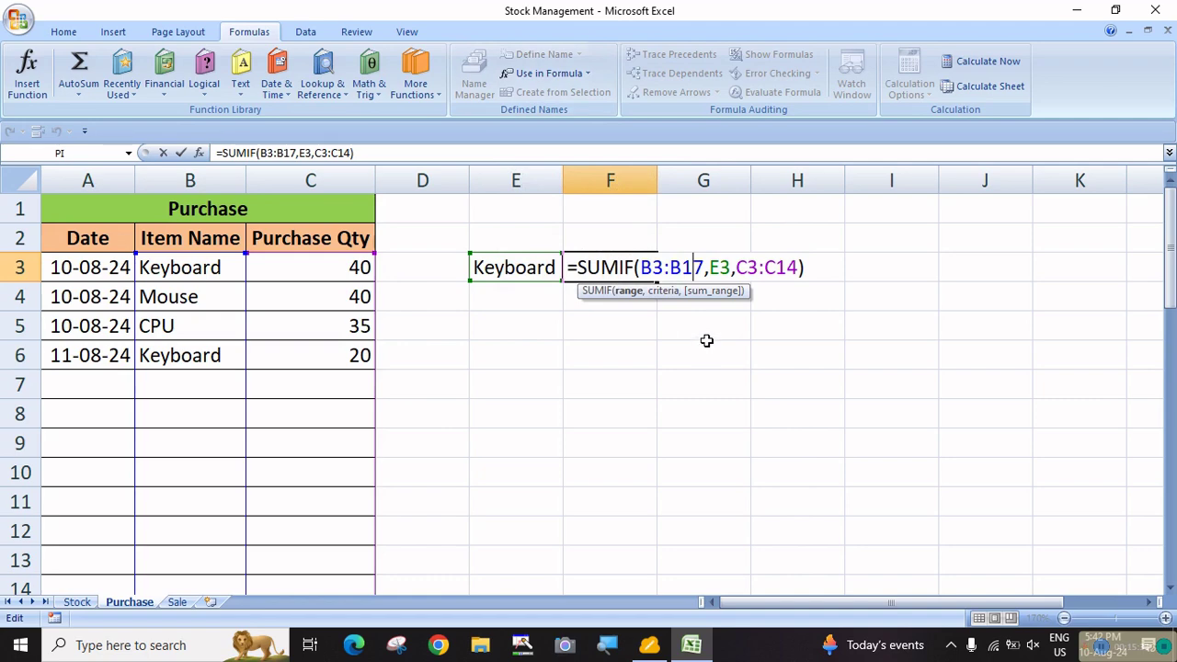
left_click(722, 267)
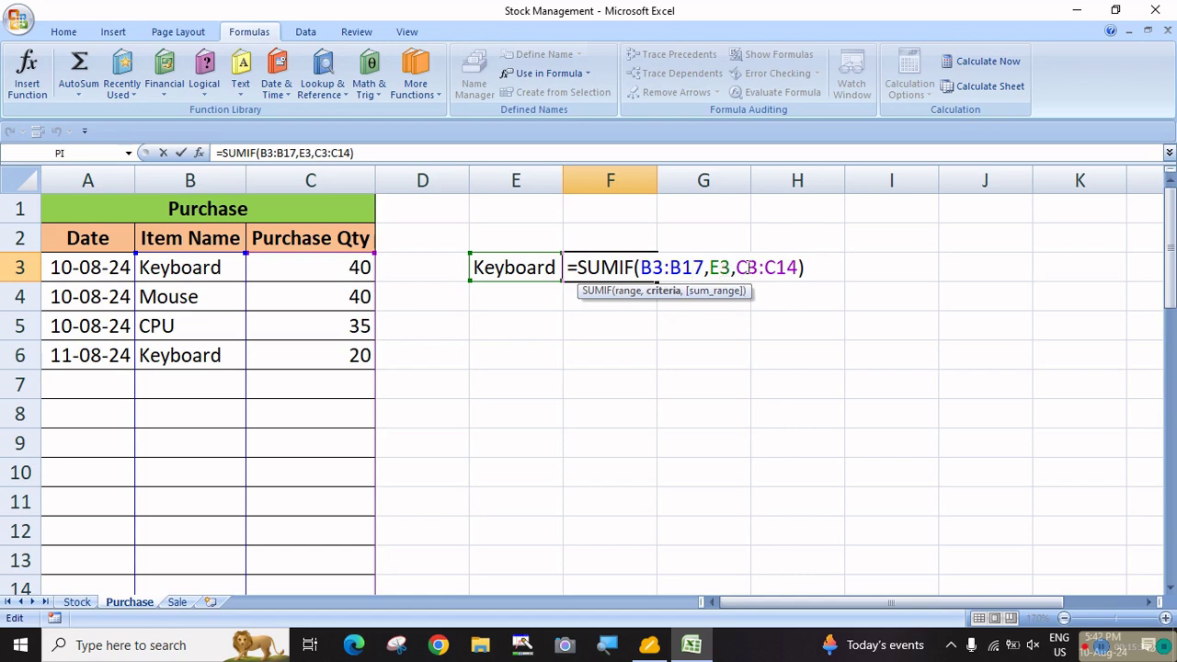
left_click(748, 267)
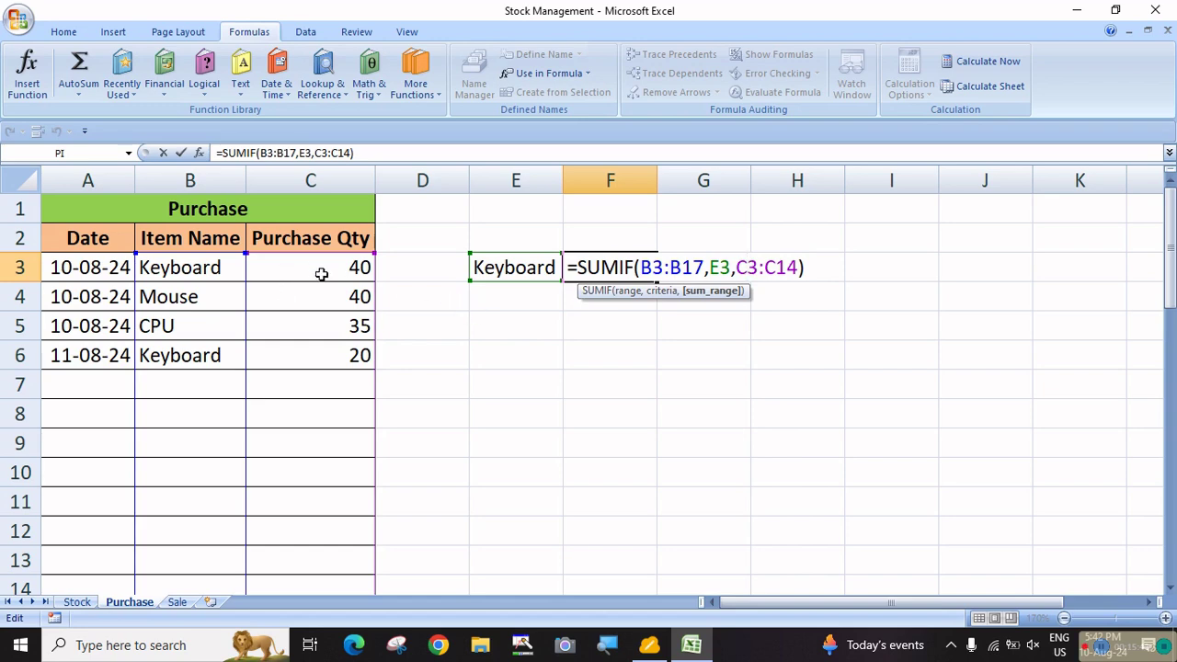
key("ctrl+Return")
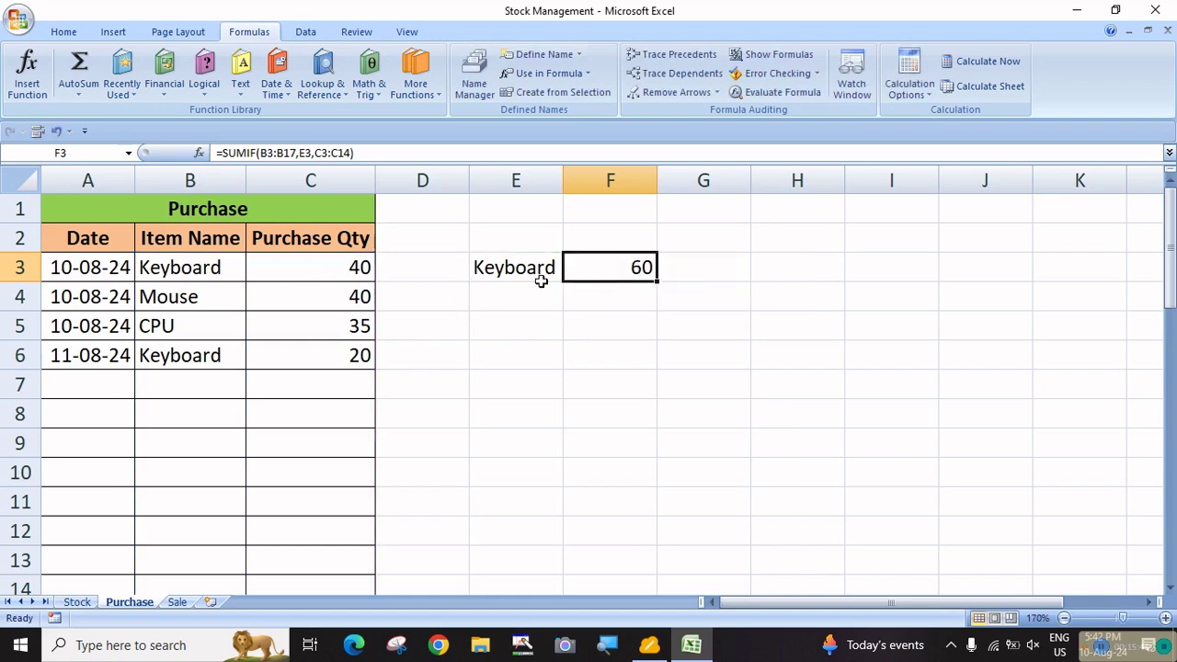
Clear the test lookup item and its SUMIF total from E3:F4 beside the Purchase table
left_click_drag(508, 277, 599, 282)
key("Delete")
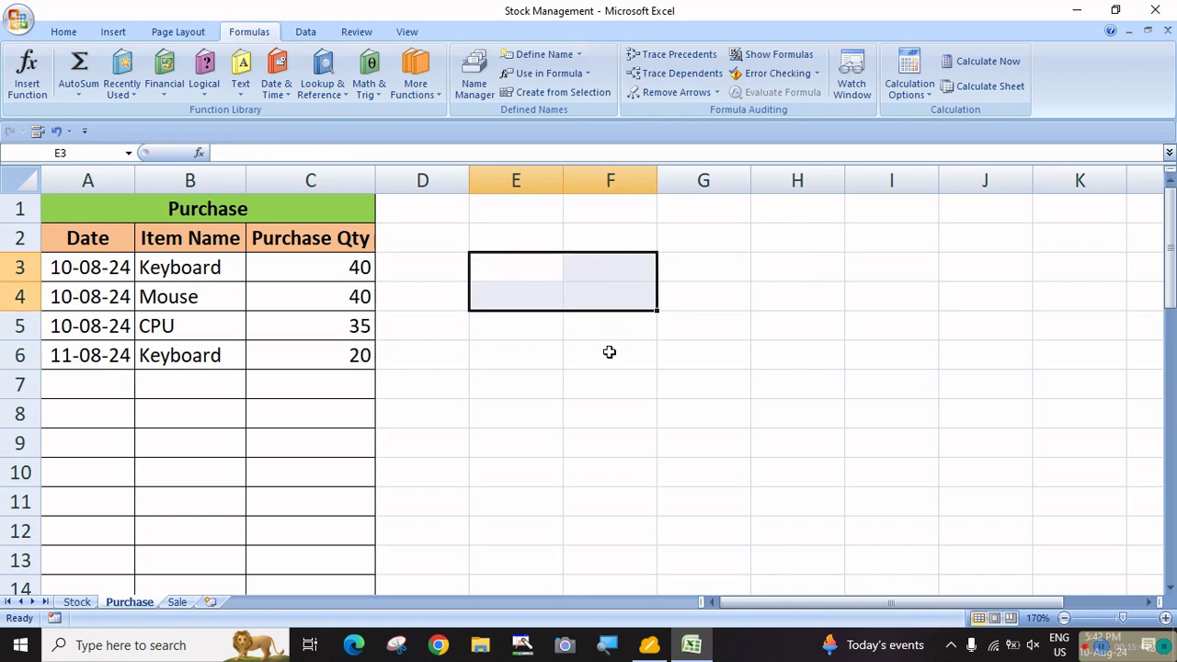
left_click(610, 352)
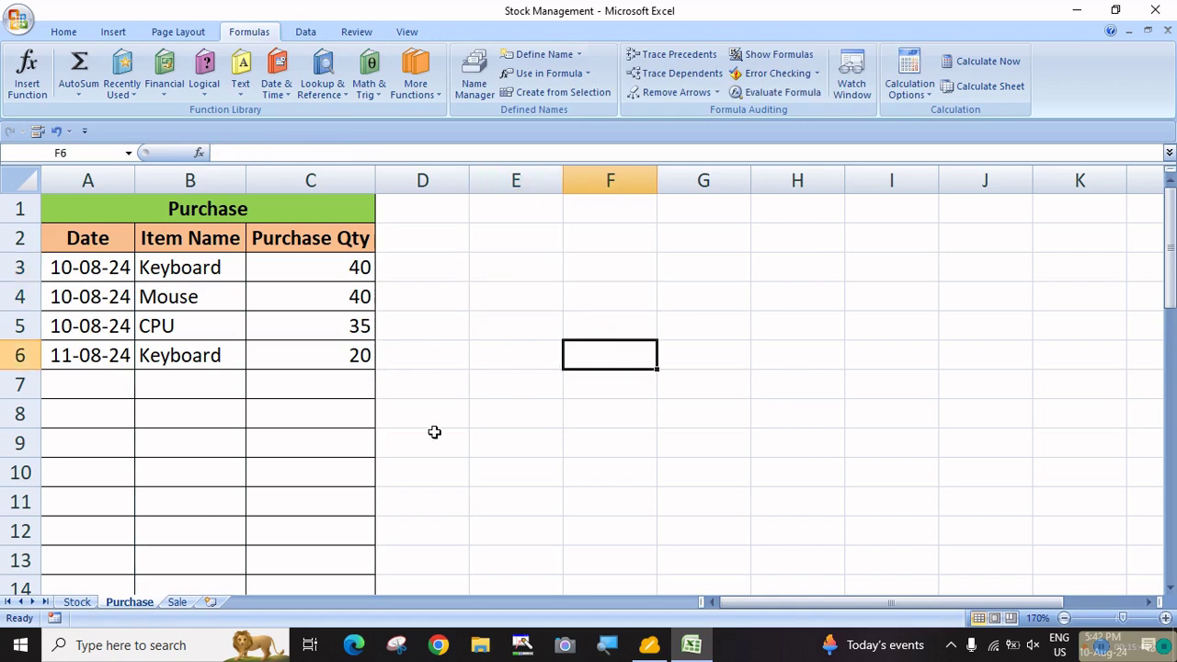
Define the name Purchase_item for the Item Name cells of the Purchase table, from B3 down to its last row
left_click(196, 272)
left_click_drag(197, 272, 197, 536)
scroll(227, 512, "up", 10)
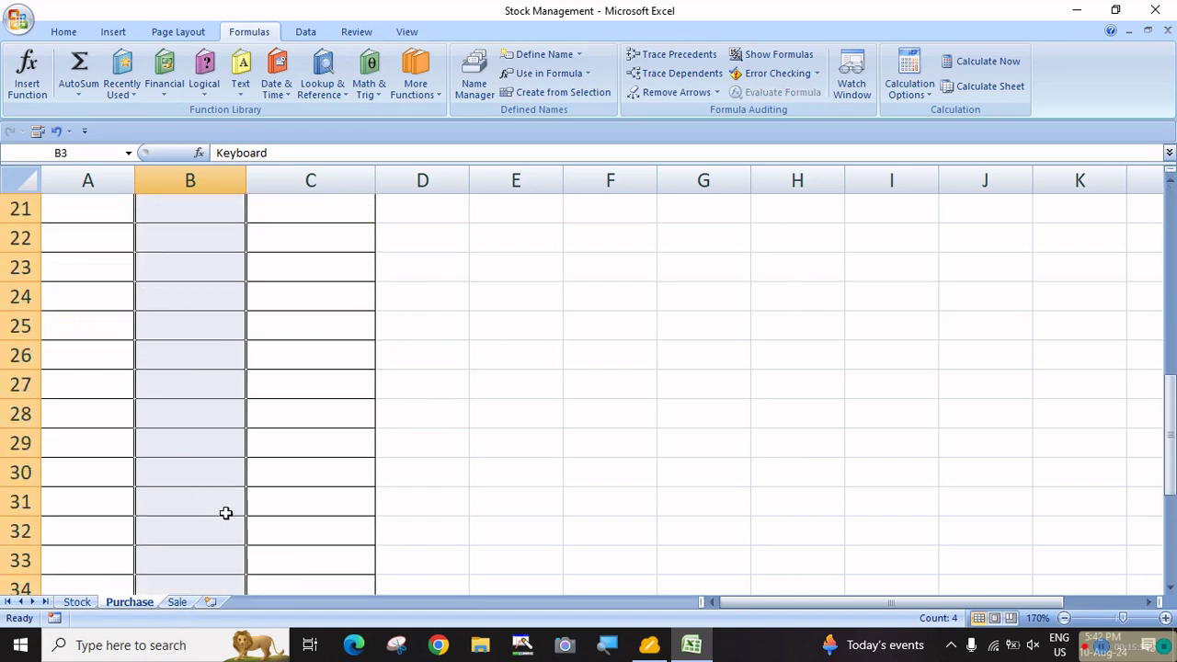
left_click(91, 157)
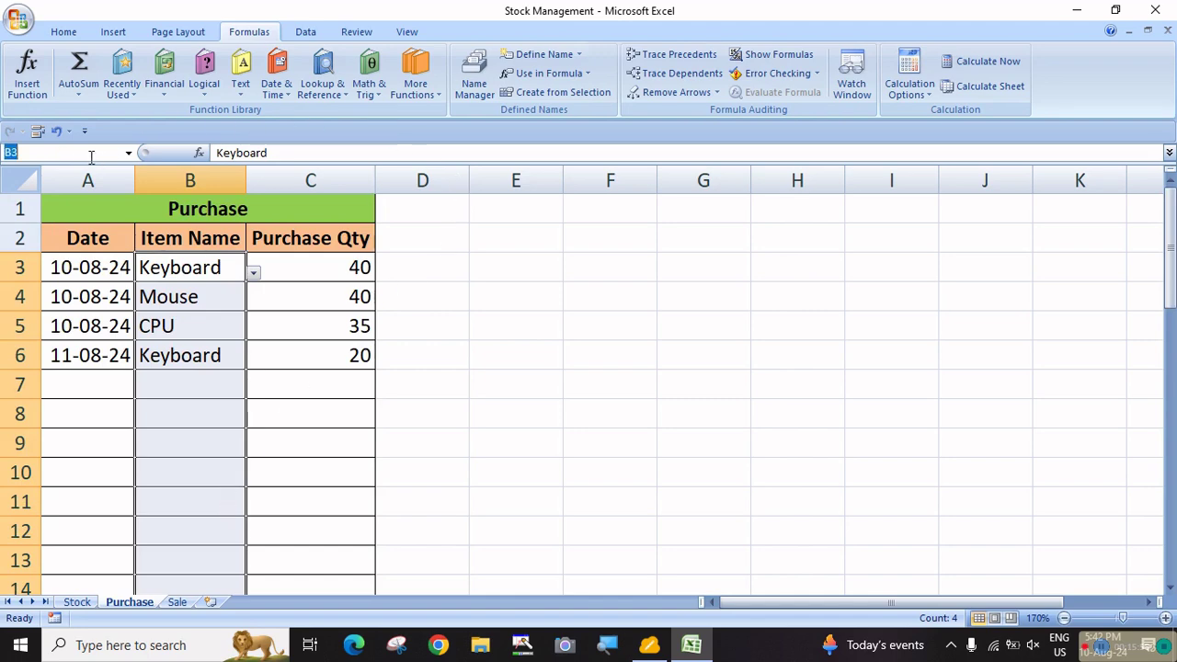
type("Purchase_")
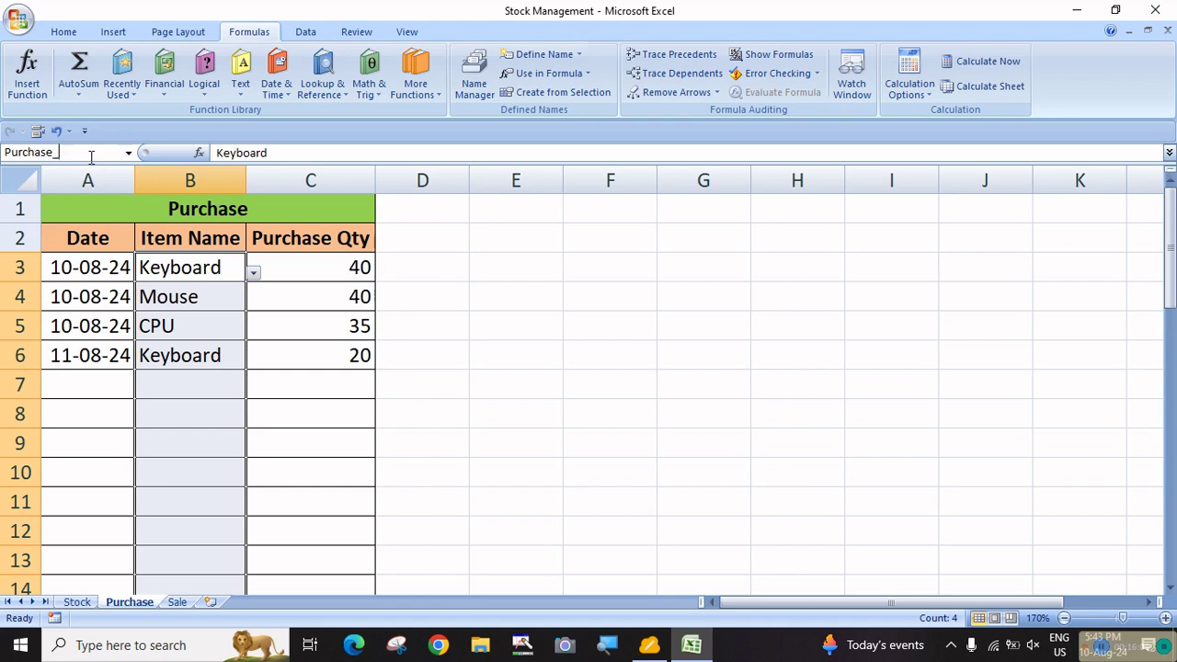
type("em")
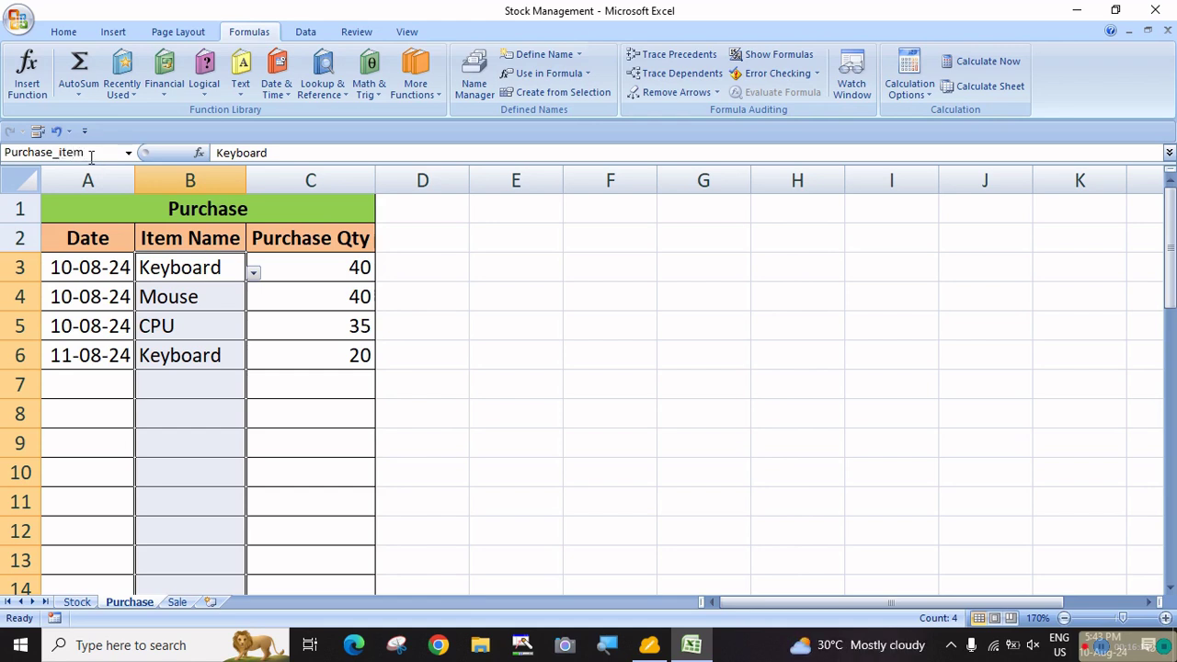
key("Return")
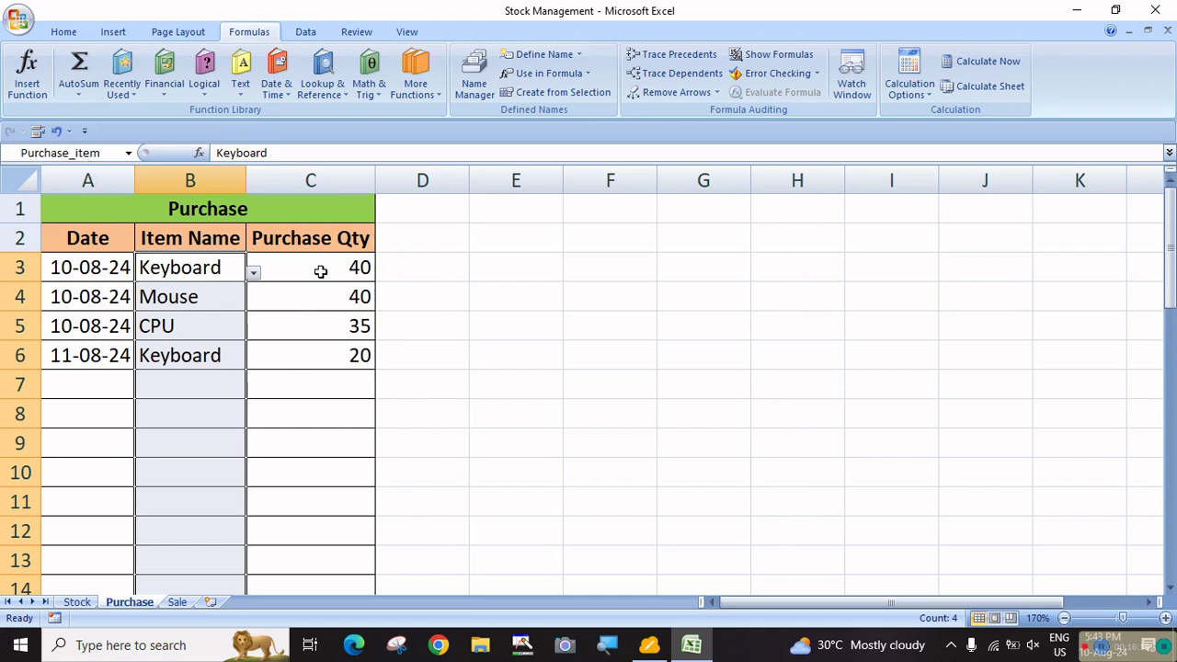
Define the name Purchase_sum for the Purchase Qty cells of the Purchase table, from C3 down to its last row
left_click_drag(321, 268, 338, 544)
scroll(350, 476, "up", 2)
scroll(349, 476, "up", 8)
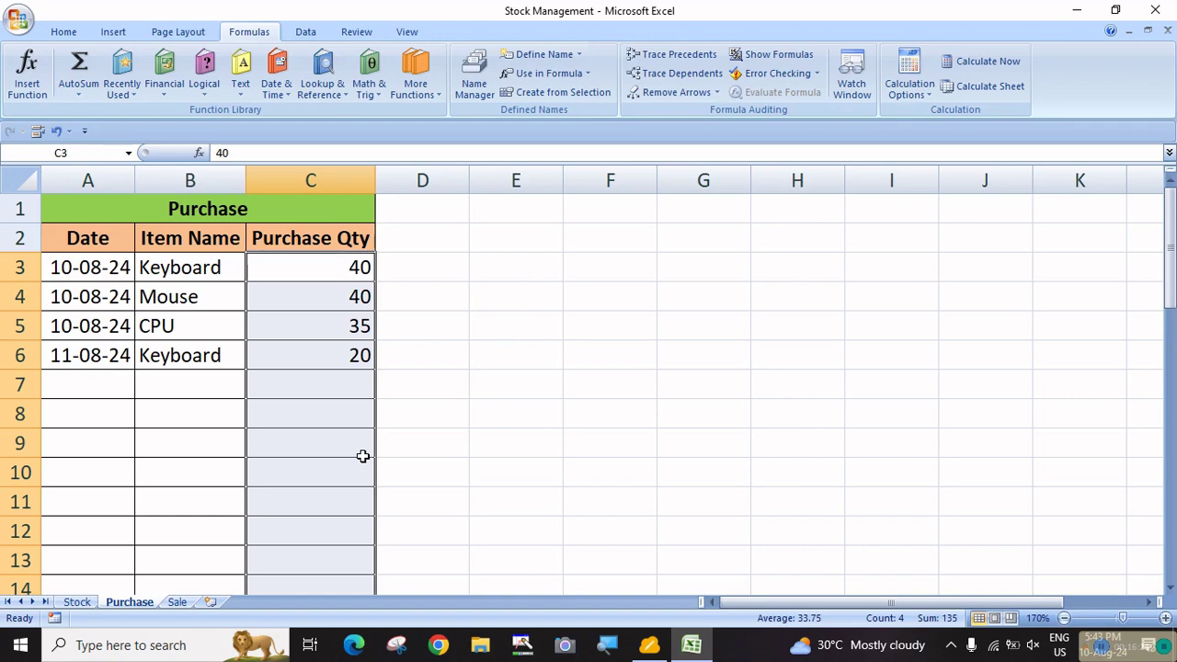
left_click(73, 157)
type("Purchase_")
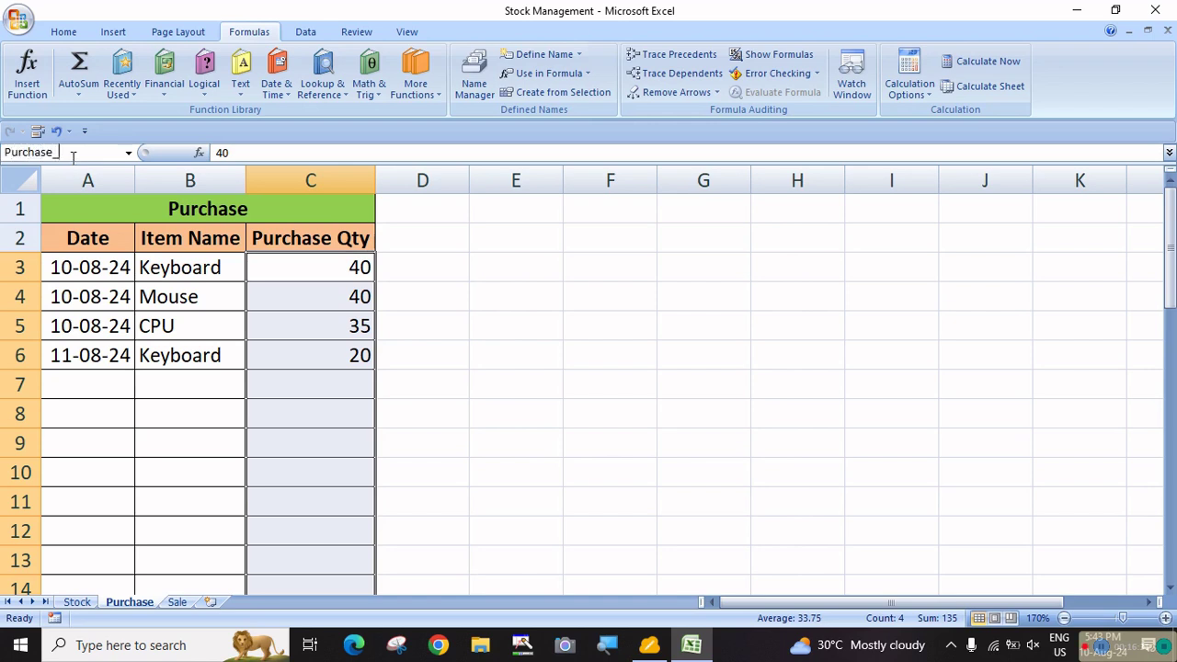
type("sum")
key("Return")
left_click(631, 368)
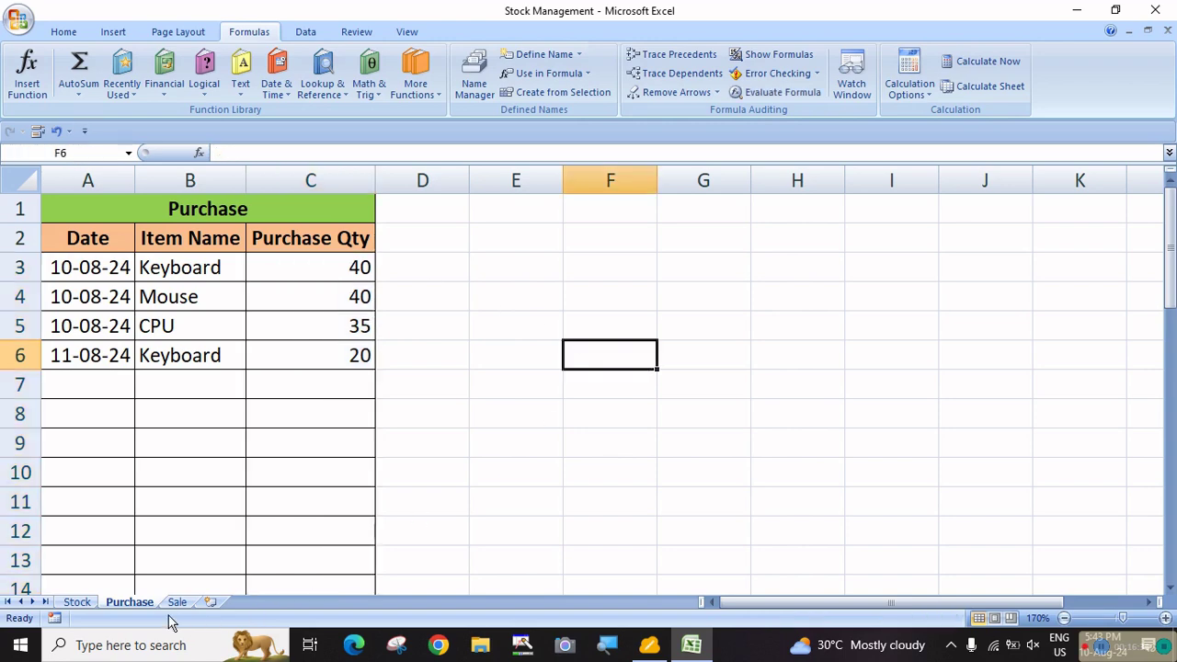
On the Sale sheet, define the name Sale_item for the Item Name cells B3:B42
left_click(177, 602)
left_click(591, 364)
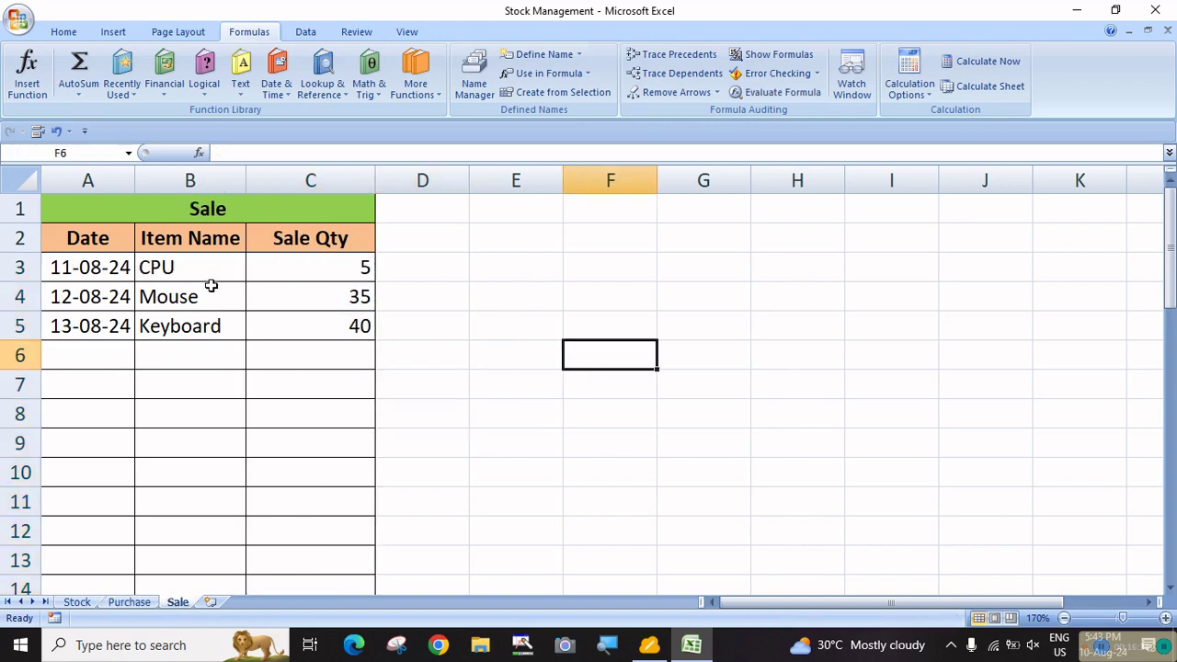
left_click_drag(209, 269, 165, 655)
left_click_drag(182, 625, 199, 530)
scroll(199, 530, "up", 3)
scroll(199, 531, "up", 7)
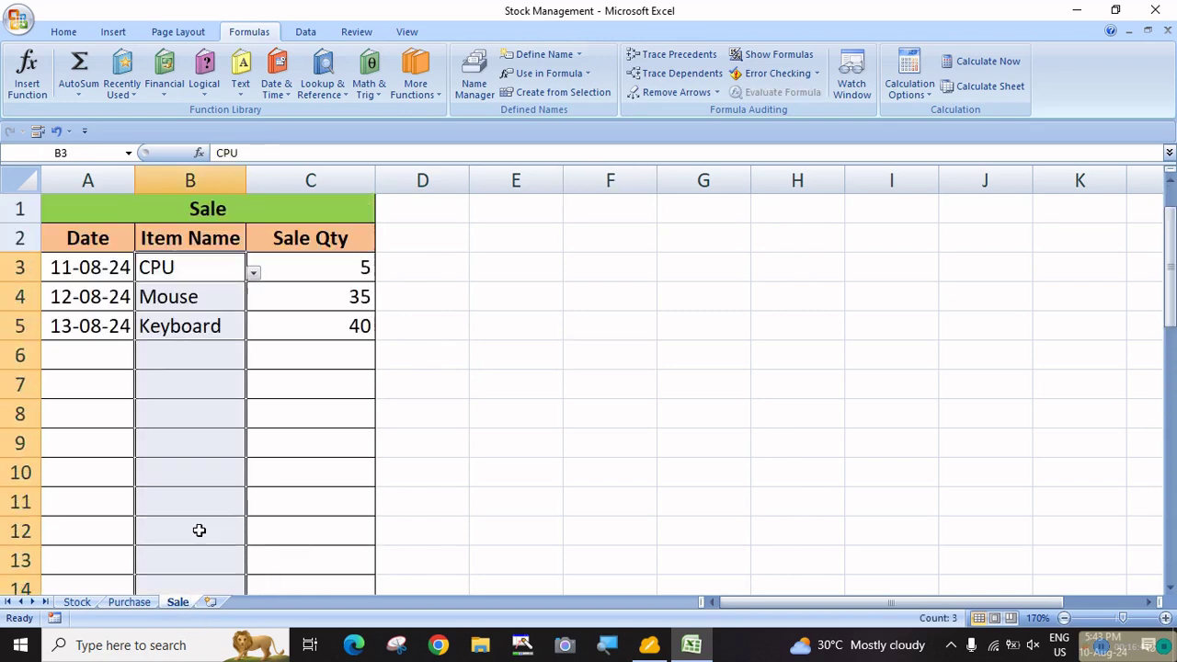
left_click(87, 152)
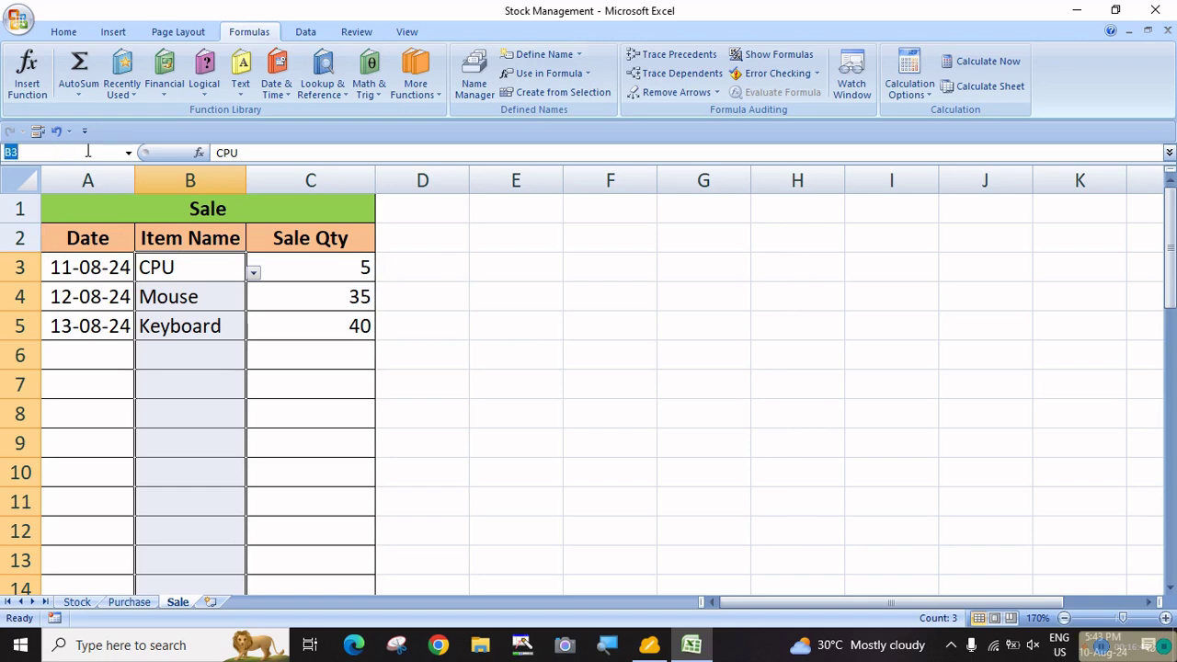
type("Sale_item")
key("Return")
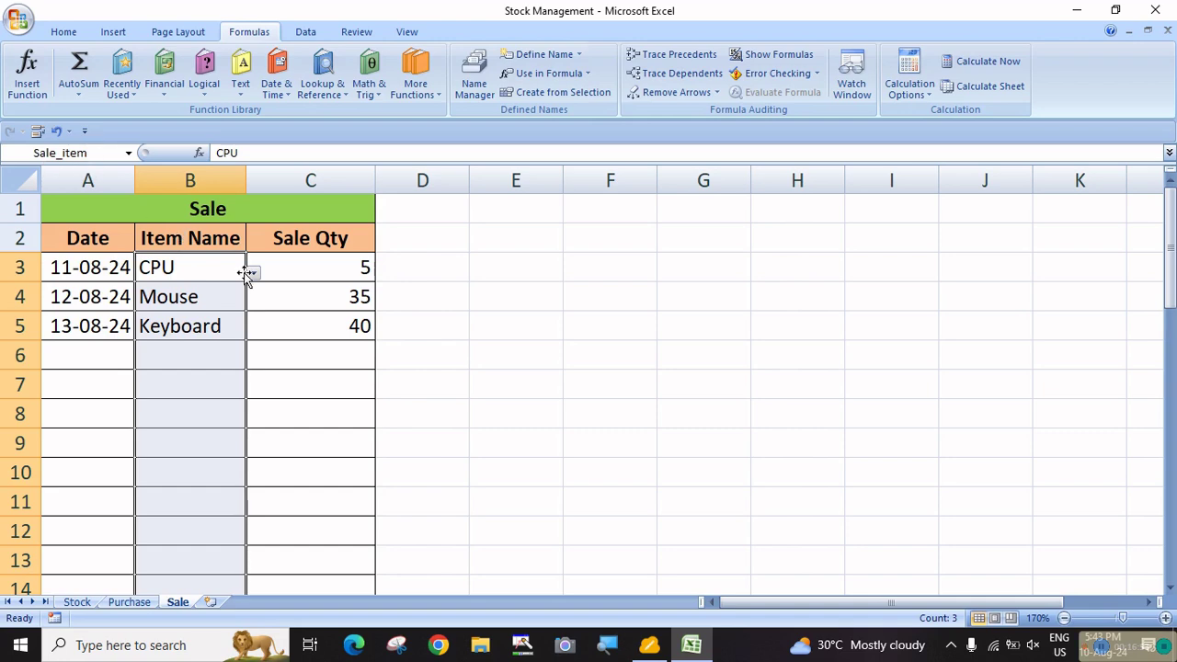
Define the name Sale_sum for the Sale Qty cells C3:C42, and review the workbook's defined names in the Name Manager
left_click_drag(333, 272, 337, 533)
scroll(336, 485, "up", 8)
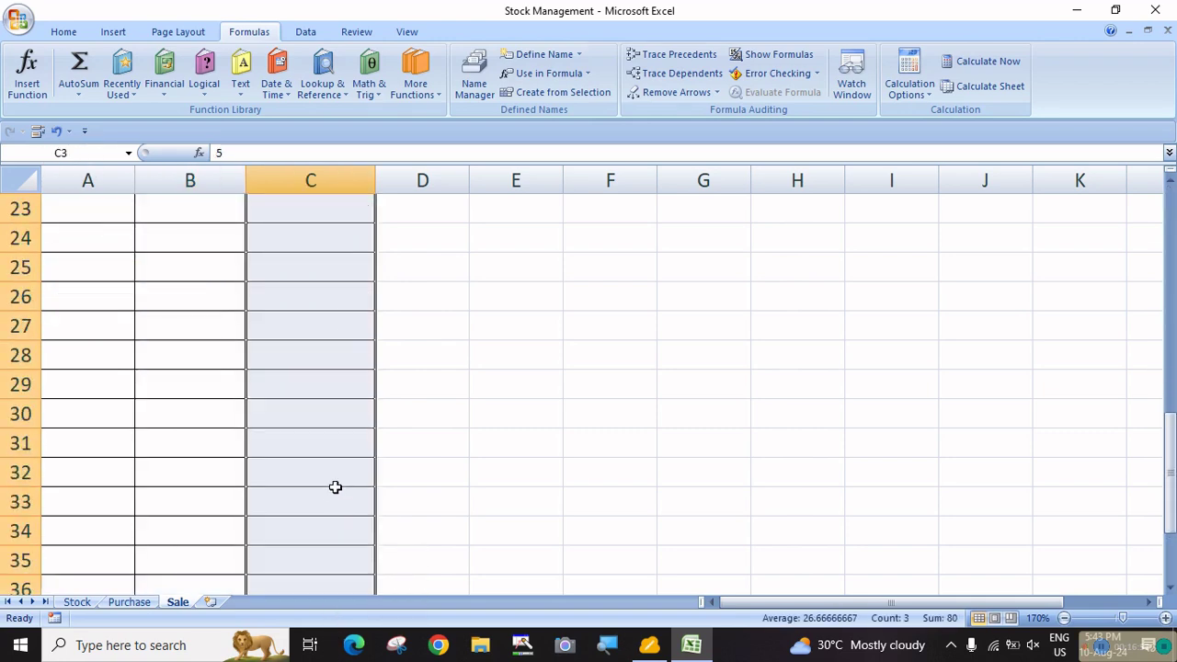
scroll(335, 481, "up", 2)
left_click(91, 153)
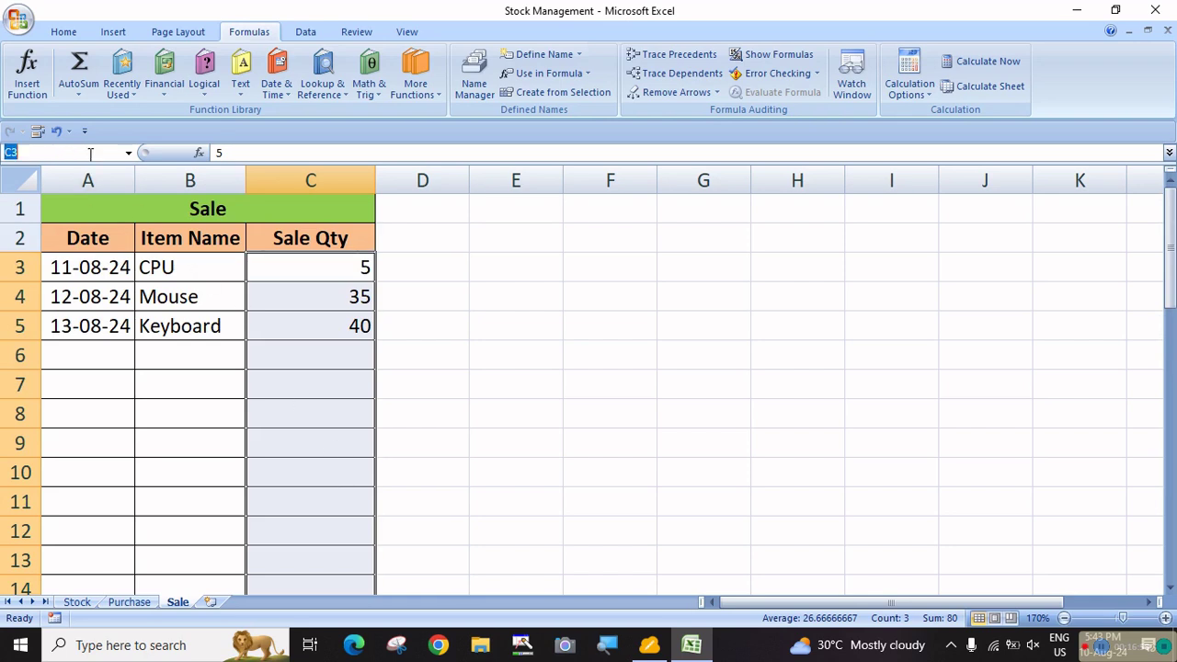
type("Sale_sum")
key("Return")
left_click(487, 344)
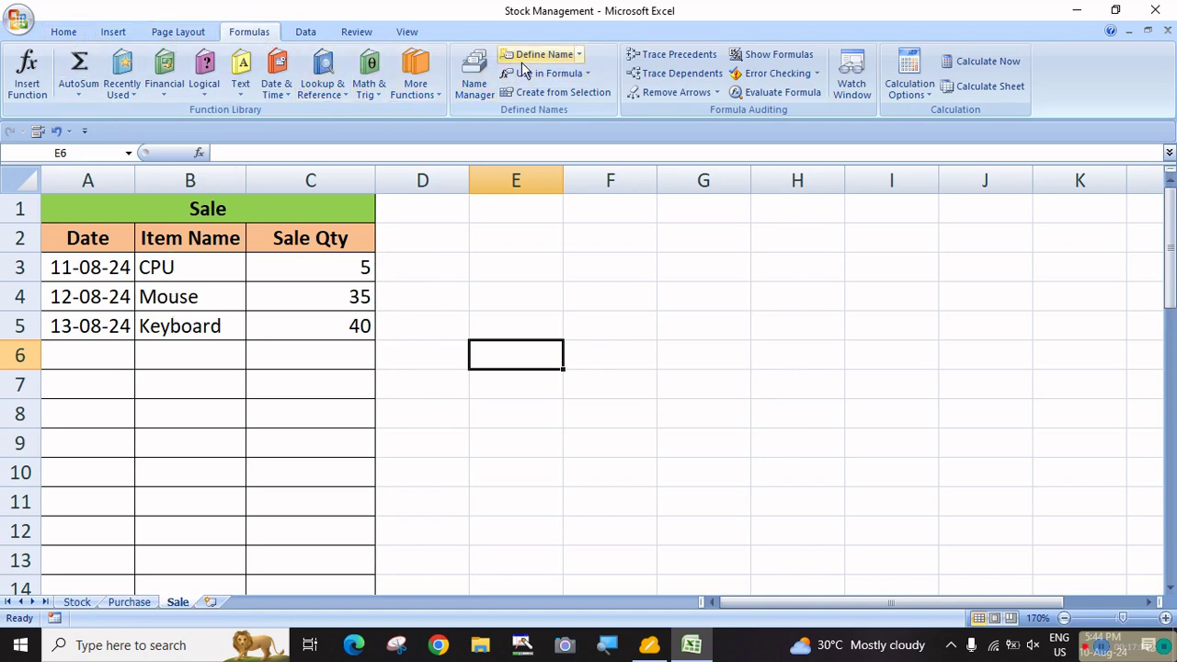
left_click(469, 92)
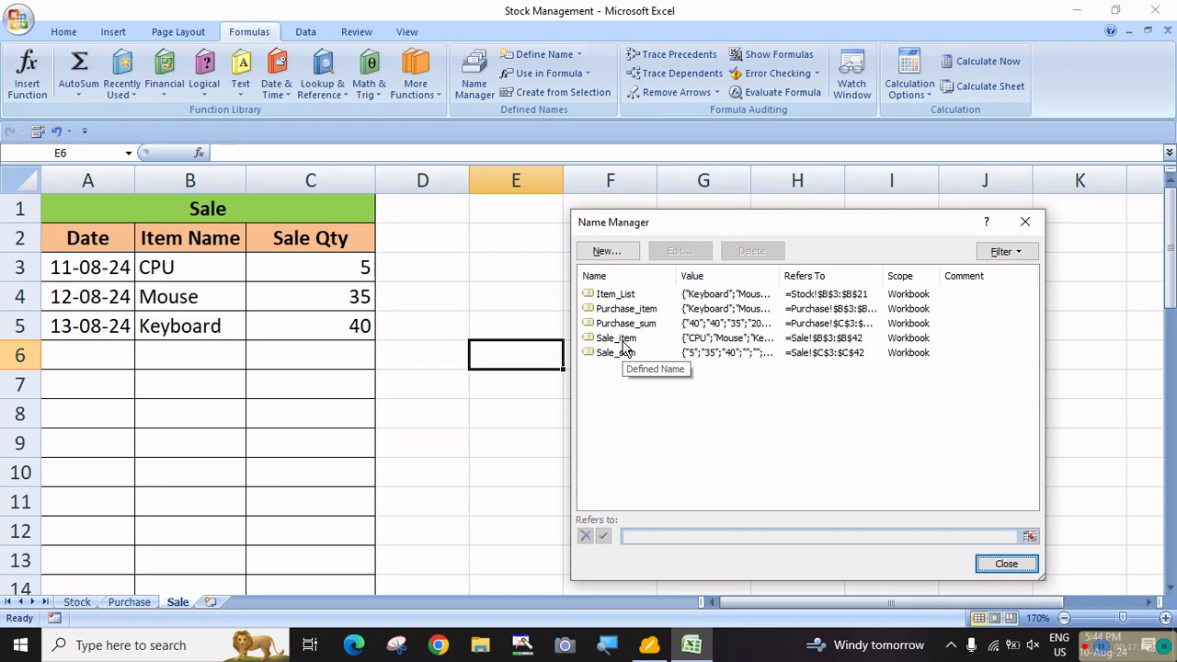
left_click(1004, 562)
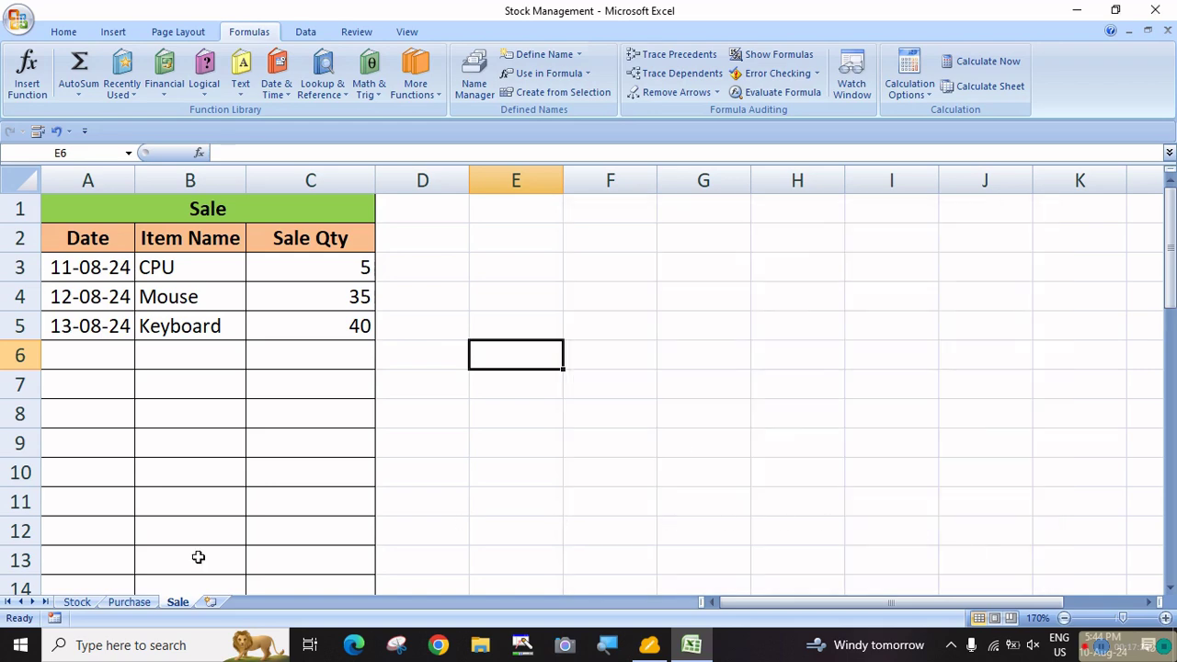
On the Stock sheet, start a SUMIF formula in C3 with the named range Purchase_item as its range
left_click(87, 605)
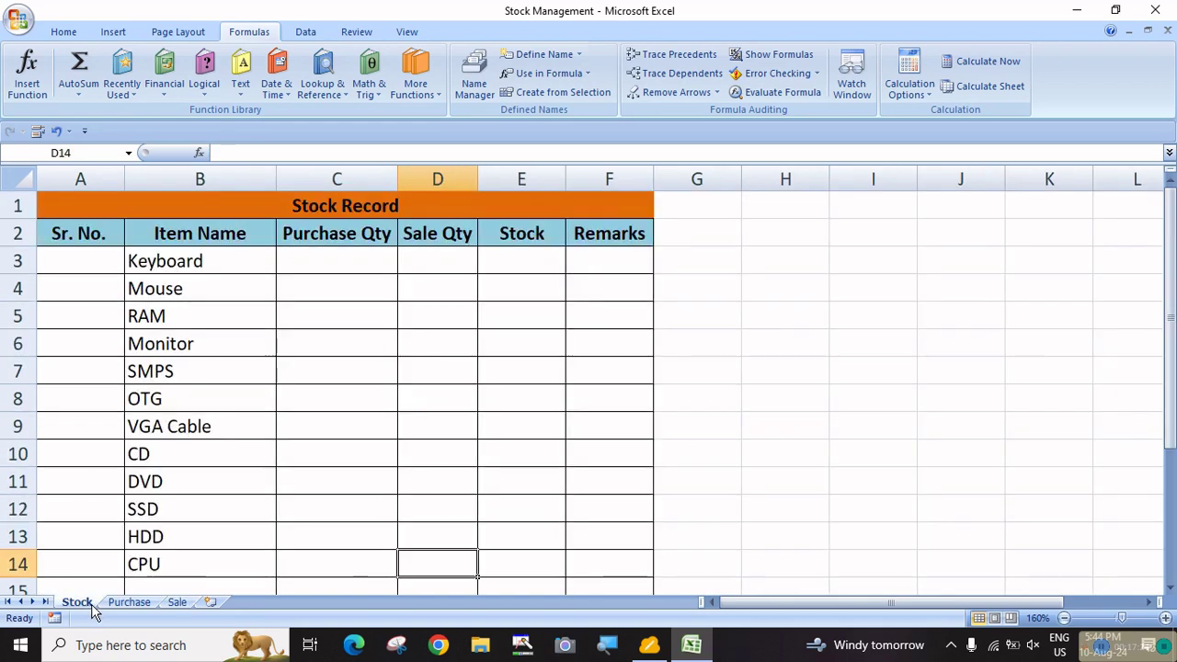
left_click(363, 261)
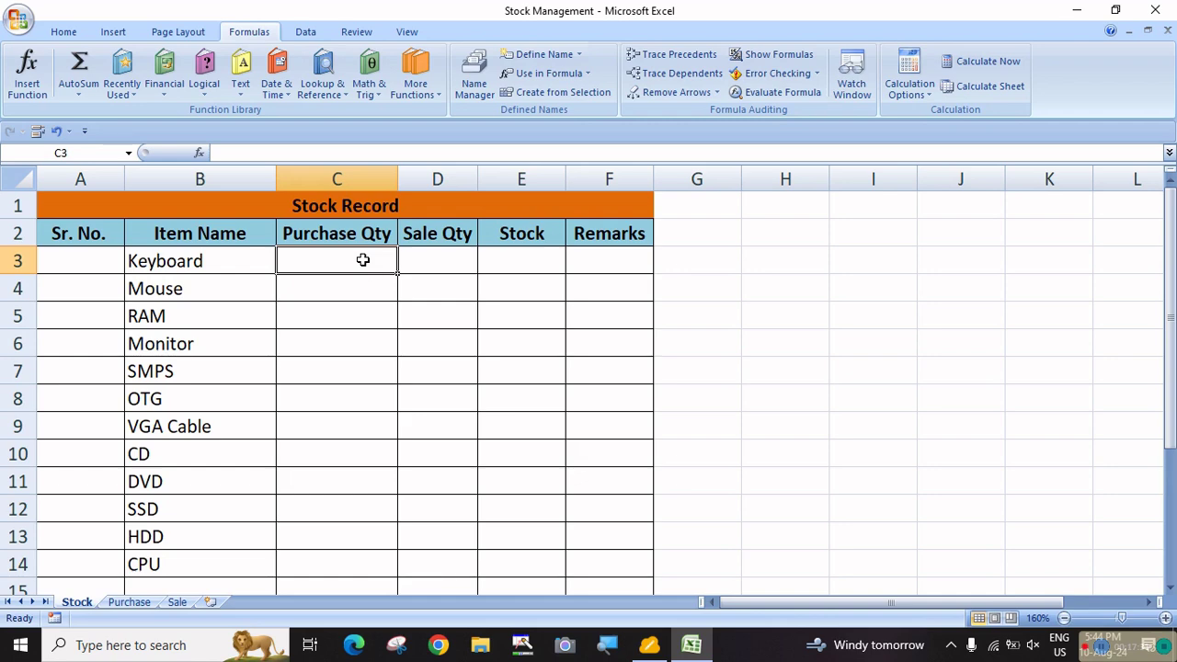
type("=")
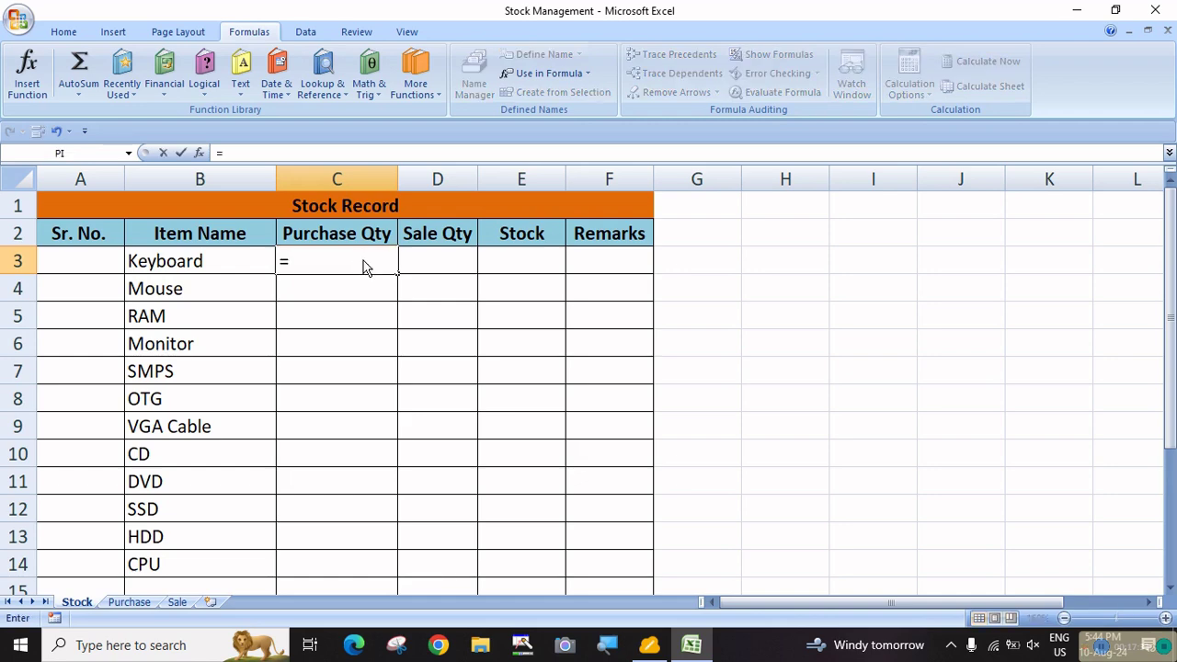
type("s")
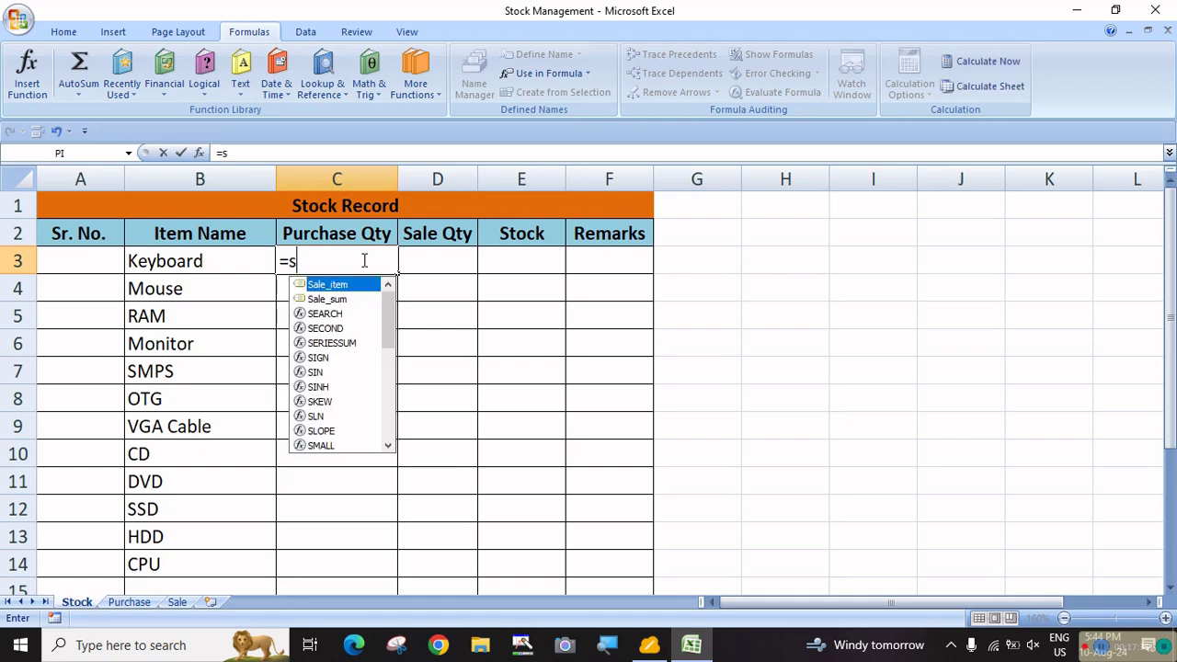
type("umif")
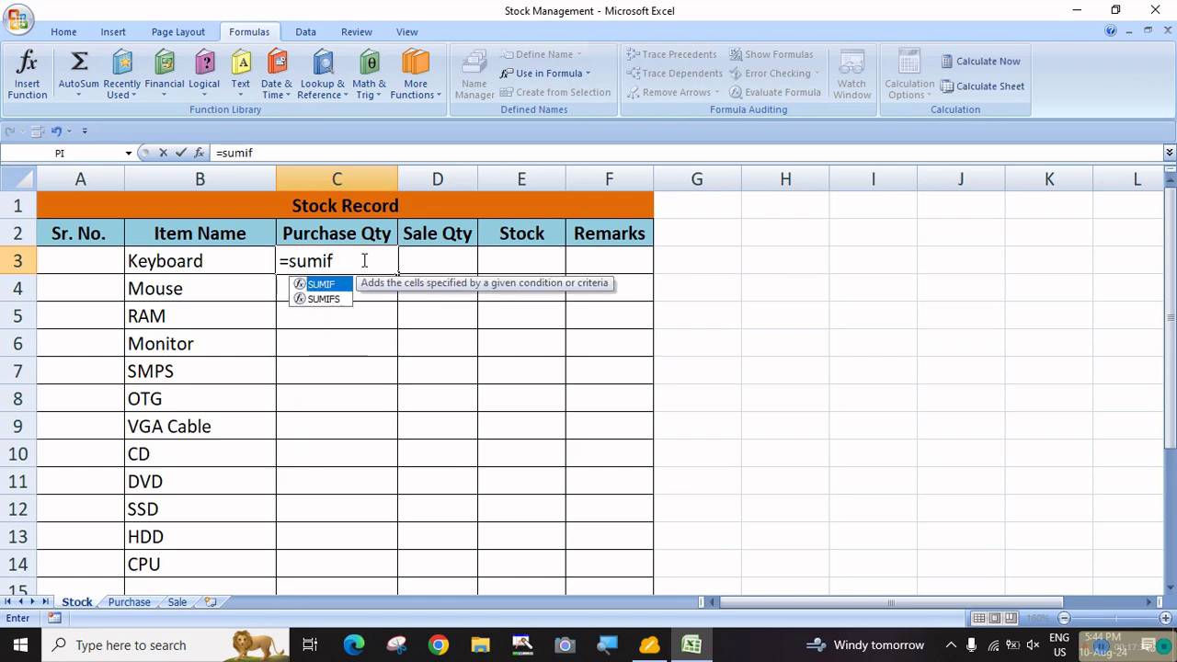
key("Tab")
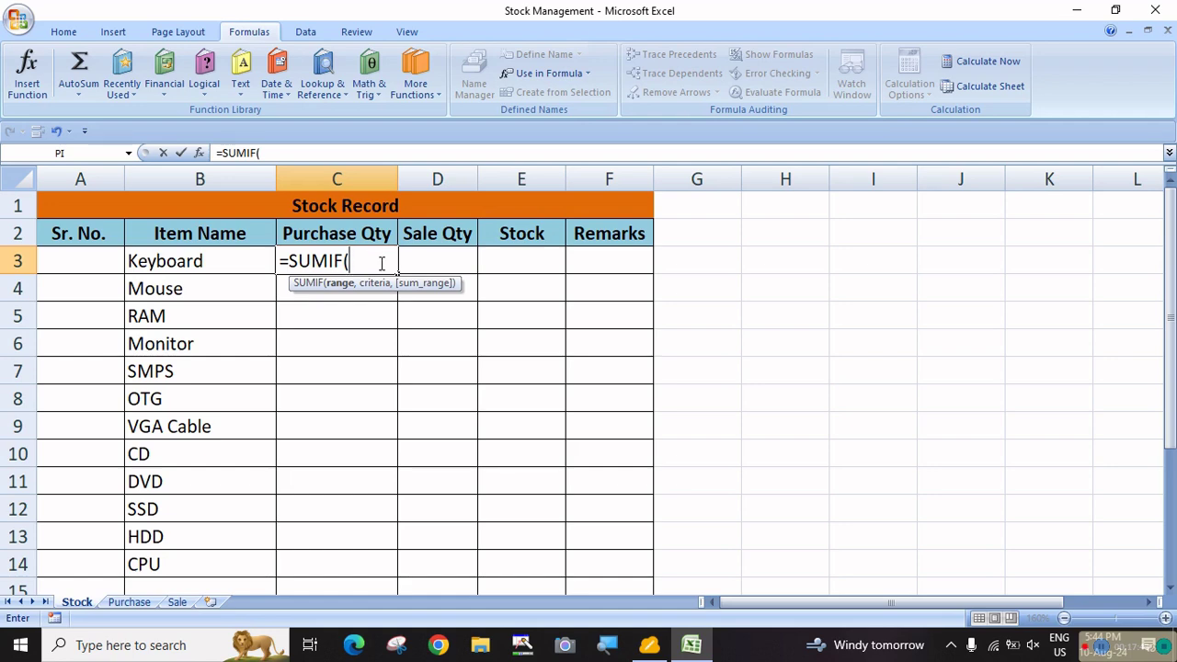
type("purc")
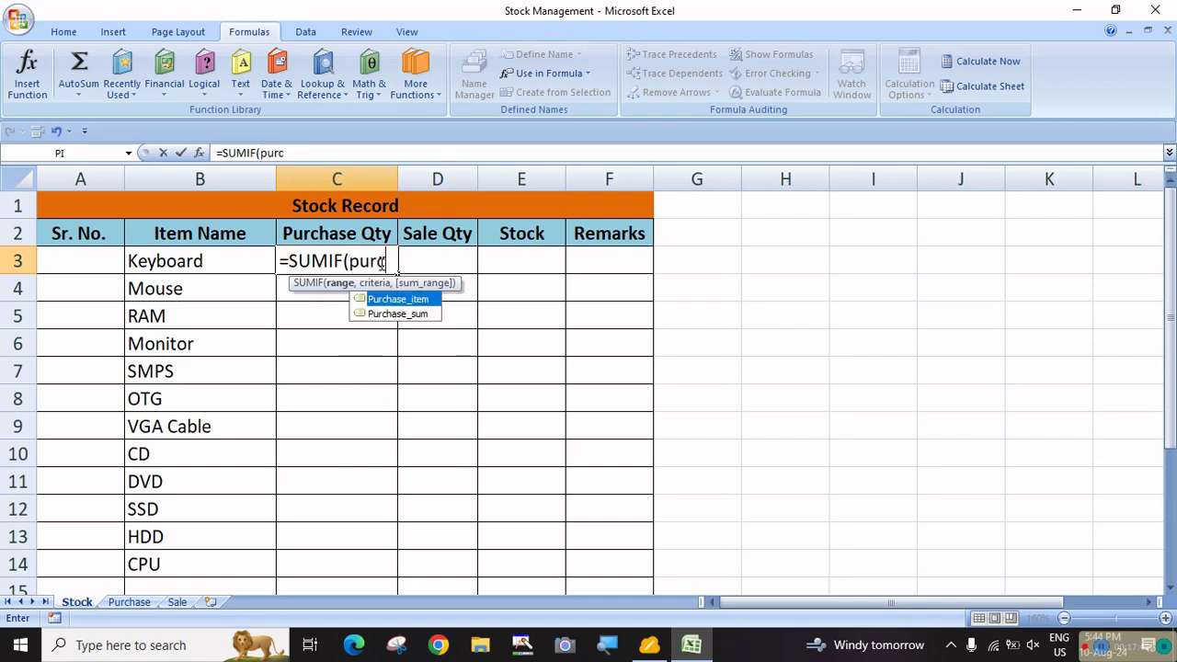
key("Tab")
type(",")
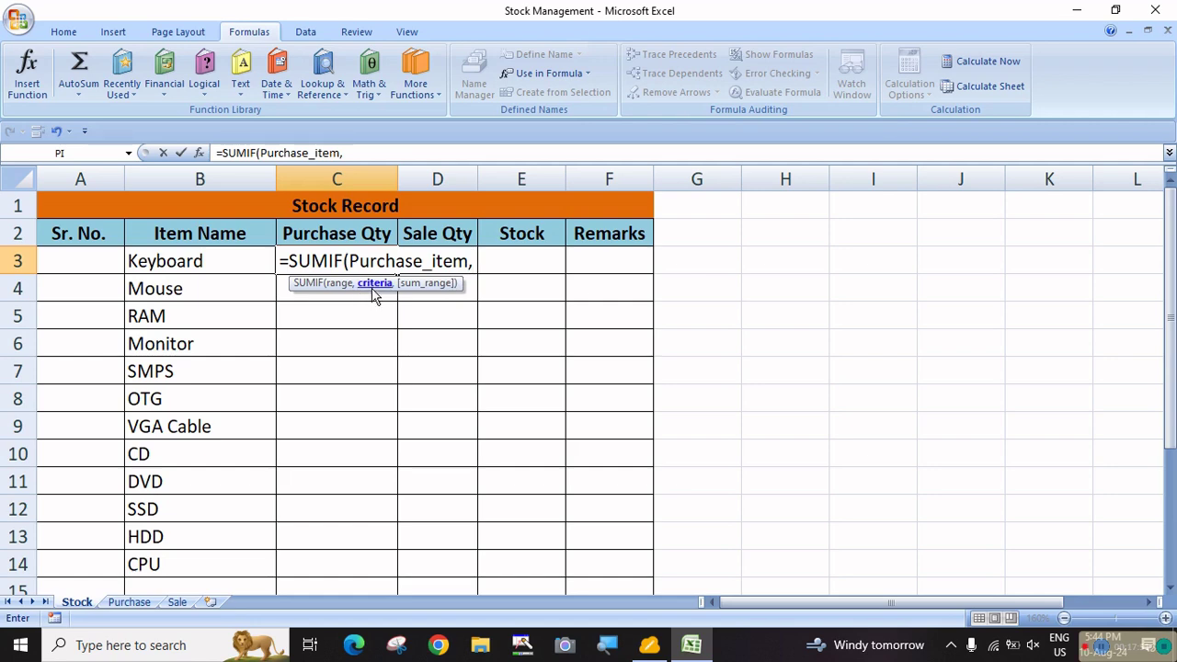
Complete the SUMIF formula in C3 with B3 as the criteria and Purchase_sum as the sum range
left_click(168, 263)
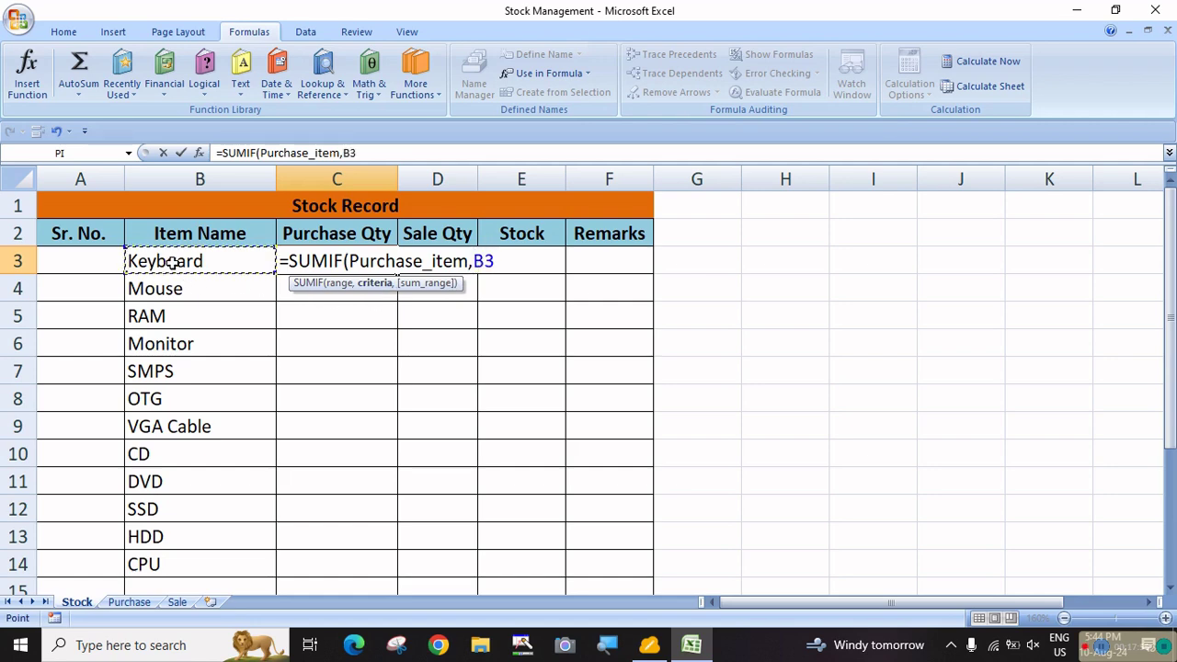
type(",")
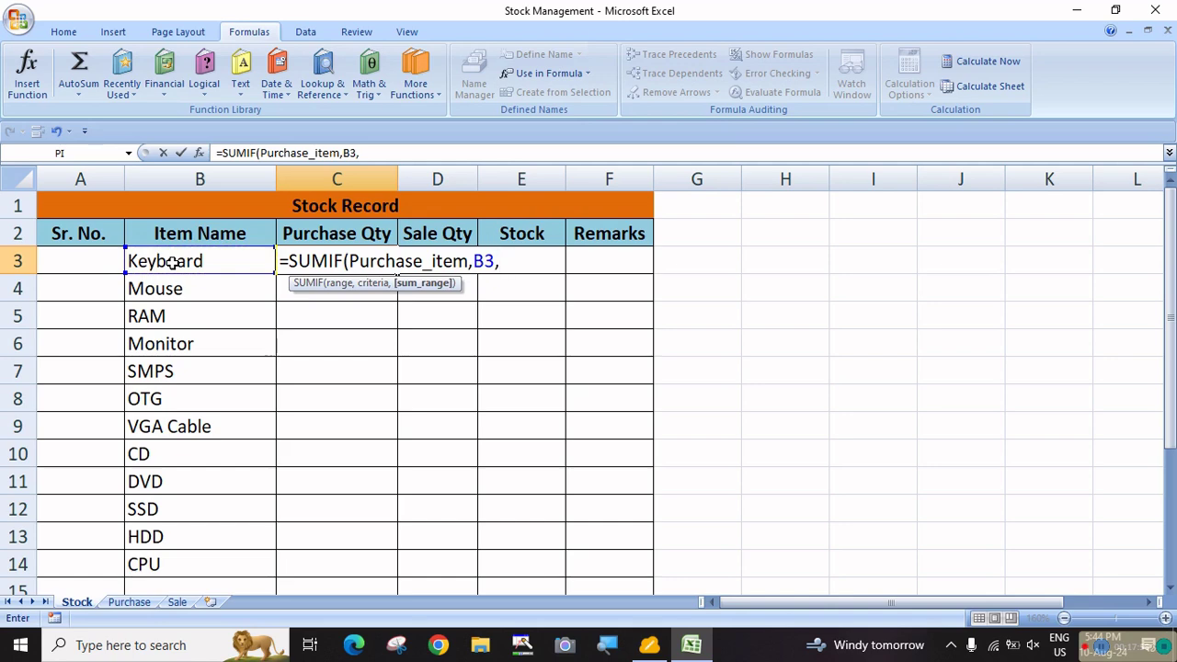
type("sum")
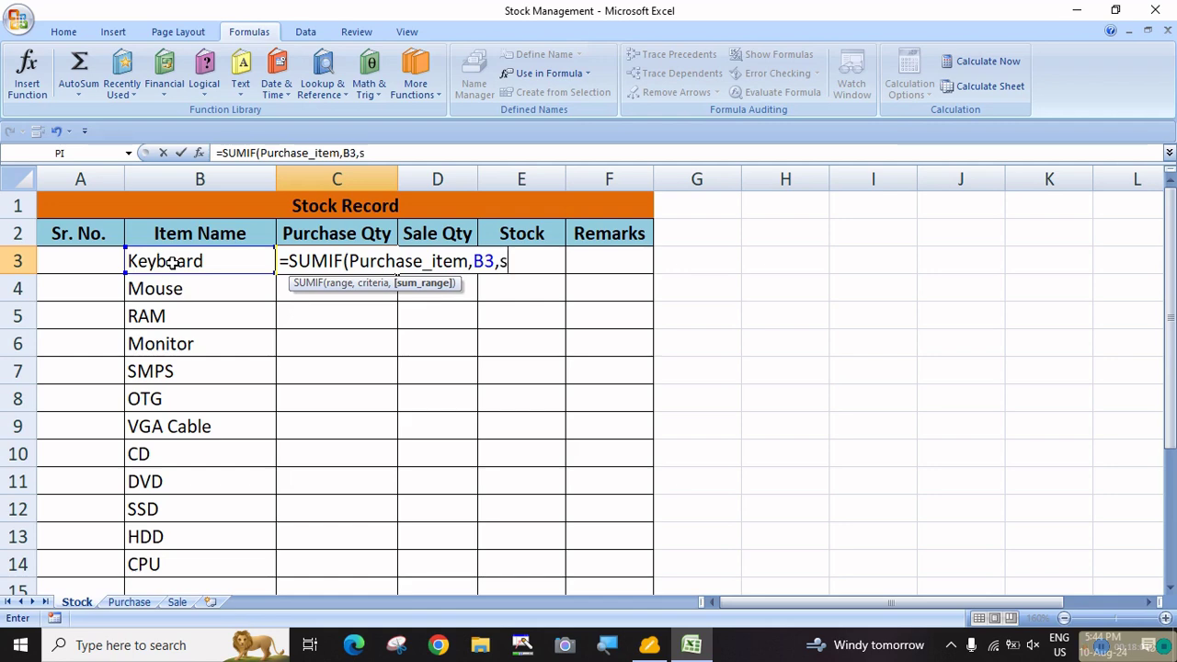
key("BackSpace")
key("BackSpace")
key("BackSpace")
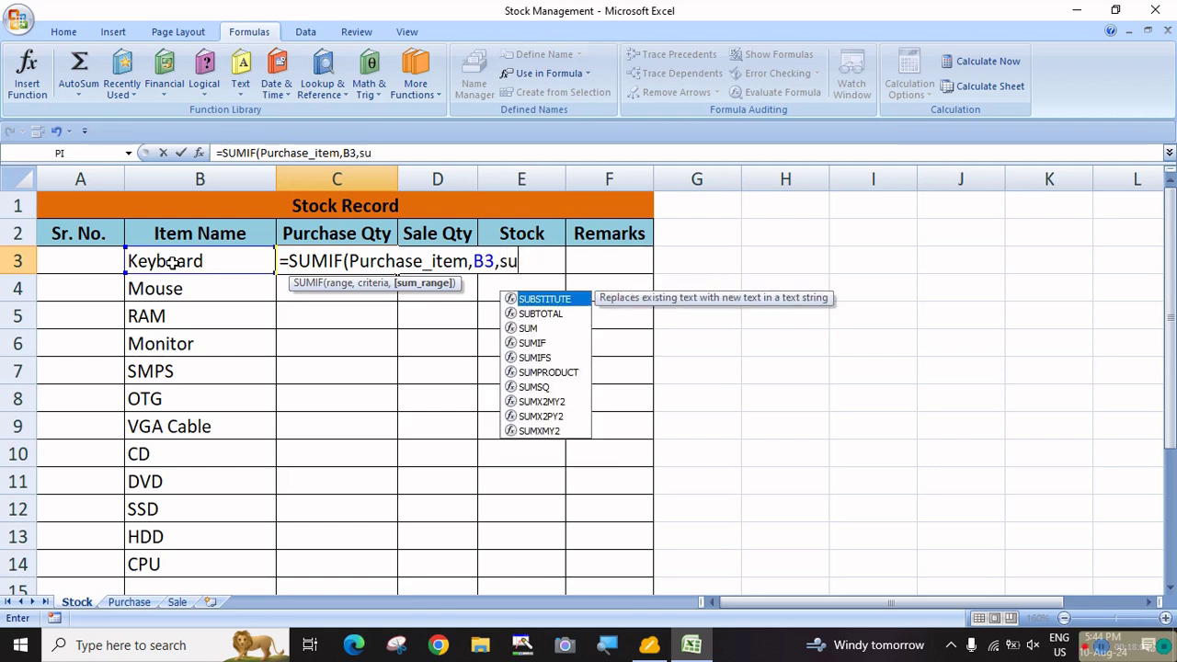
type("pu")
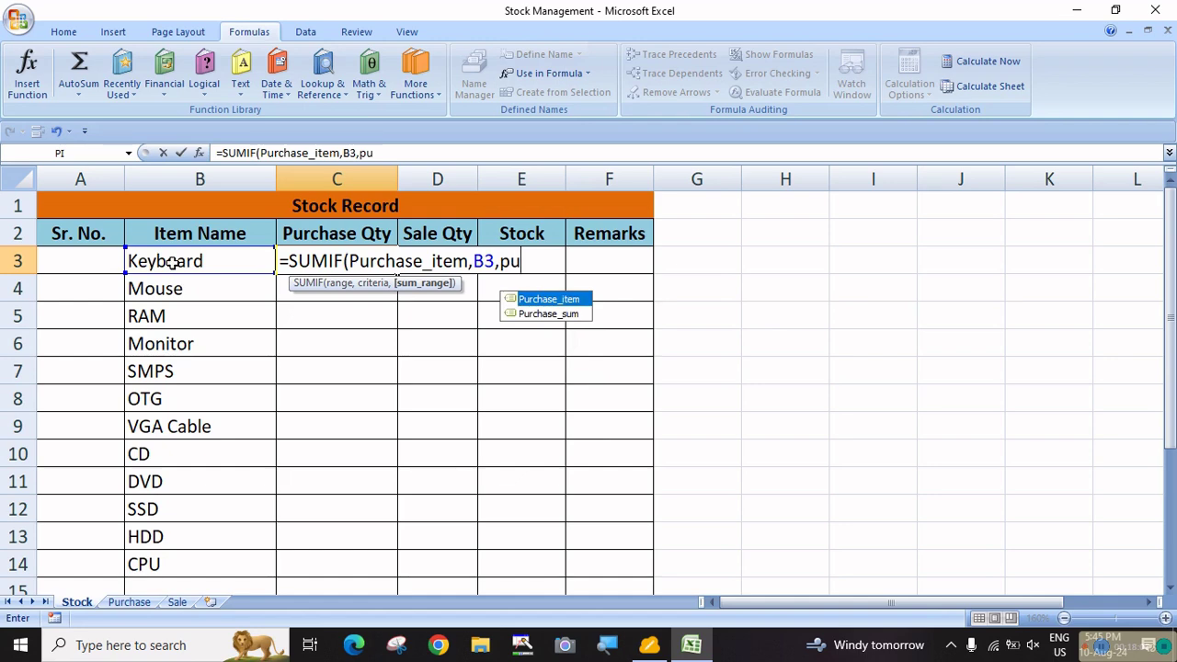
key("Down")
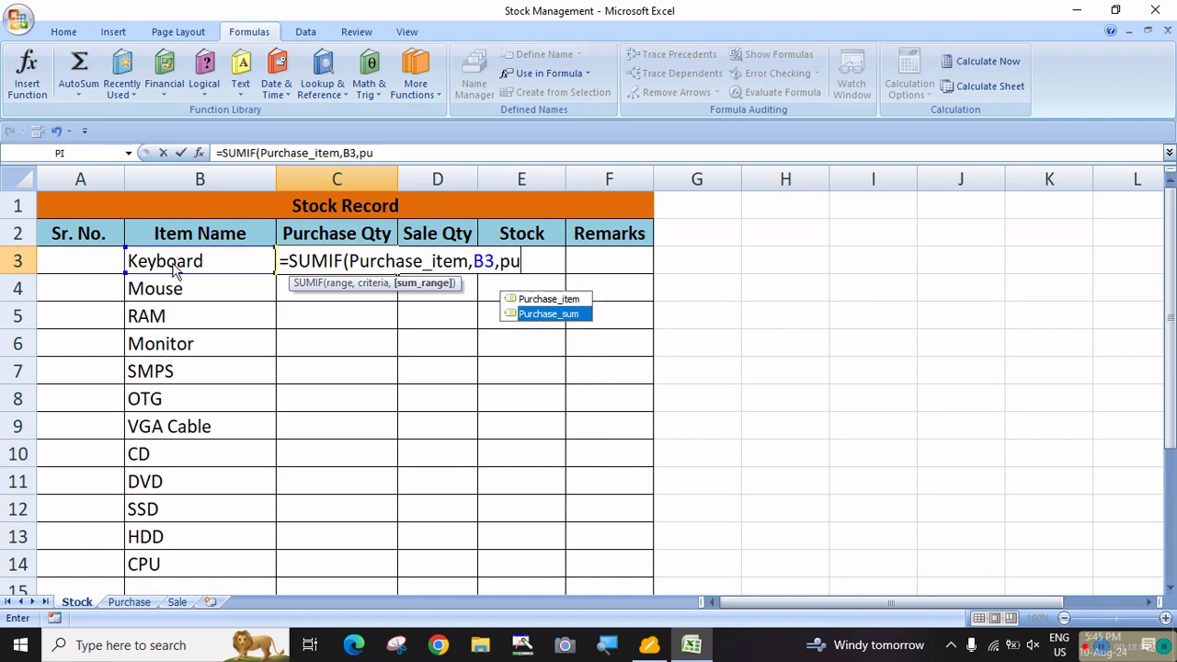
key("Tab")
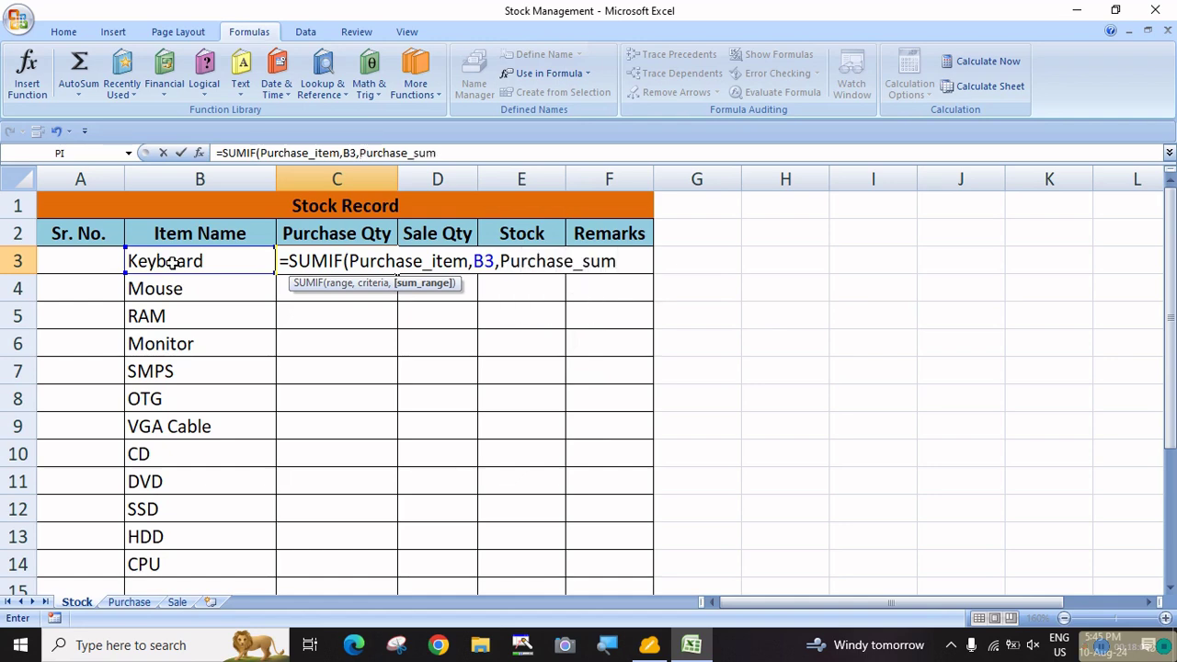
type(")")
key("Return")
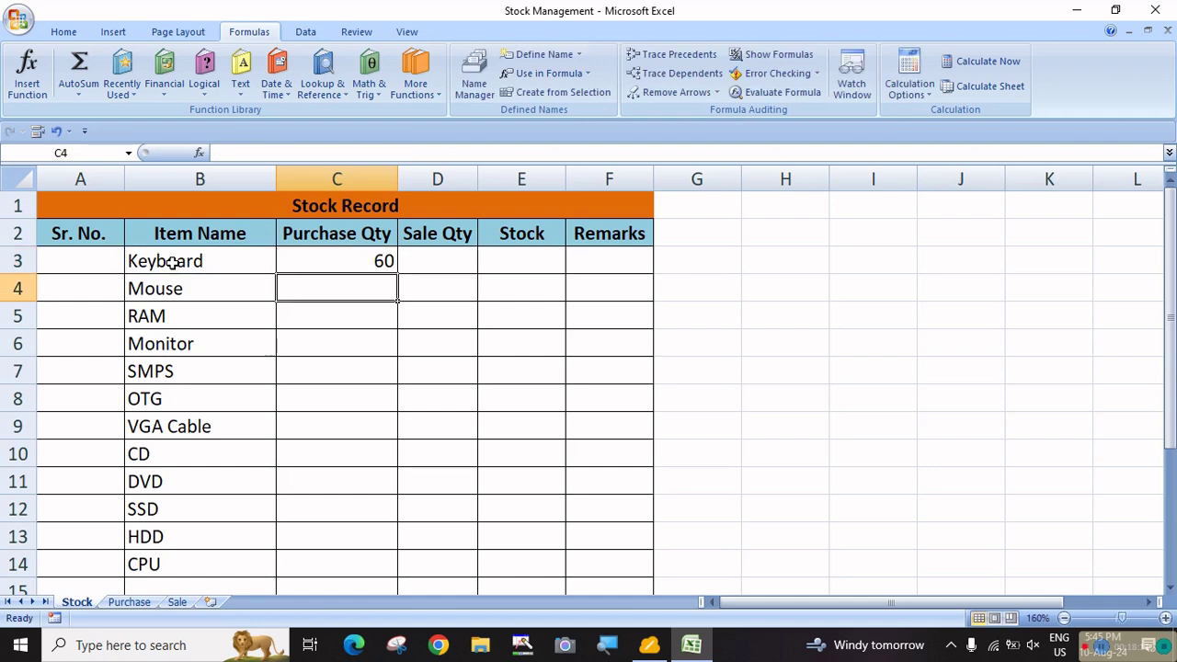
Fill the C3 formula down the Purchase Qty column to C14, and select the first Sale Qty cell, D3
left_click(349, 253)
left_click_drag(398, 274, 383, 415)
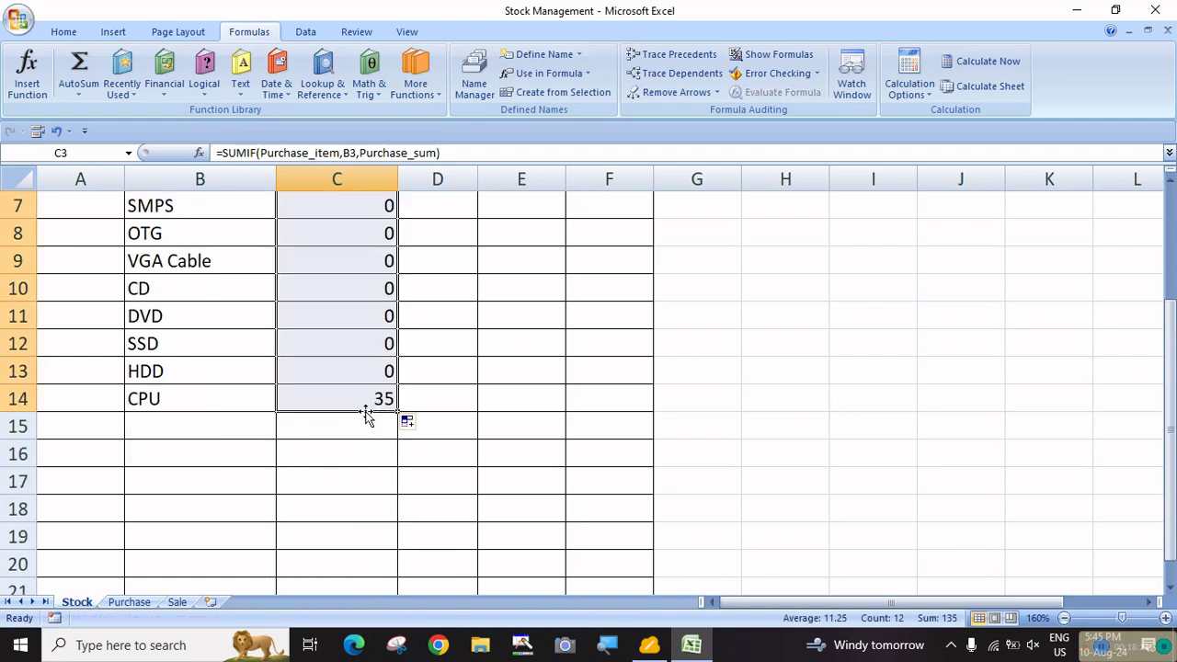
scroll(359, 416, "up", 2)
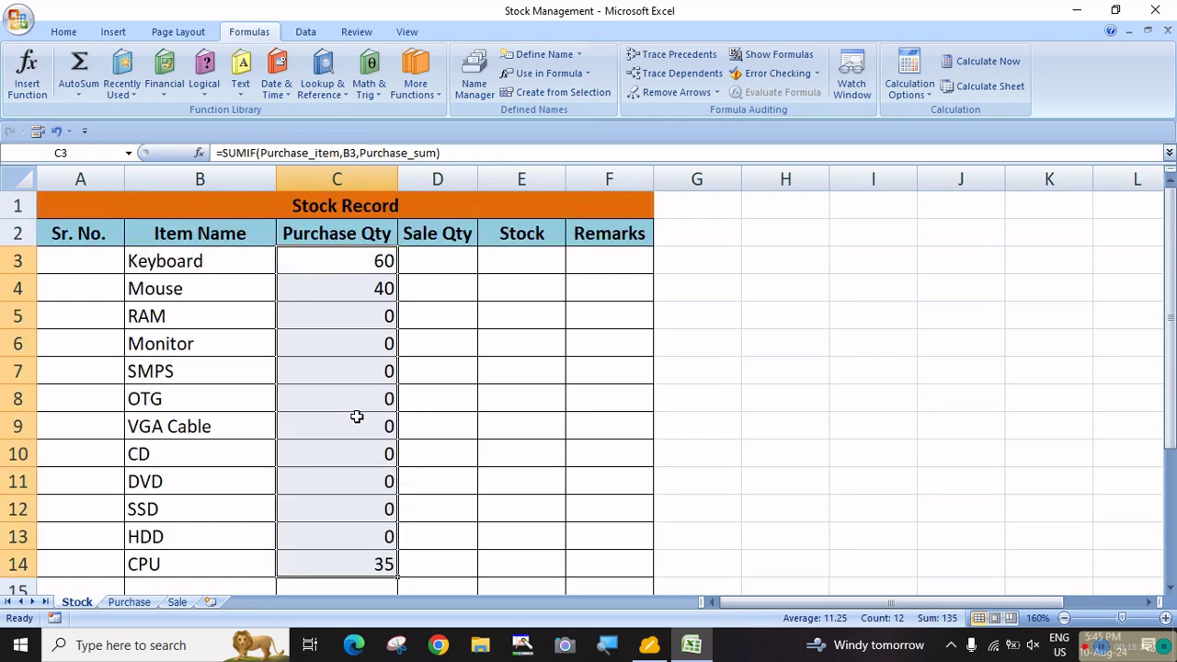
left_click(445, 261)
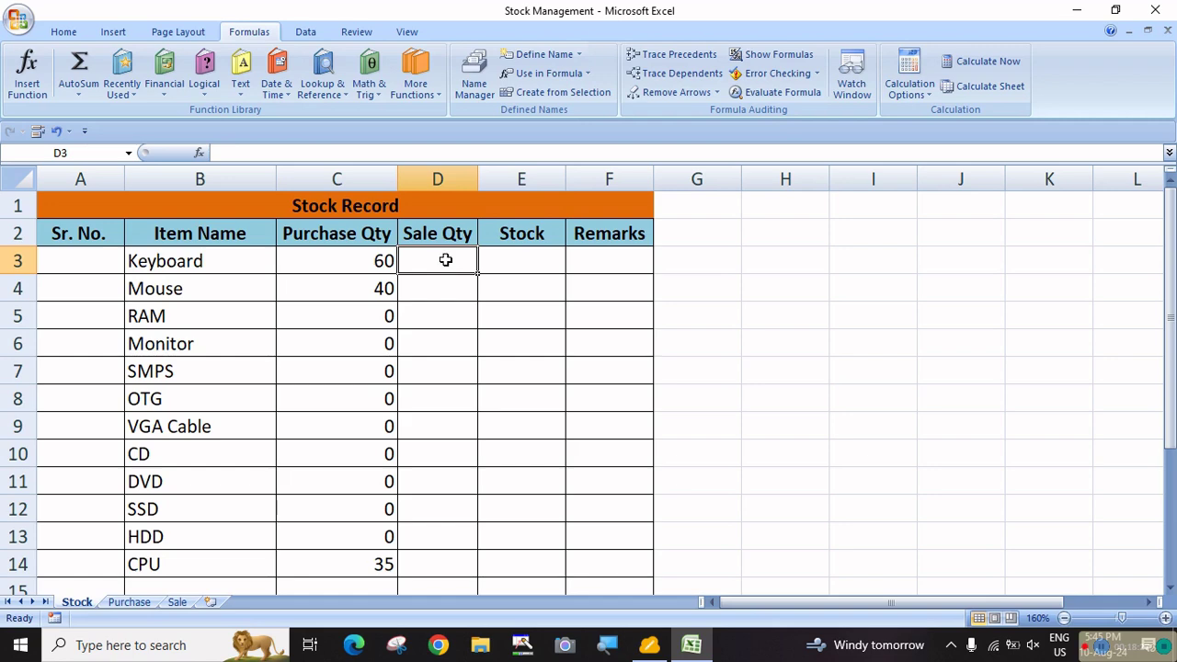
On the Purchase sheet, start a trial SUMIF formula in F3 with Purchase_item as its range
left_click(128, 603)
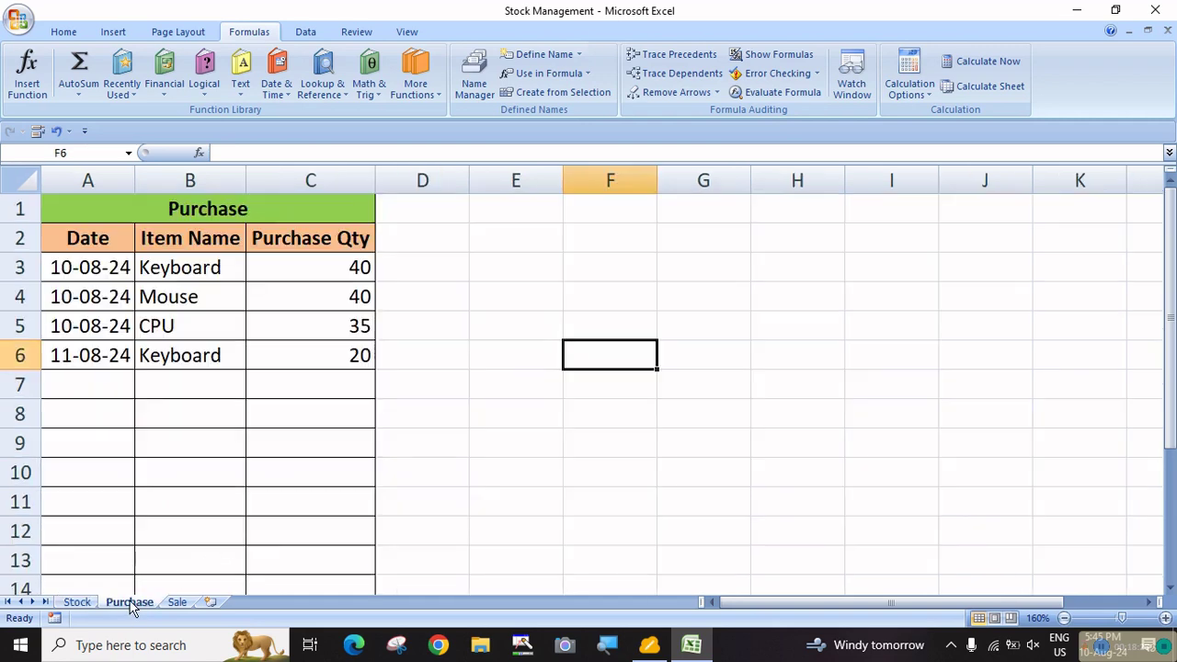
left_click(596, 271)
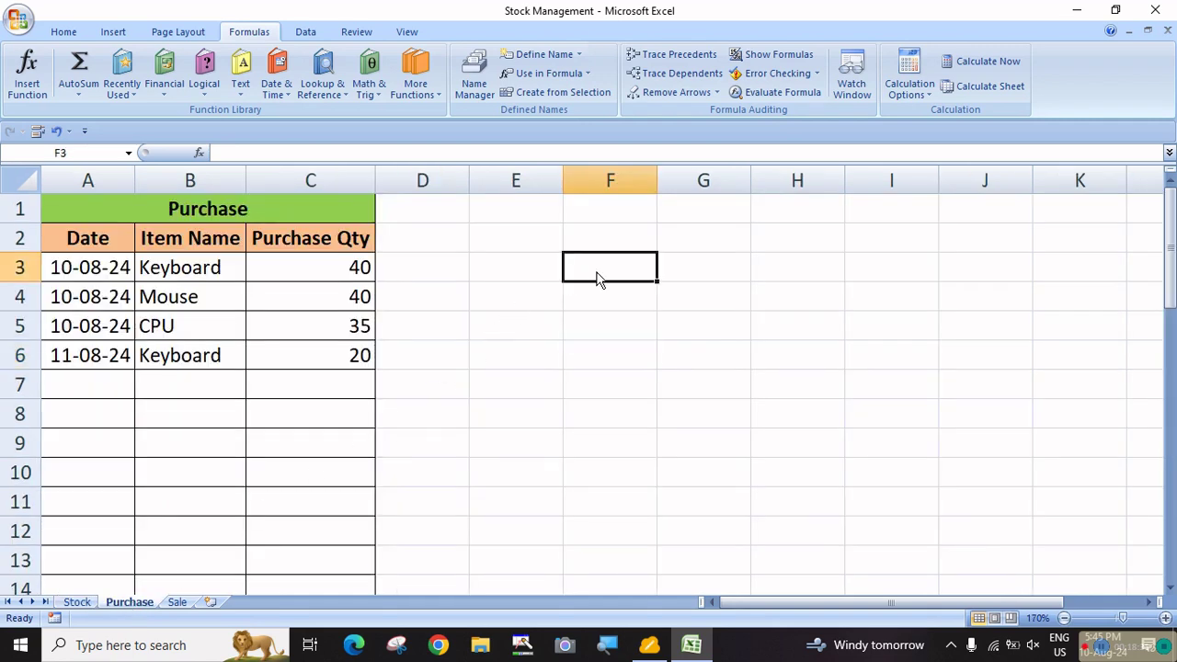
type("=sum")
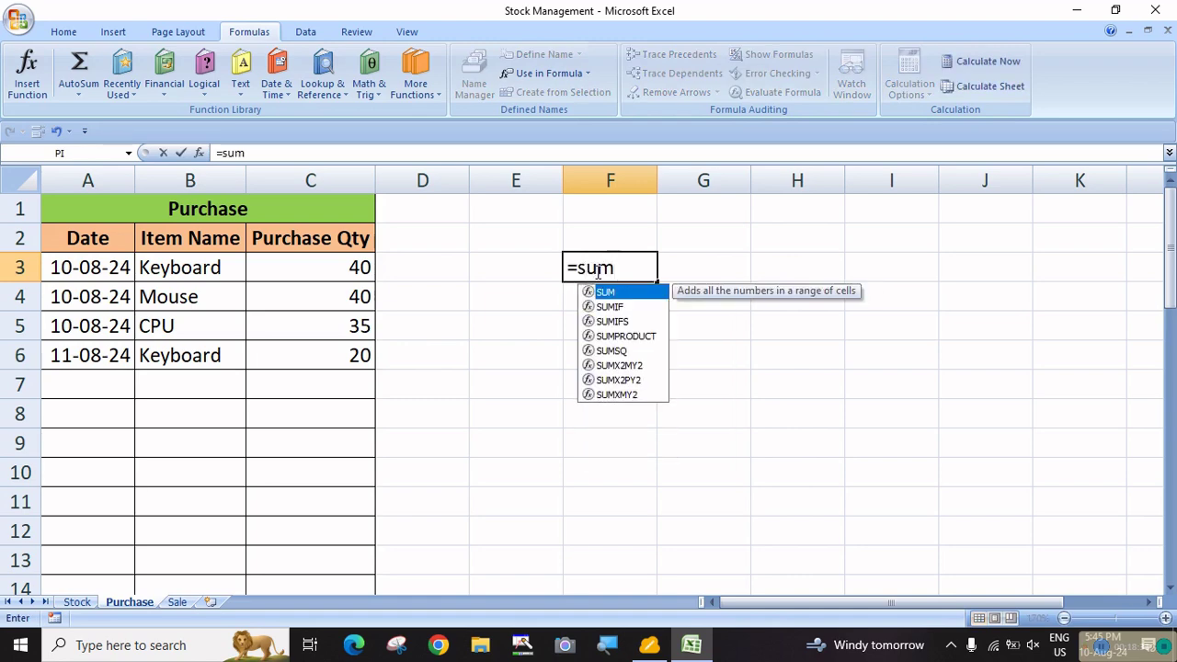
key("Down")
key("Tab")
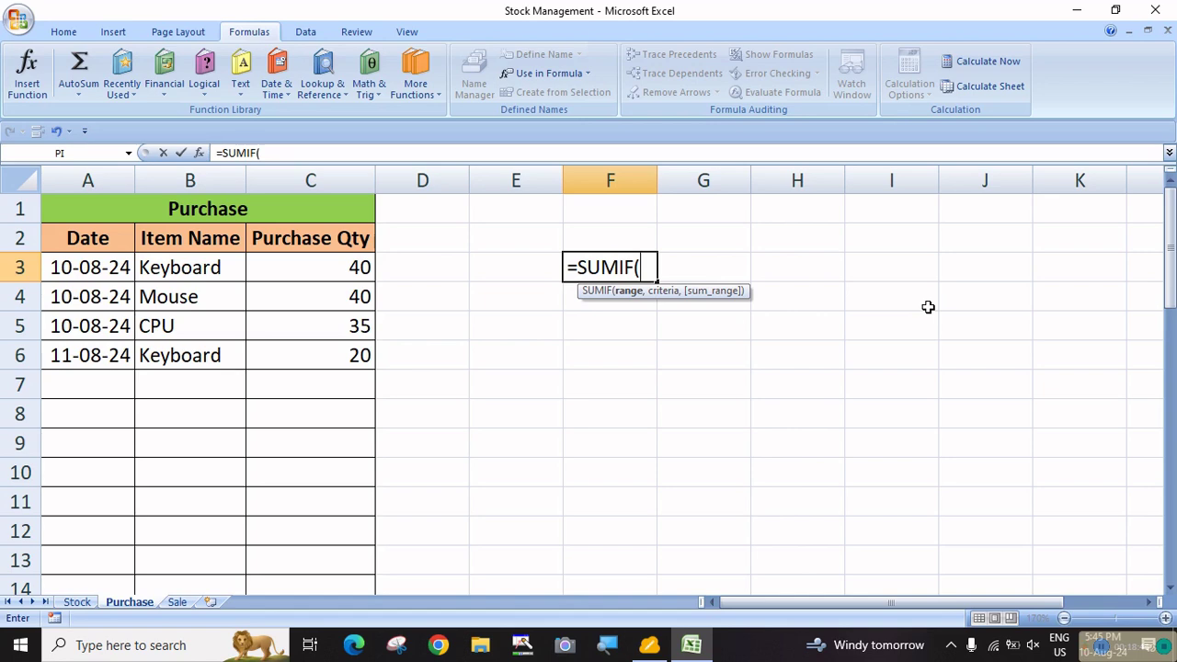
type("pu")
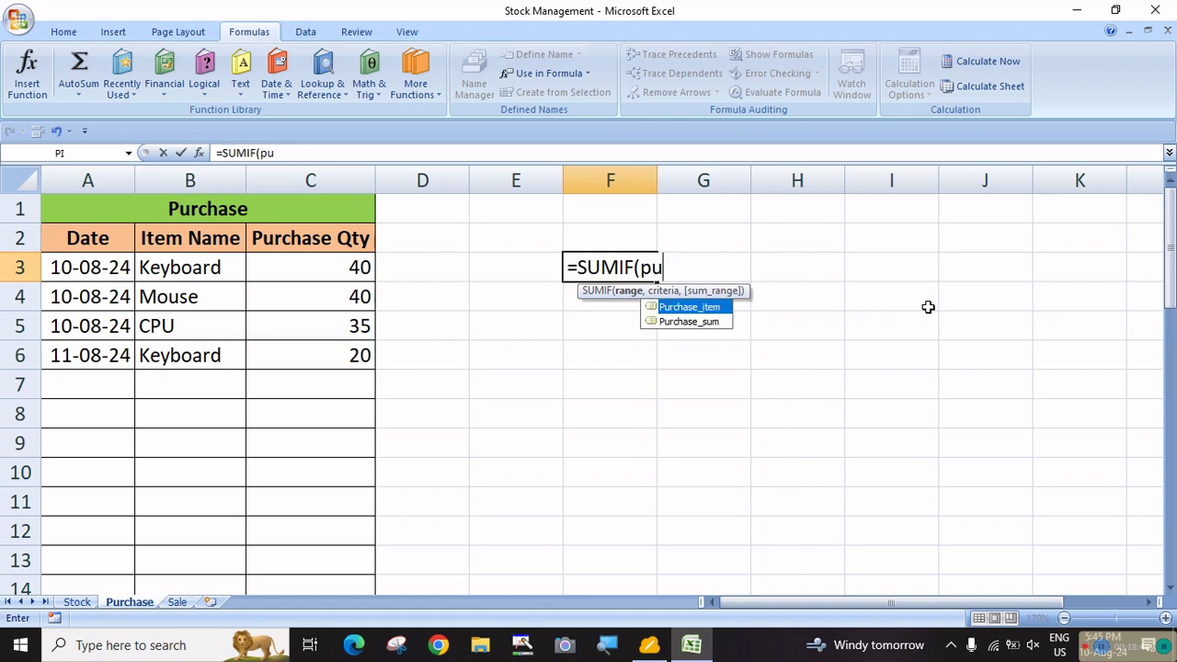
key("Tab")
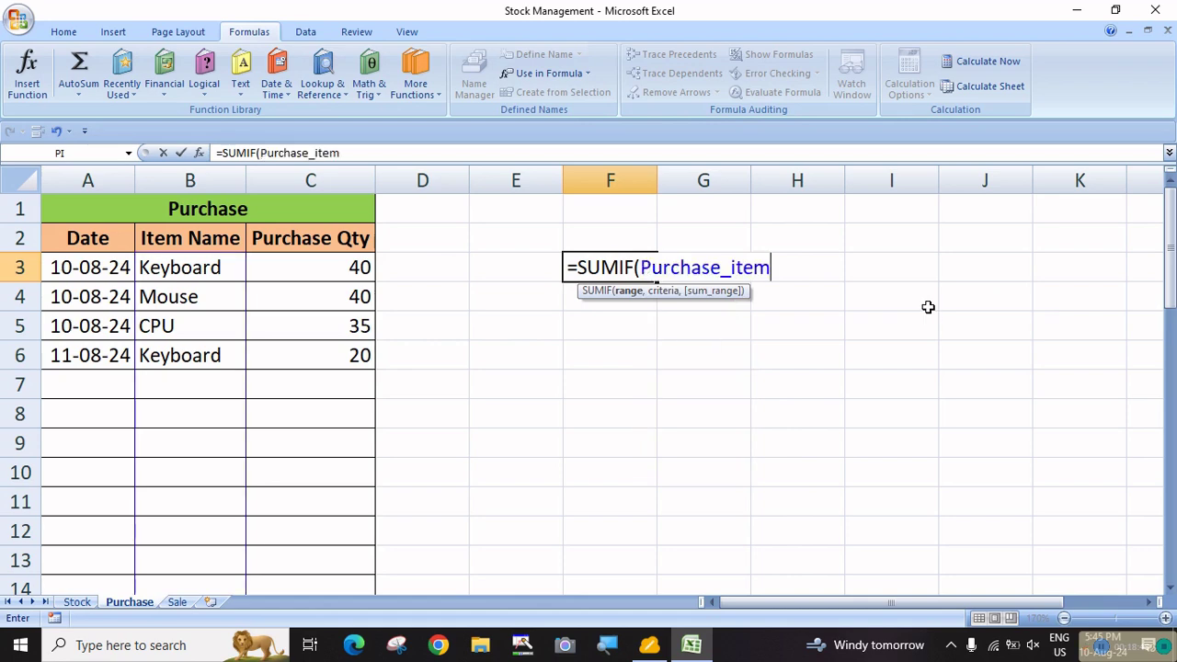
type(",")
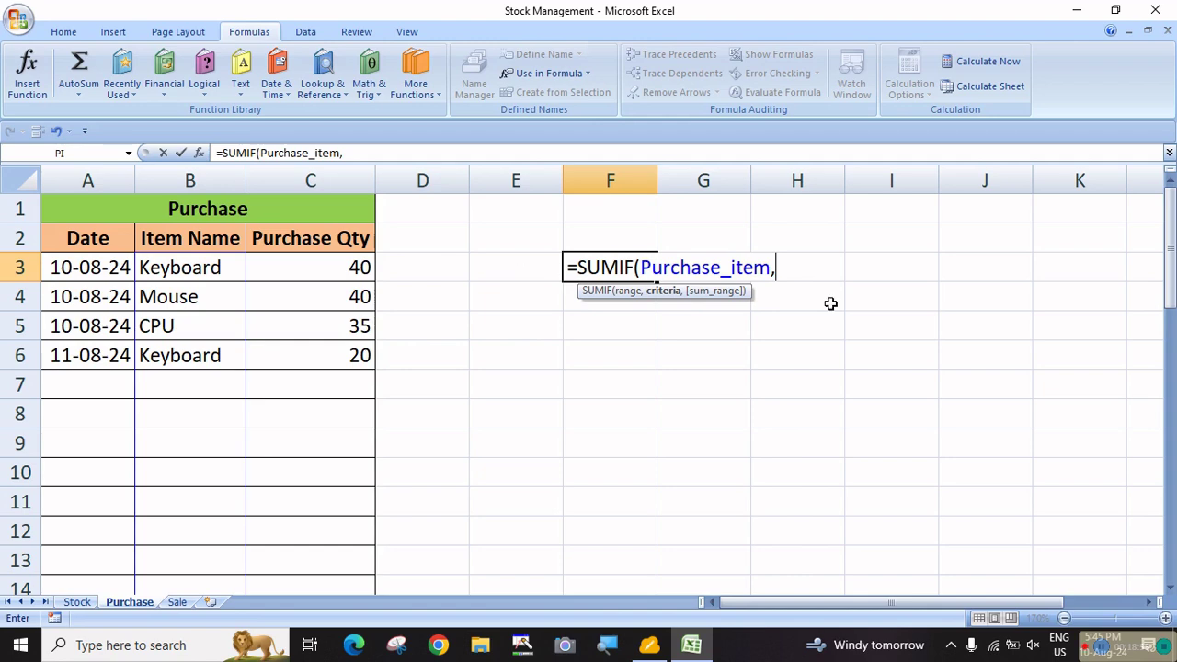
Complete the trial formula in F3 with criteria B3 and sum range Purchase_sum, and clear the cell
left_click(204, 267)
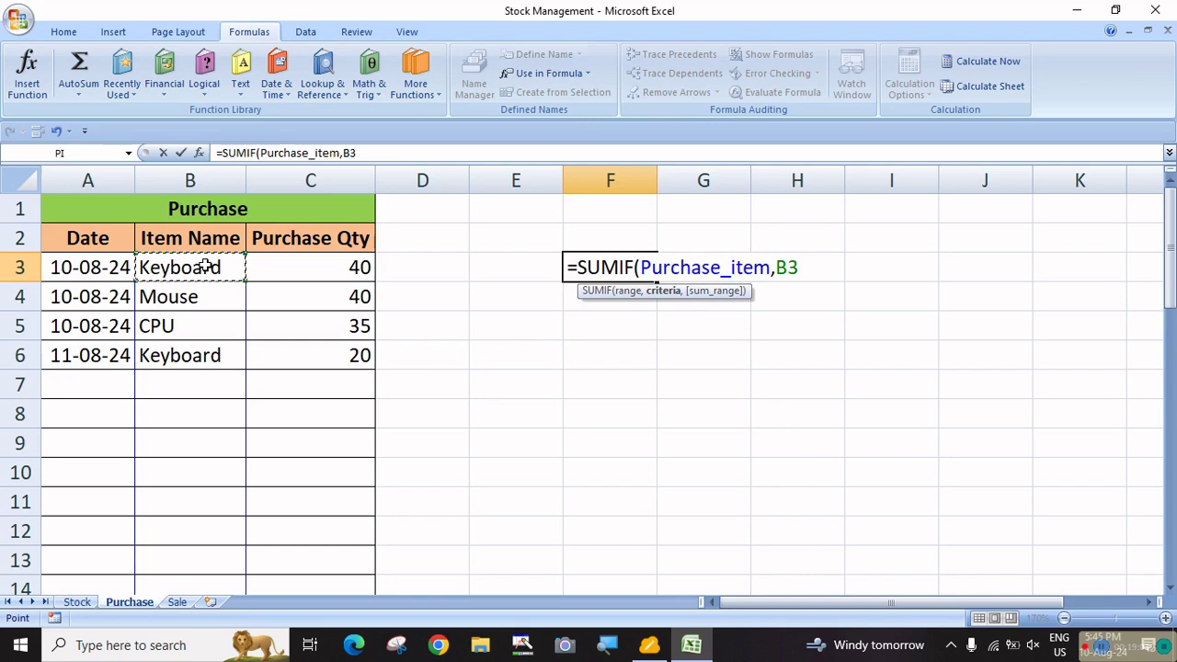
type(",")
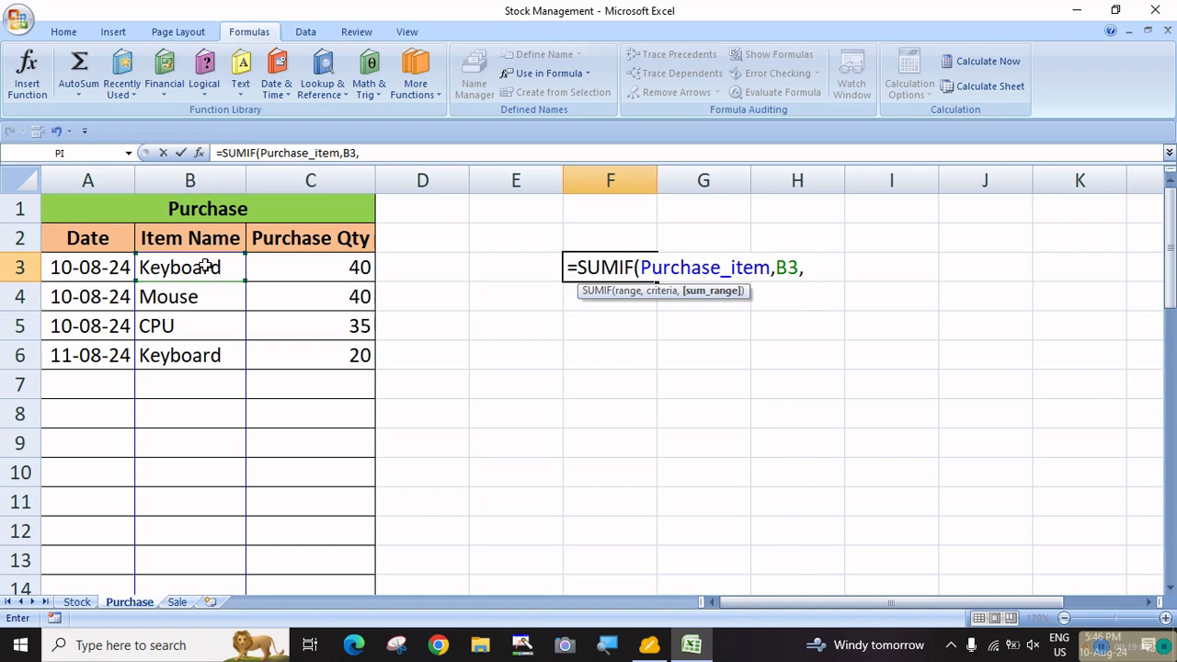
type("pur")
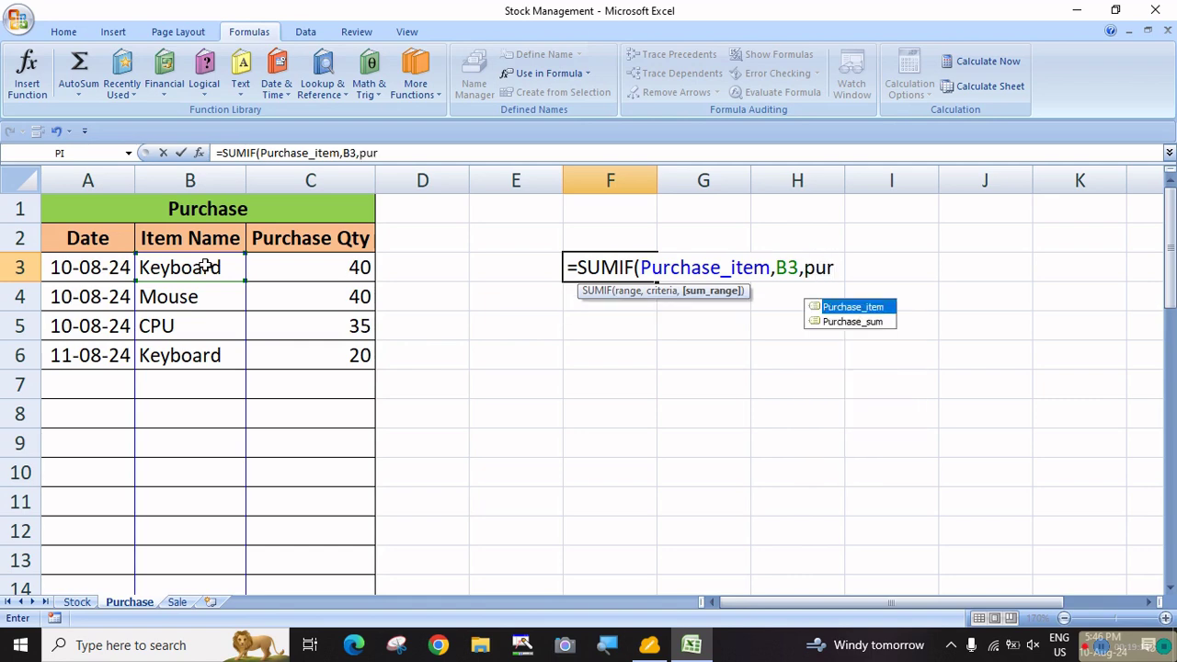
key("Down")
key("Tab")
type(")")
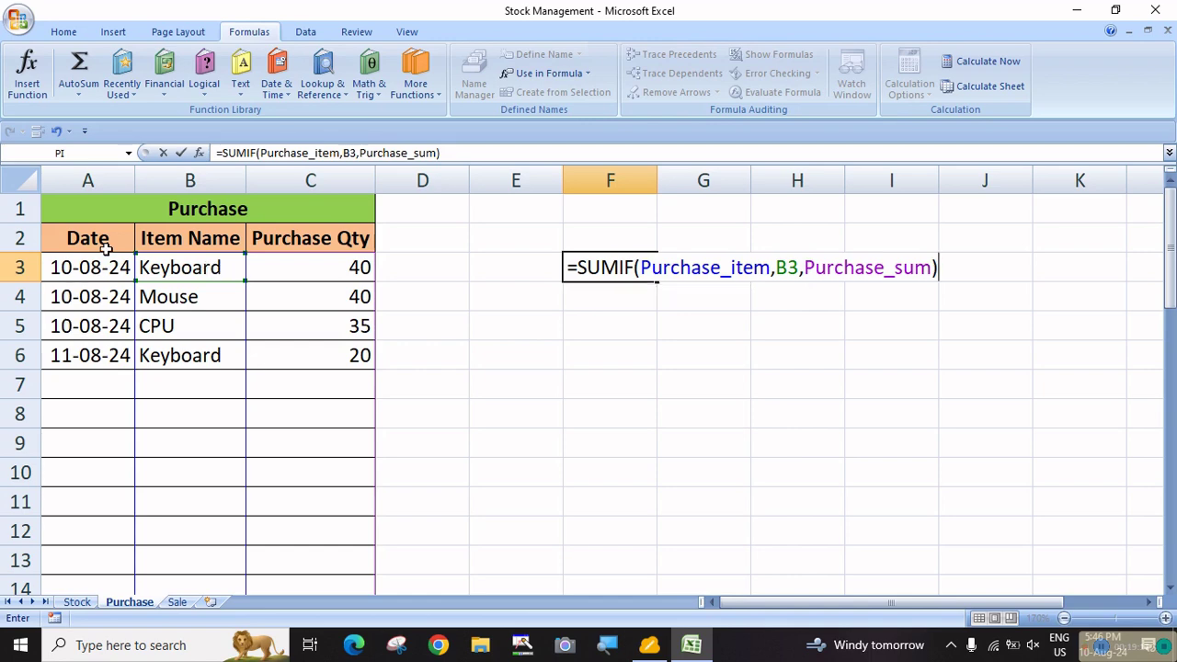
key("Return")
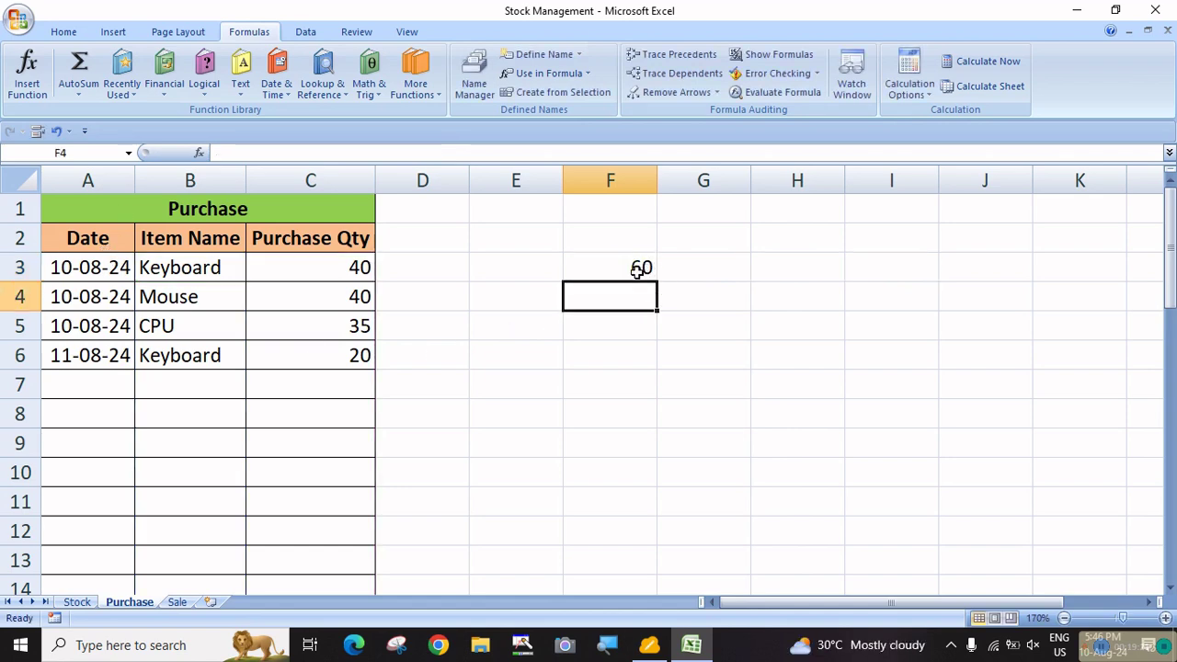
left_click(605, 272)
key("Delete")
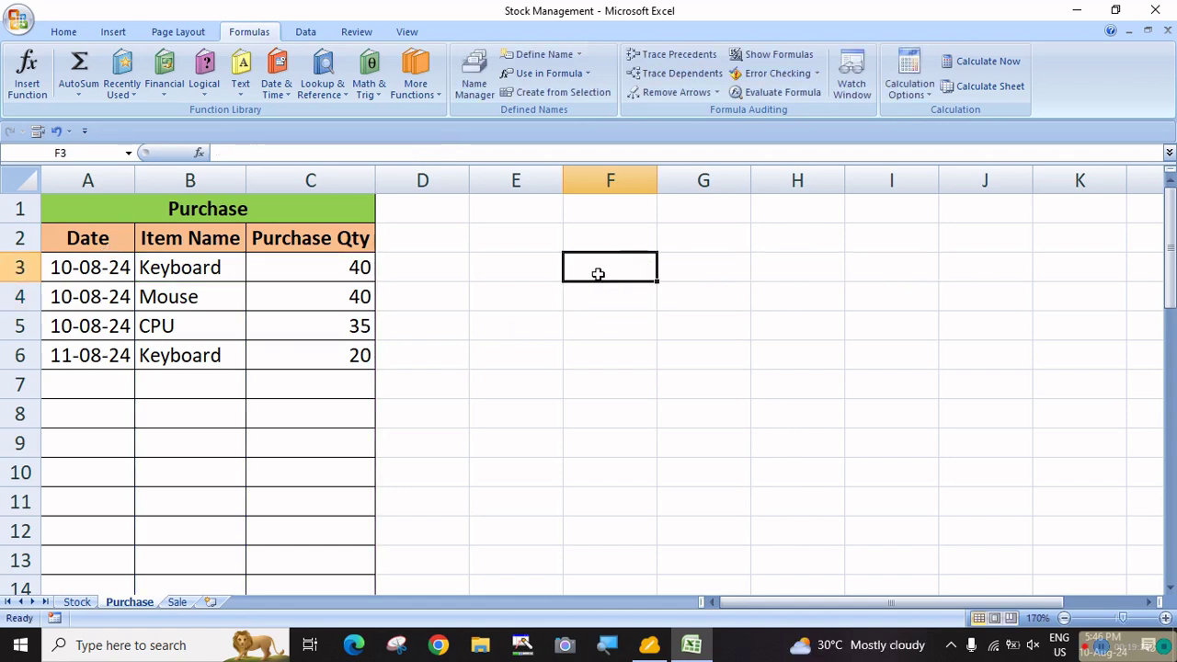
On the Stock sheet, start a SUMIF formula in D3 with Sale_item as its range
left_click(92, 603)
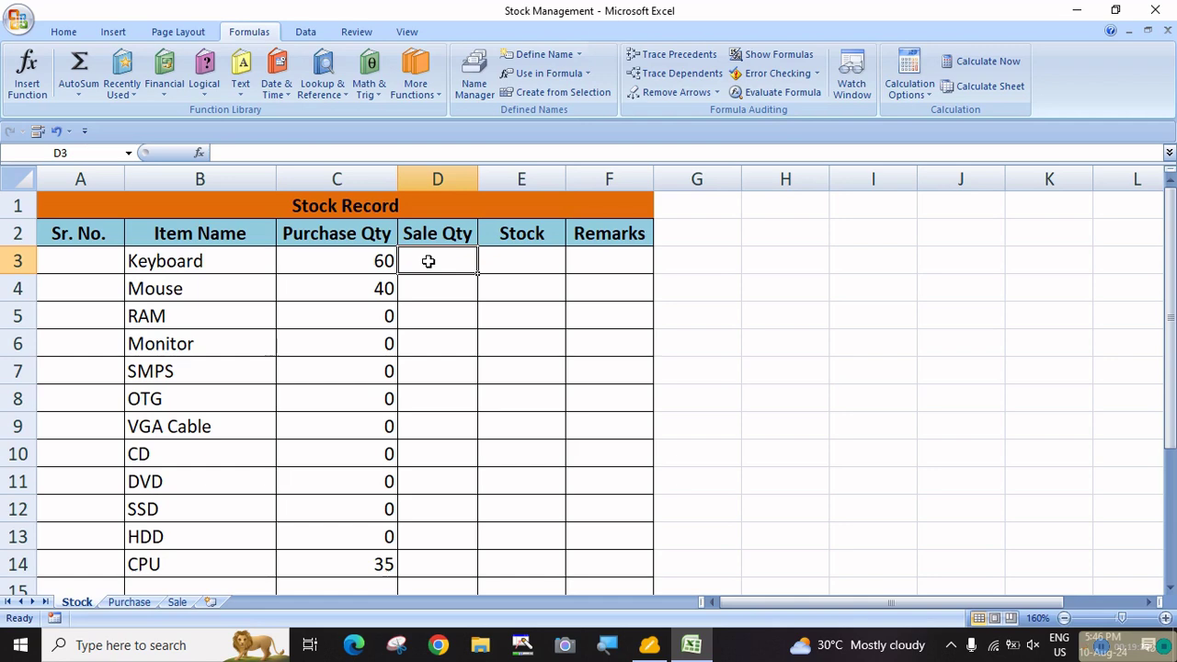
type("=")
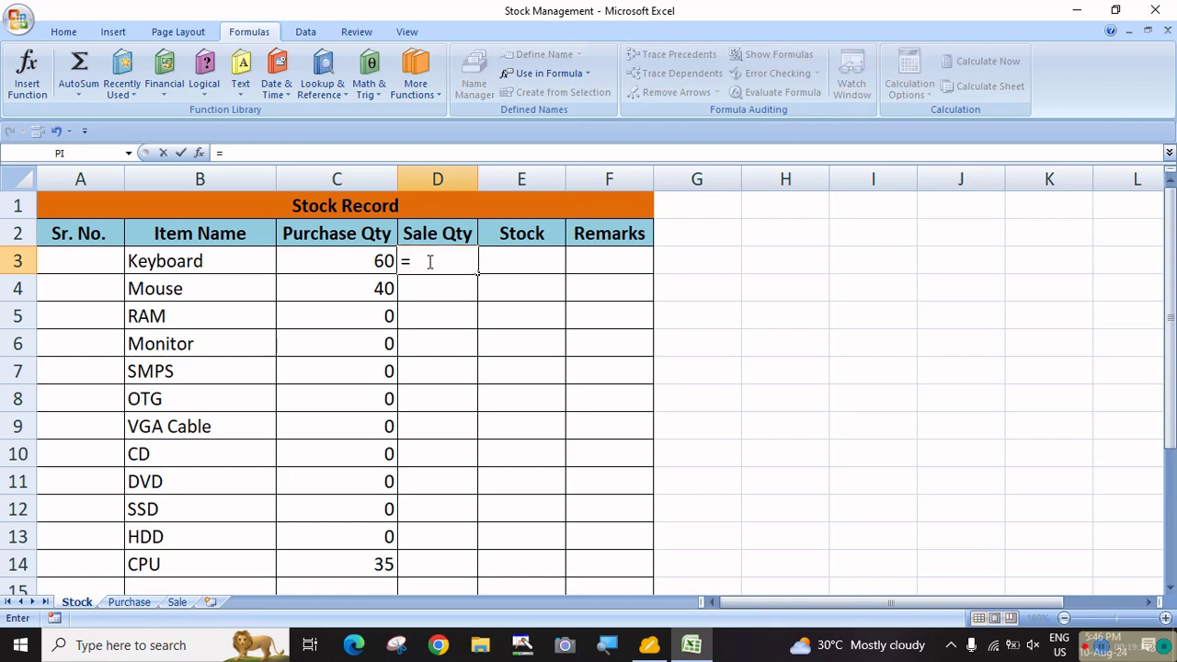
type("sumif")
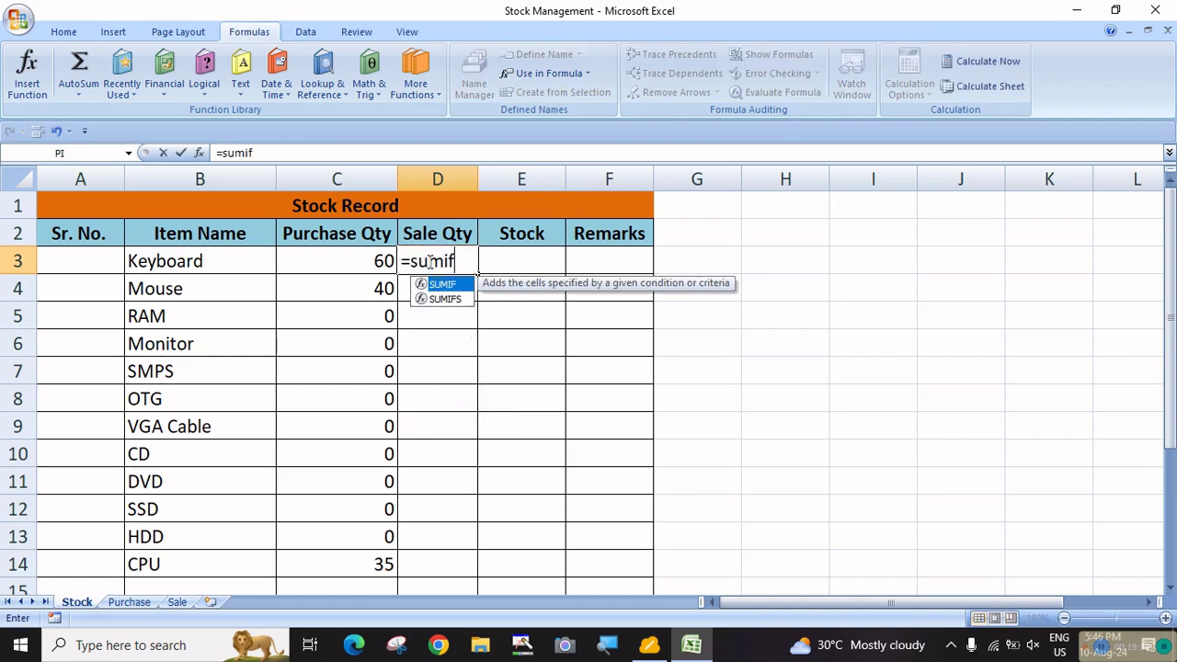
key("Tab")
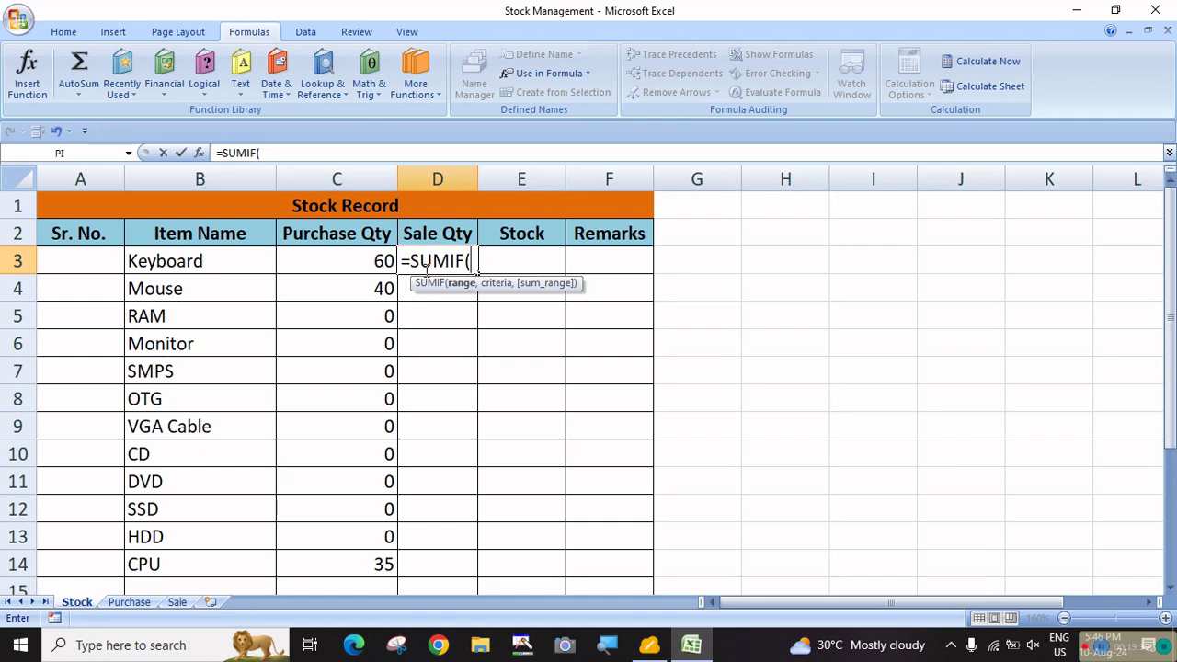
type("sal")
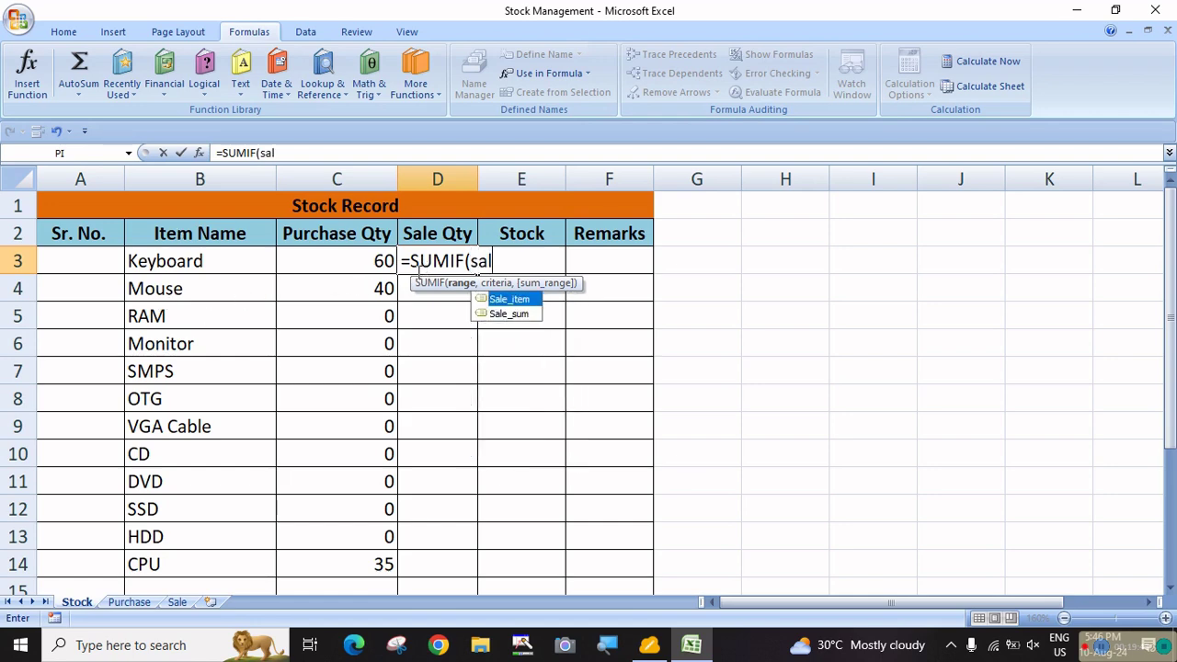
key("Tab")
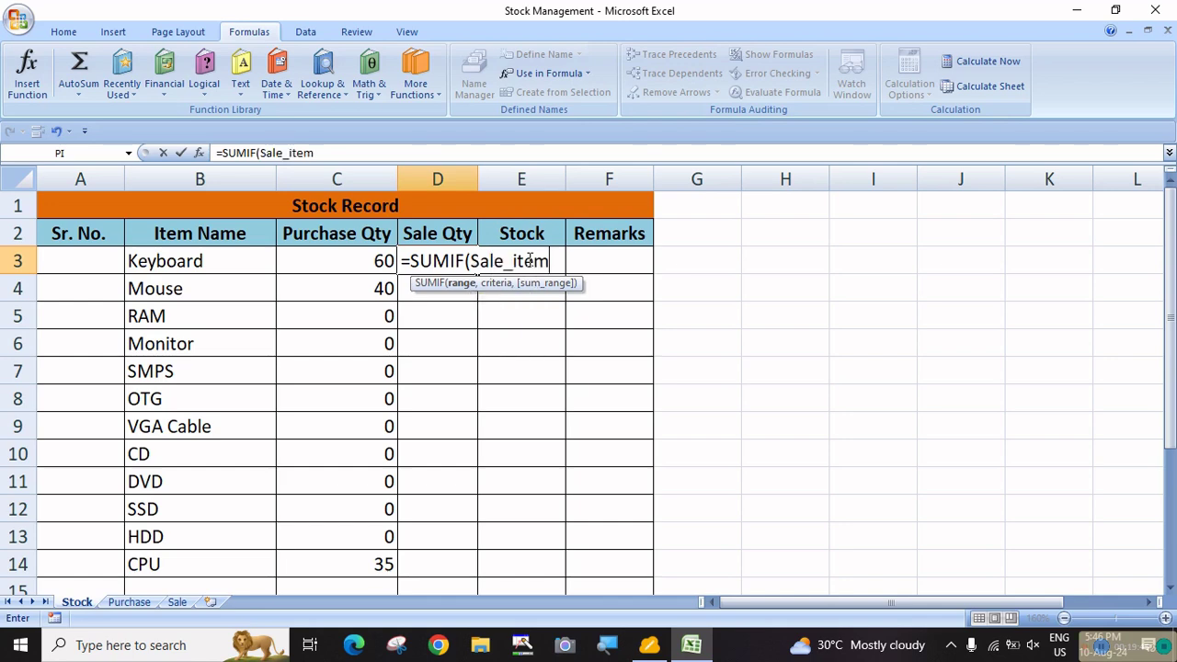
Complete the SUMIF formula in D3 with B3 as the criteria and Sale_sum as the sum range
type(",")
left_click(132, 269)
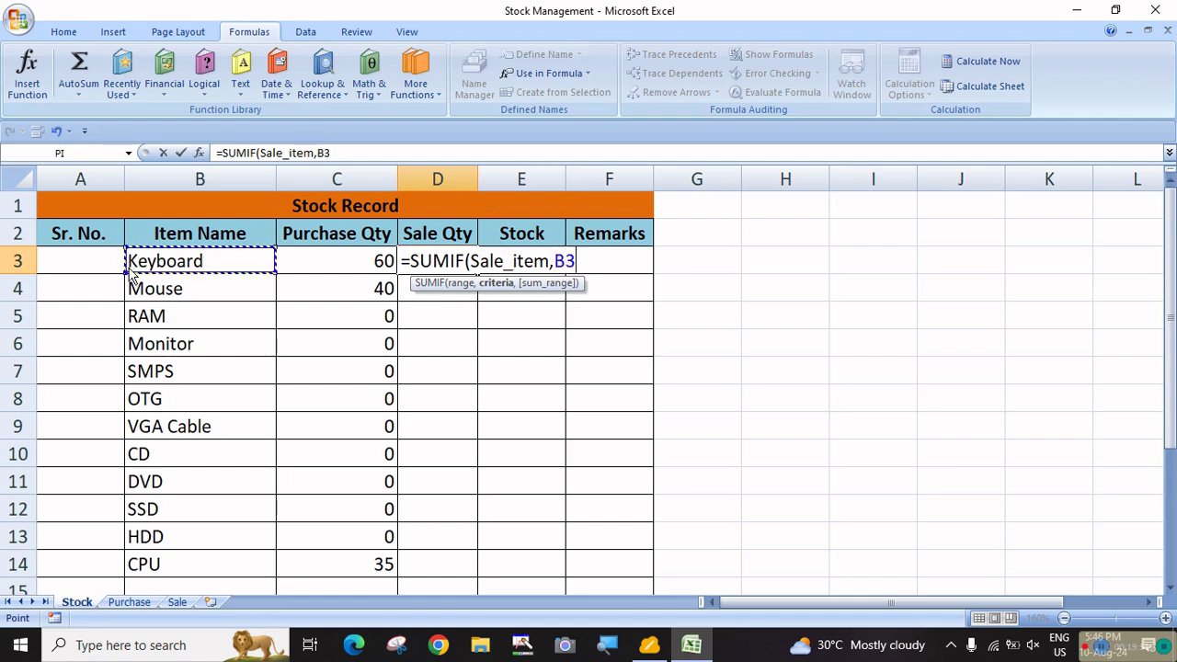
type(",")
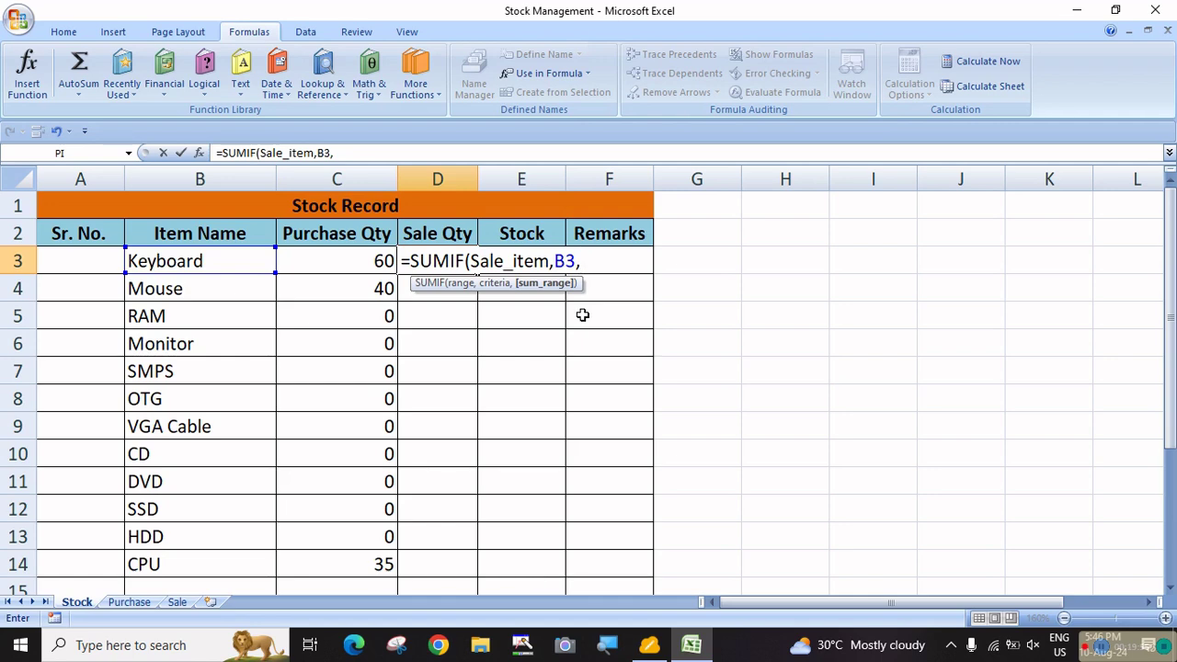
type("sal")
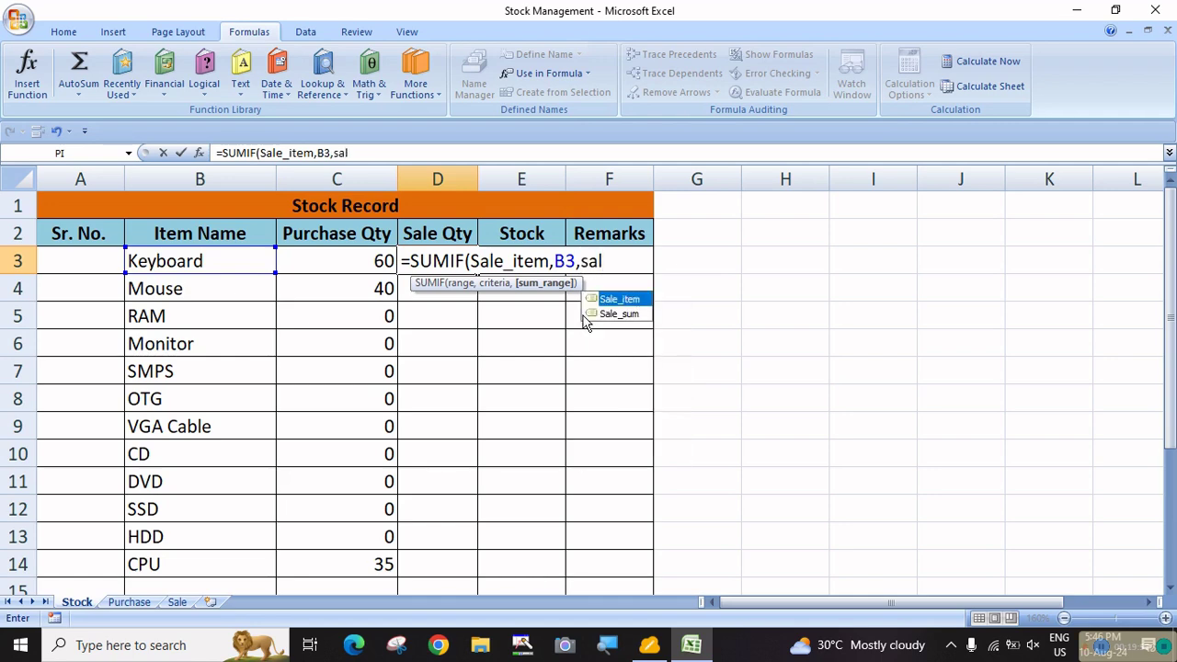
key("Down")
key("Tab")
type(")")
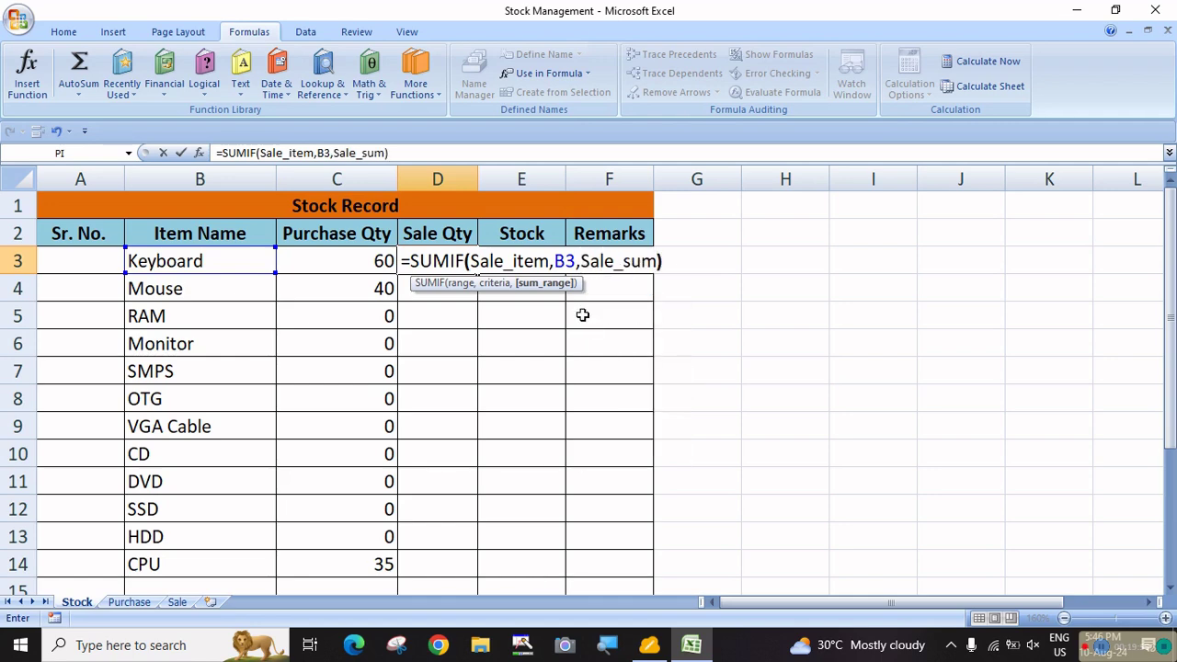
key("Return")
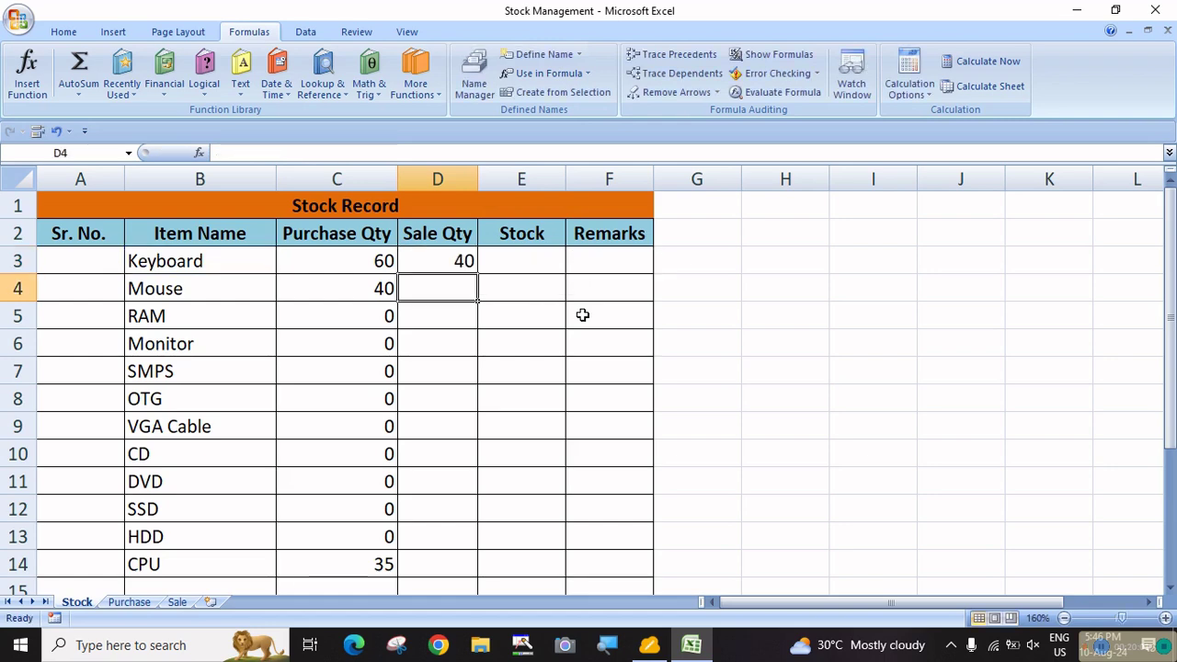
Fill the D3 formula down the Sale Qty column to D14, and check the totals against the Purchase and Sale sheets
left_click(452, 266)
left_click_drag(477, 274, 479, 495)
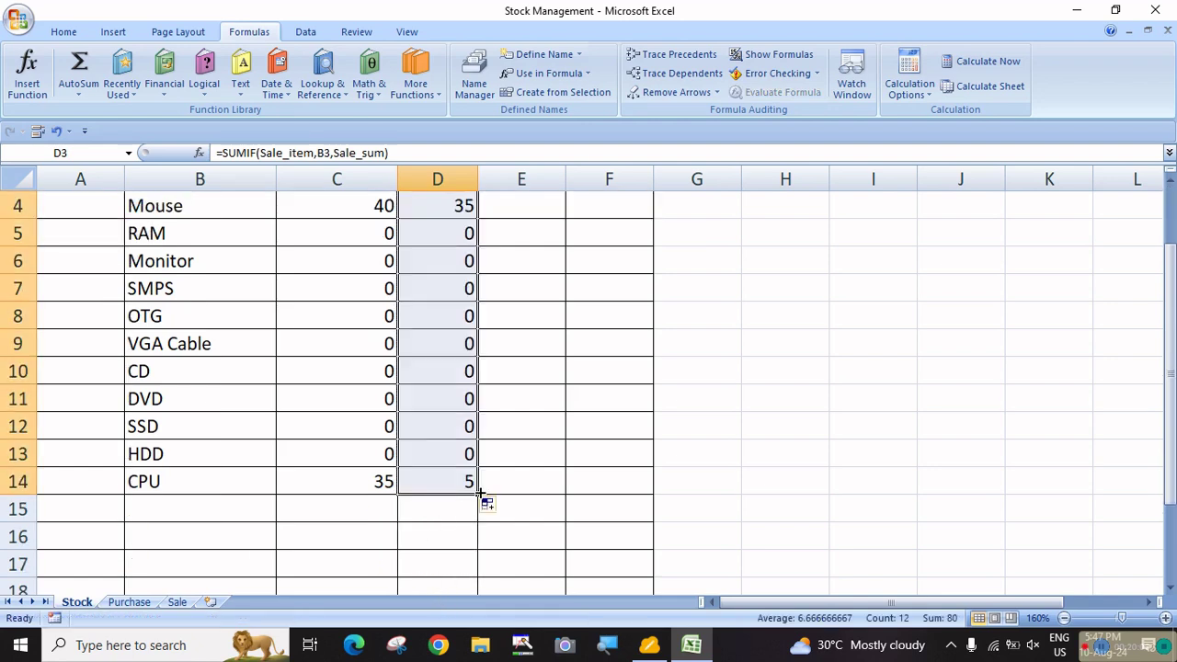
scroll(533, 485, "up", 1)
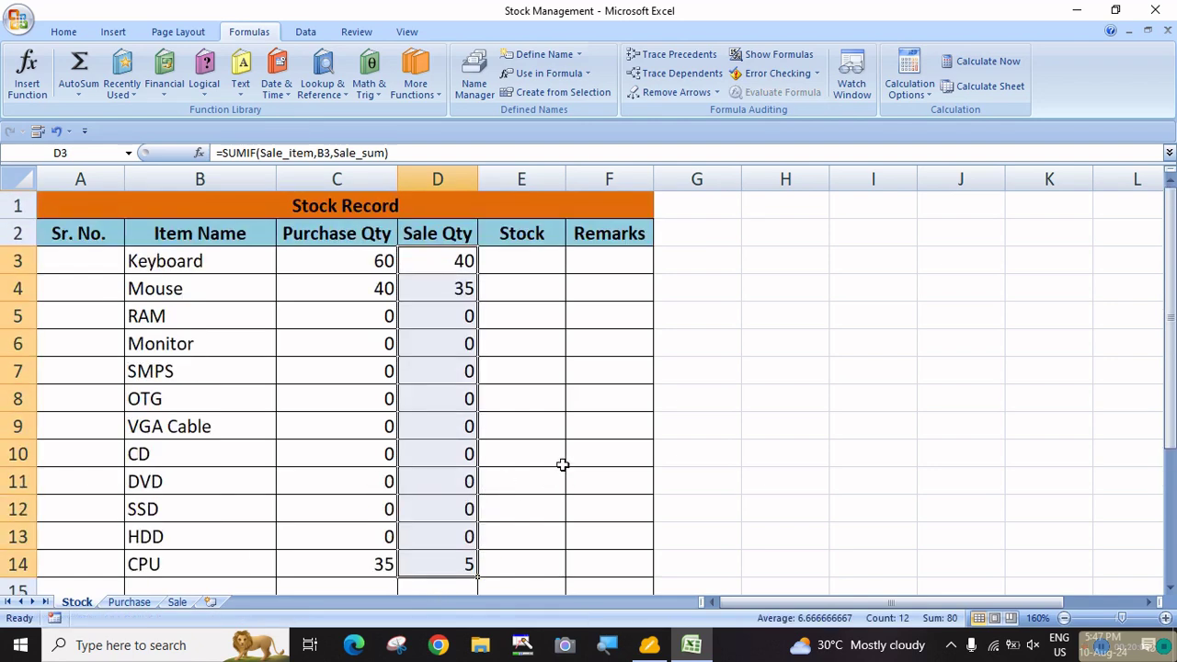
left_click(337, 268)
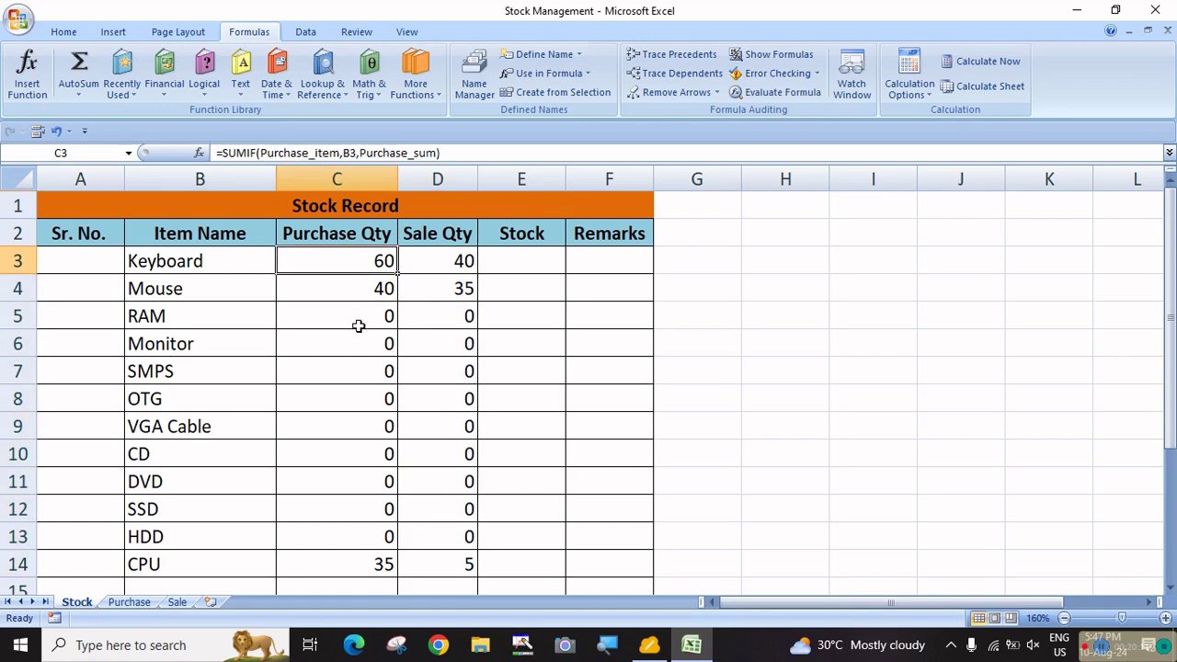
left_click(134, 604)
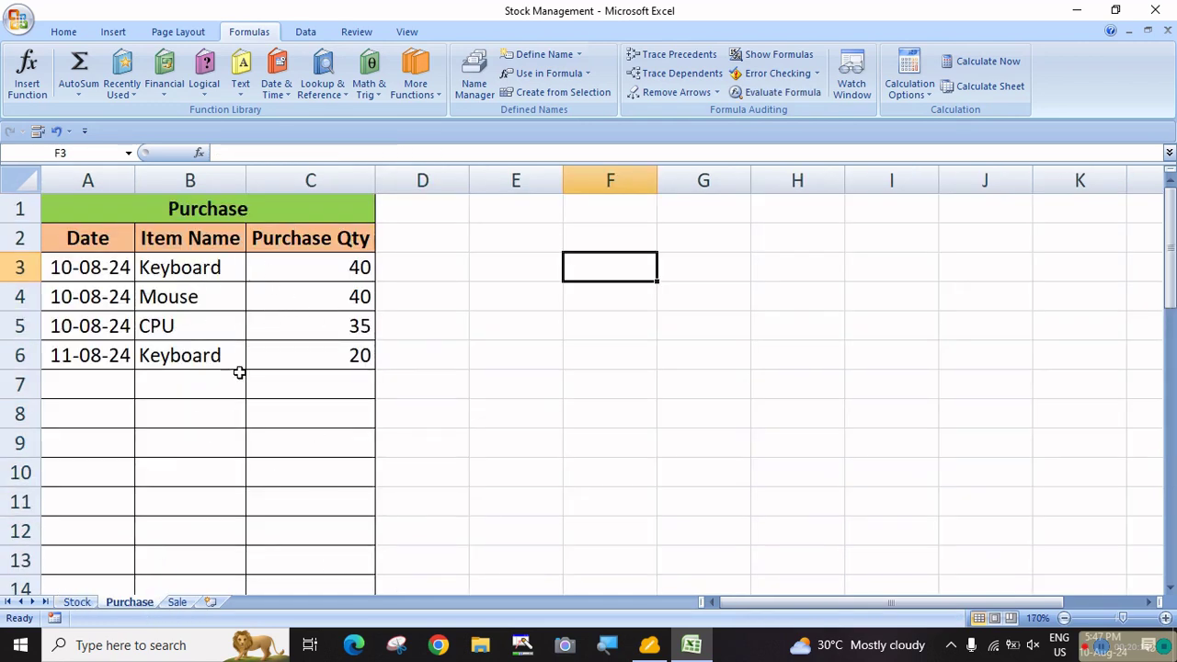
left_click(178, 603)
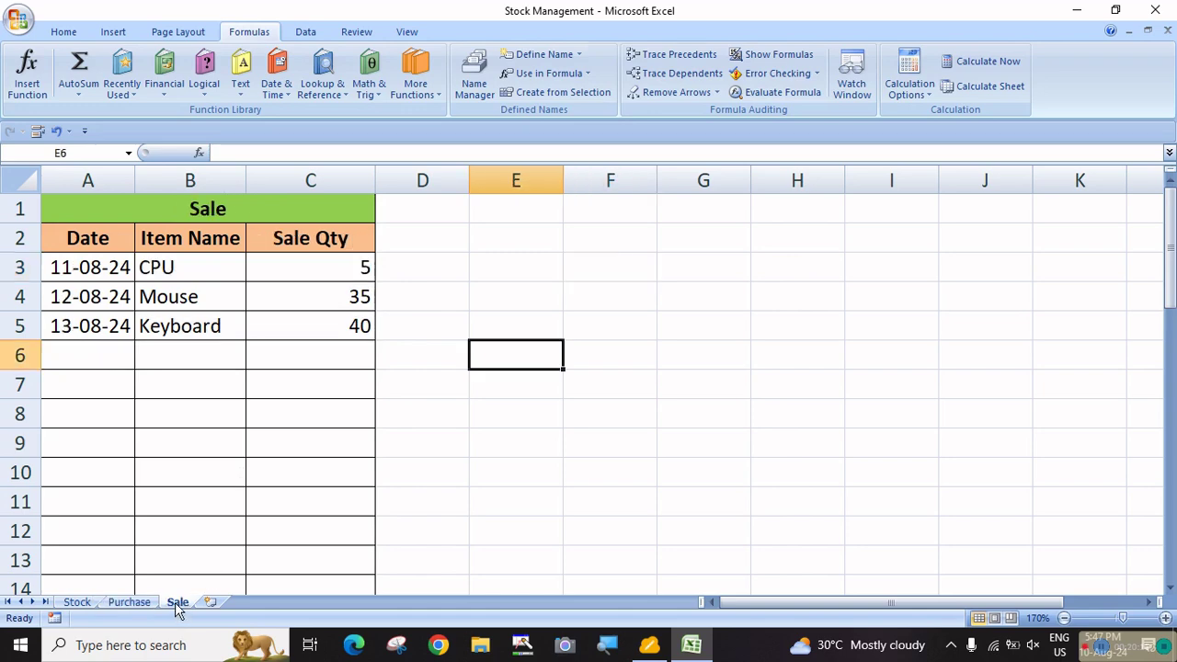
left_click(79, 603)
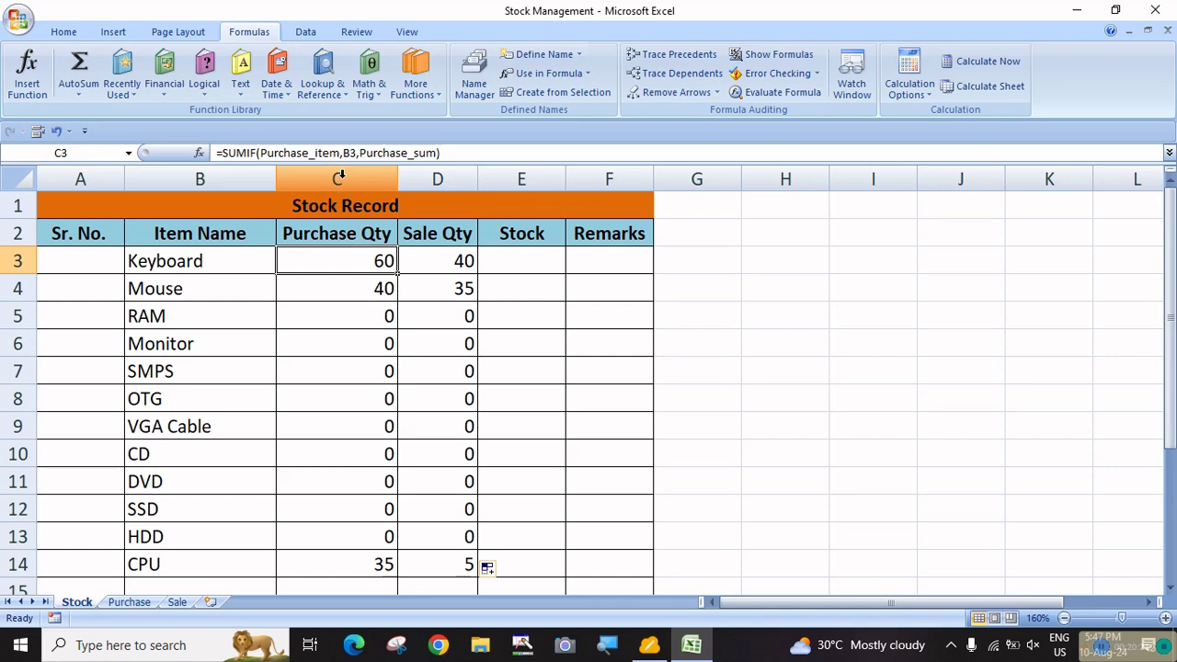
Centre the contents of the Purchase Qty, Sale Qty and Stock columns (C to E) on the Stock sheet
left_click_drag(337, 175, 490, 179)
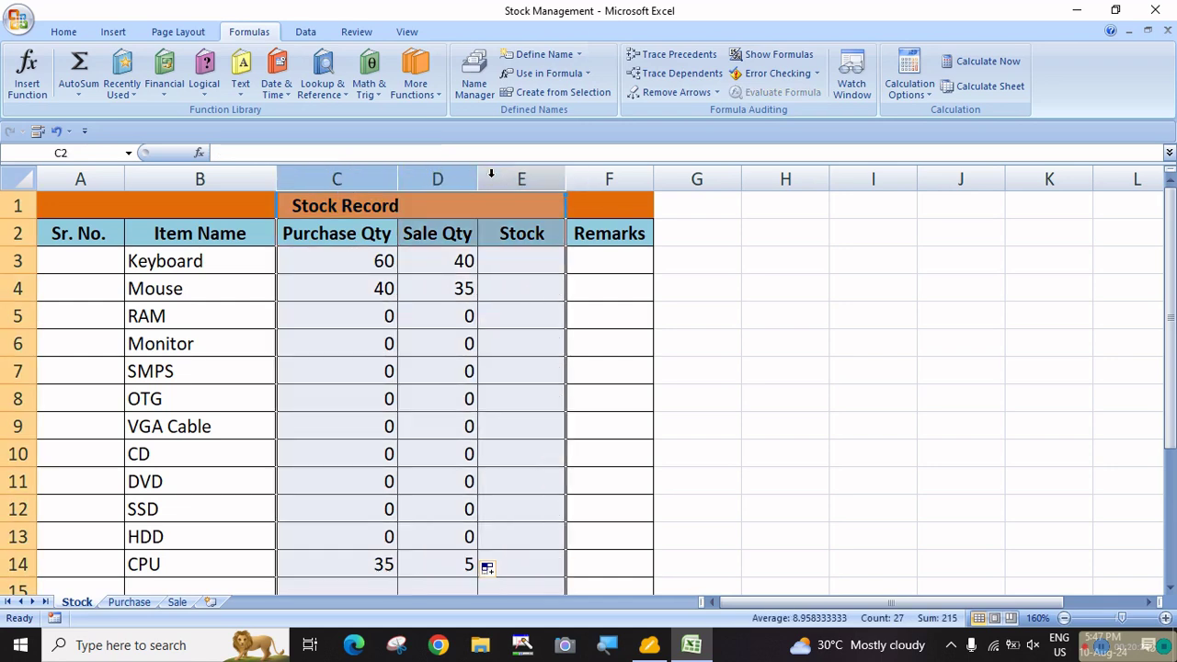
left_click(62, 35)
left_click(339, 91)
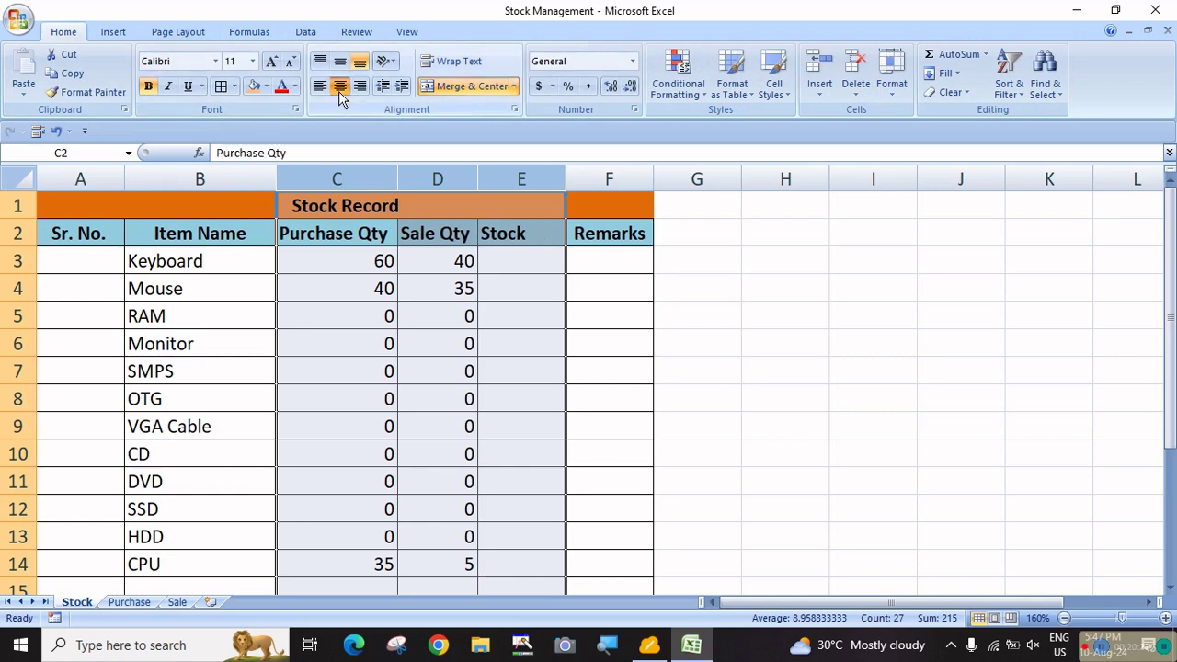
left_click(339, 91)
left_click(696, 370)
Centre the contents of the Purchase Qty column on the Purchase sheet
left_click(129, 601)
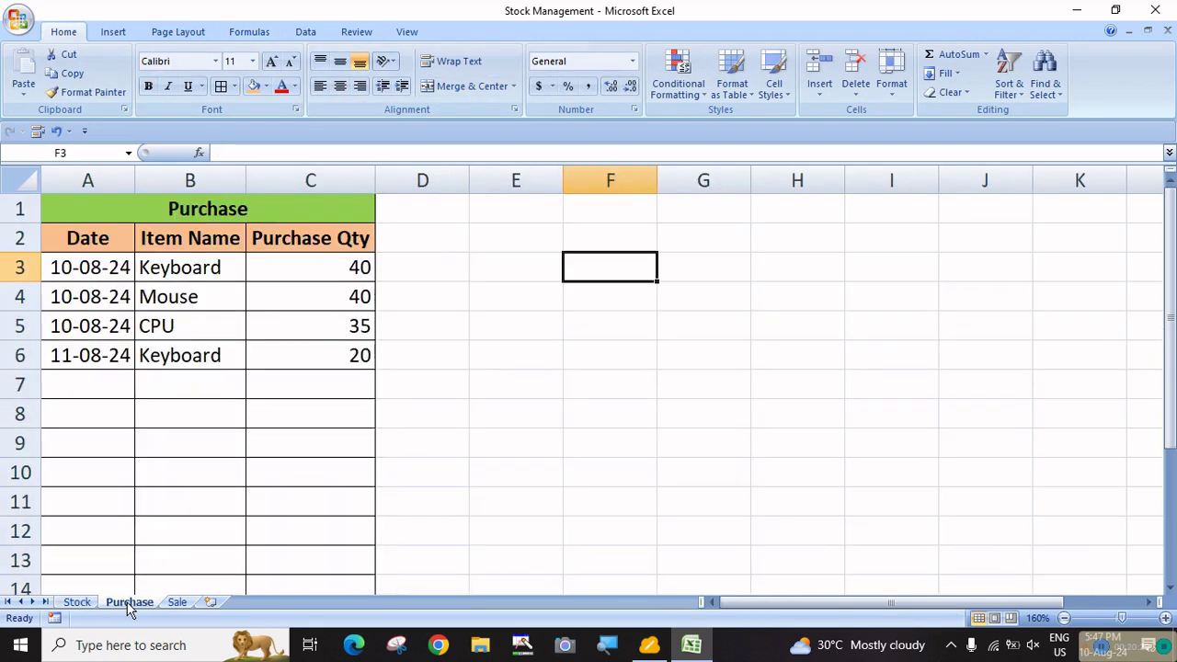
left_click(309, 180)
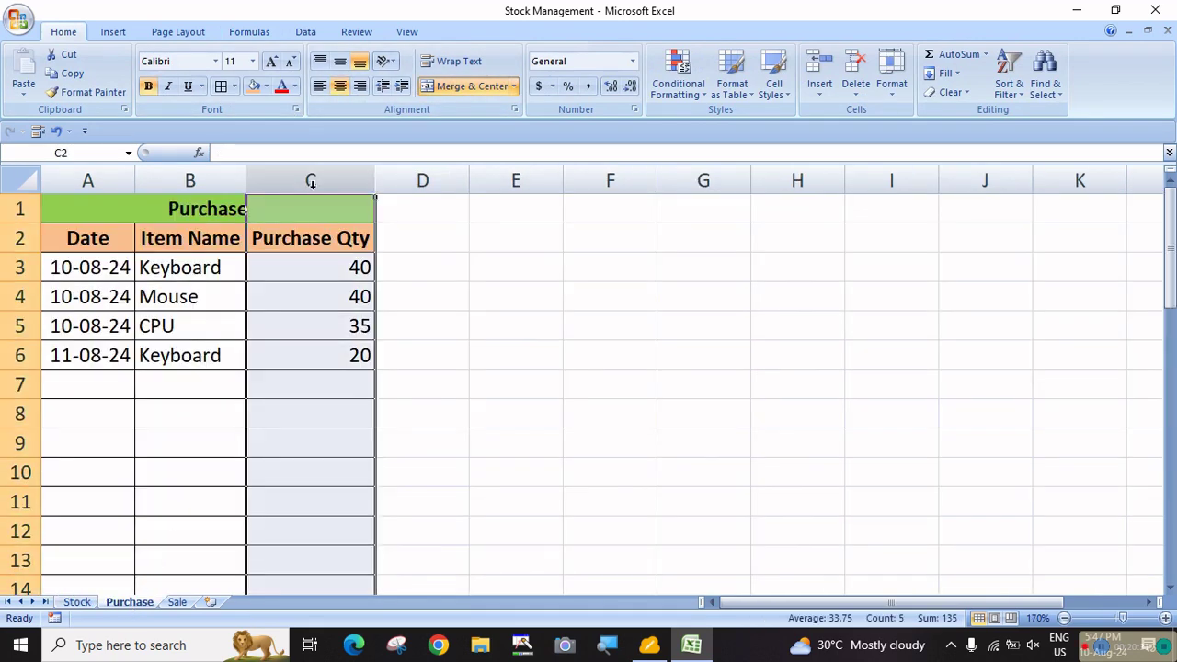
left_click(339, 87)
left_click(339, 87)
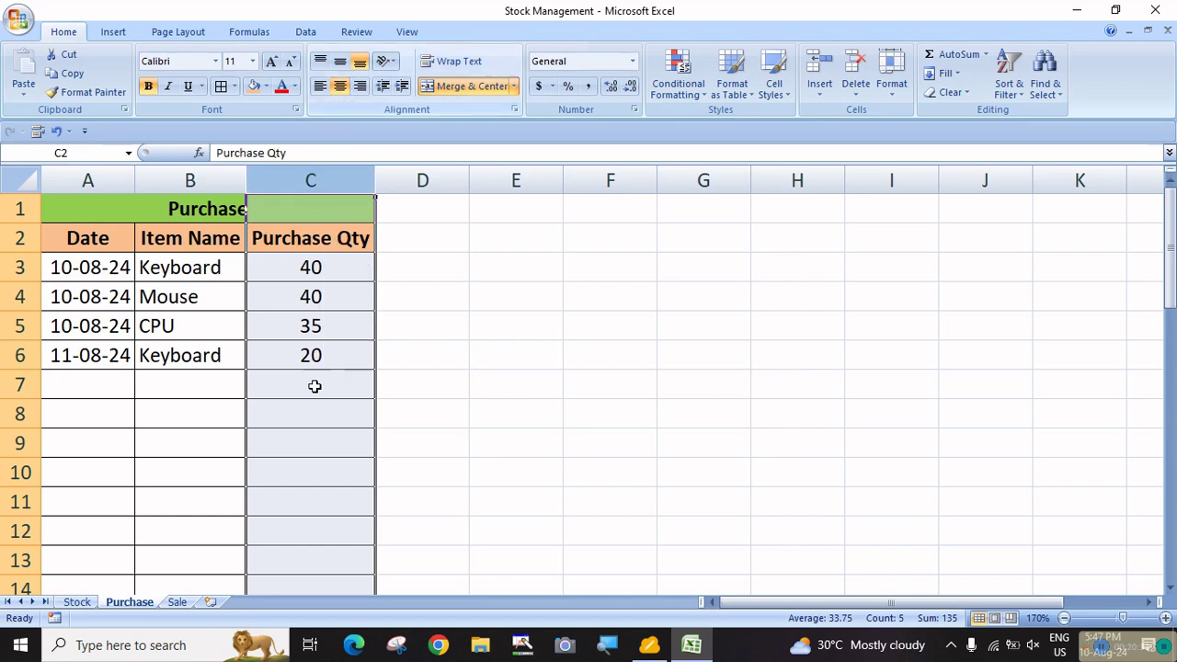
Centre the contents of the Sale Qty column on the Sale sheet
left_click(177, 601)
left_click(311, 179)
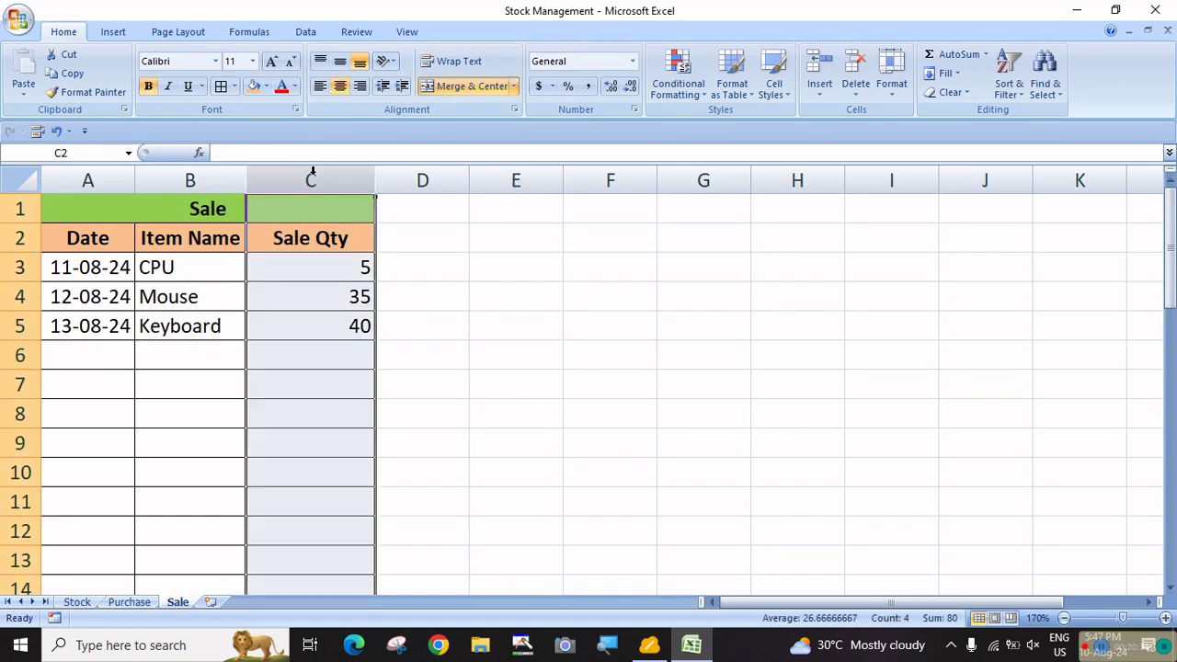
left_click(340, 88)
left_click(340, 87)
left_click(487, 407)
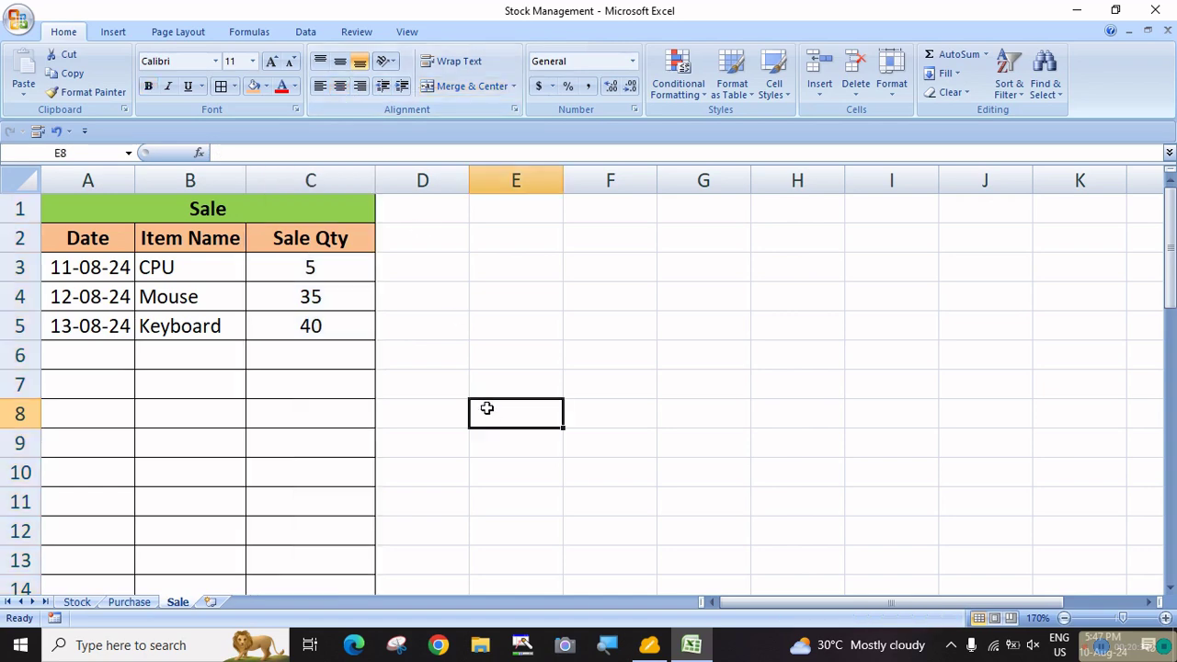
On the Stock sheet, enter the formula =C3-D3 in E3 to subtract the sale quantity from the purchase quantity
left_click(77, 601)
left_click(851, 426)
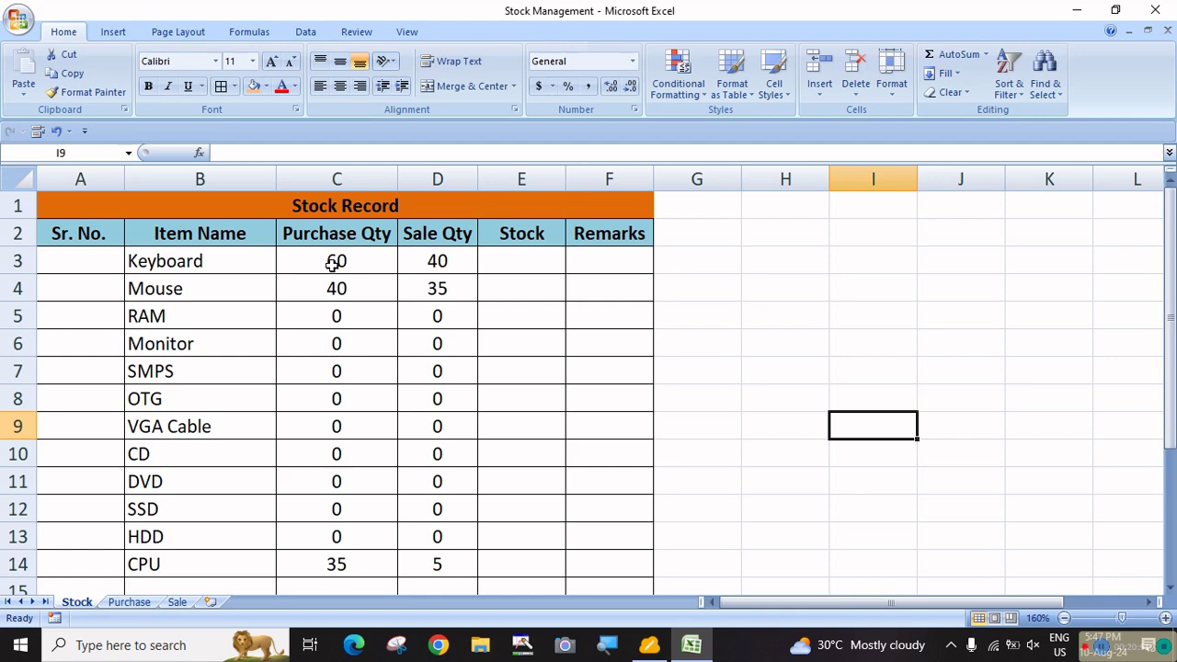
left_click(518, 261)
type("=")
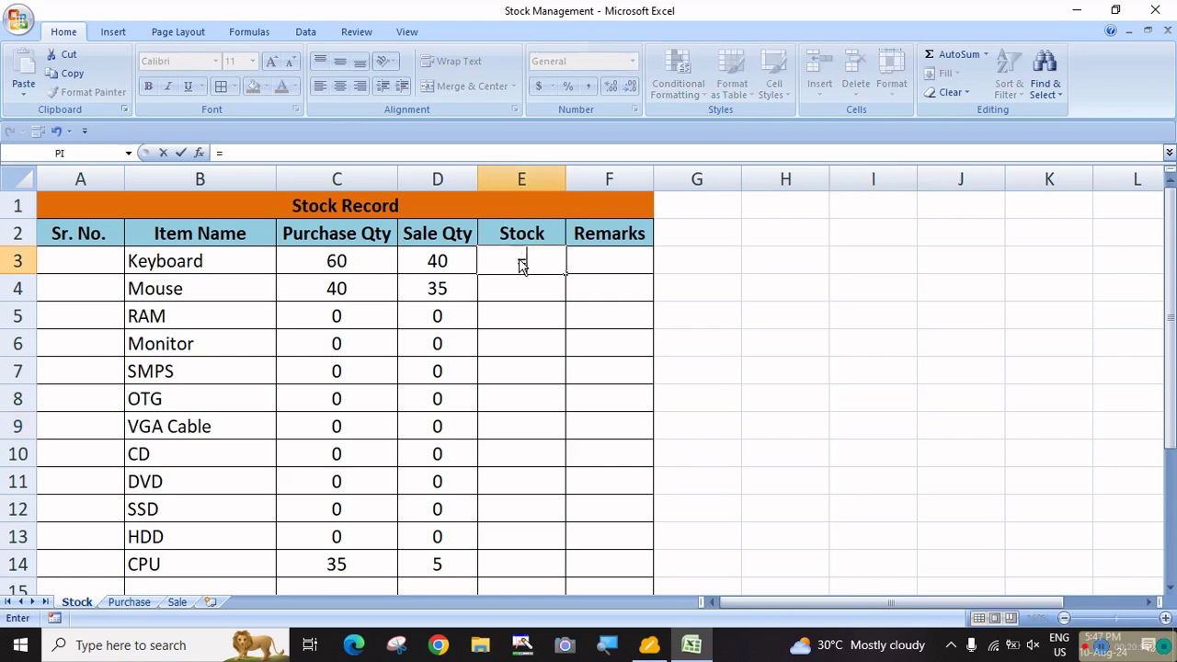
left_click(354, 266)
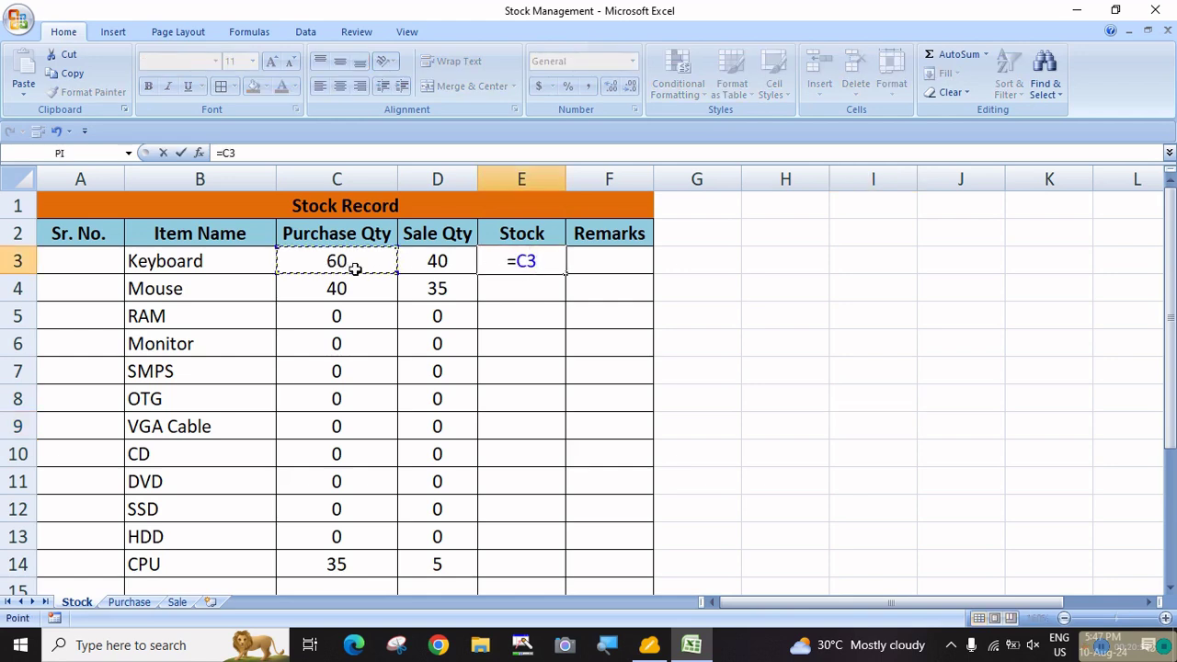
type("-")
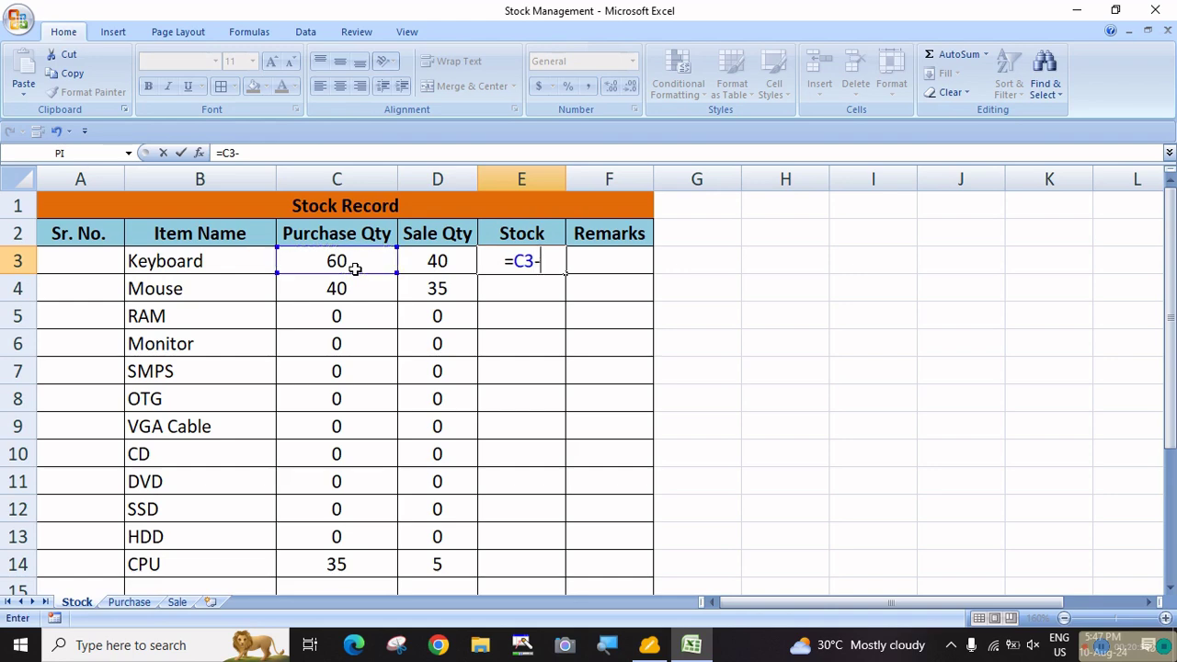
left_click(437, 261)
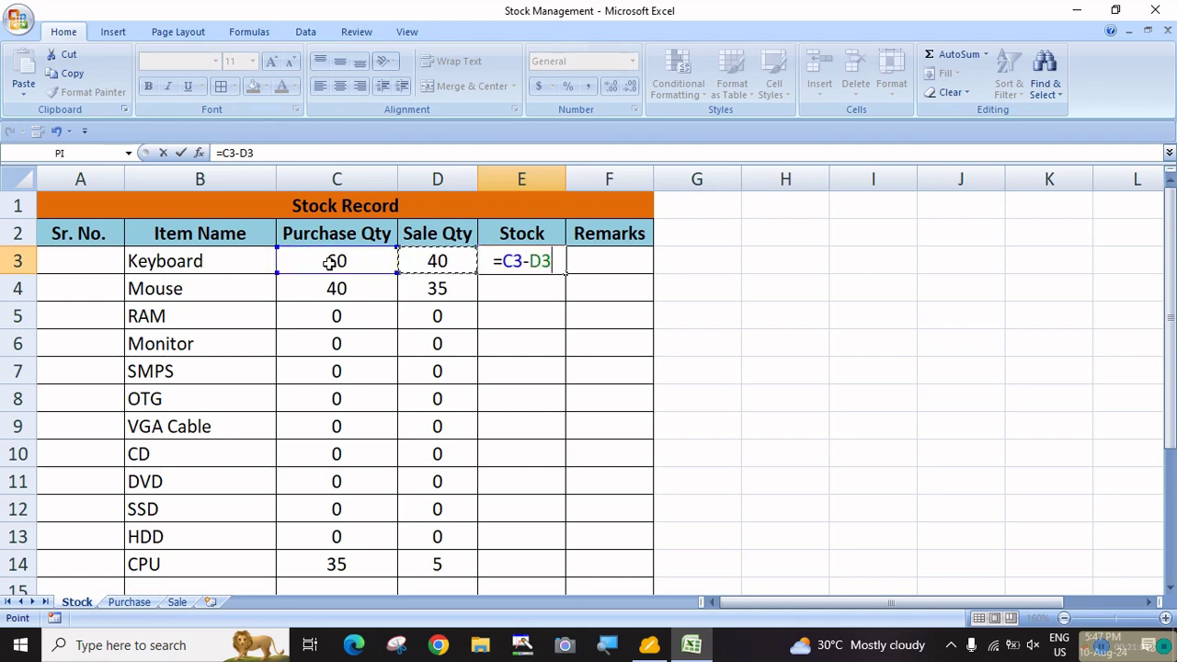
key("Return")
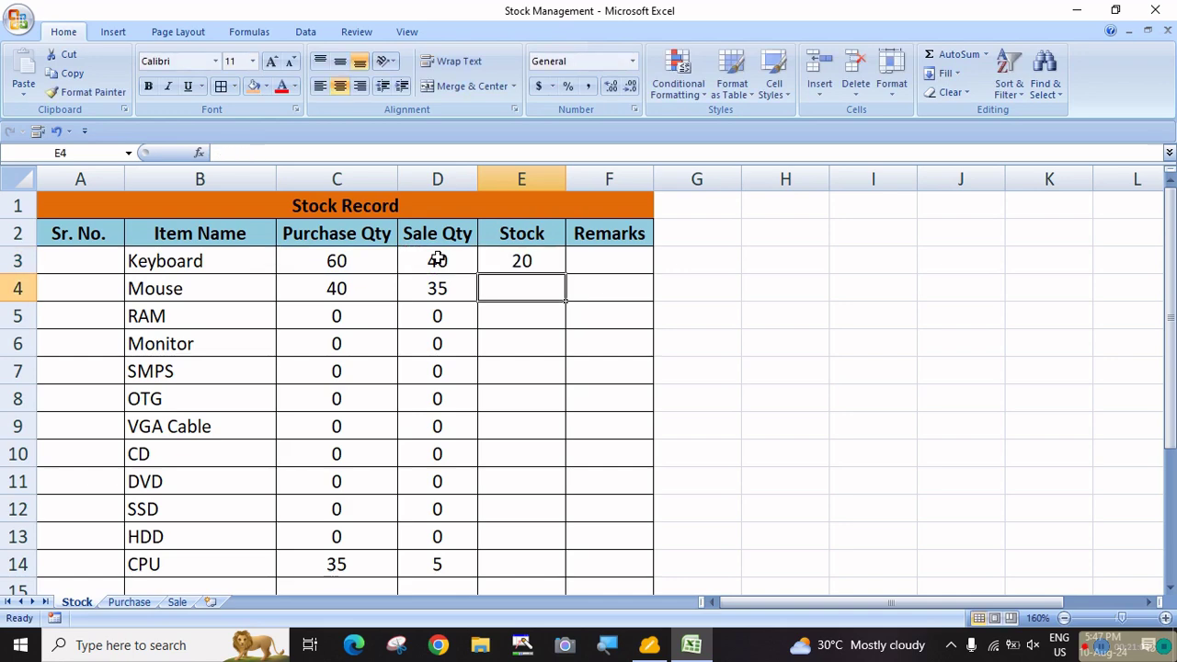
Fill the E3 formula down the Stock column to E14
left_click(524, 267)
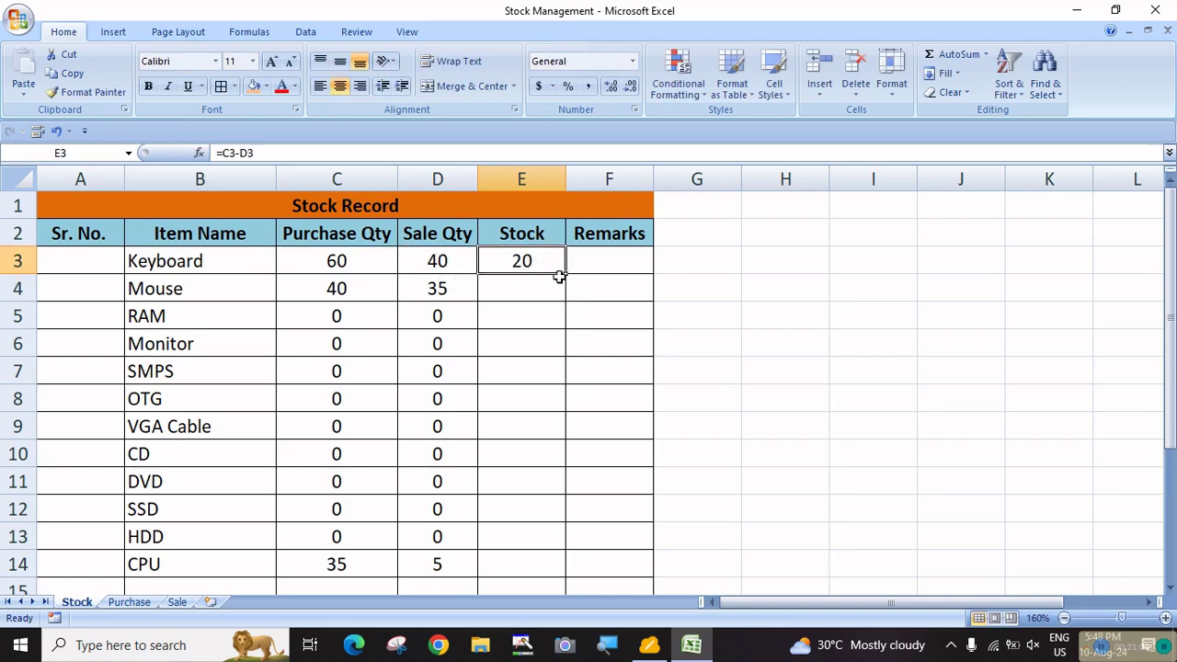
left_click_drag(559, 276, 546, 568)
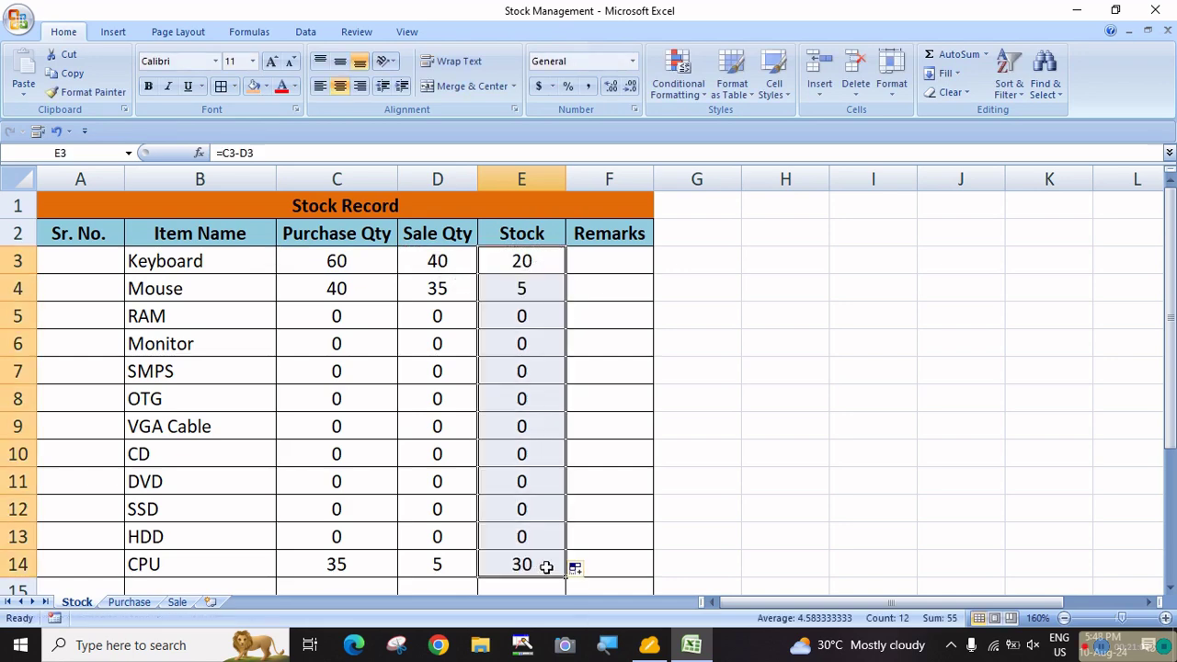
left_click(848, 485)
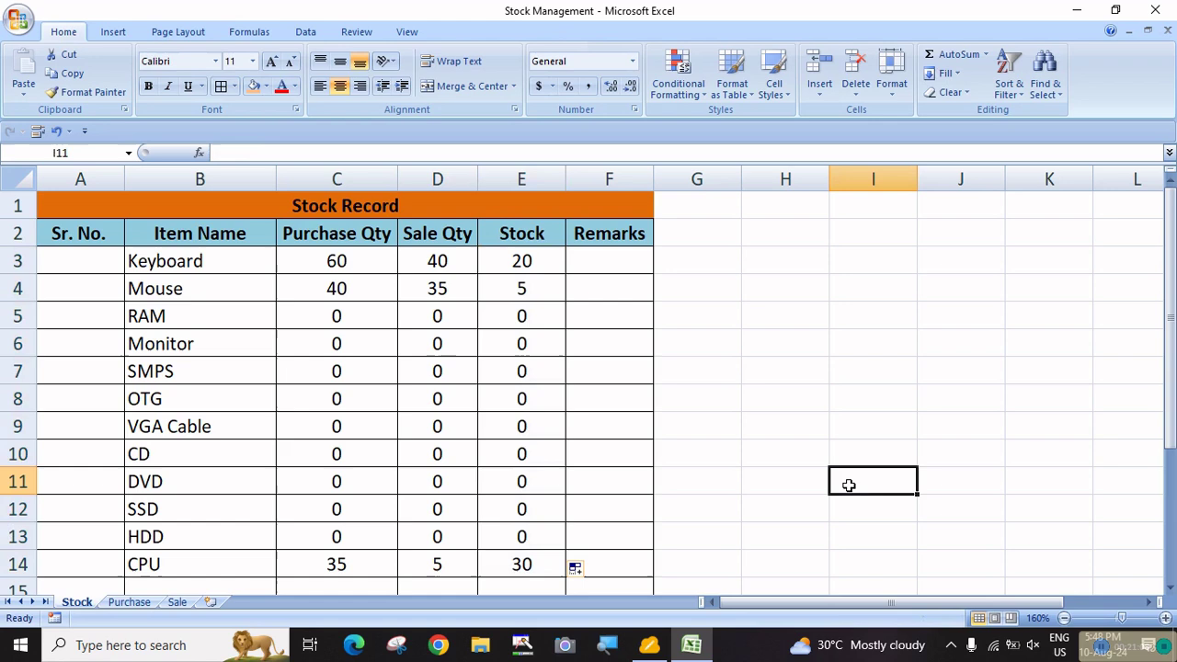
On the Sale sheet, enter the date 14-08-2024 in A6
left_click(214, 263)
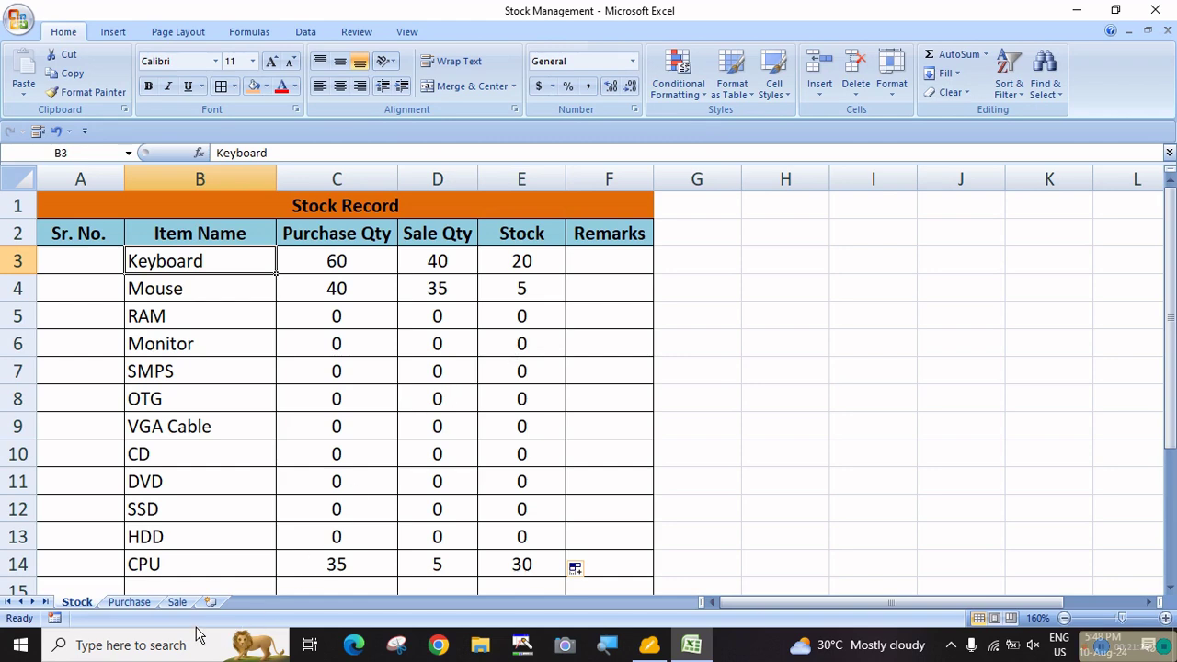
left_click(129, 605)
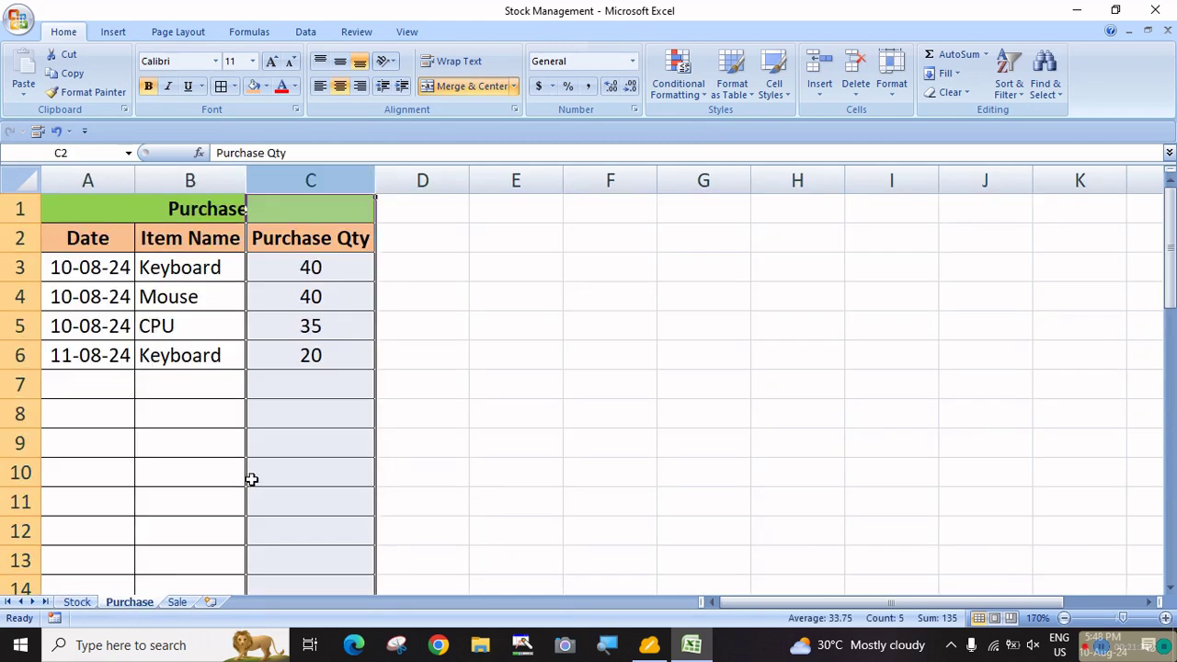
left_click(77, 602)
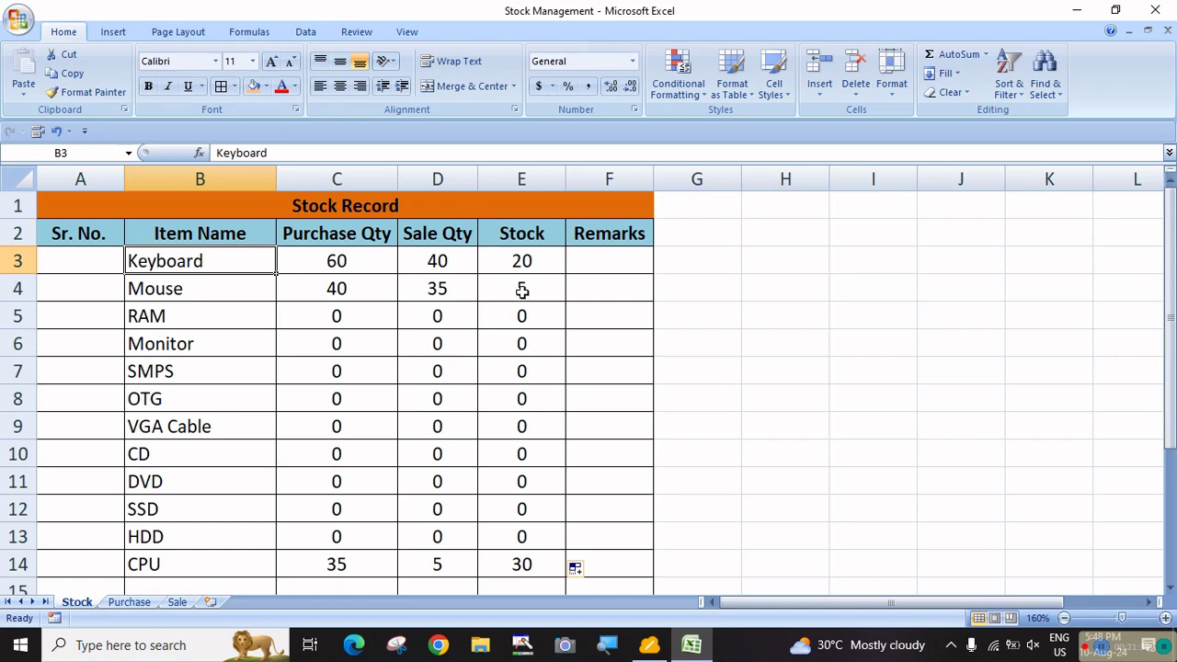
left_click(177, 602)
left_click(96, 362)
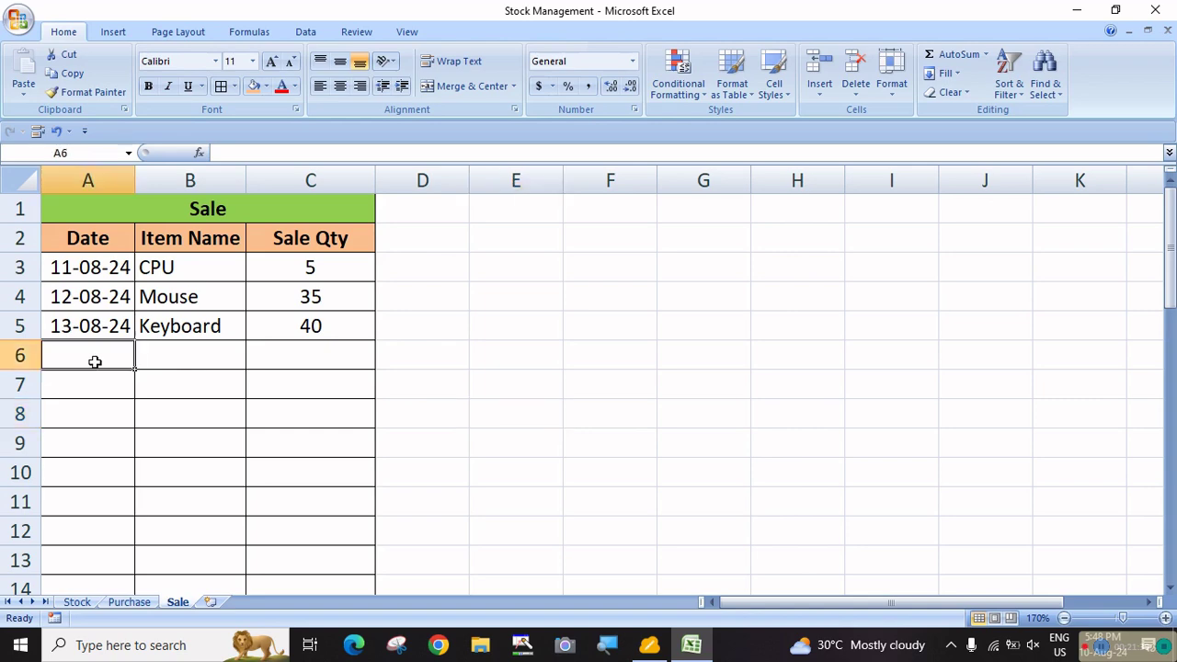
type("14-0")
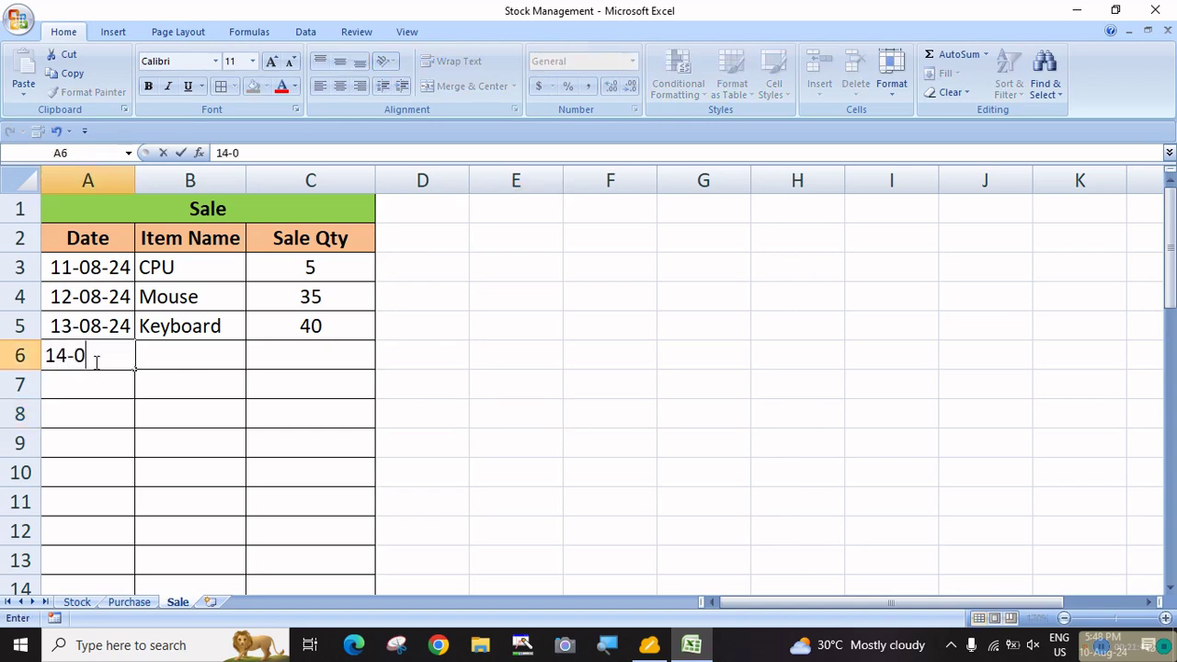
type("8-2024")
key("Tab")
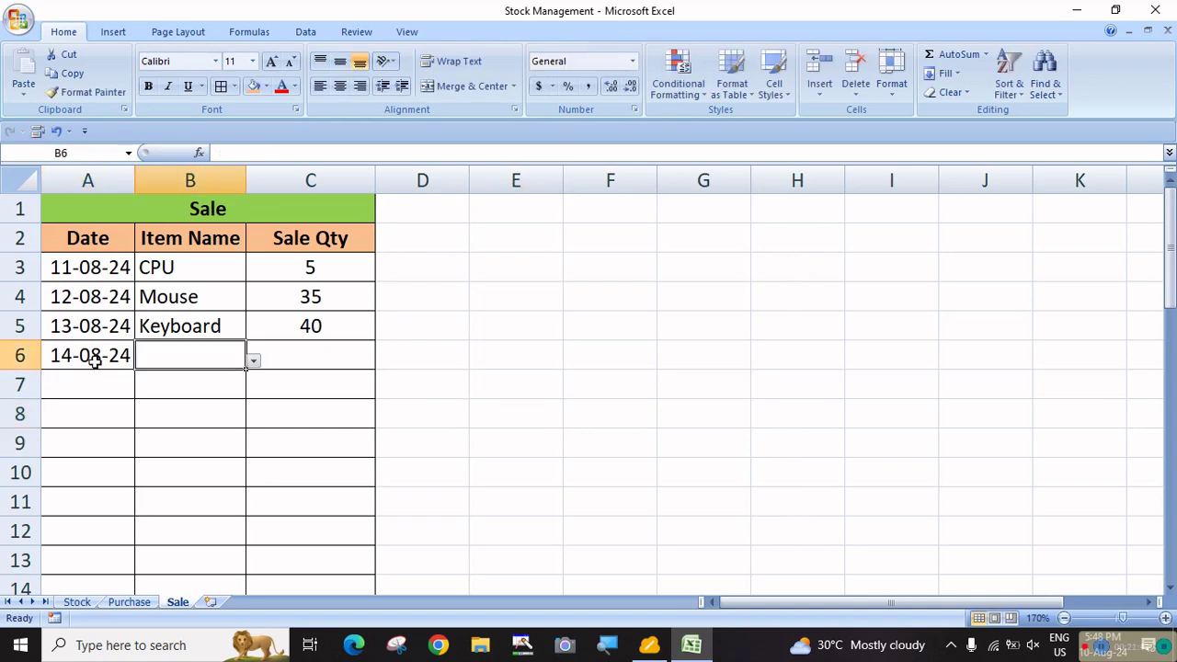
Set the item name in B6 of the Sale sheet to Mouse, picked from the item list
type("mouse")
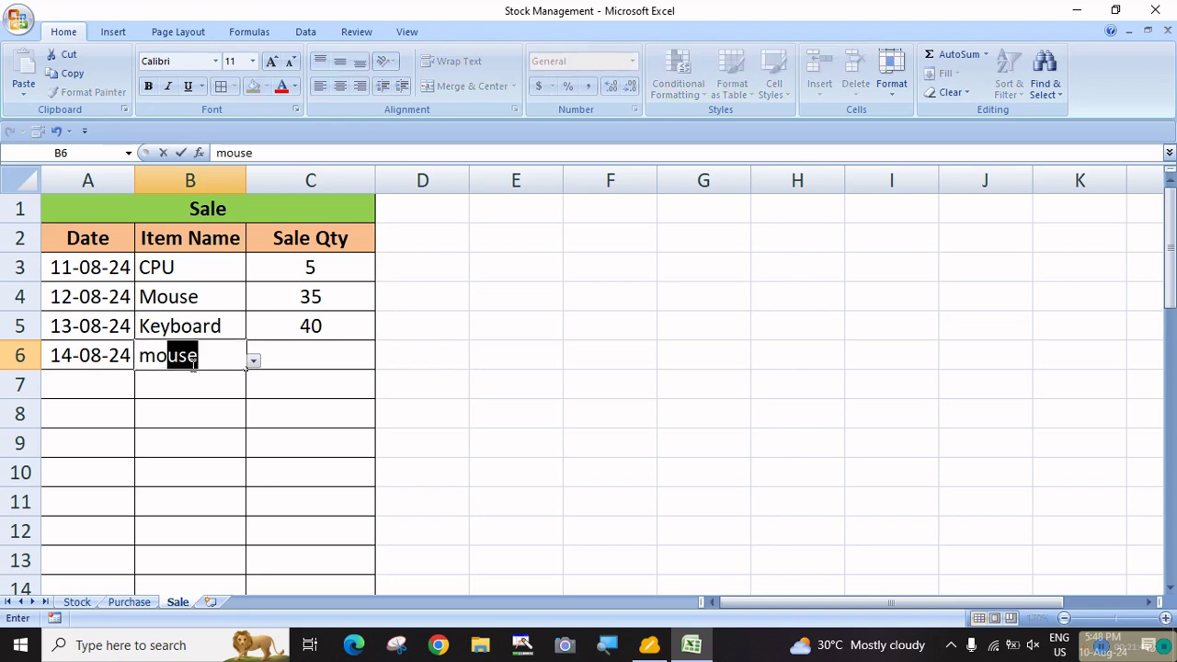
key("Return")
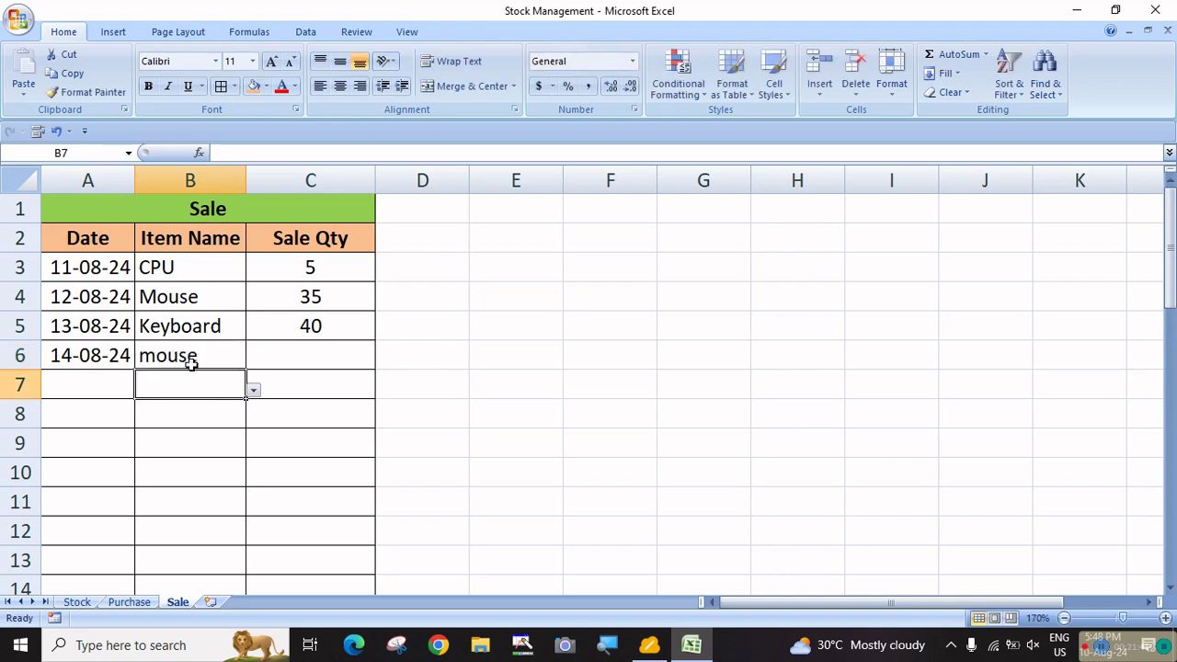
left_click(198, 351)
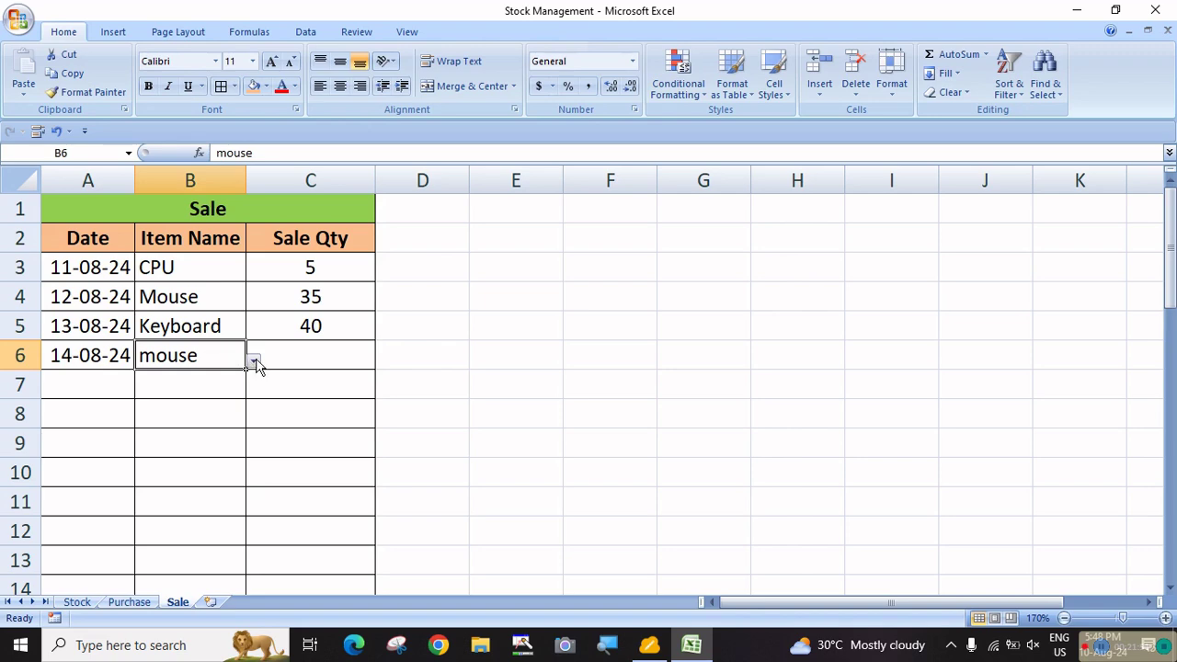
left_click(252, 362)
left_click(100, 380)
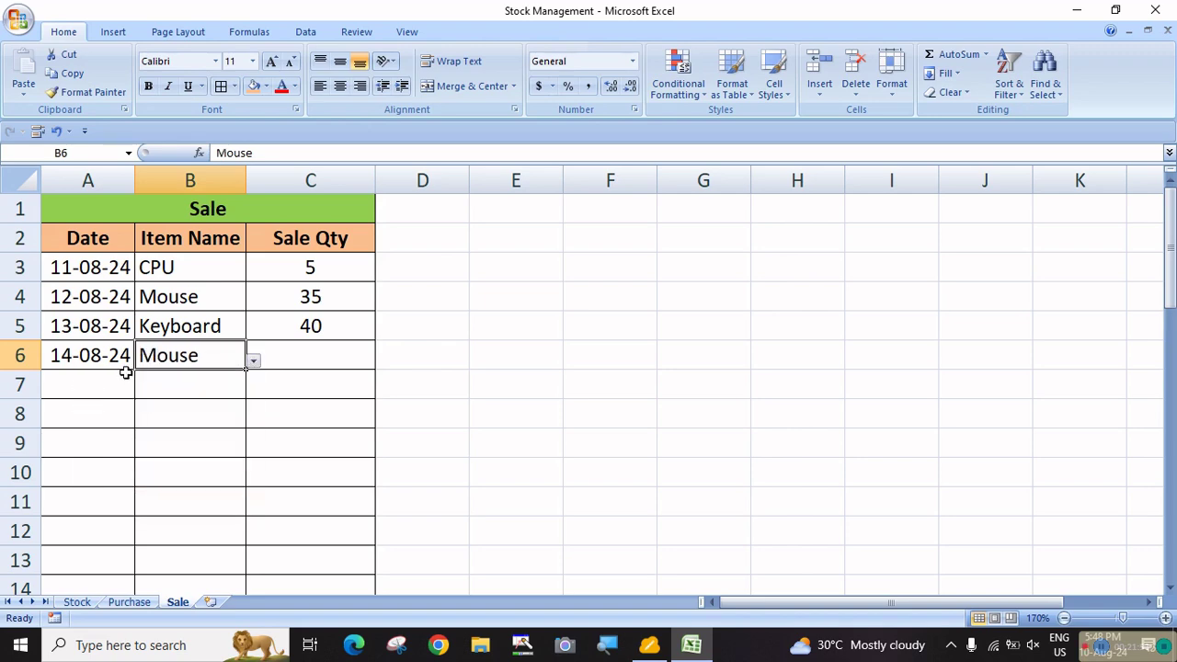
Enter a sale quantity of 10 for Mouse in C6 and check the Mouse row on the Stock sheet
left_click(316, 358)
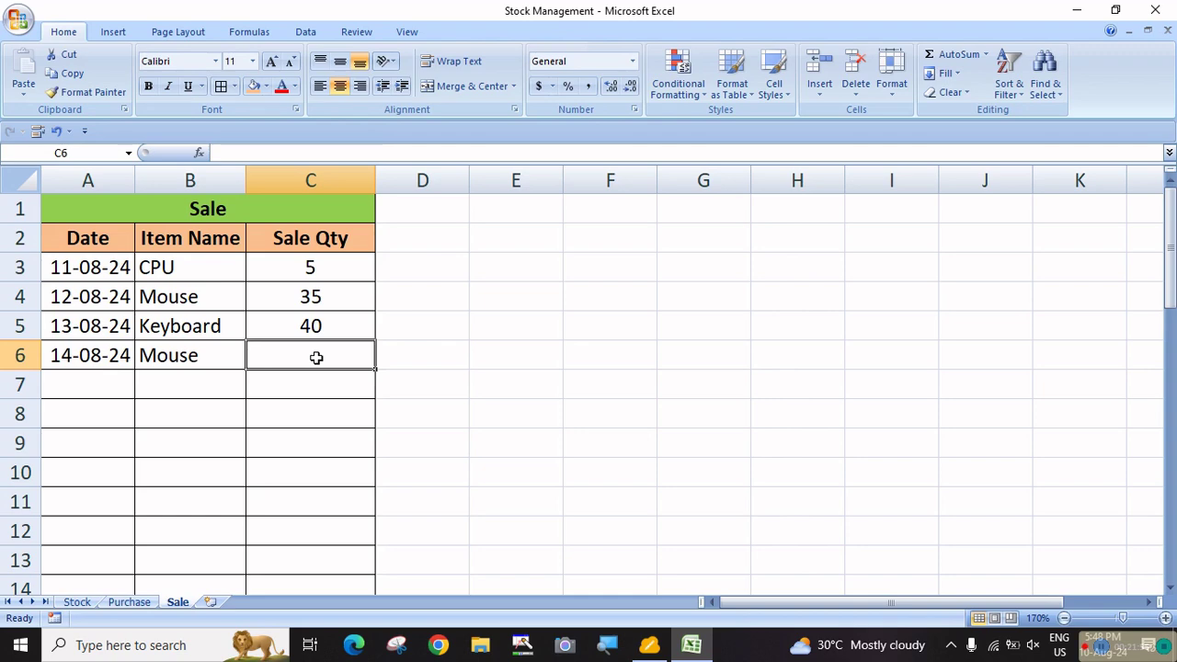
type("10")
key("Return")
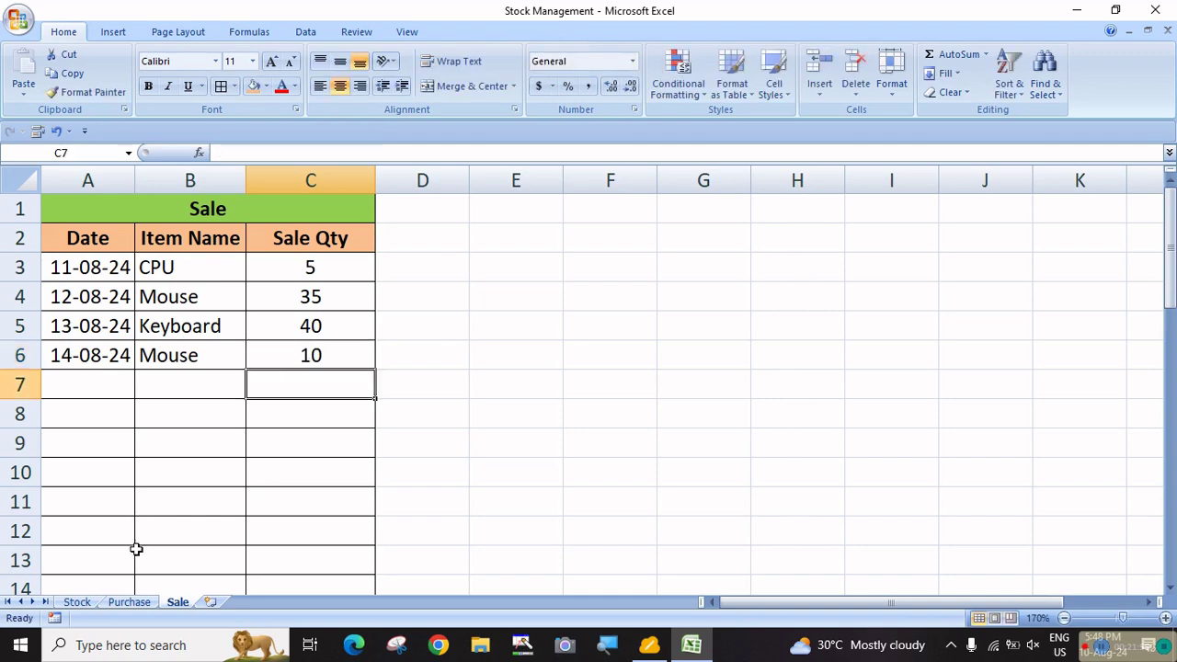
left_click(88, 604)
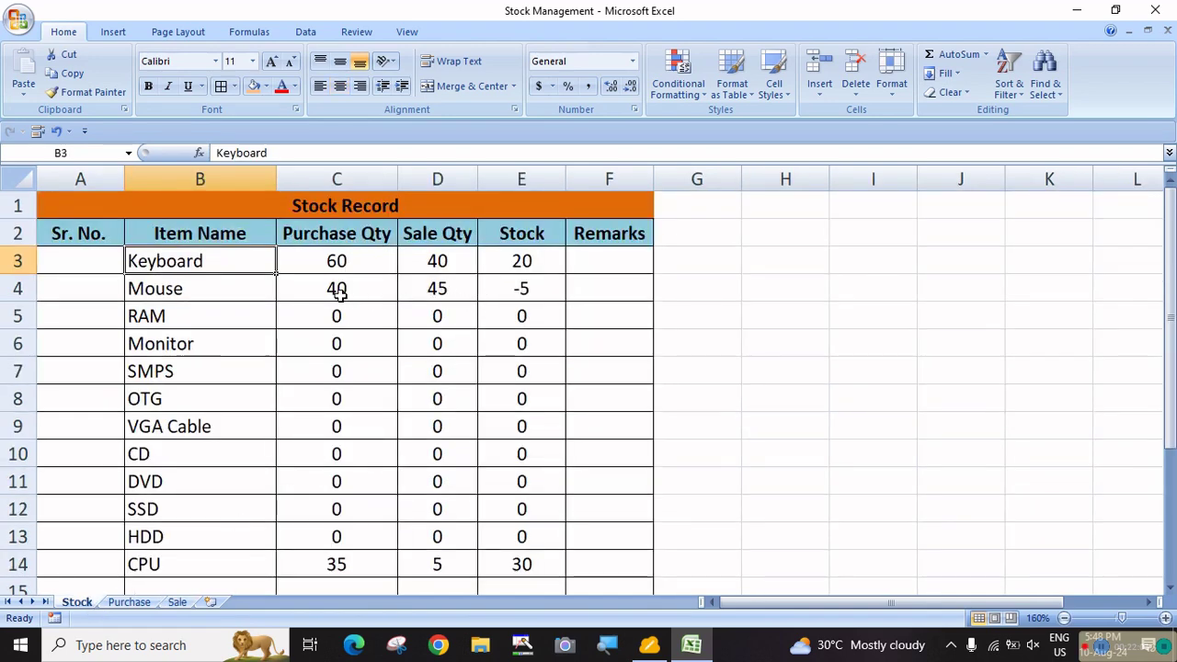
left_click(428, 290)
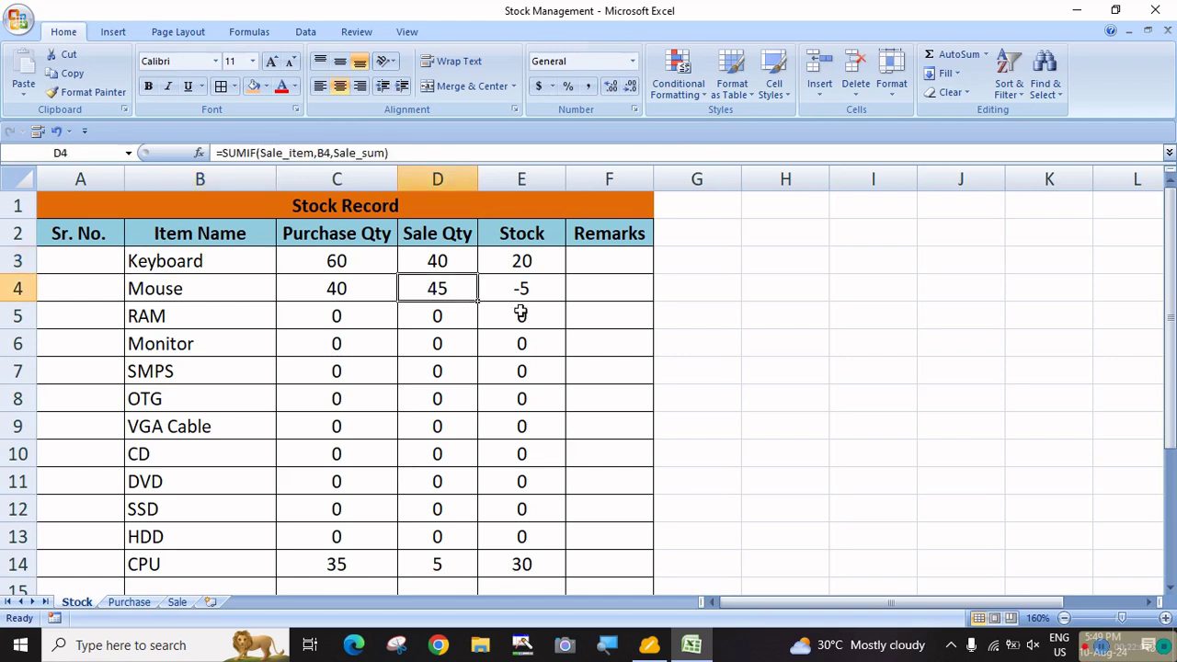
left_click(544, 296)
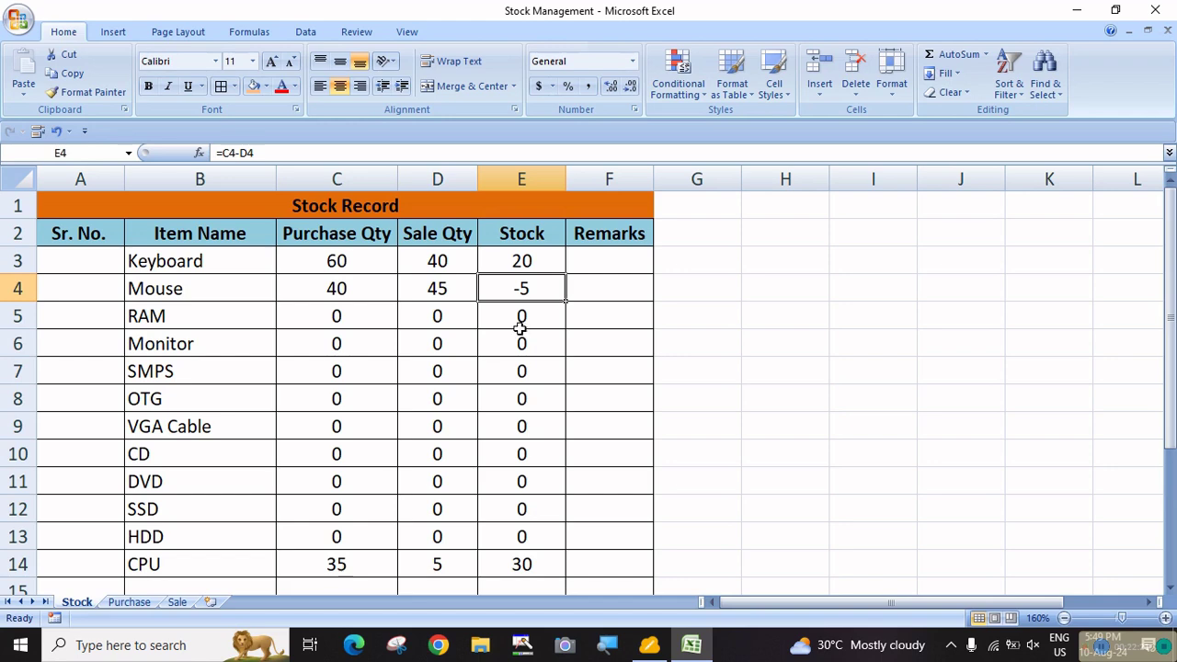
Change the Mouse sale quantity in C6 of the Sale sheet to 4 and return to the Stock sheet
left_click(180, 603)
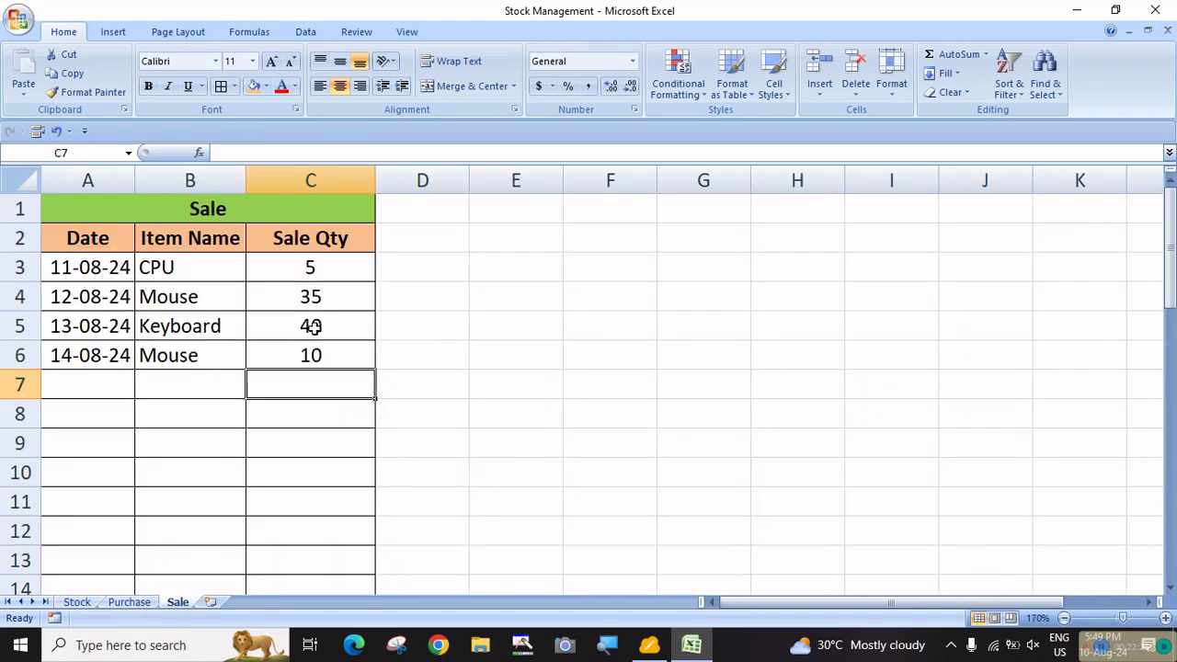
left_click(294, 356)
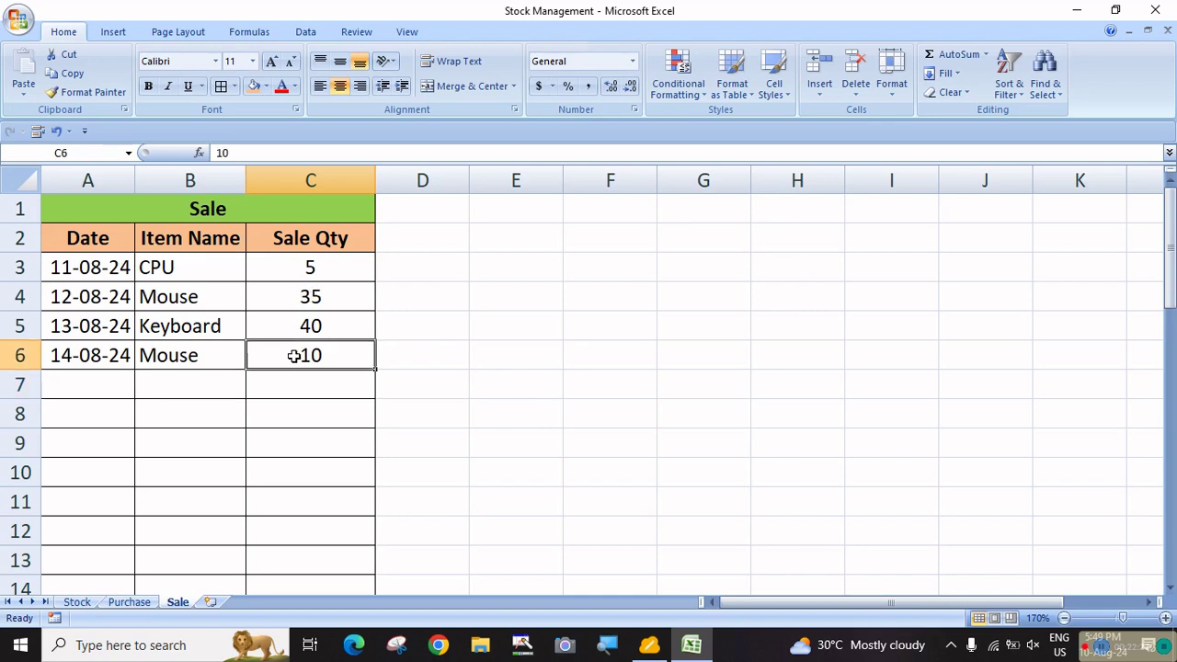
type("4")
key("Return")
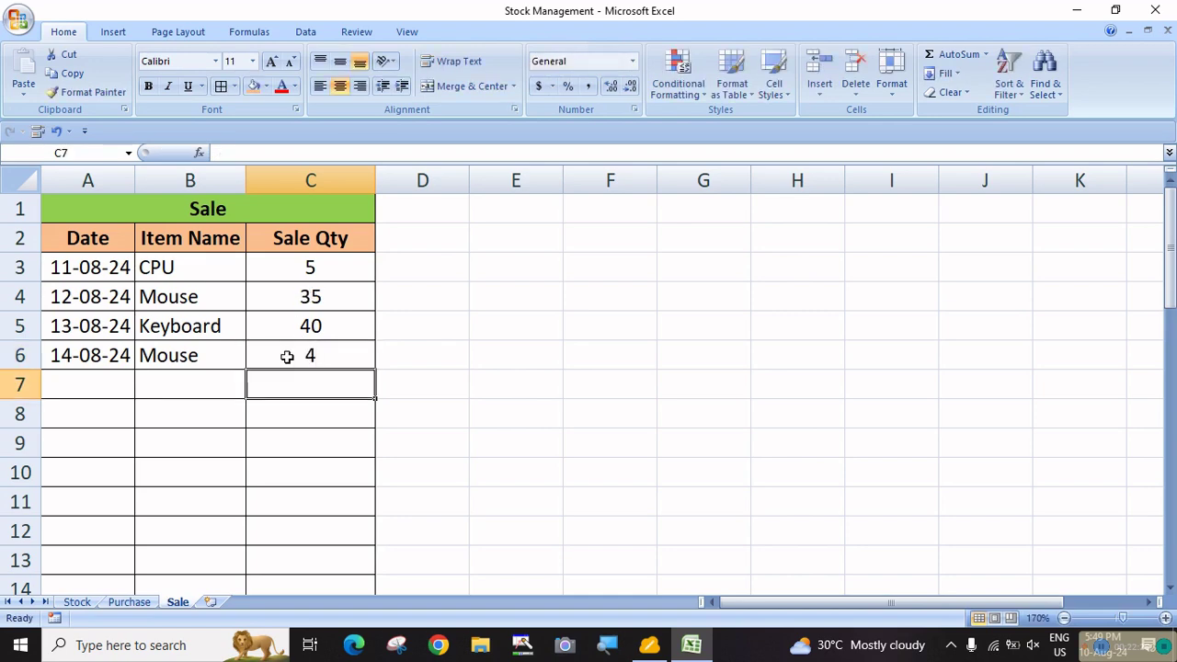
left_click(77, 603)
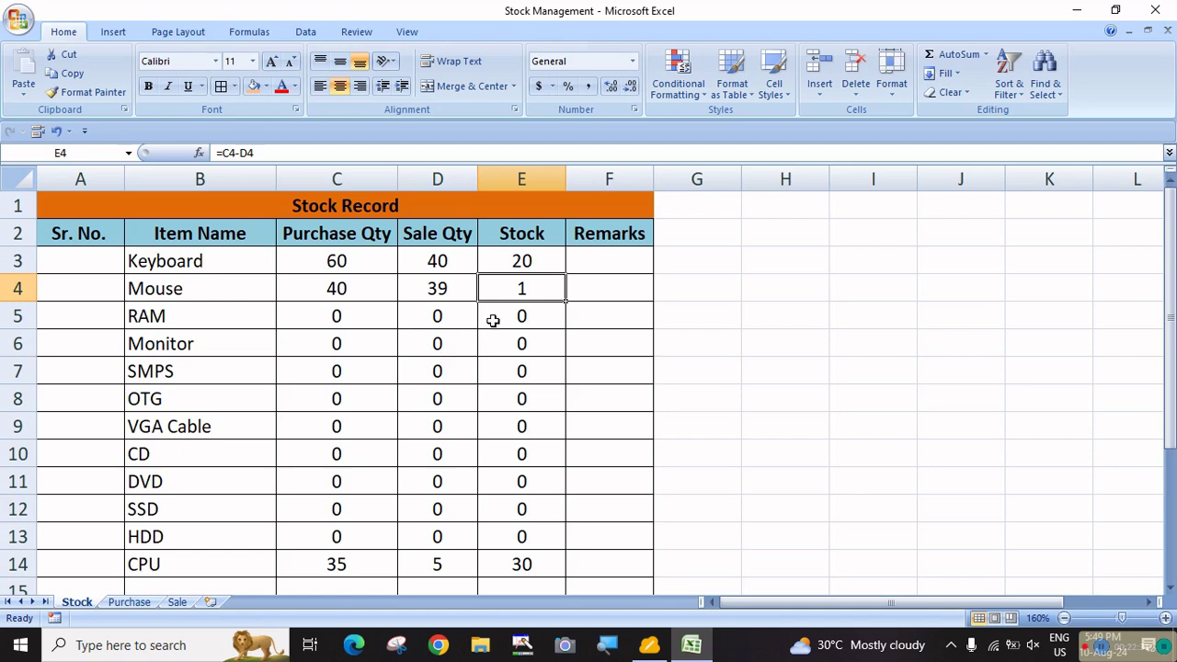
left_click(707, 292)
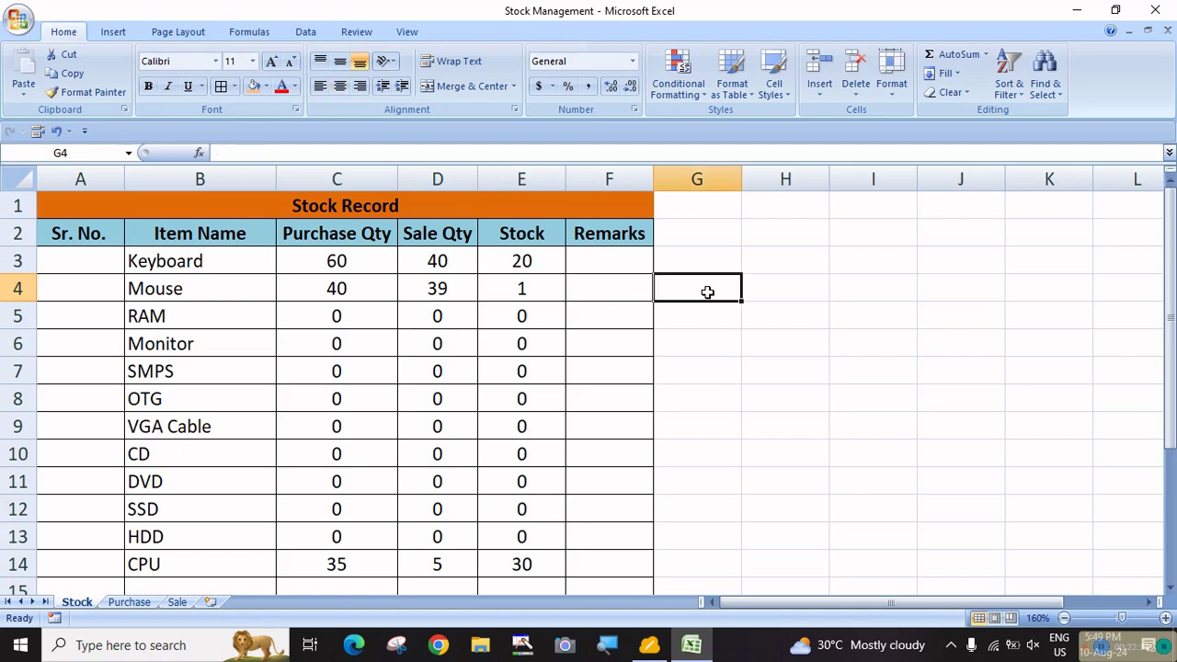
left_click(634, 263)
left_click_drag(634, 263, 655, 460)
scroll(667, 451, "up", 1)
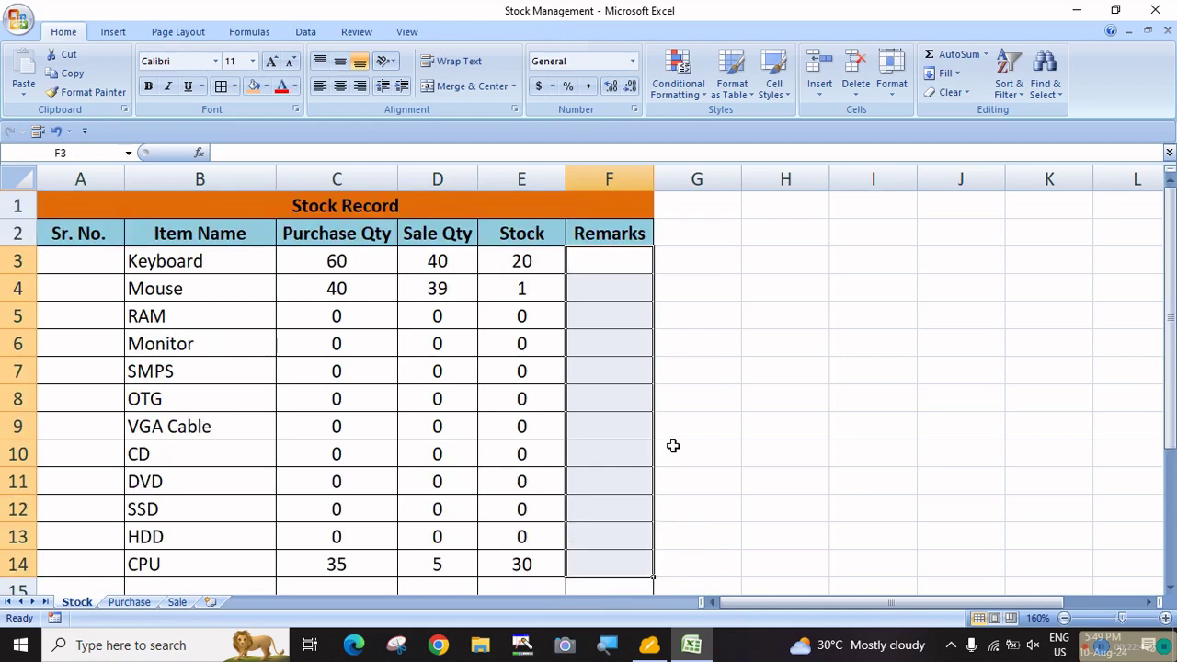
left_click(825, 419)
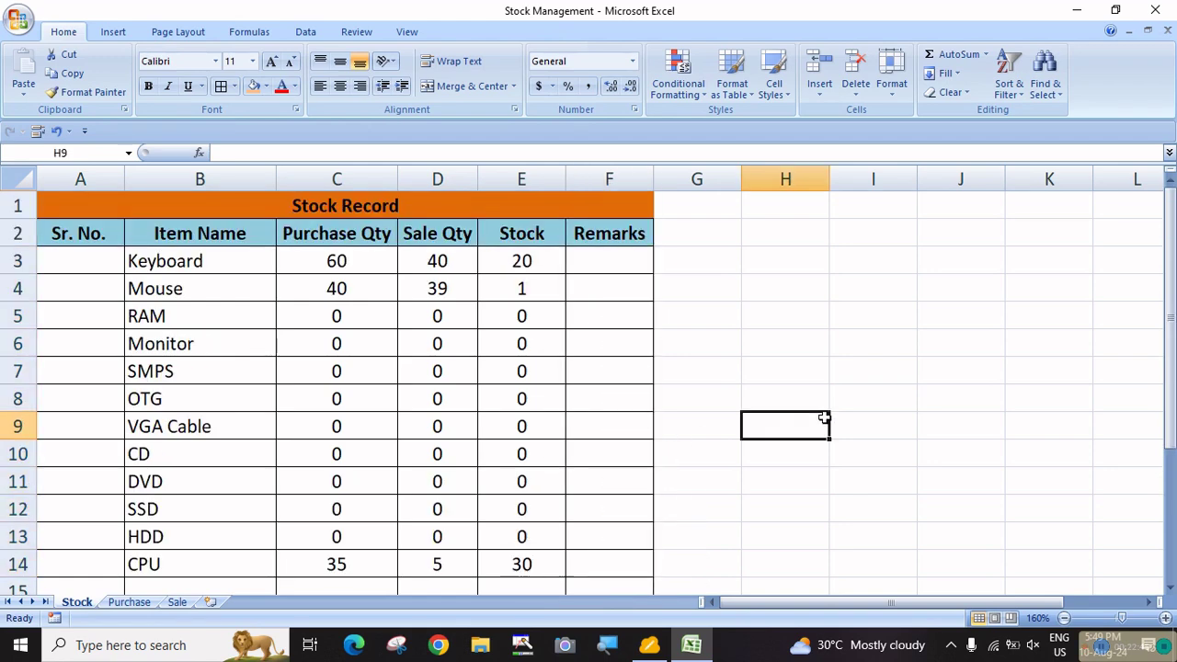
Enter the sample remark Low Stock in H8 on the Stock sheet
left_click(819, 396)
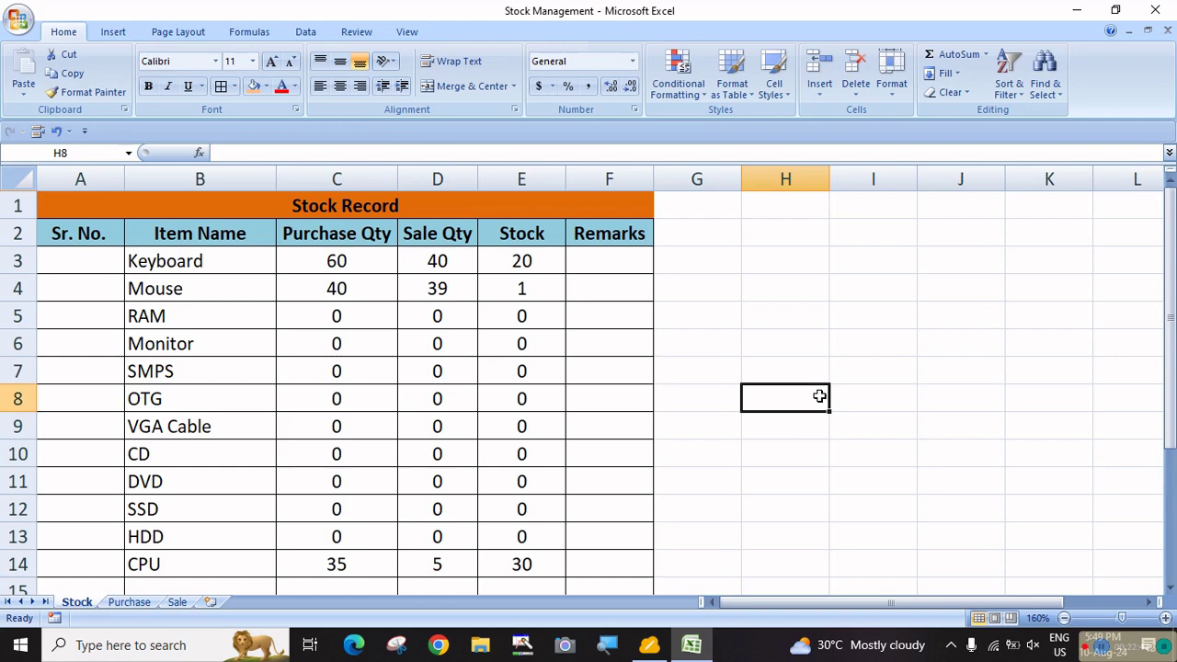
type("Low")
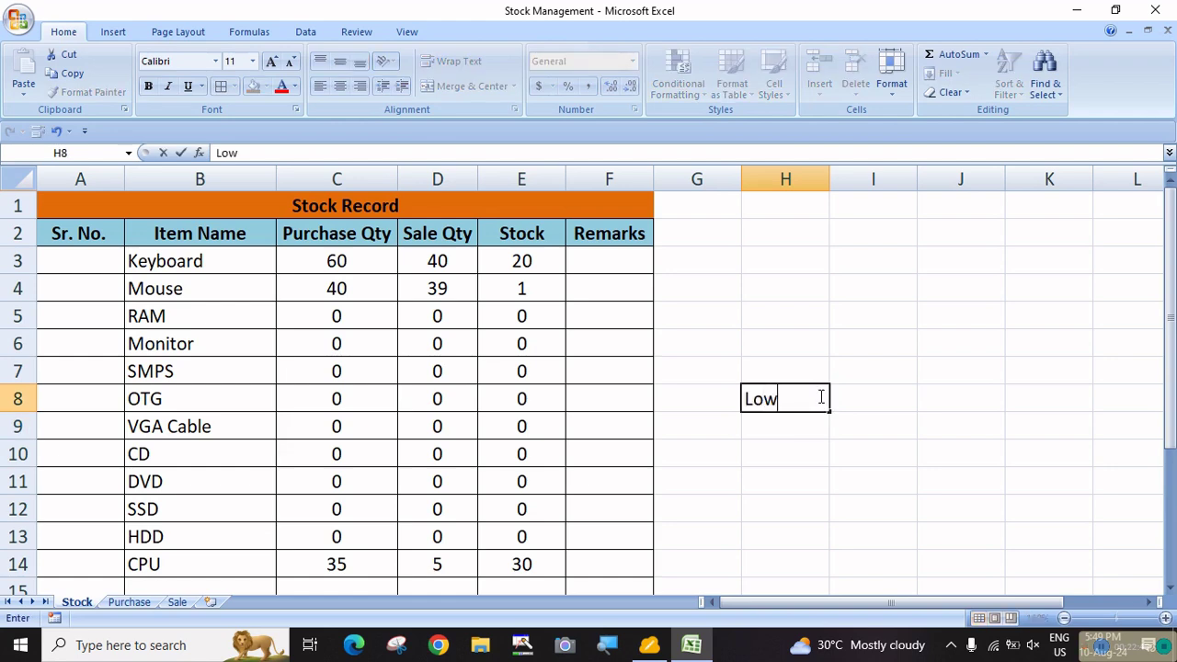
type(" Stock")
key("Return")
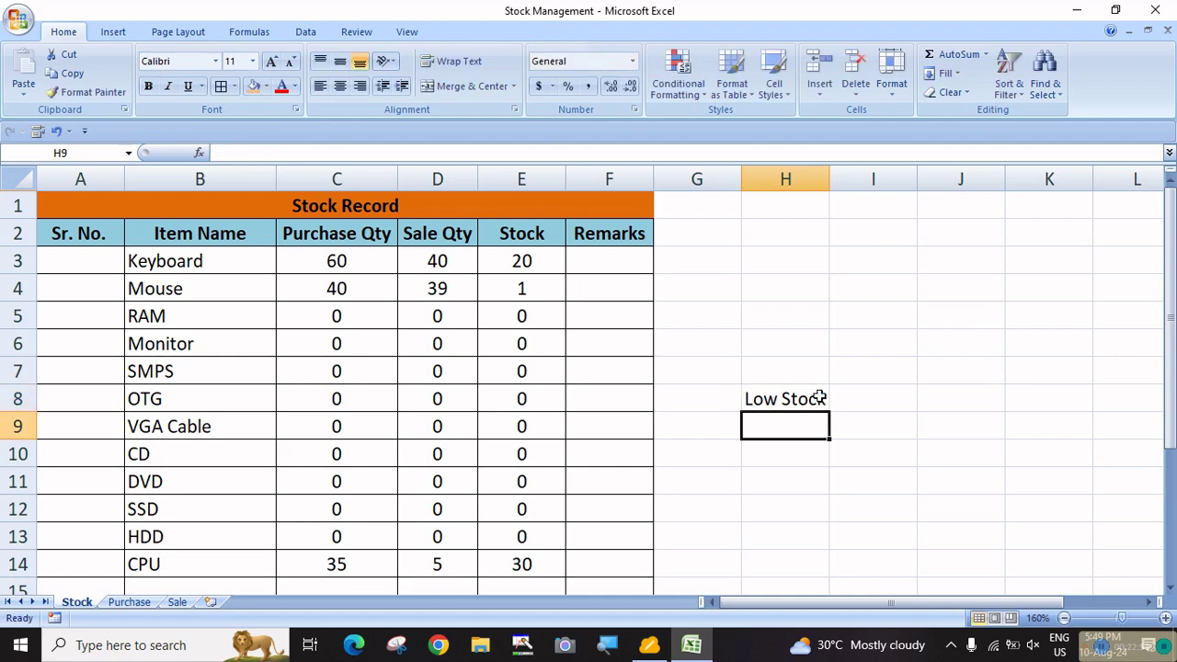
In the first Remarks cell F3, enter the formula =IF(E3<5,"Low Stock"," ") to flag stock below 5
key("Left")
key("Left")
key("Up")
key("Up")
key("Up")
key("Up")
key("Up")
key("Up")
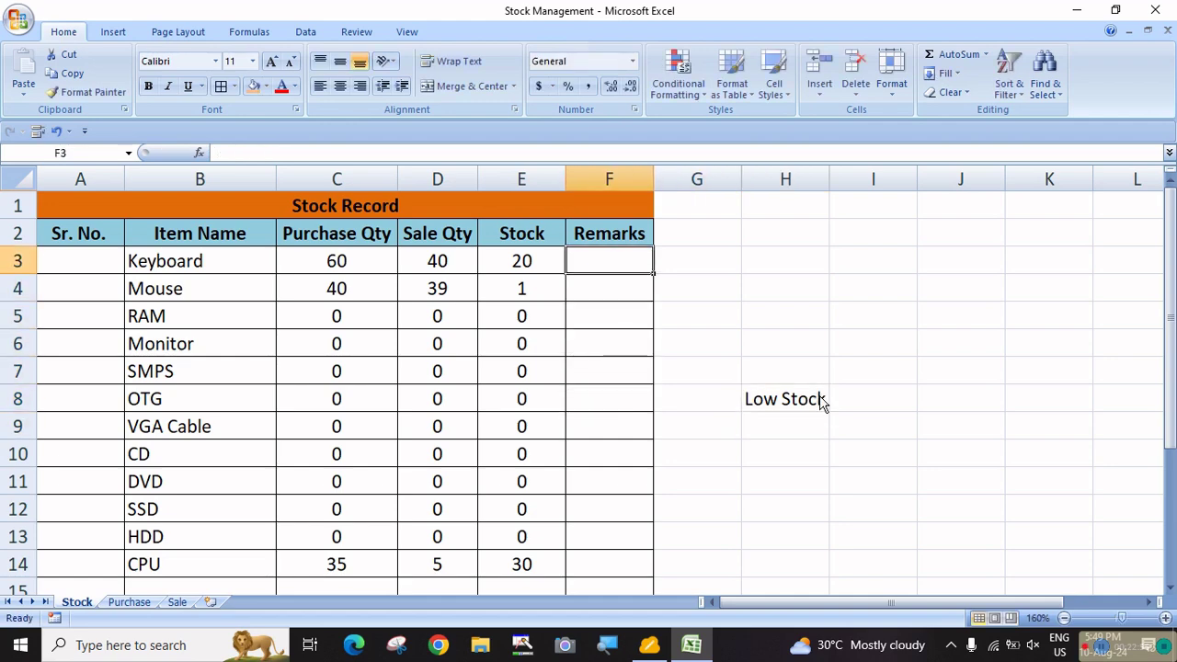
type("=")
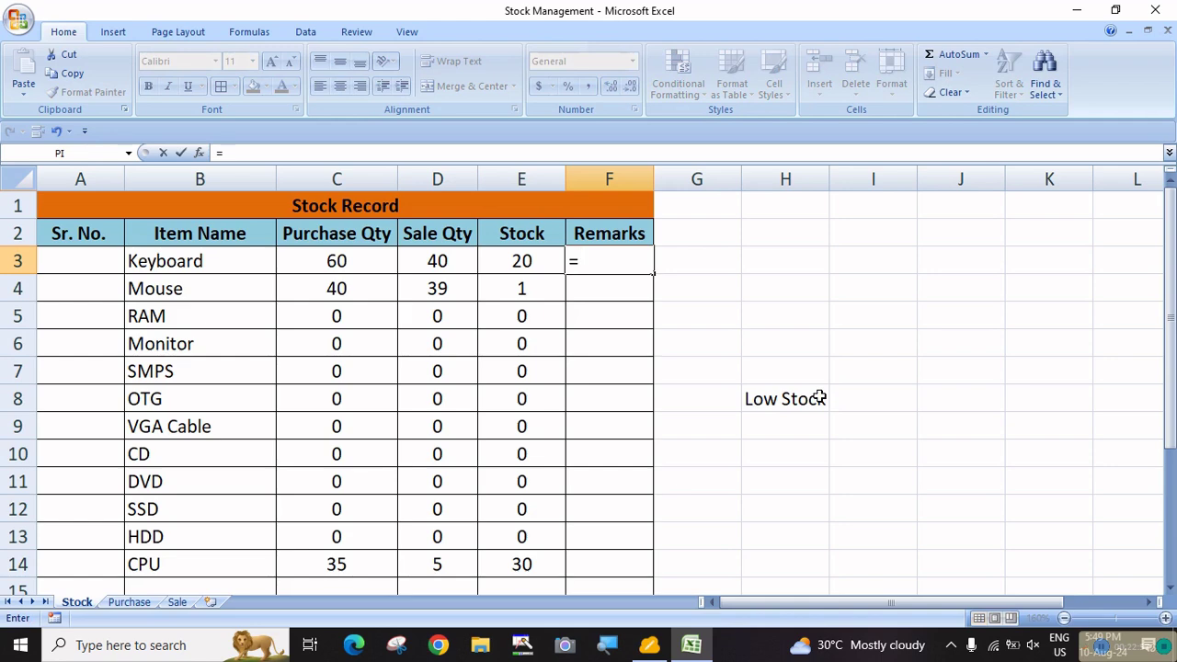
type("if")
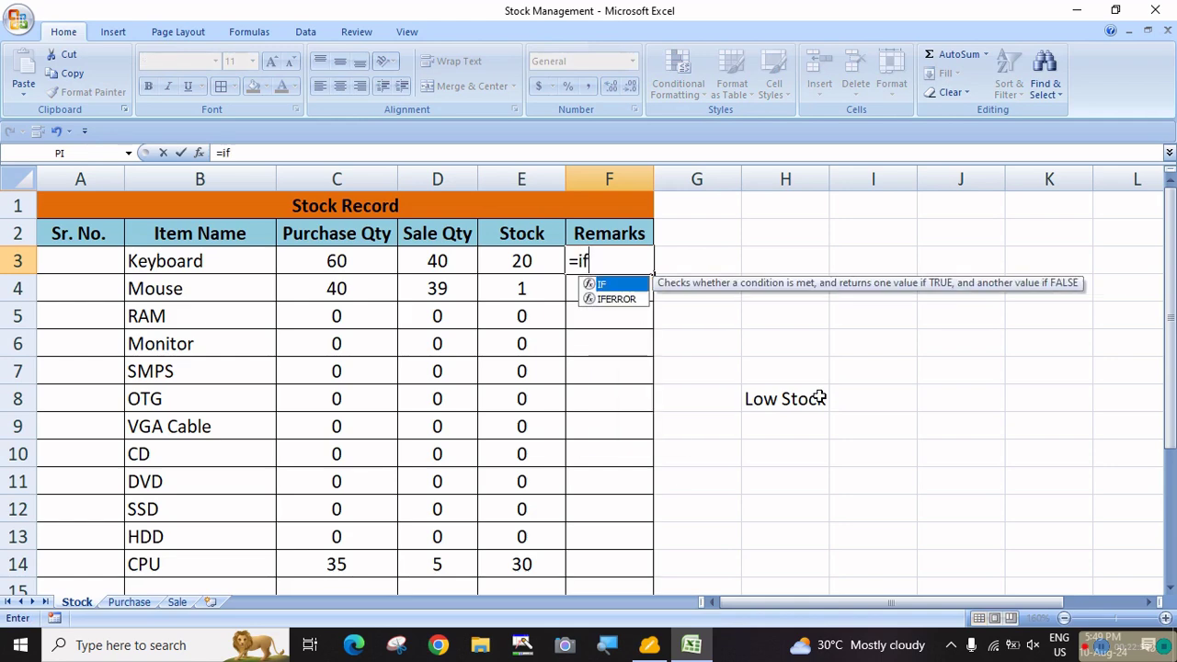
key("Tab")
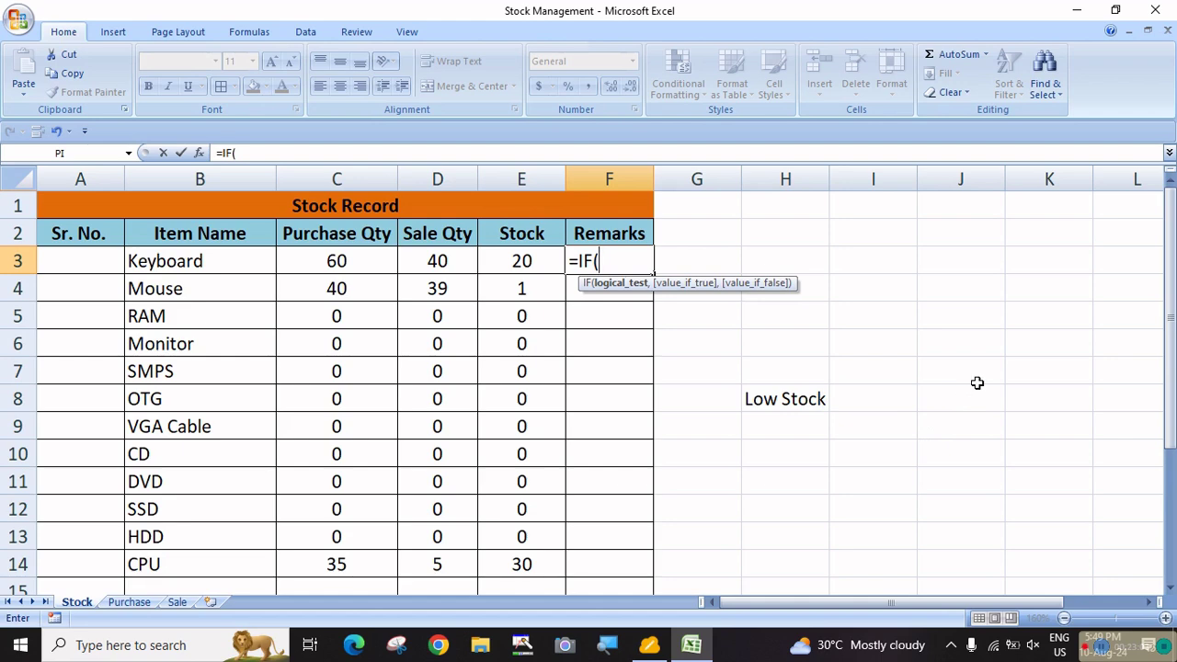
left_click(521, 261)
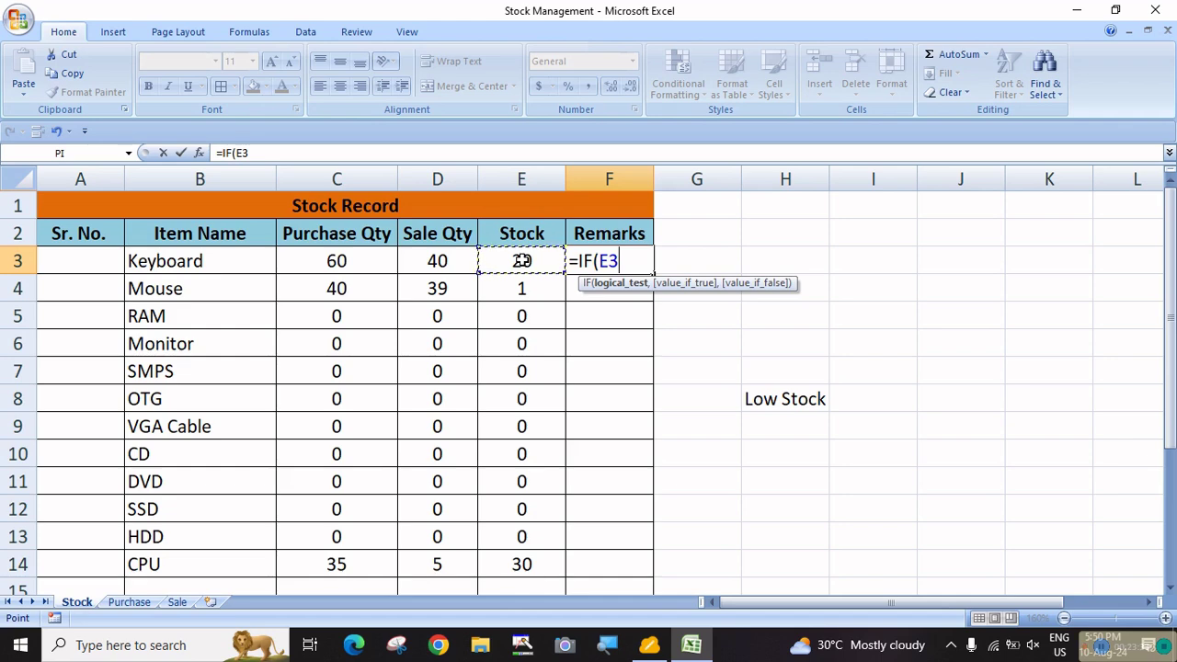
type("<5")
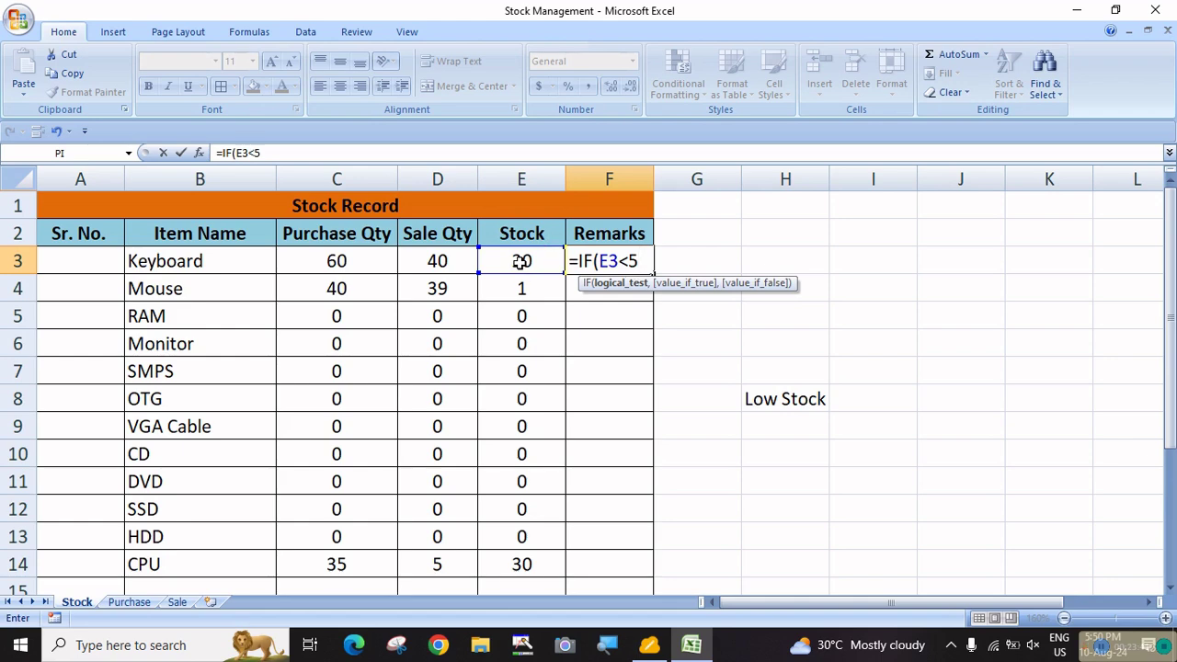
type(",")
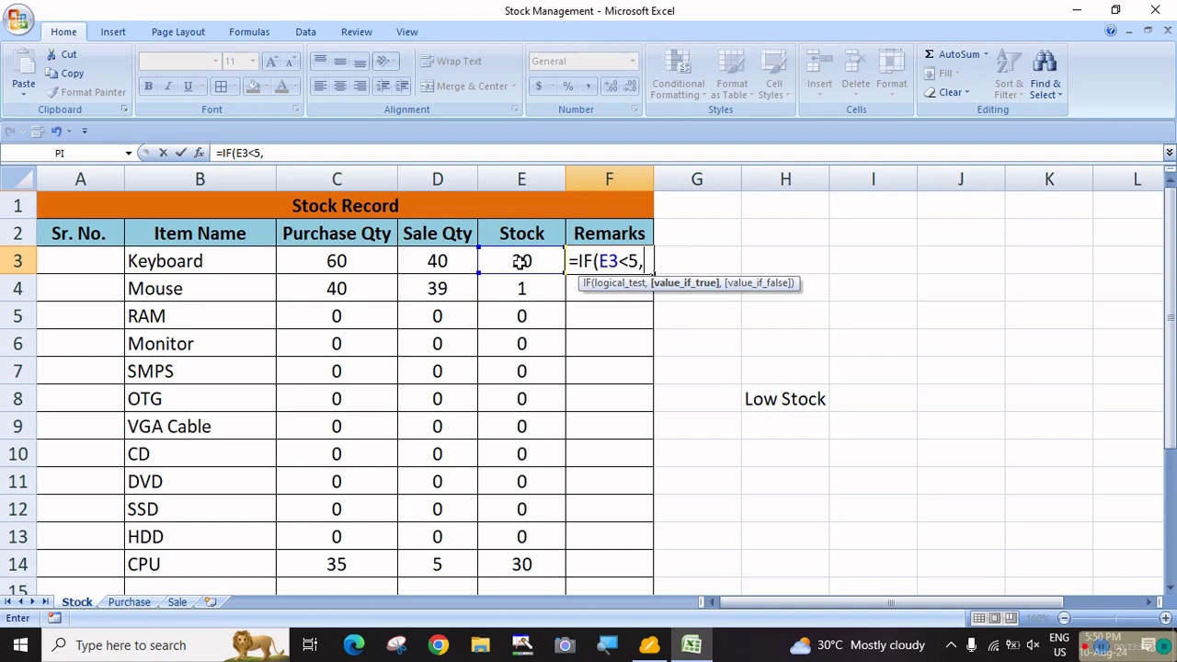
type("\"Low Stock")
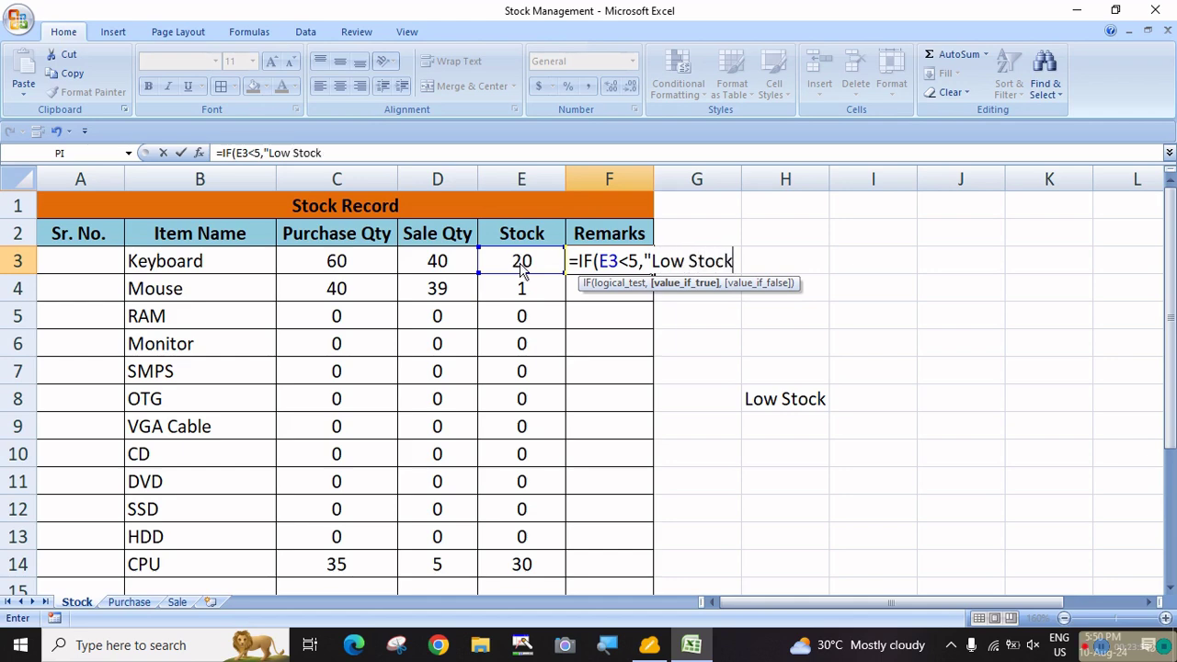
type("\")")
key("BackSpace")
type("\",")
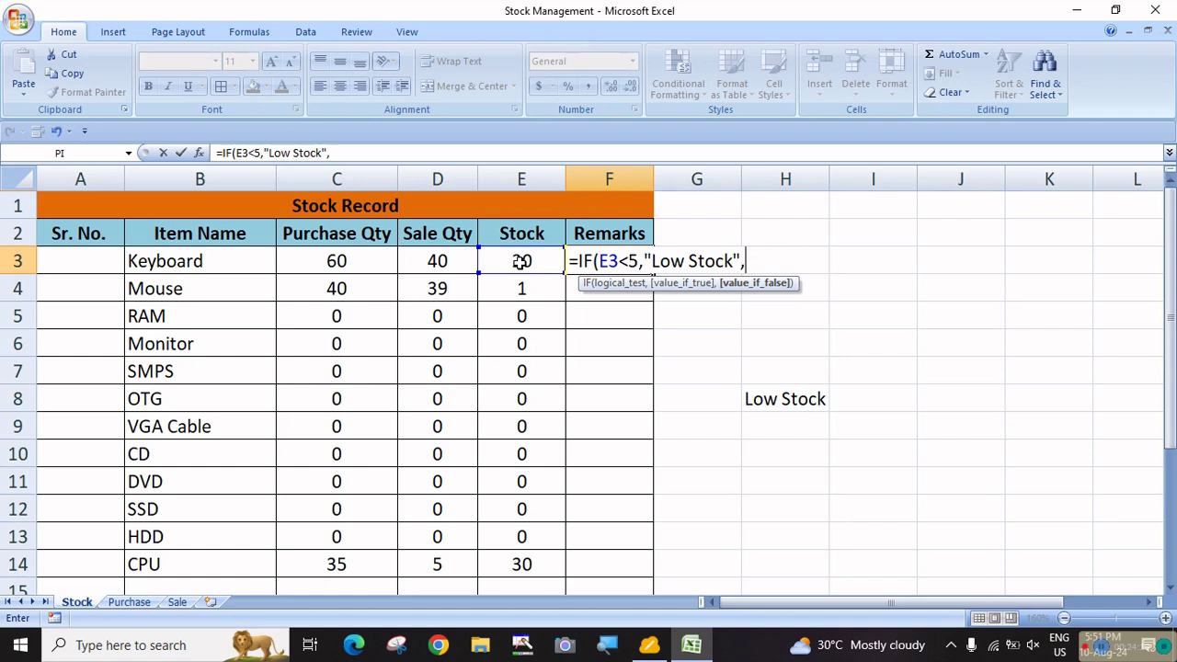
type("\" \")")
key("Return")
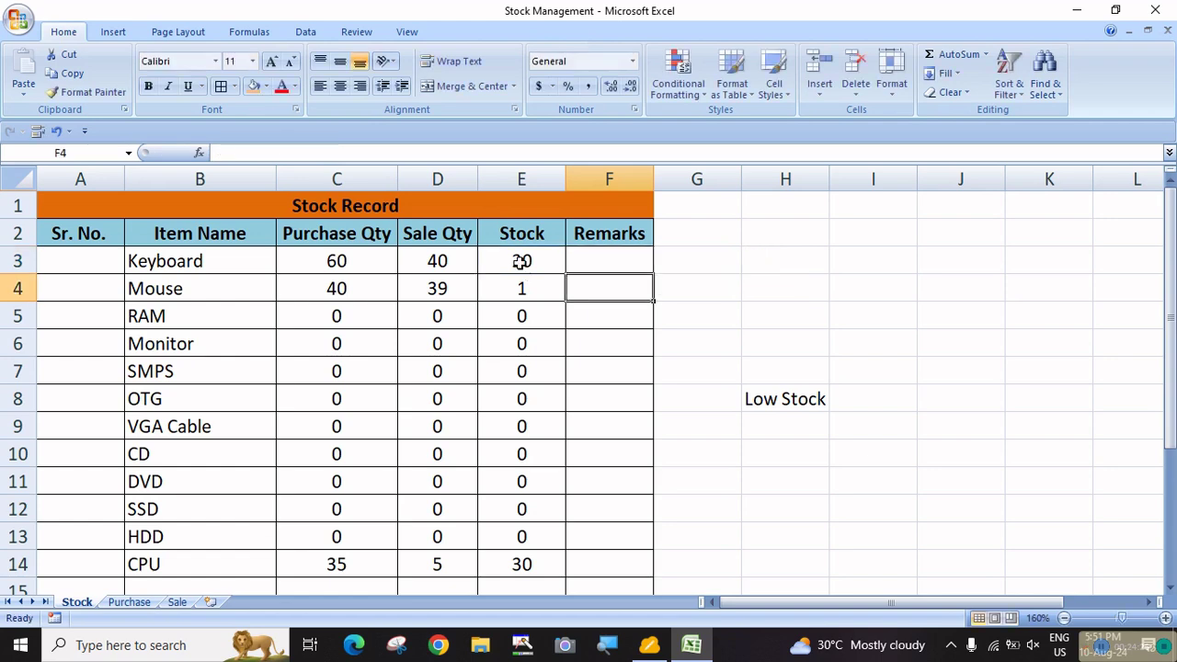
Fill the Remarks formula from F3 down to the CPU row in F14 and check the copied formulas in F13 and F14
left_click(604, 270)
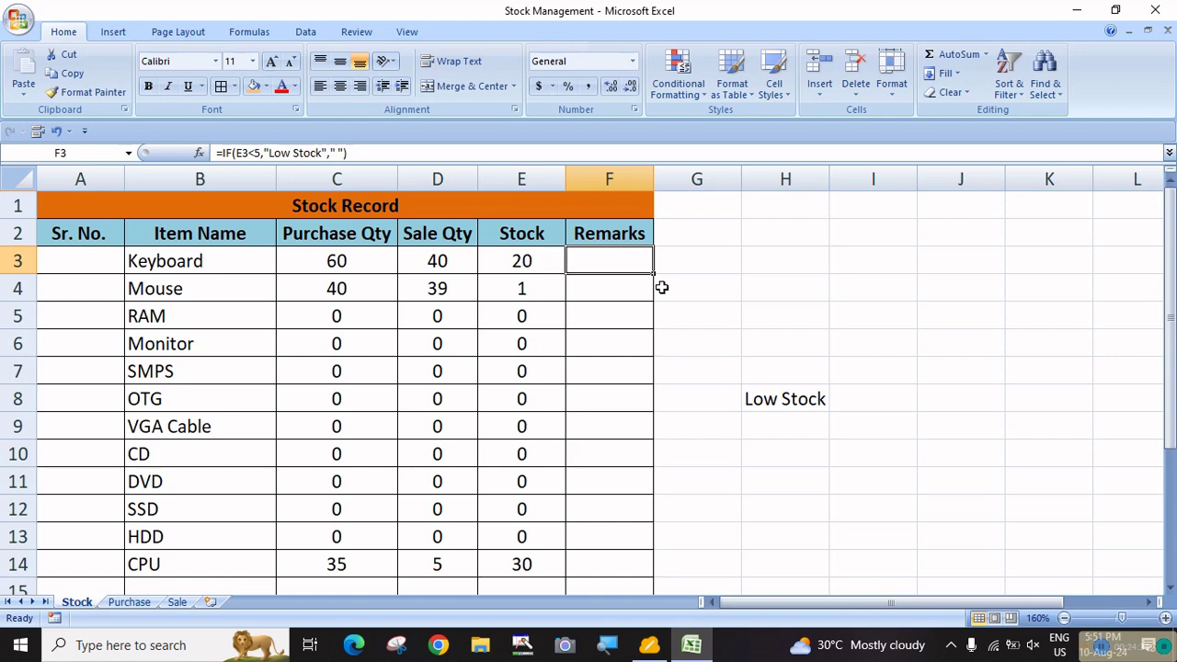
left_click_drag(657, 274, 627, 569)
left_click(710, 531)
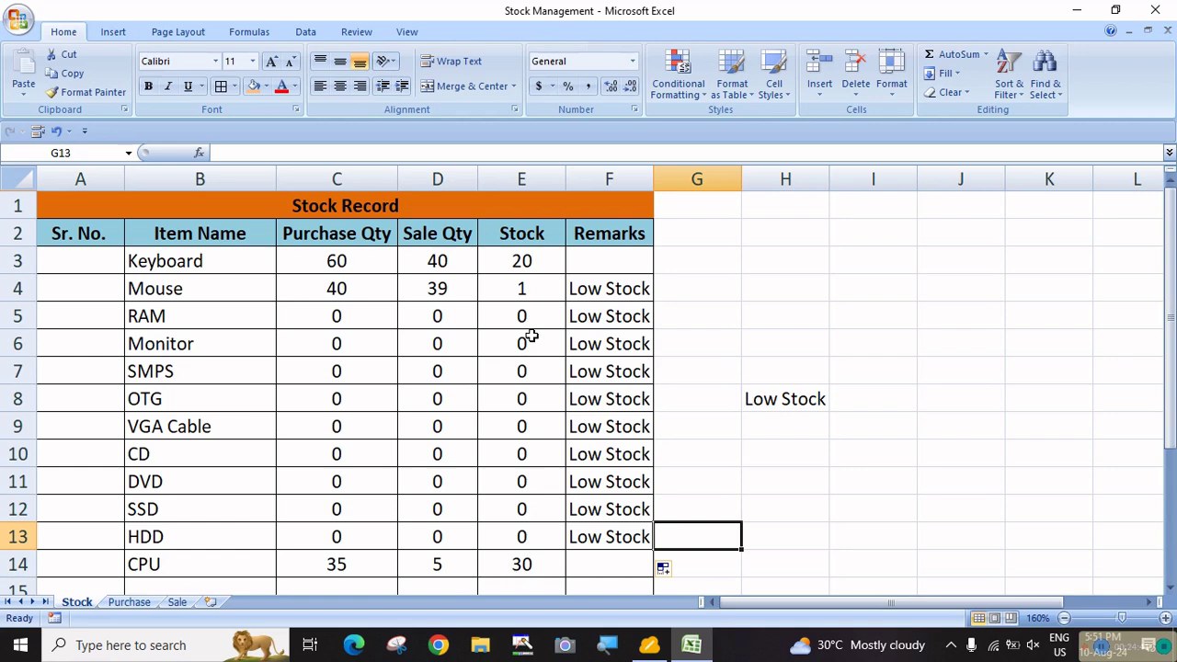
left_click(602, 537)
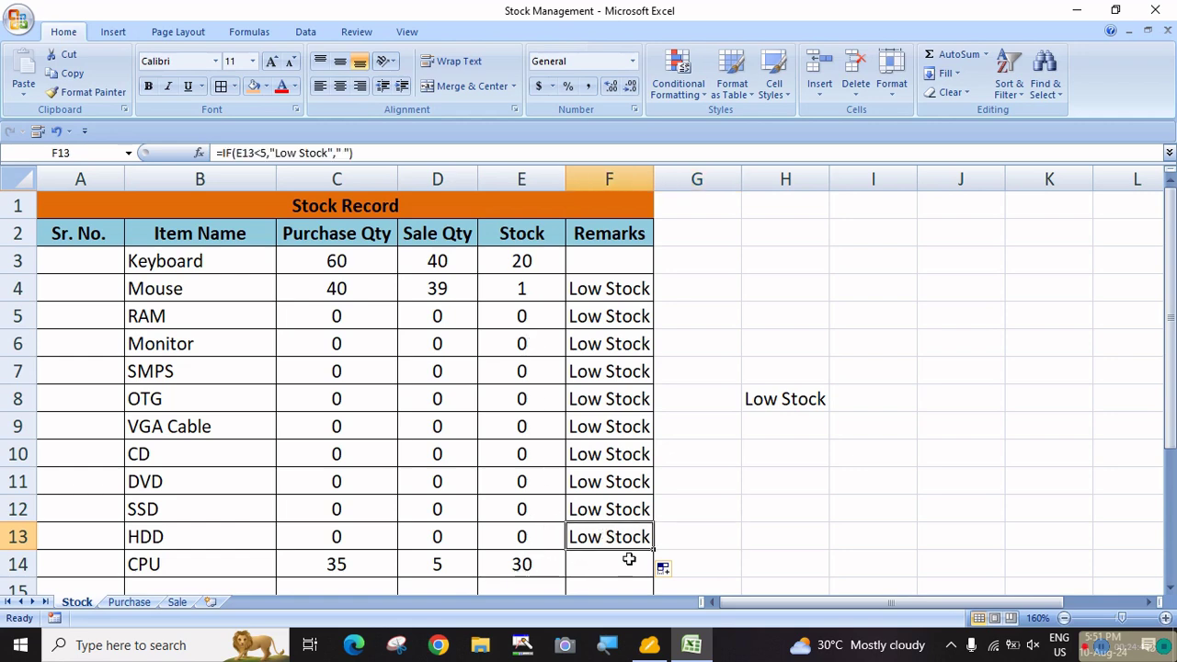
left_click(606, 563)
left_click(791, 542)
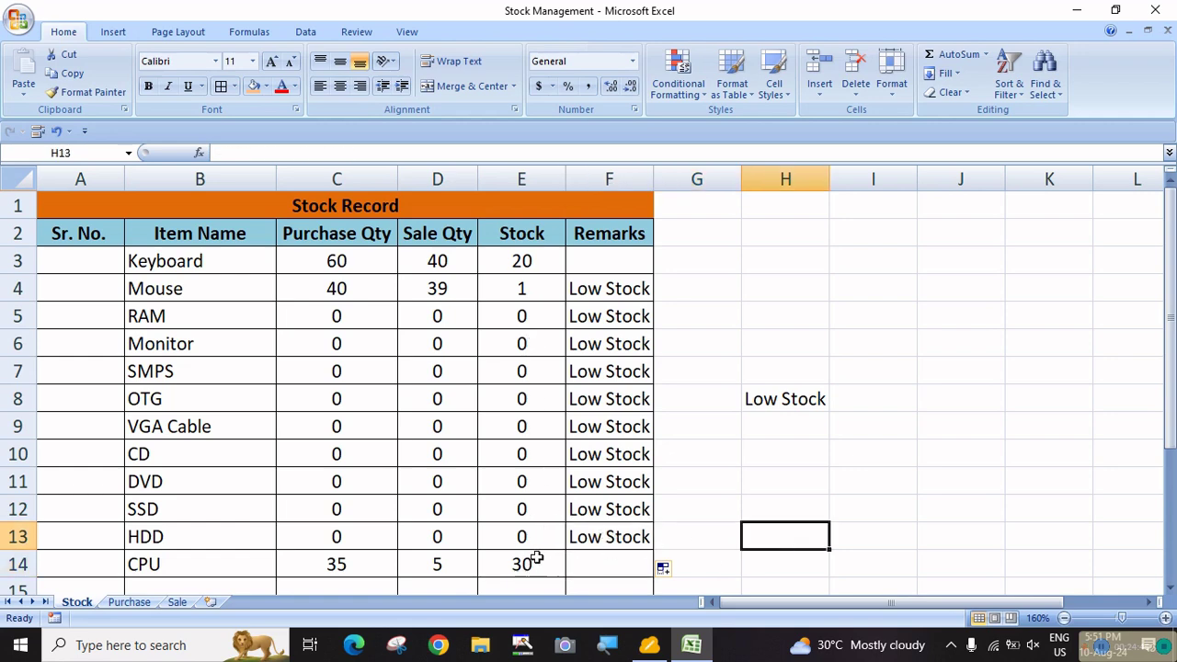
On the Purchase sheet, enter the date 12-08-2024 in A7 for a new purchase record
left_click(129, 601)
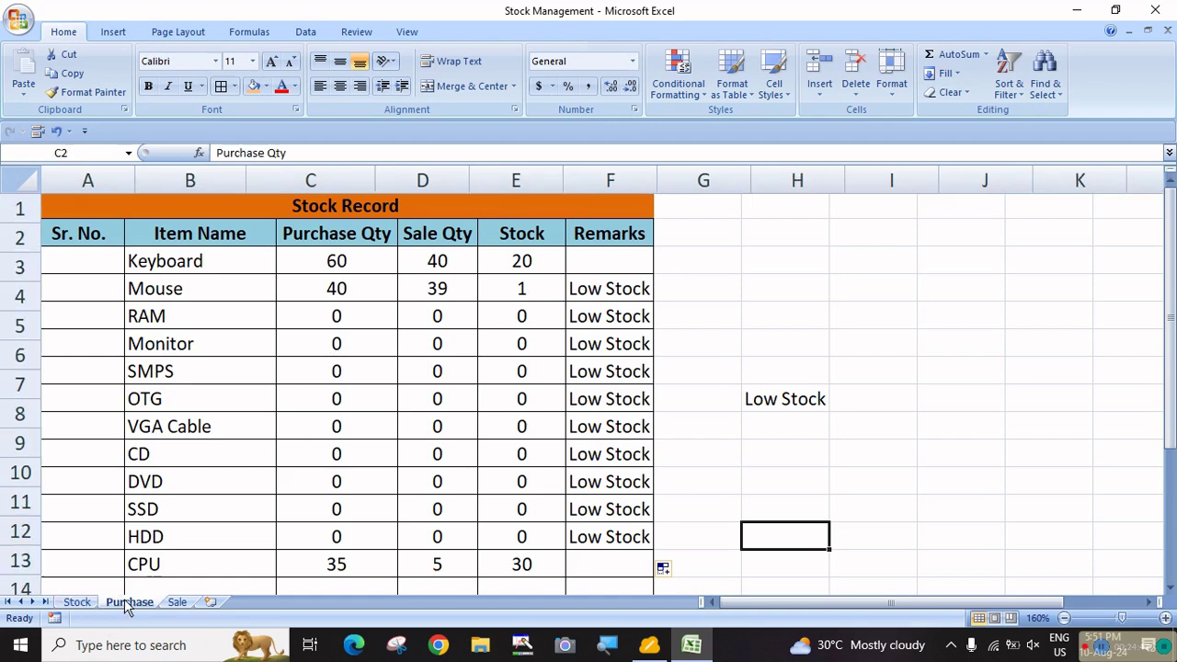
left_click(112, 382)
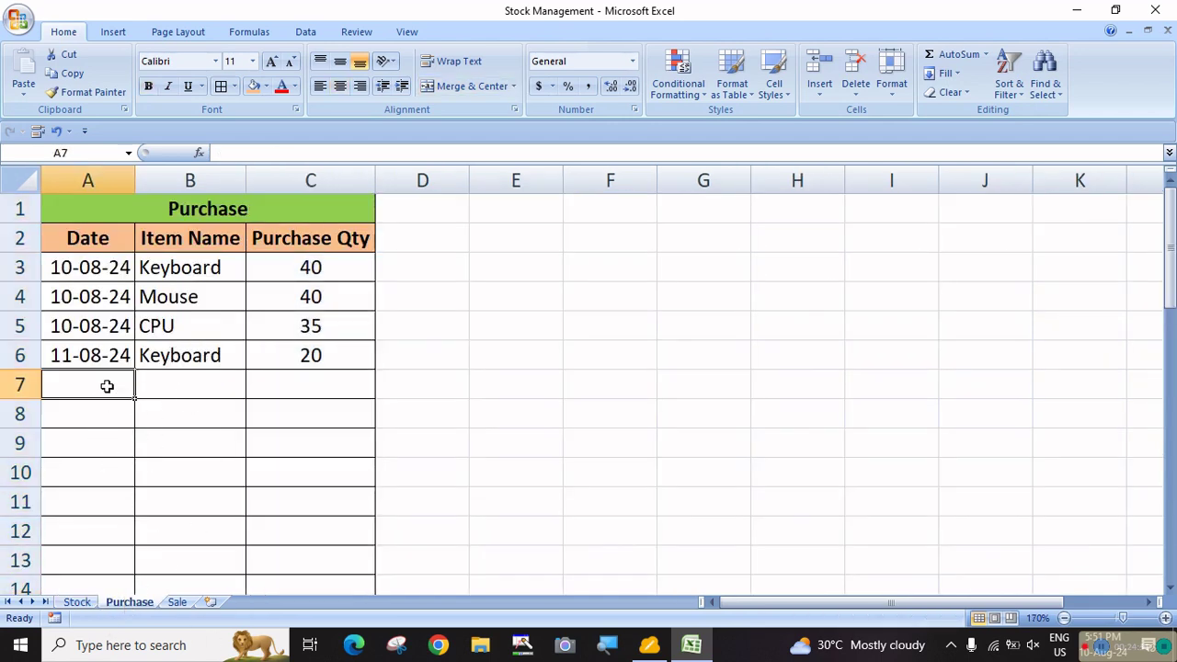
type("12-")
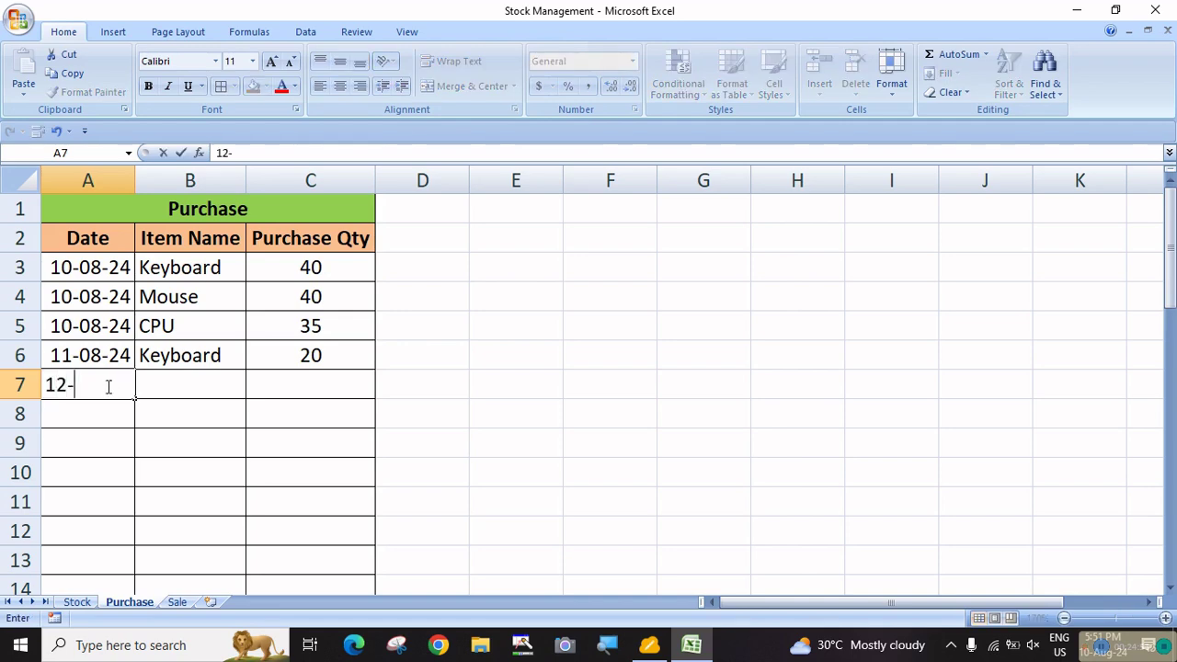
type("08-2024")
key("Tab")
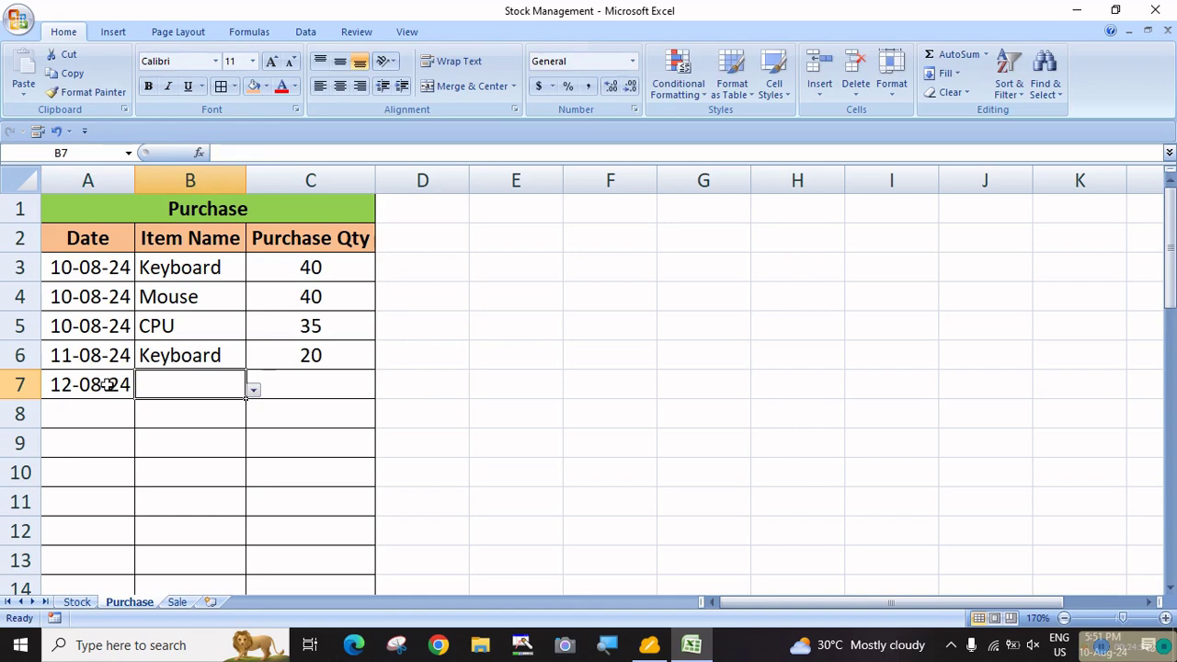
Choose DVD as the item in B7, enter a purchase quantity of 70 in C7, and check the DVD row on the Stock sheet
left_click(253, 390)
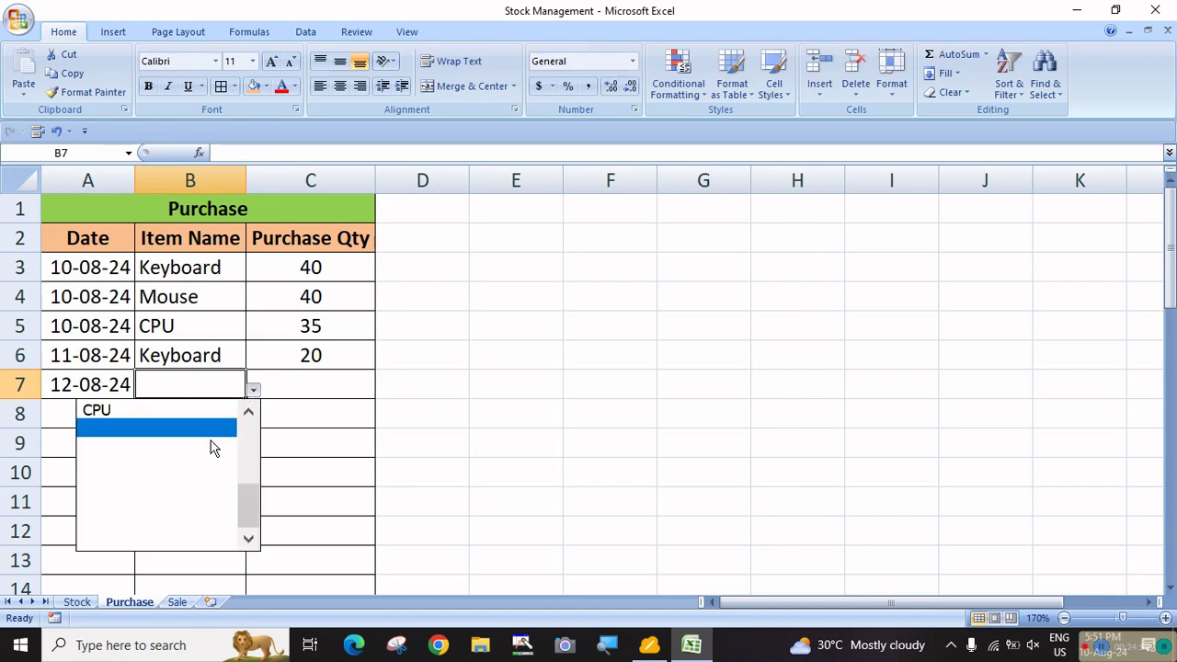
left_click_drag(257, 518, 255, 476)
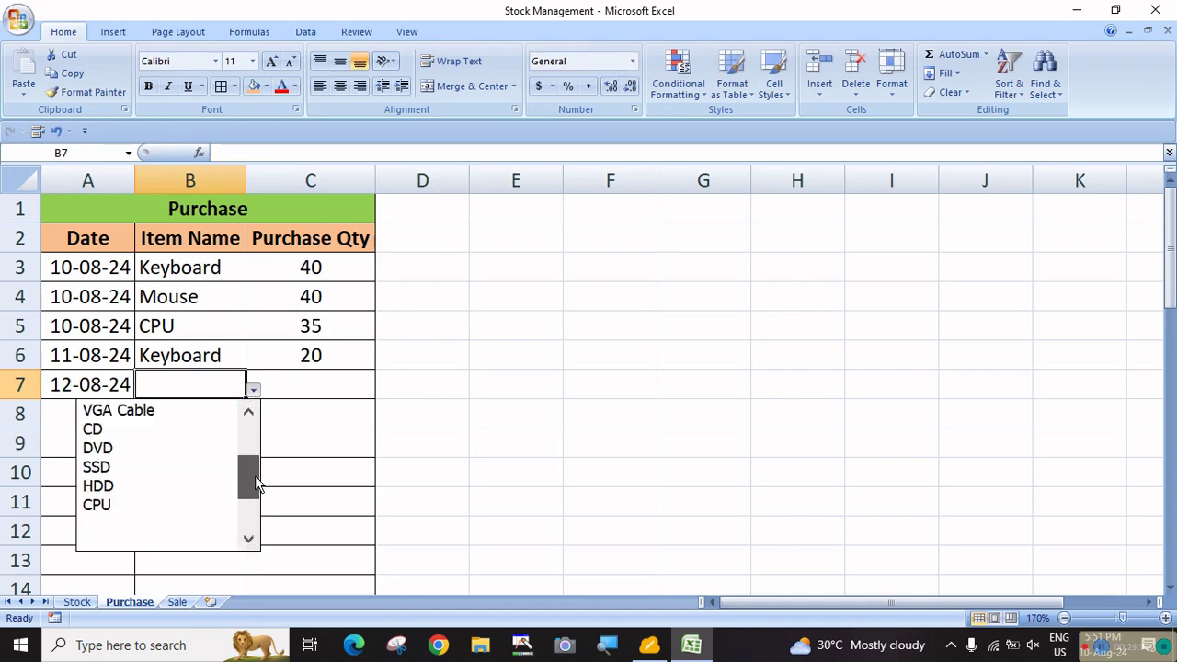
left_click(164, 448)
left_click(327, 390)
type("70")
key("Return")
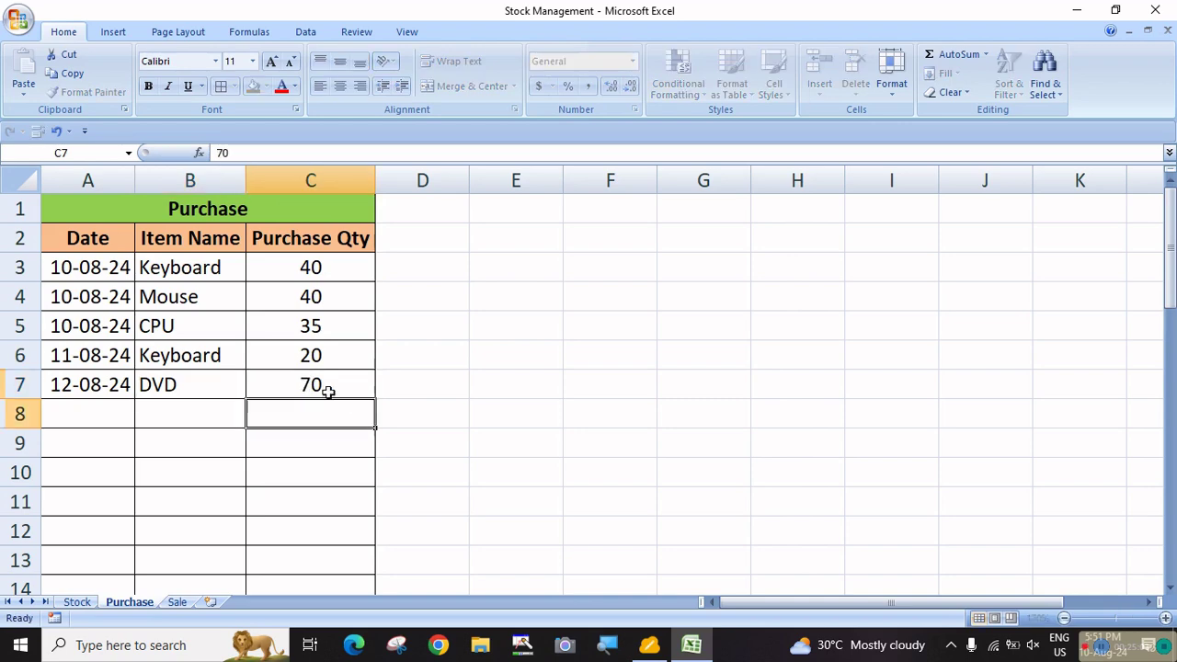
left_click(77, 602)
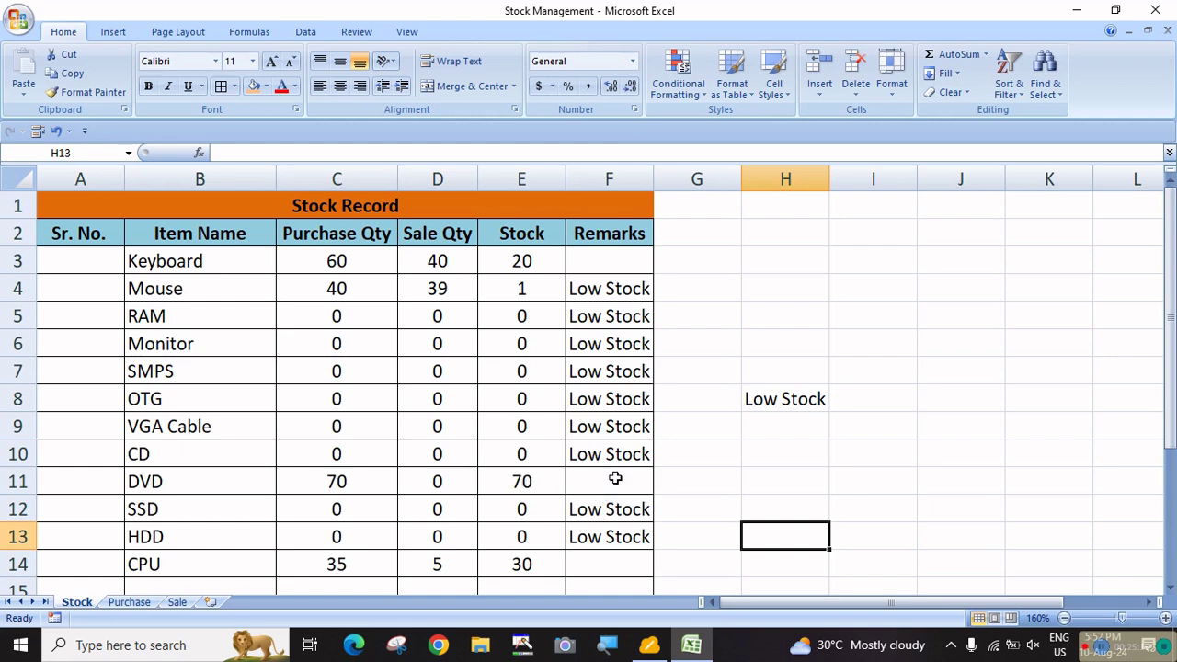
On the Sale sheet, enter the date 14-08-2024 in A7 for a new sale record
left_click(123, 603)
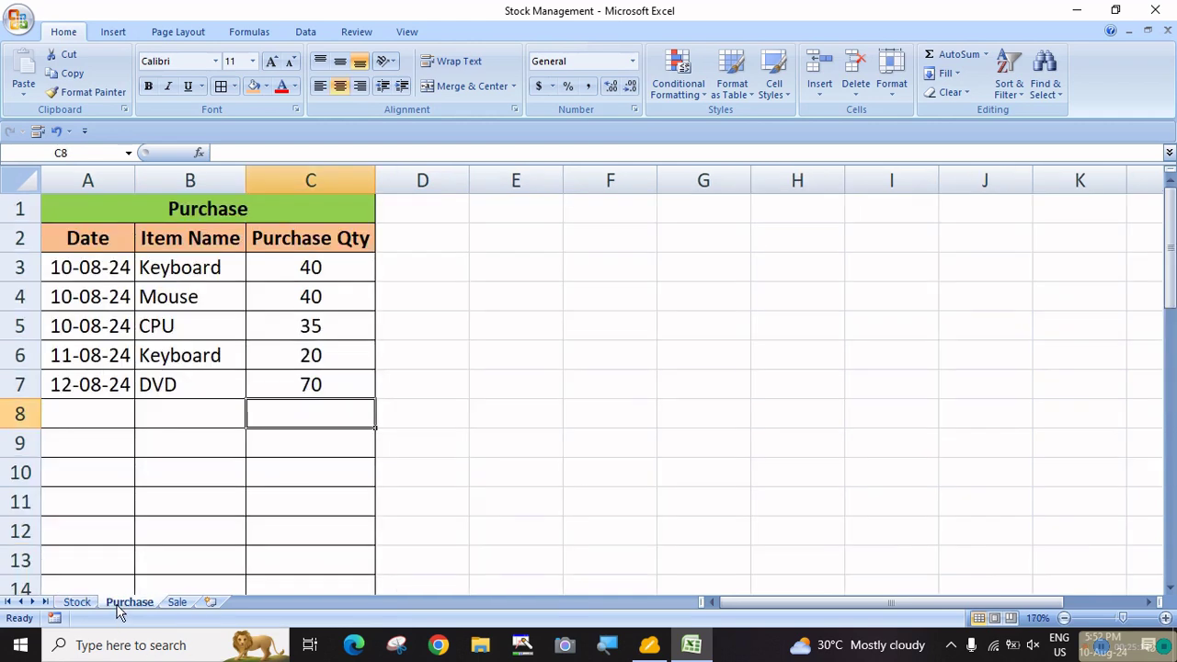
left_click(177, 603)
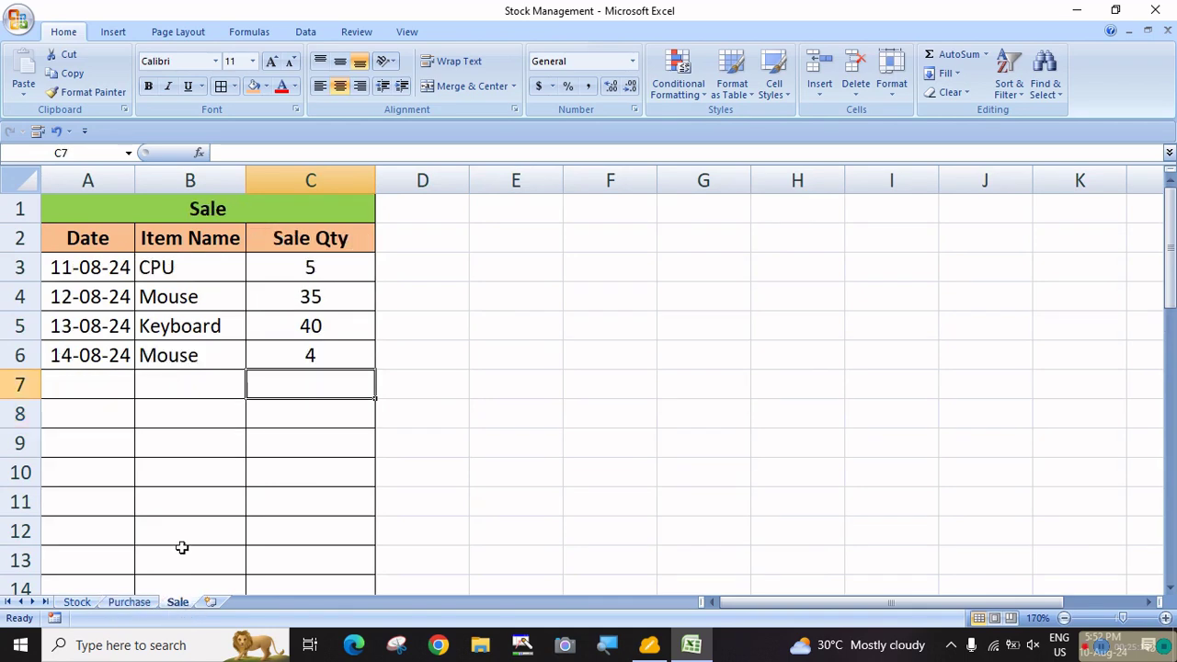
left_click(76, 387)
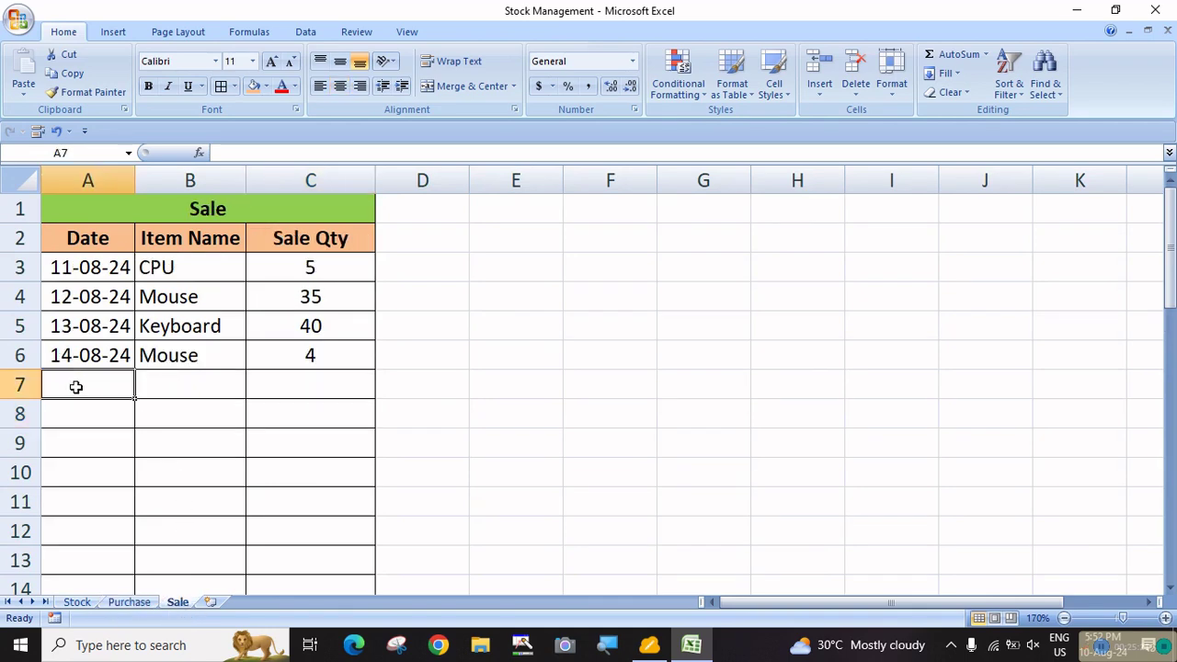
type("14-08")
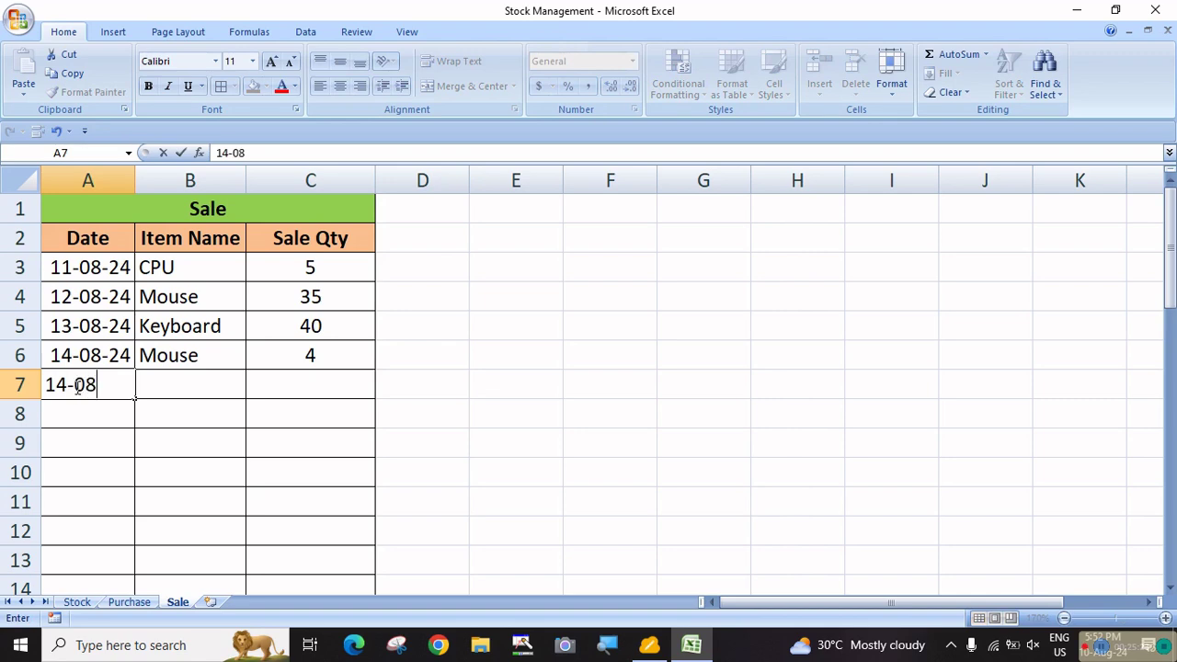
type("-2024")
key("Tab")
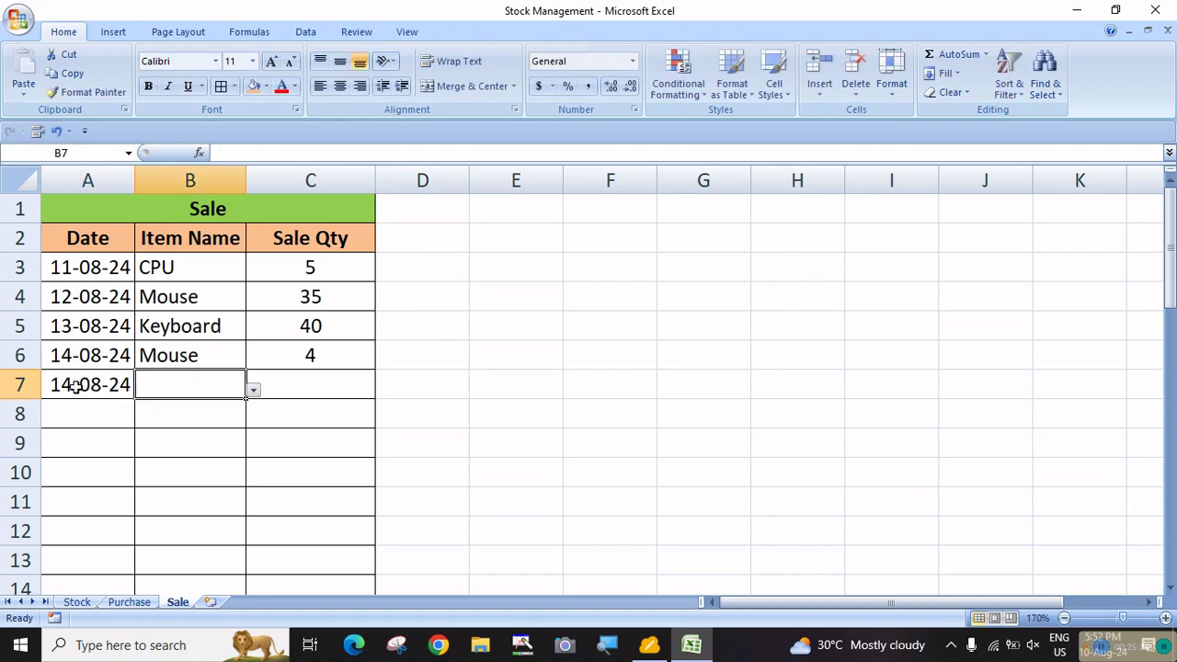
Choose DVD as the item in B7, enter a sale quantity of 65 in C7, and return to the Stock sheet
left_click(253, 390)
left_click_drag(247, 500, 249, 467)
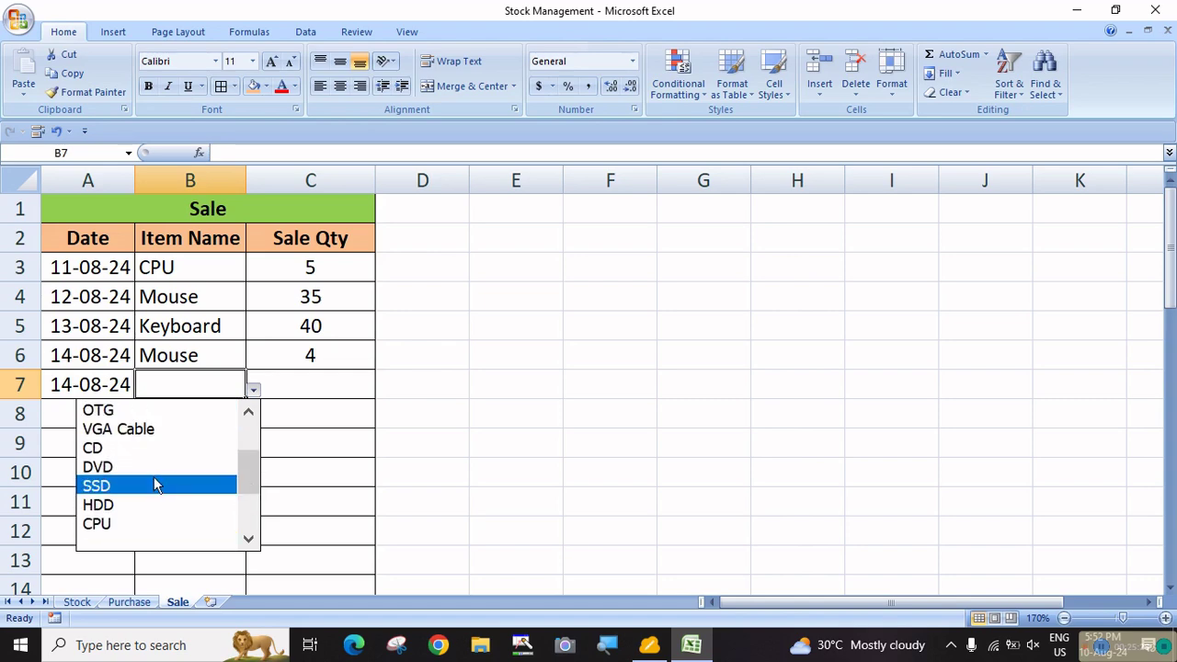
left_click(123, 467)
left_click(286, 391)
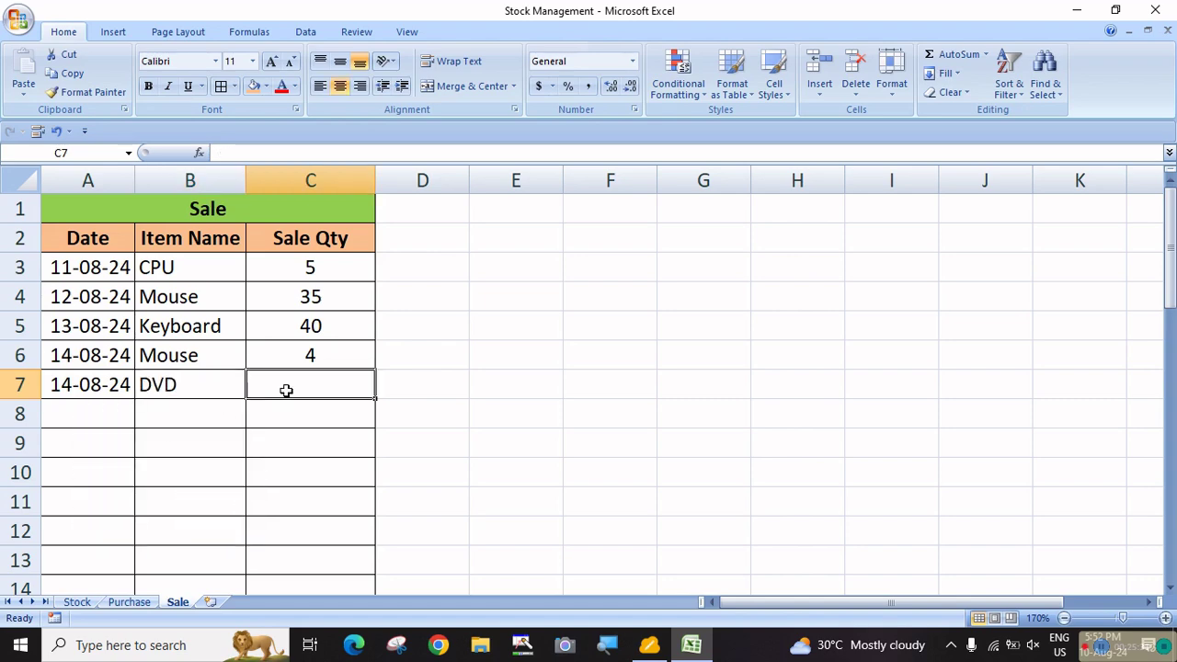
type("65")
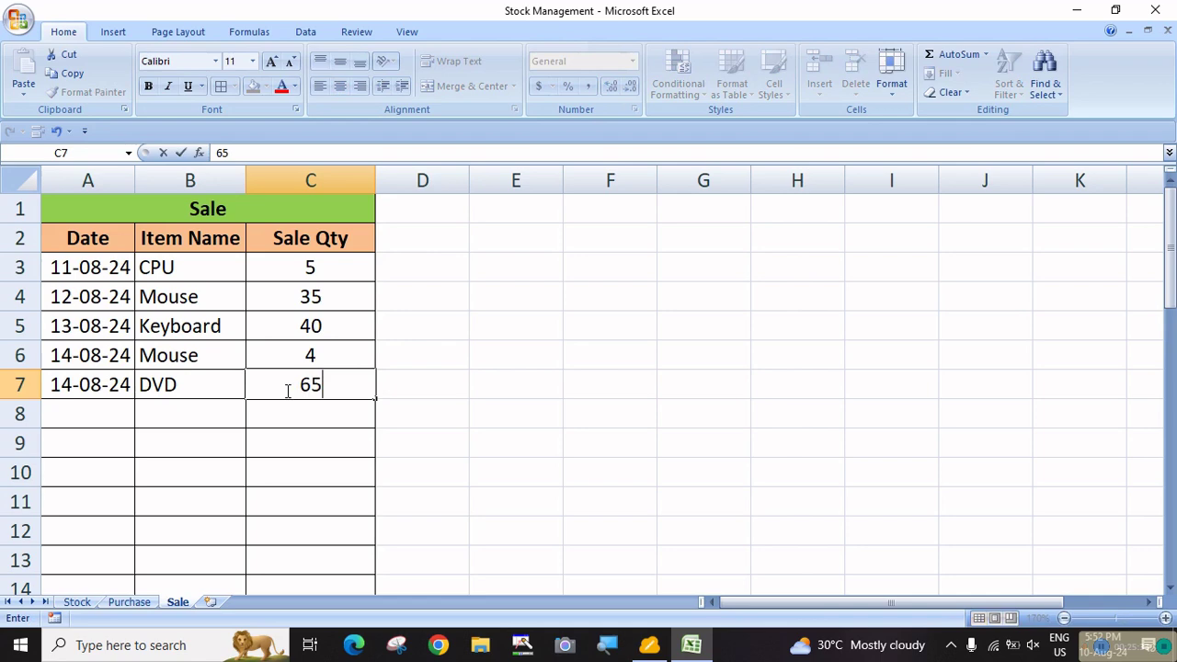
key("Return")
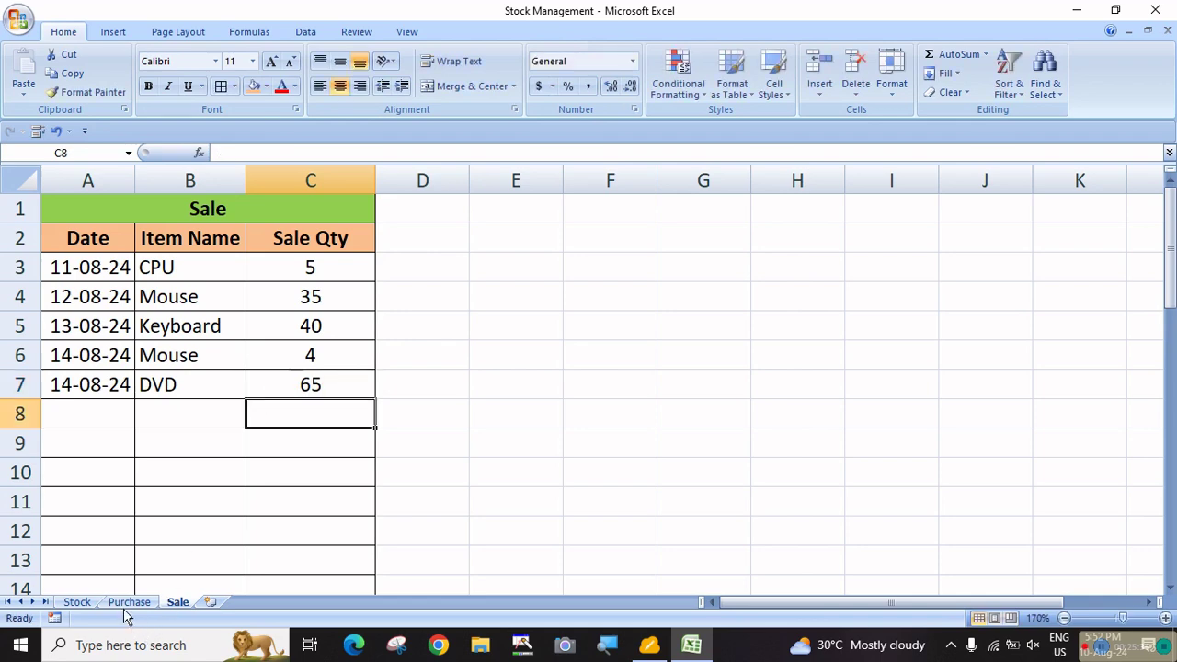
left_click(77, 602)
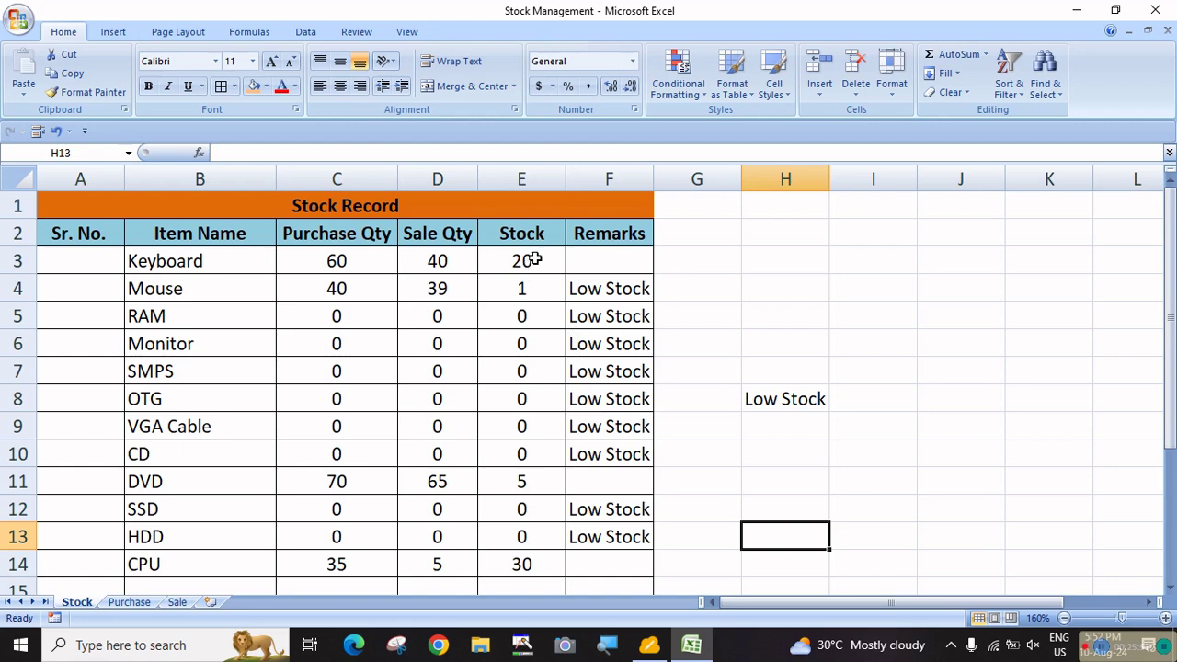
Start a Less Than conditional formatting rule on the Stock values E3:E14 with a custom format using a red fill
left_click_drag(534, 261, 521, 560)
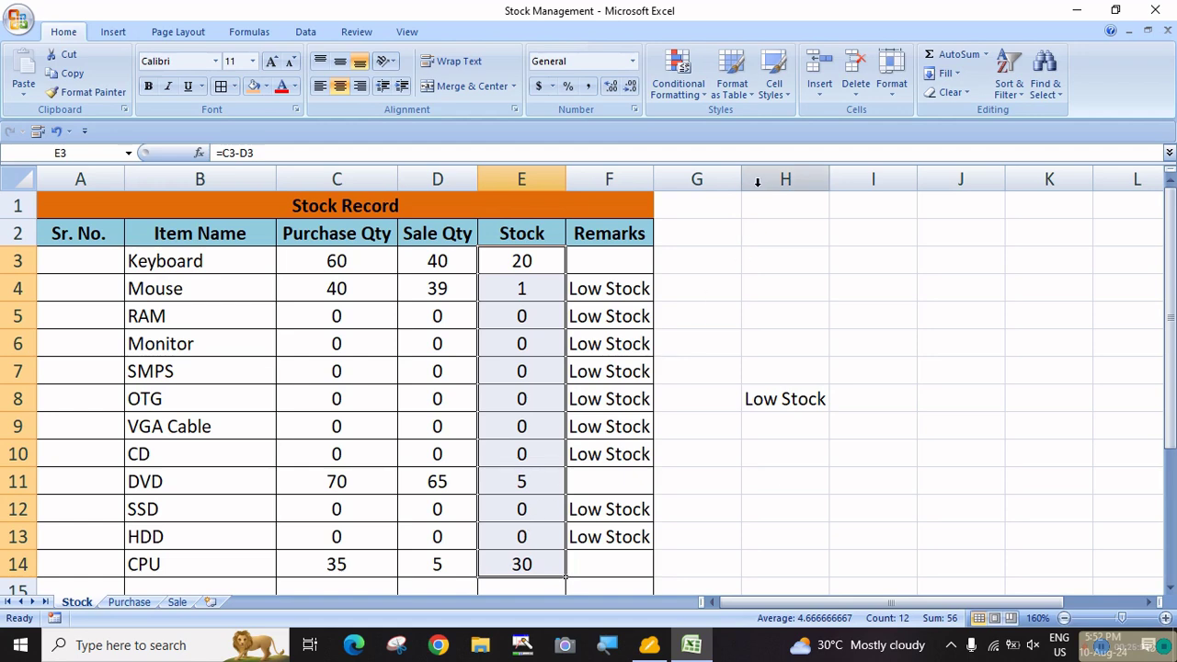
left_click(679, 79)
mouse_move(669, 127)
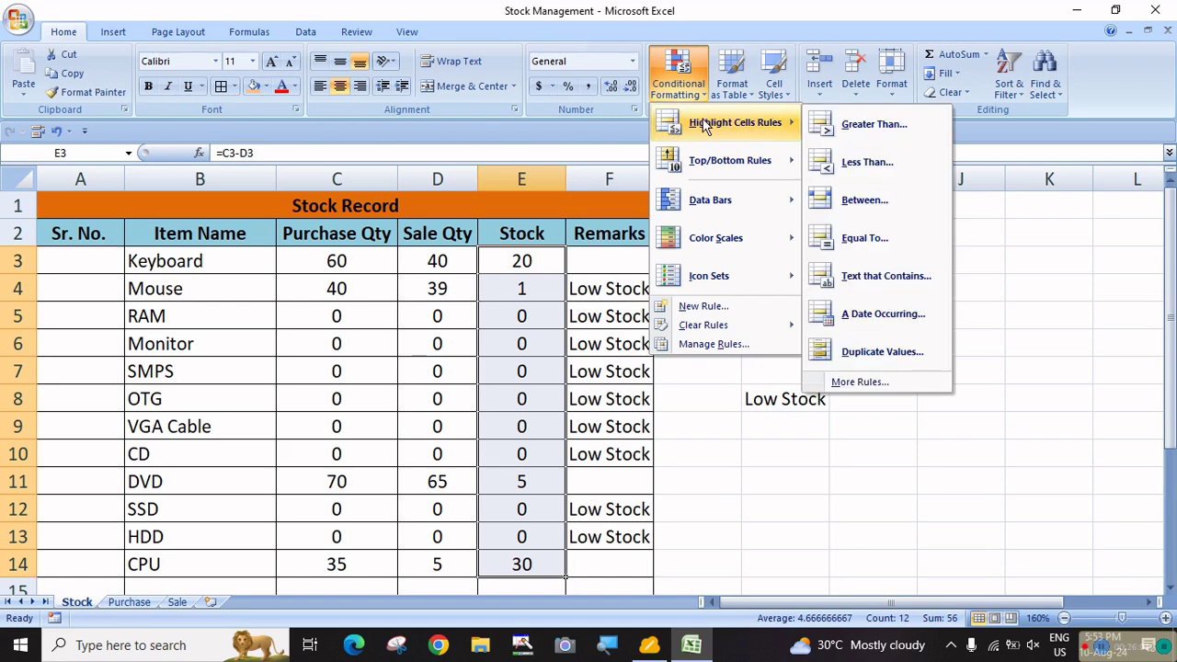
left_click(867, 163)
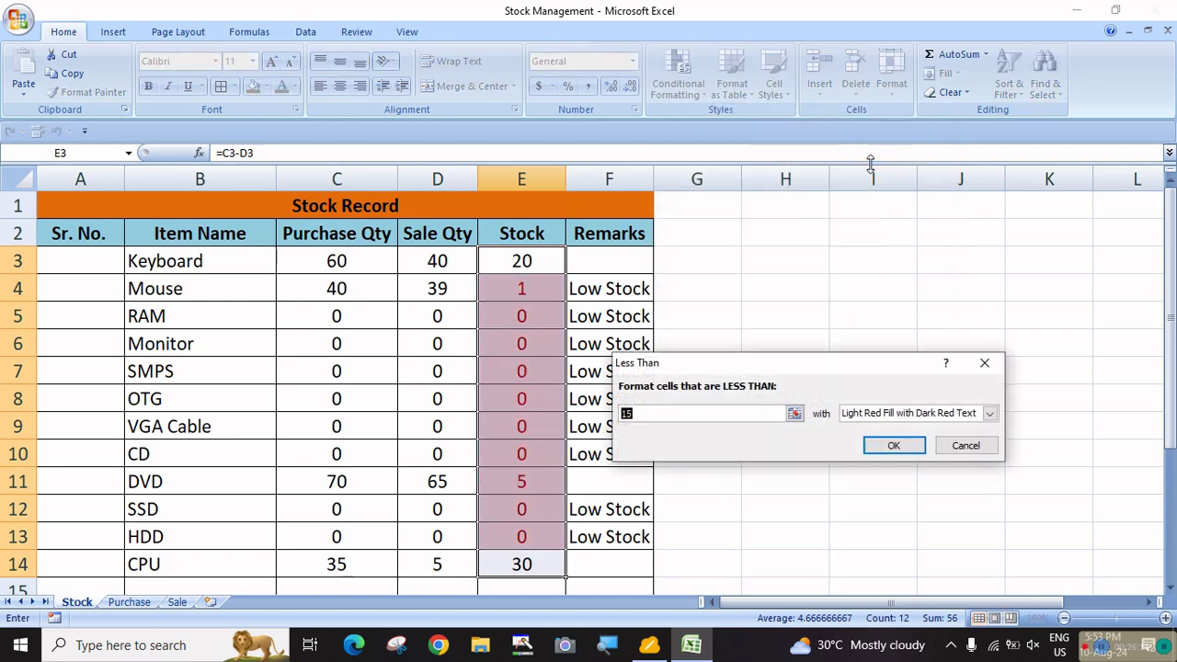
left_click(989, 414)
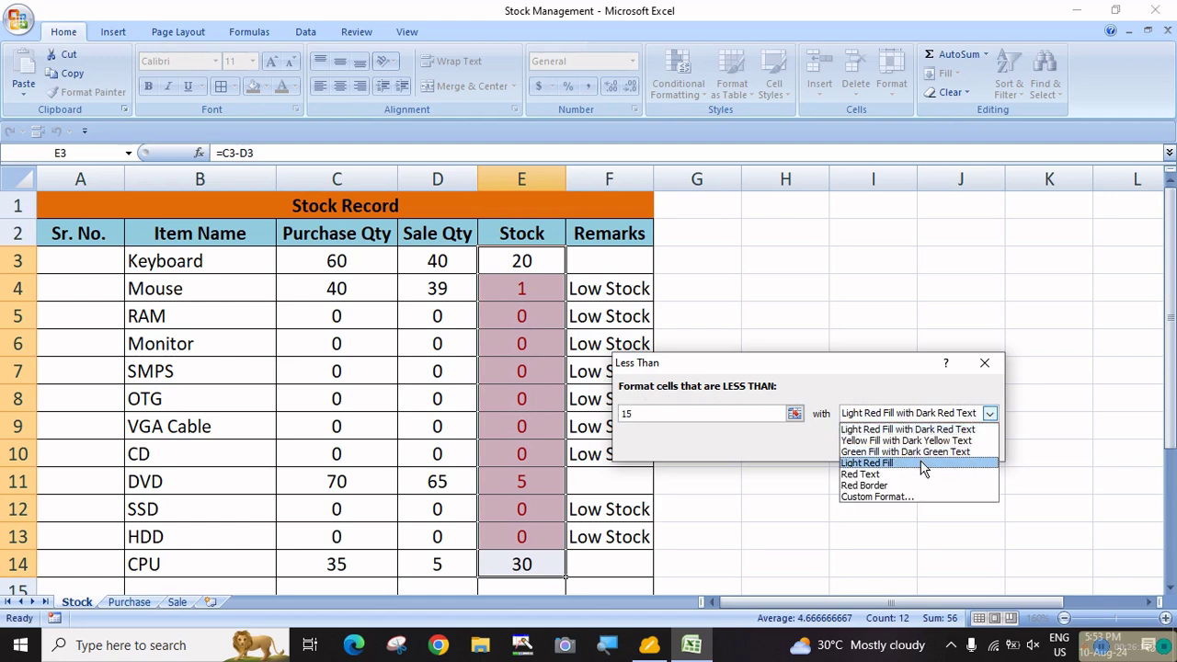
left_click(886, 497)
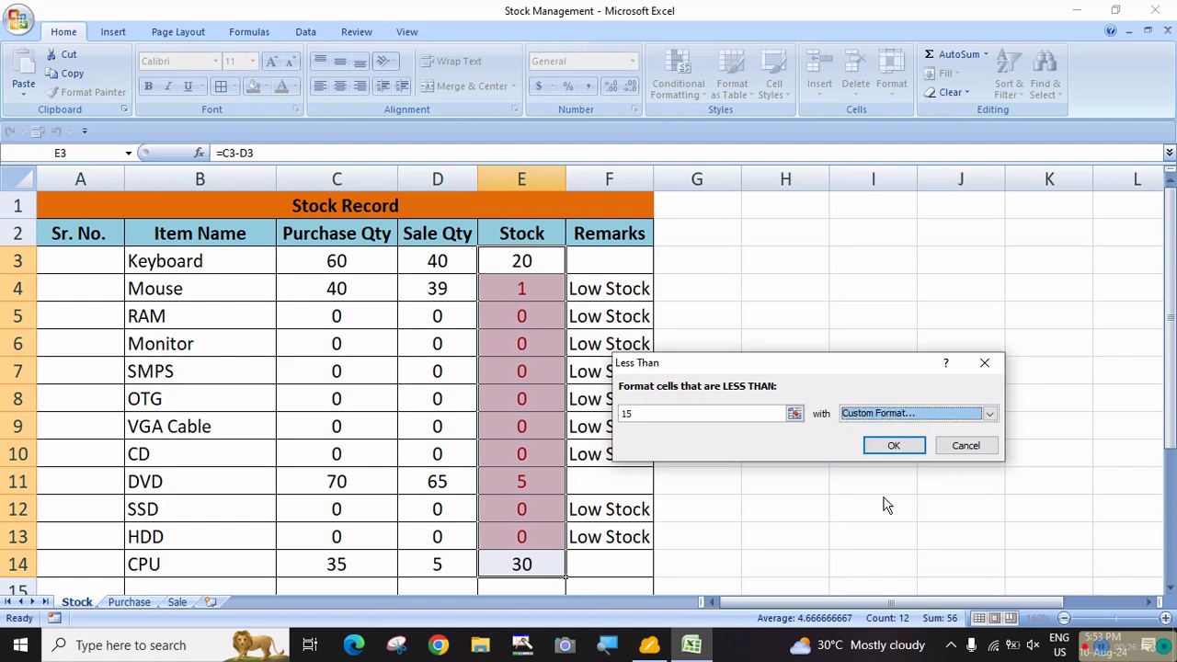
left_click(894, 445)
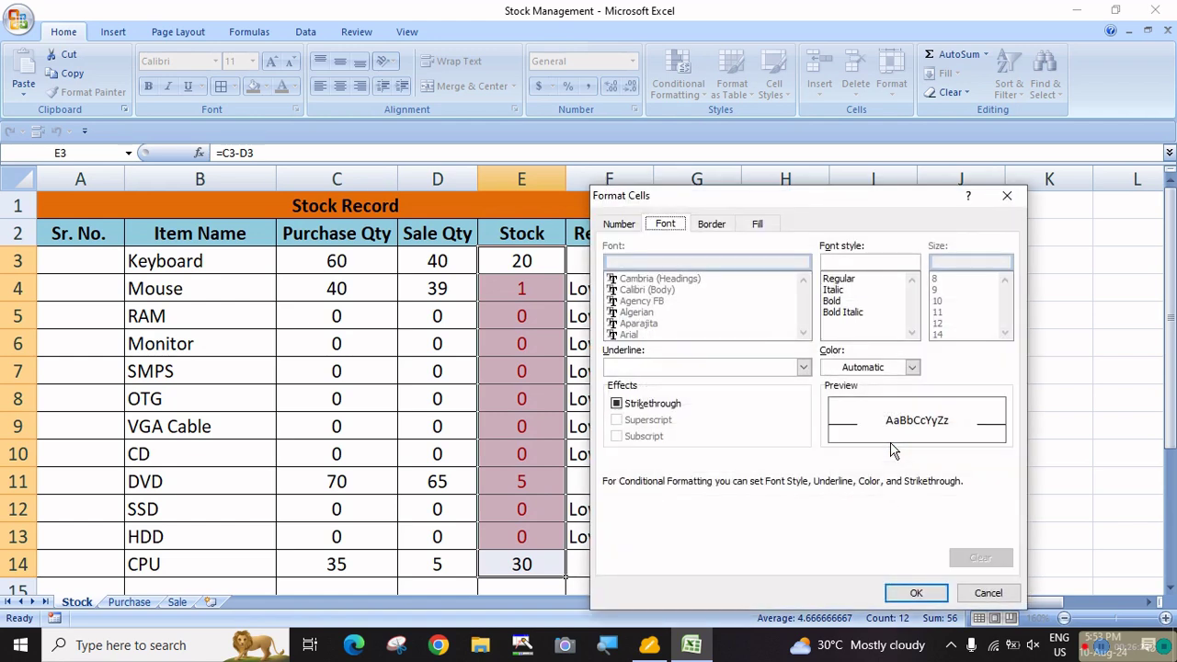
left_click(757, 225)
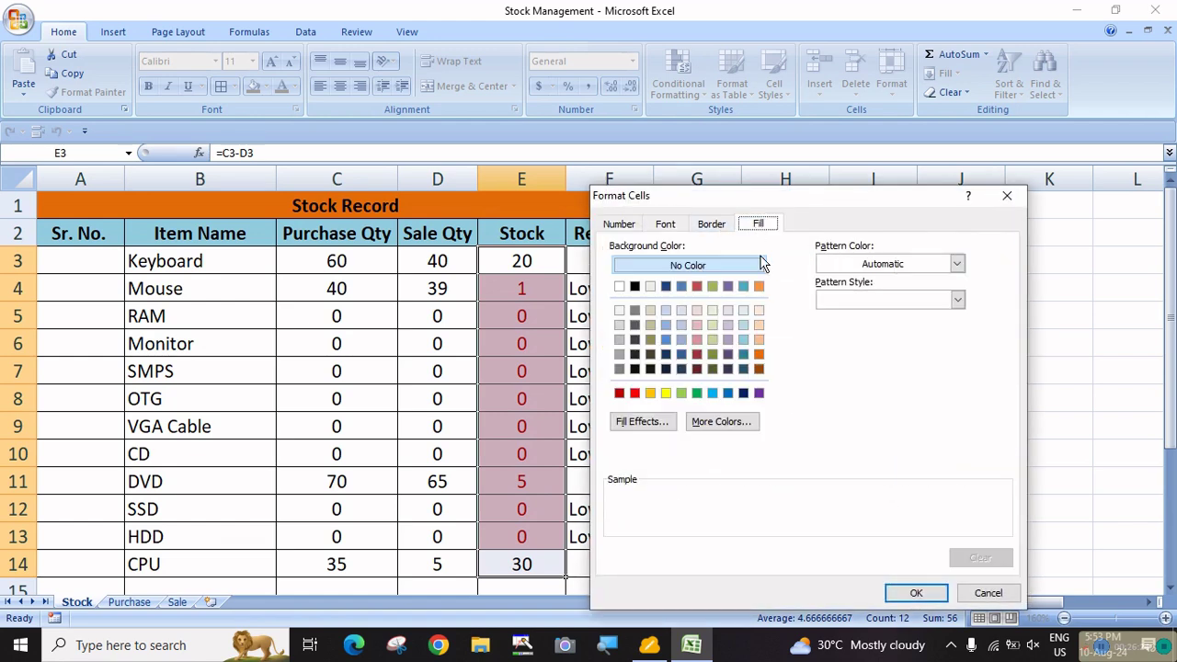
left_click(634, 392)
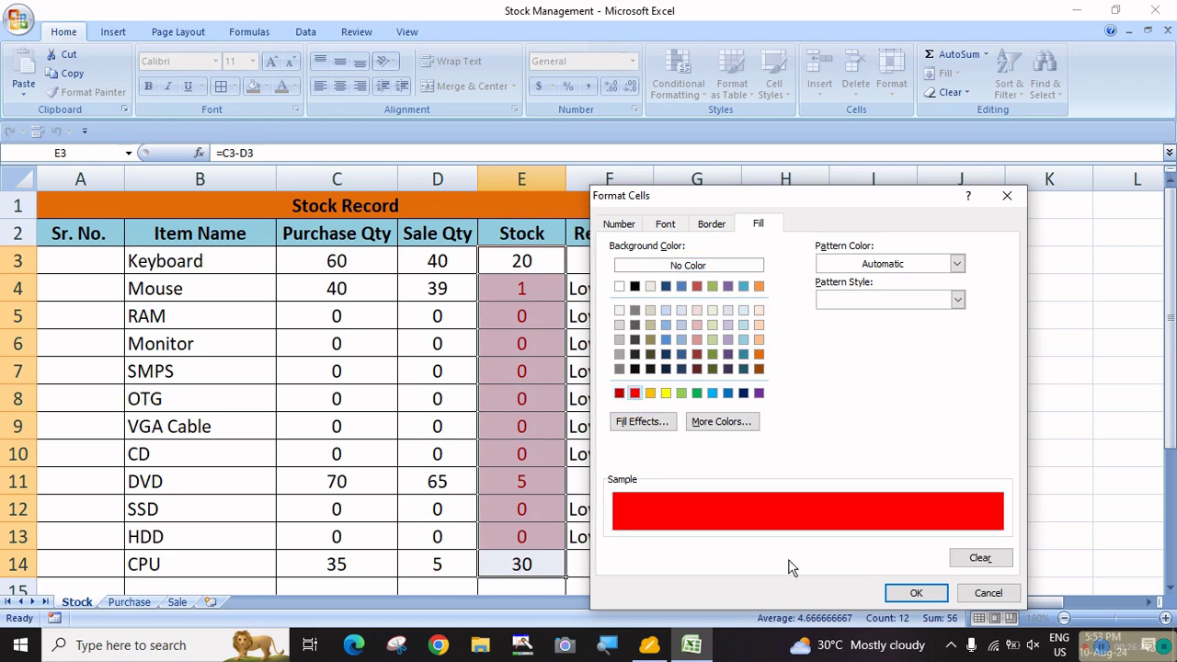
left_click(904, 593)
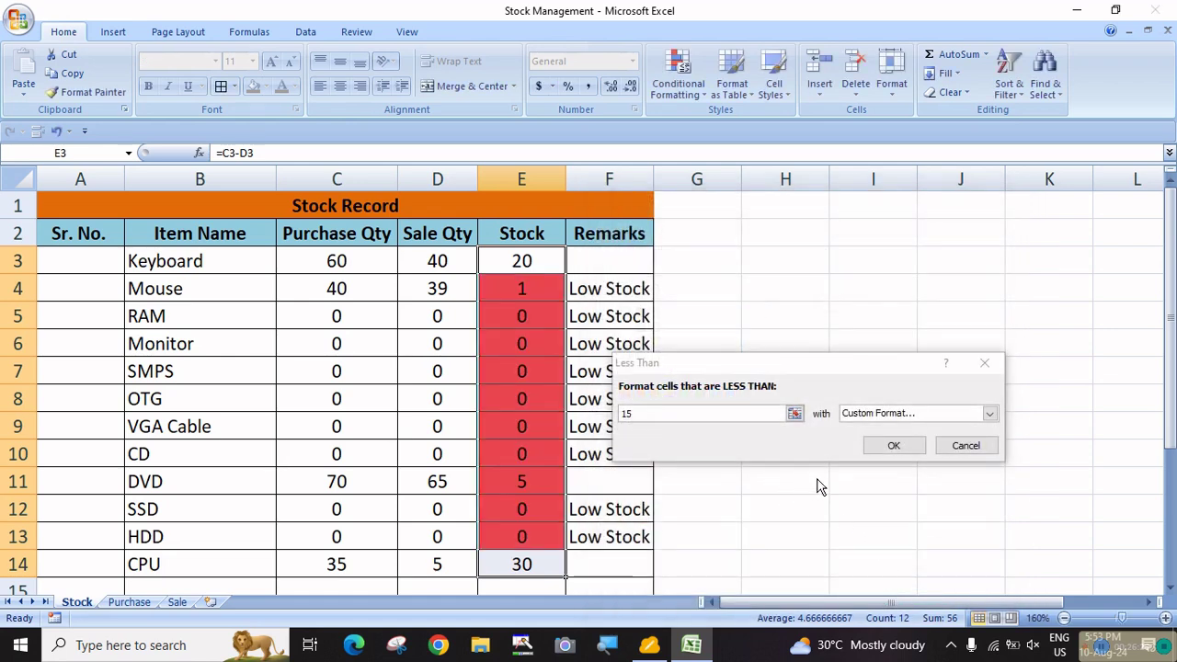
Set the Less Than rule's threshold to 5 and apply it to the Stock column
left_click(673, 415)
key("BackSpace")
key("BackSpace")
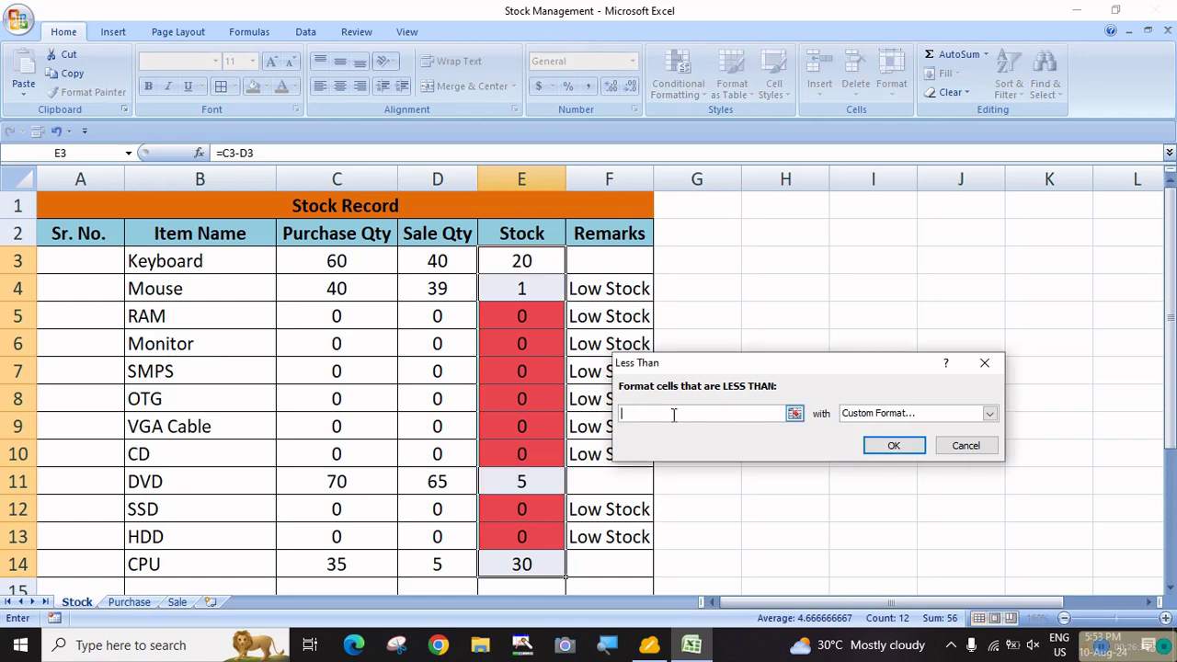
type("5")
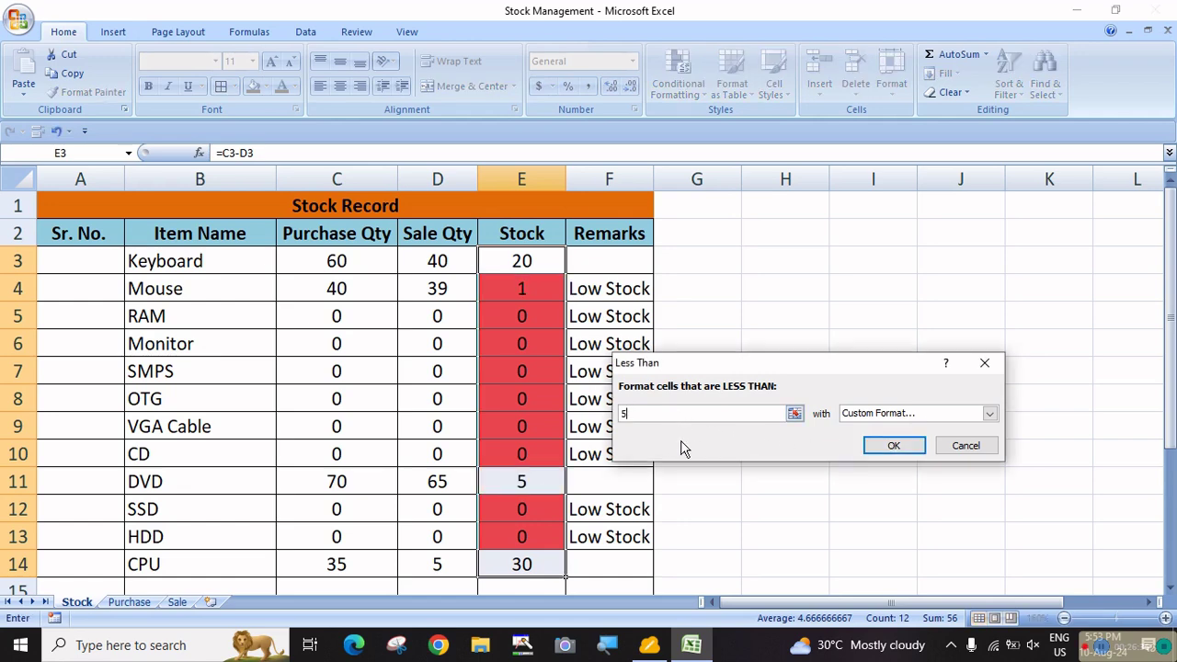
left_click(890, 452)
left_click(746, 459)
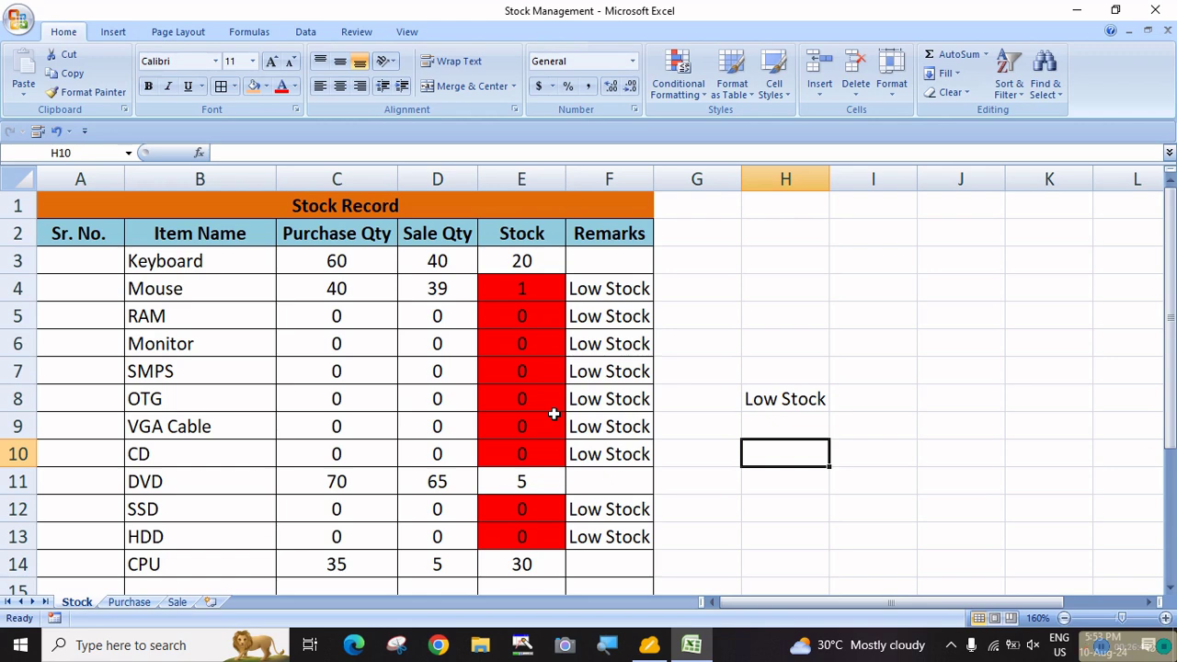
On the Sale sheet, set the DVD sale quantity in C7 to 60 and return to the Stock sheet
left_click(134, 605)
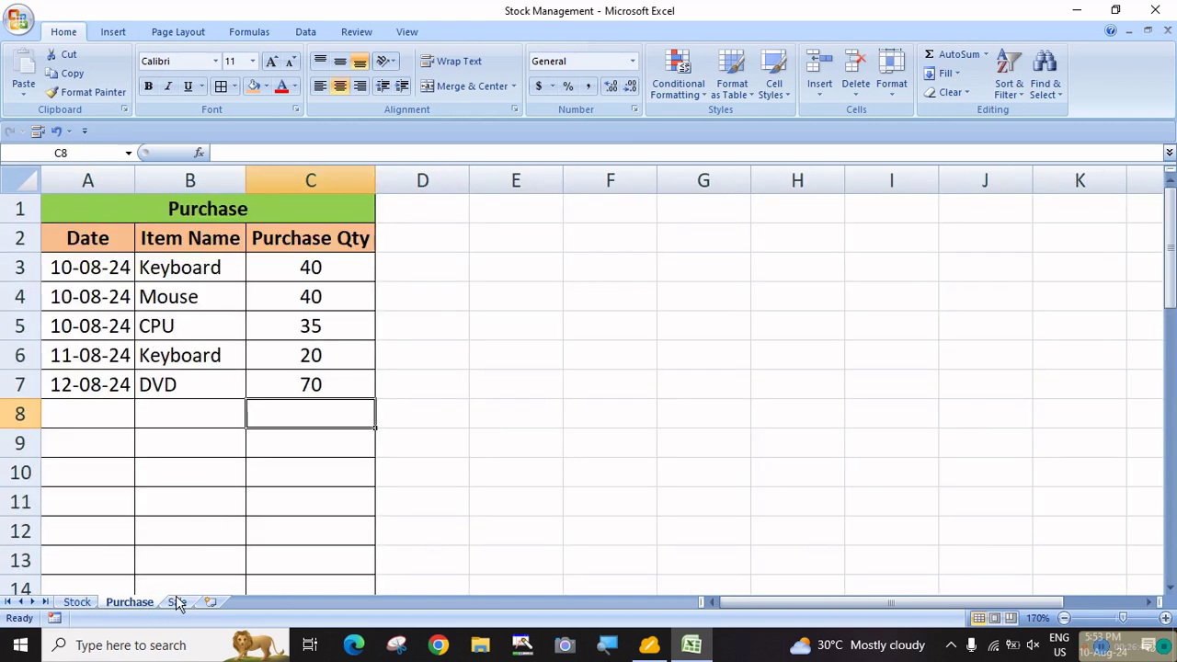
left_click(178, 603)
left_click(300, 385)
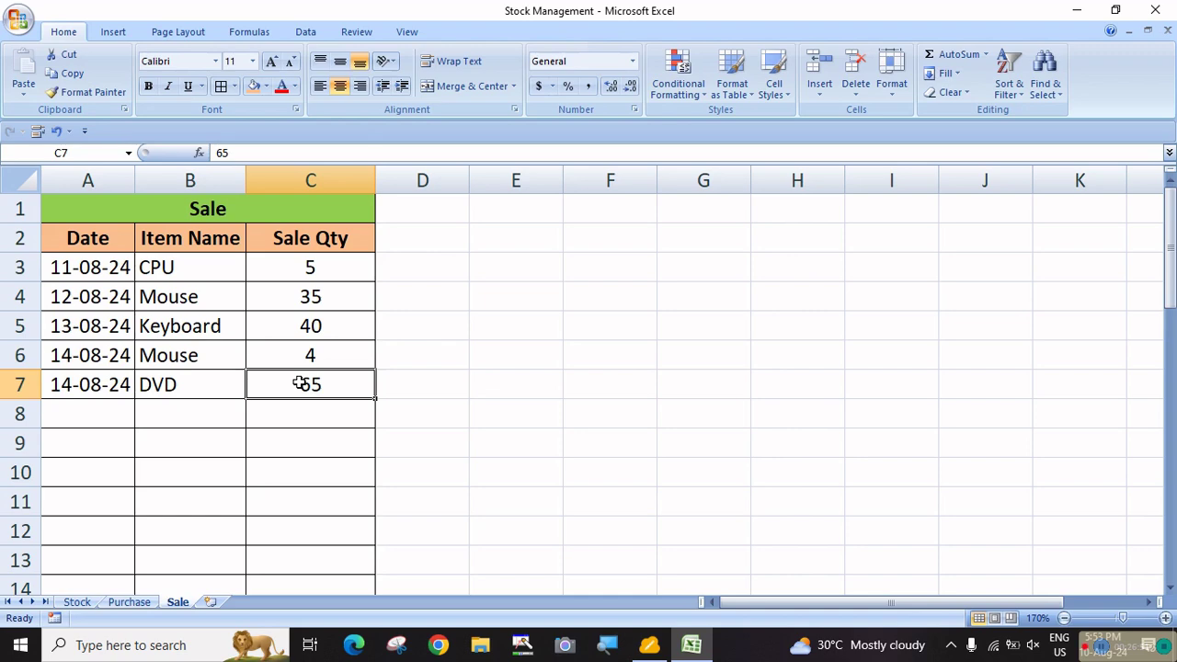
type("60")
key("Return")
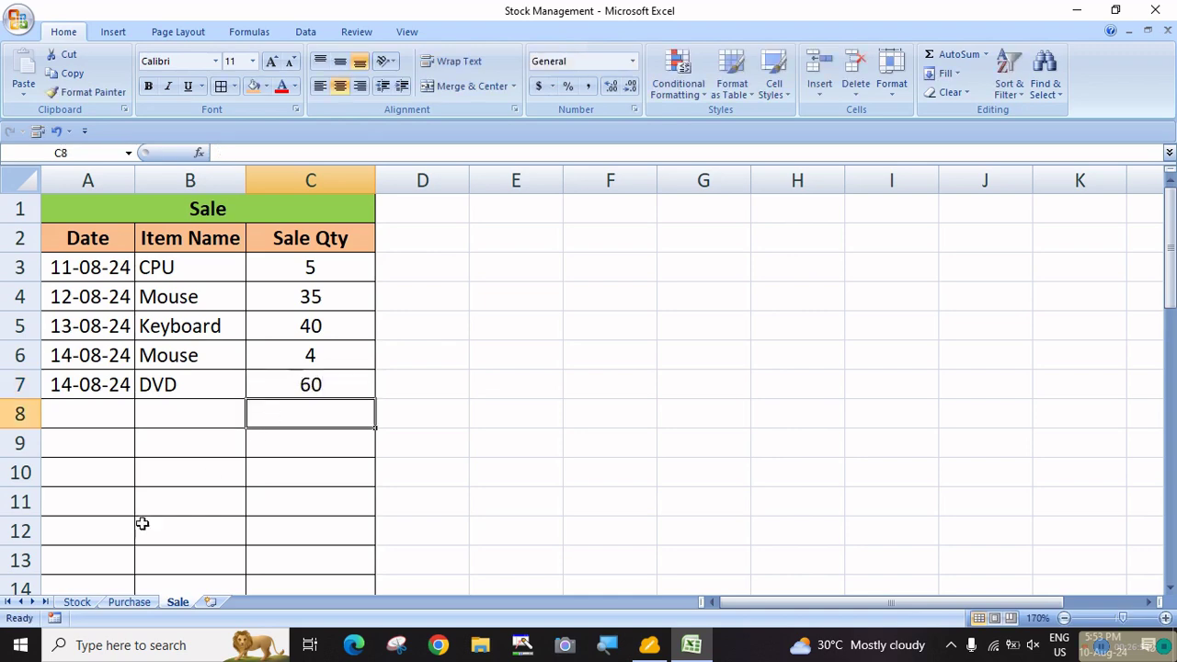
left_click(78, 602)
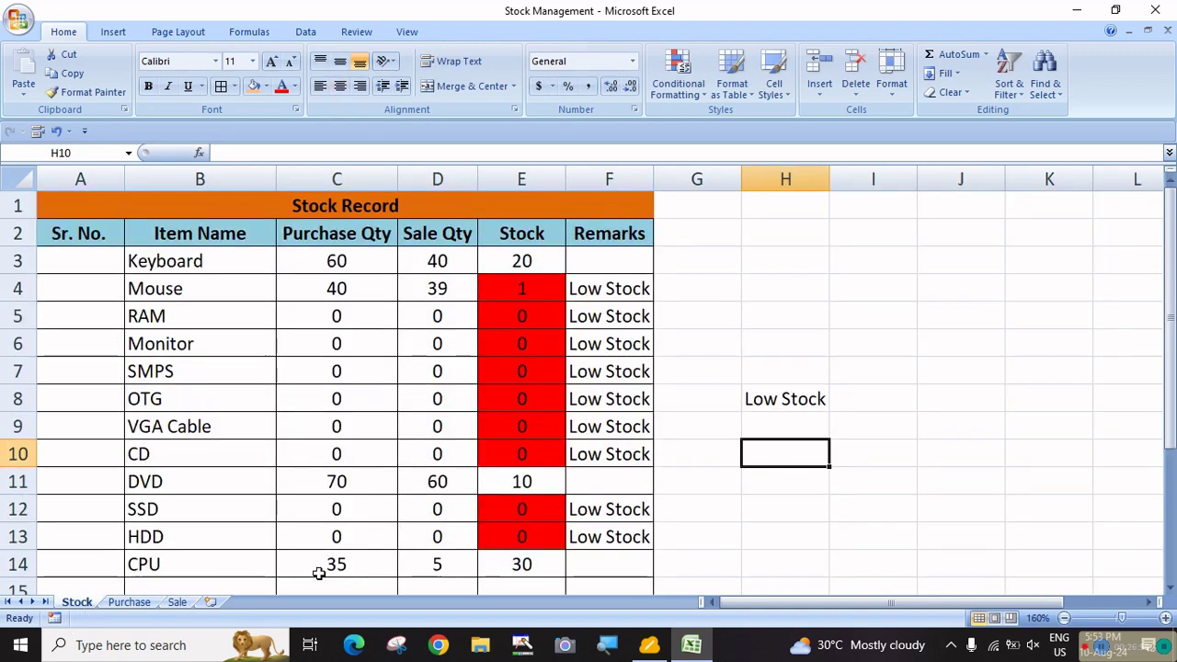
Set the DVD sale quantity in C7 of the Sale sheet to 66 and check DVD's remark and stock cells on the Stock sheet
left_click(169, 607)
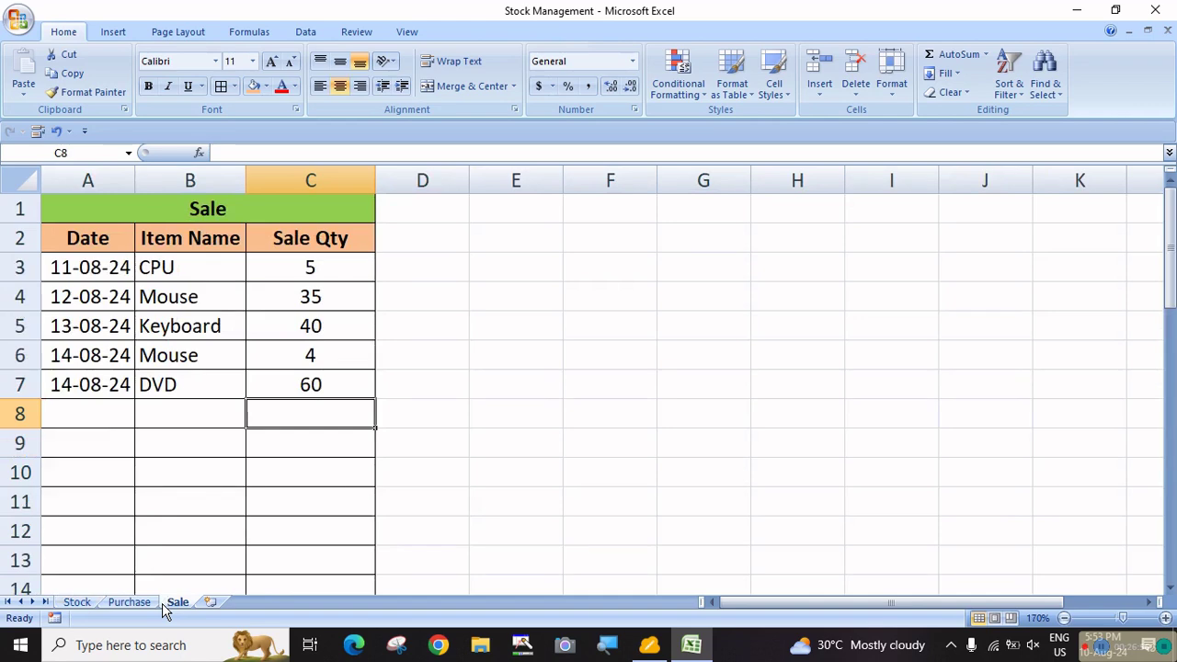
left_click(304, 388)
type("66")
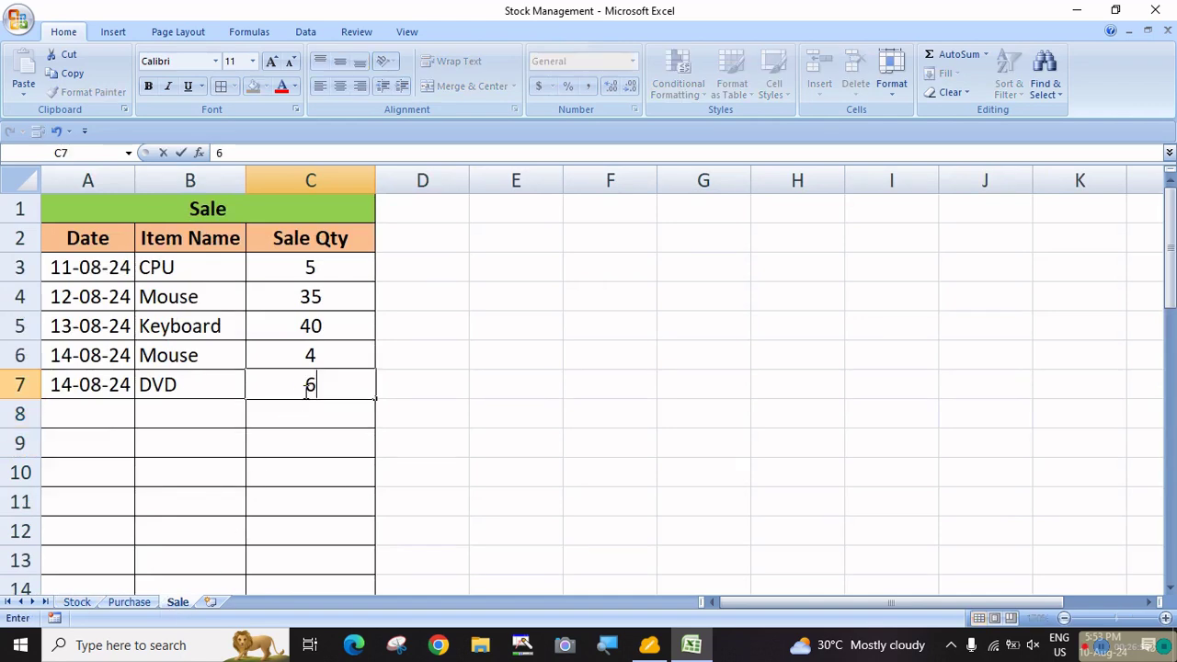
key("Return")
left_click(78, 602)
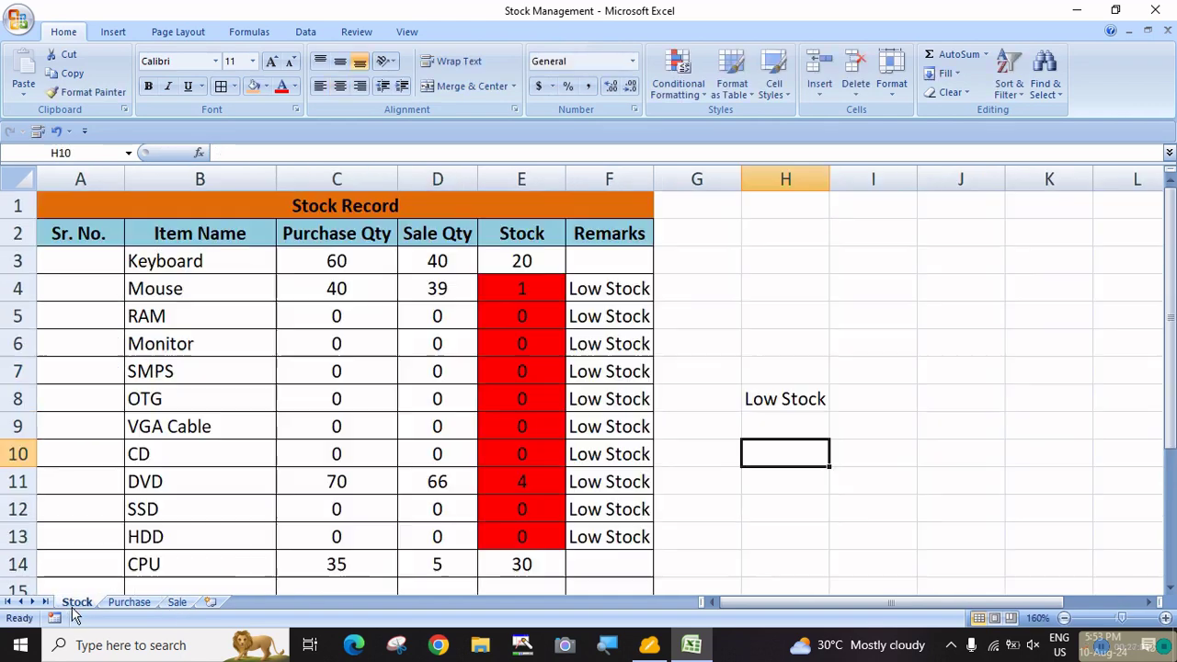
left_click(589, 488)
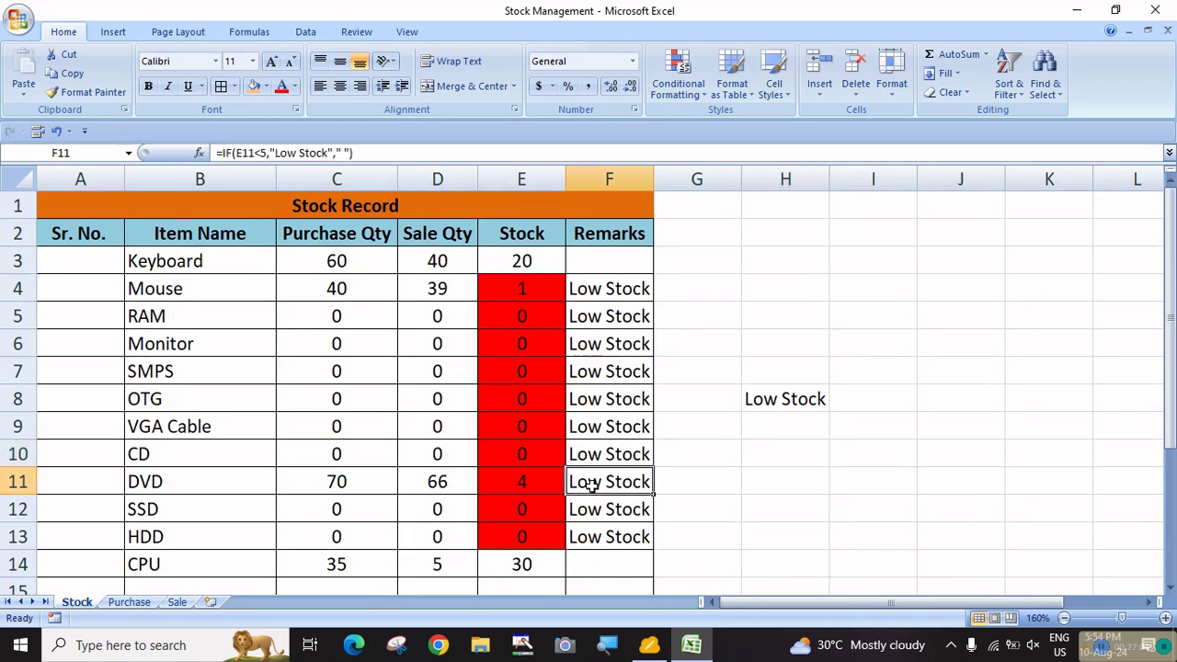
left_click(519, 488)
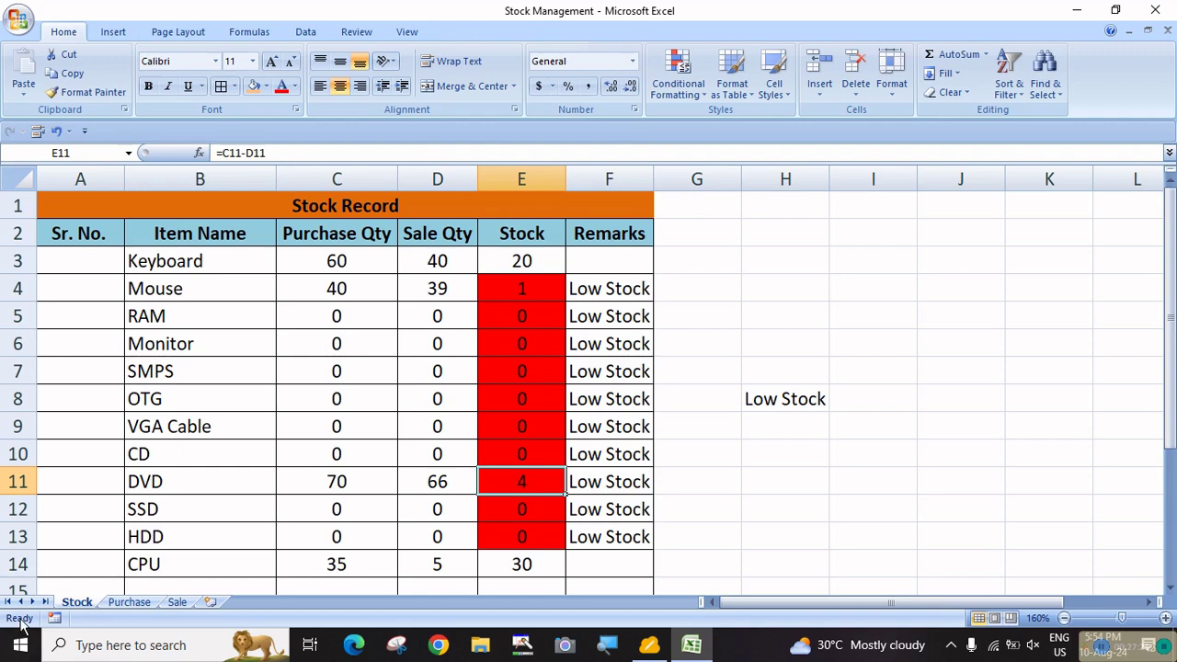
left_click(128, 603)
left_click(178, 603)
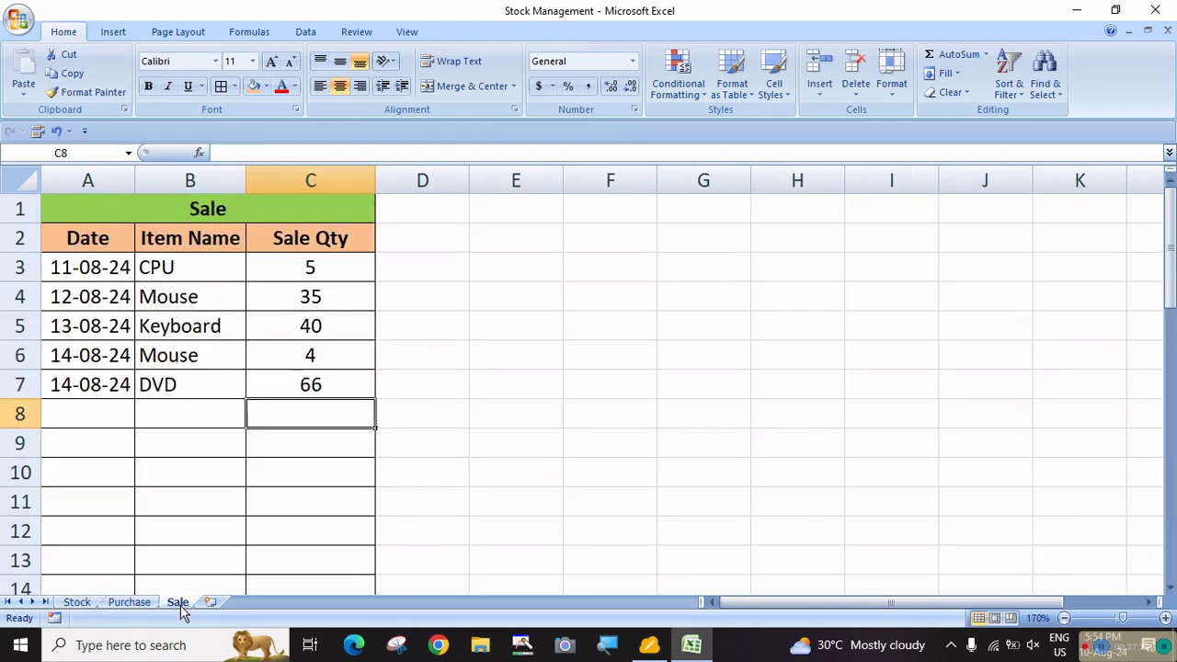
left_click(77, 603)
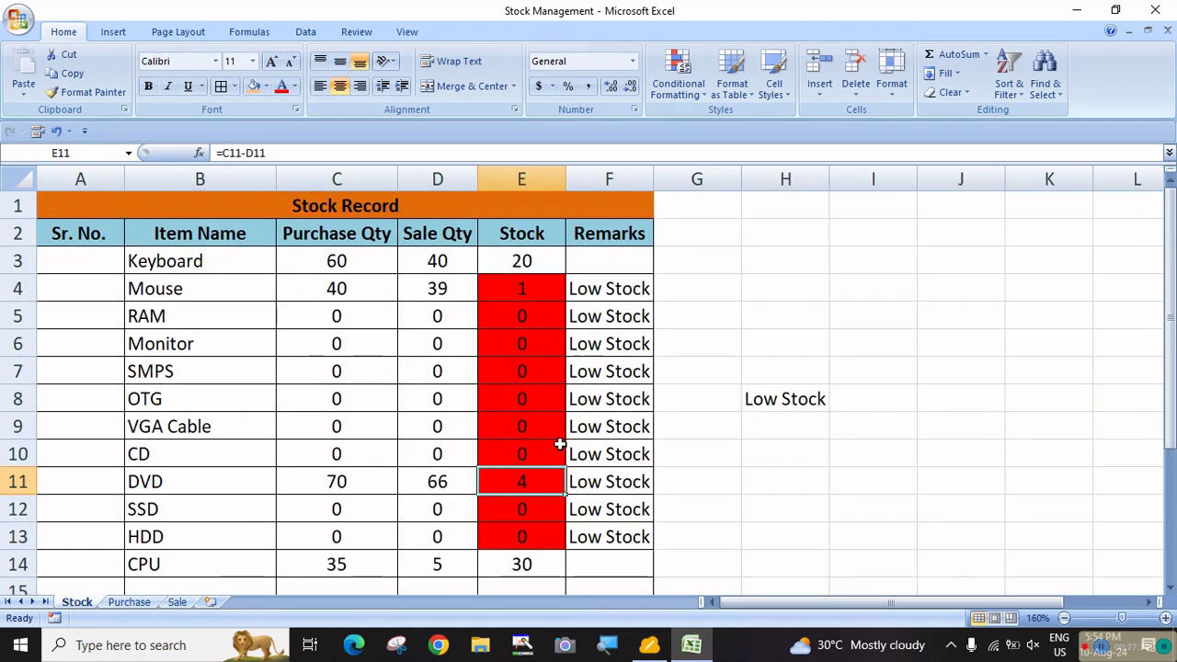